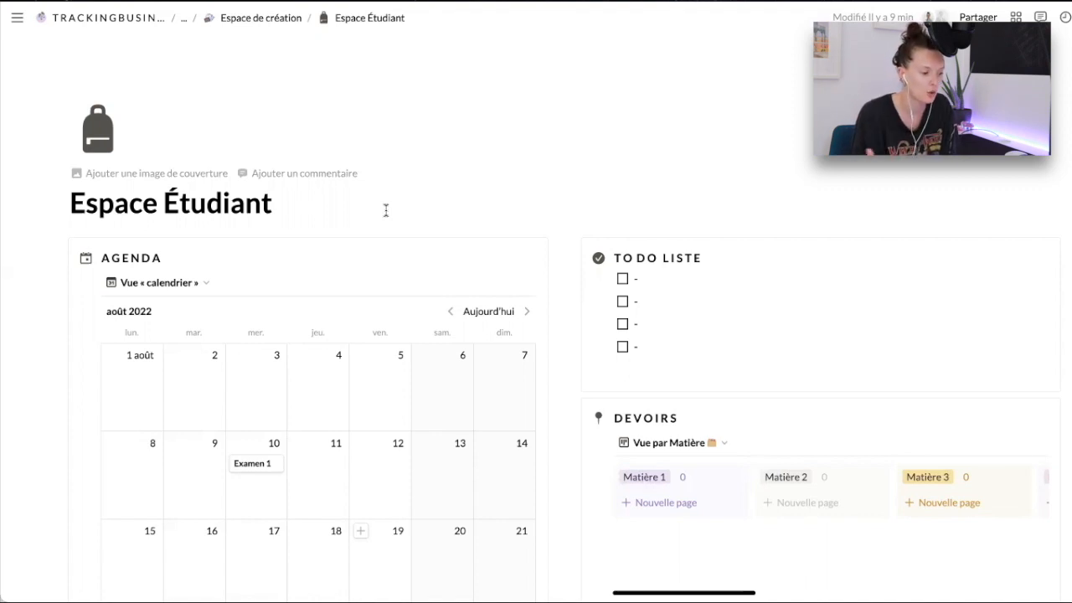
Review the Agenda, To do liste, Devoirs and Retroplanning sections of the Espace Étudiant page, including the project timeline.
scroll(386, 210, down, 3)
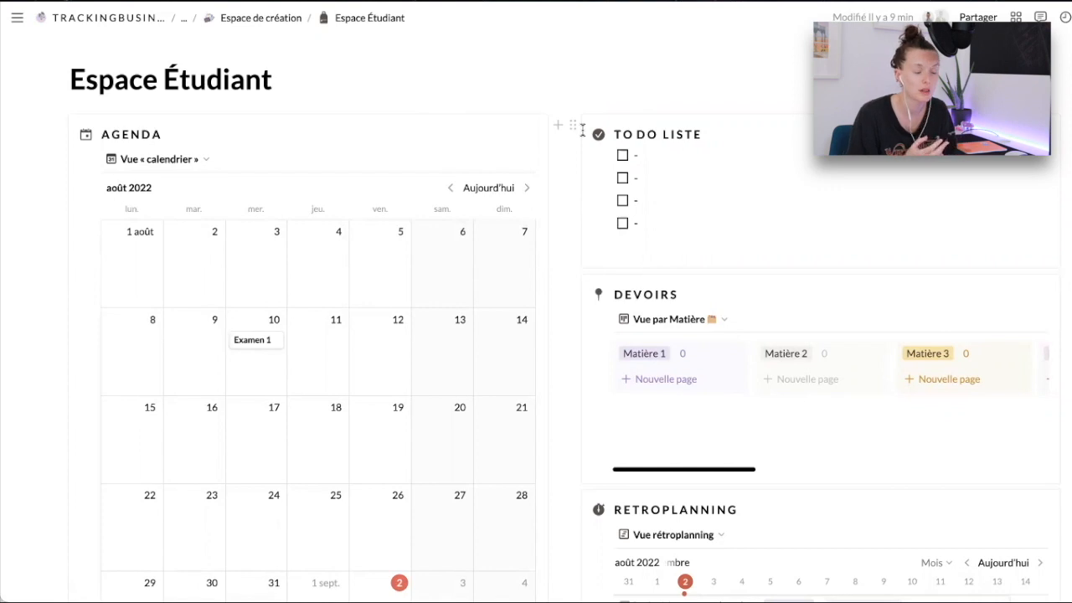
scroll(582, 130, down, 1)
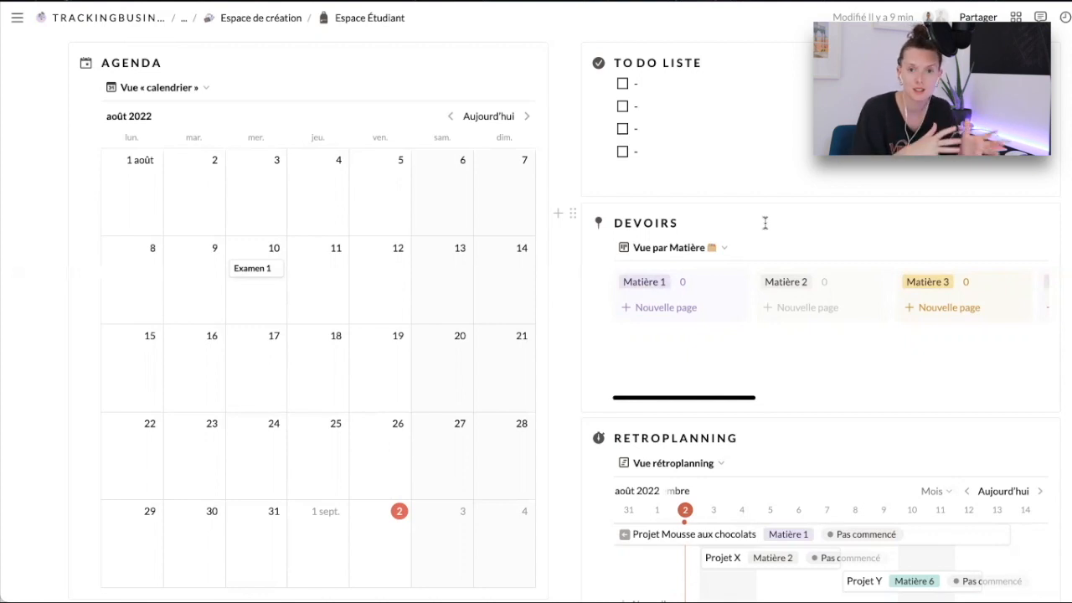
click(712, 247)
click(720, 255)
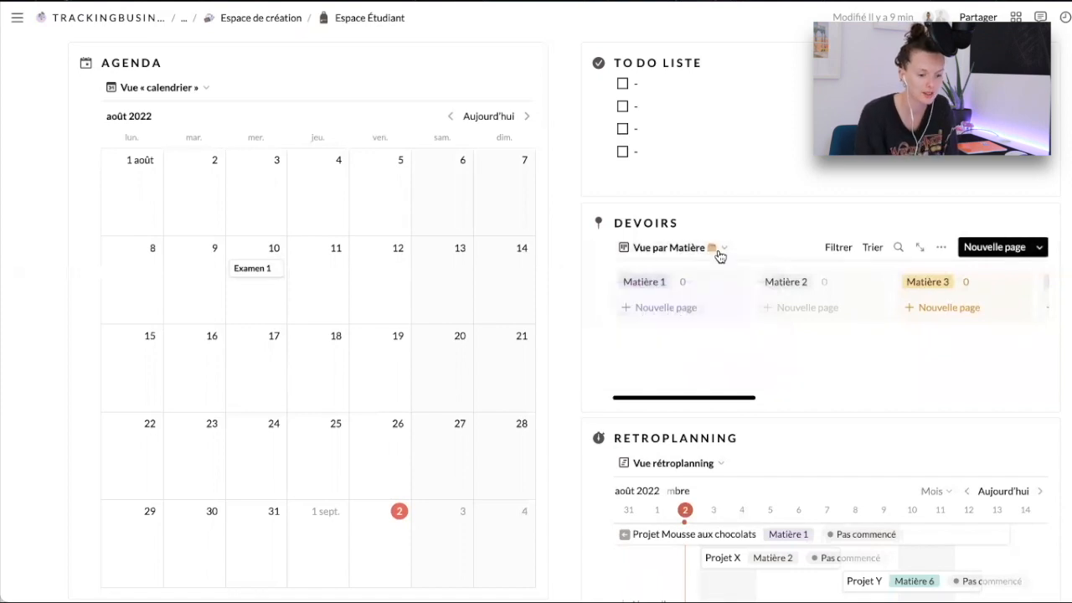
scroll(748, 225, down, 5)
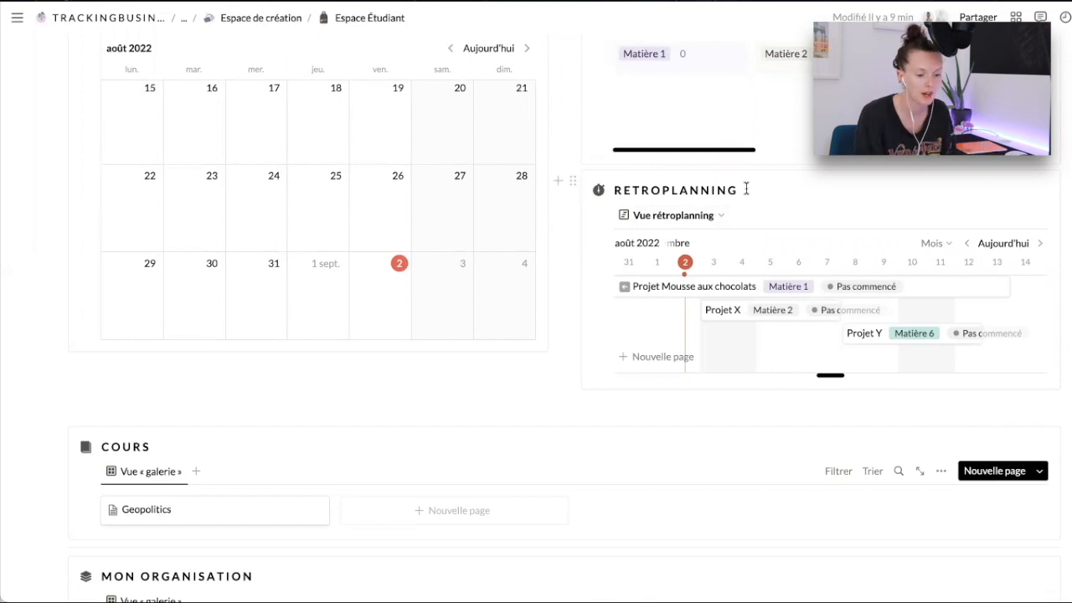
scroll(739, 292, left, 3)
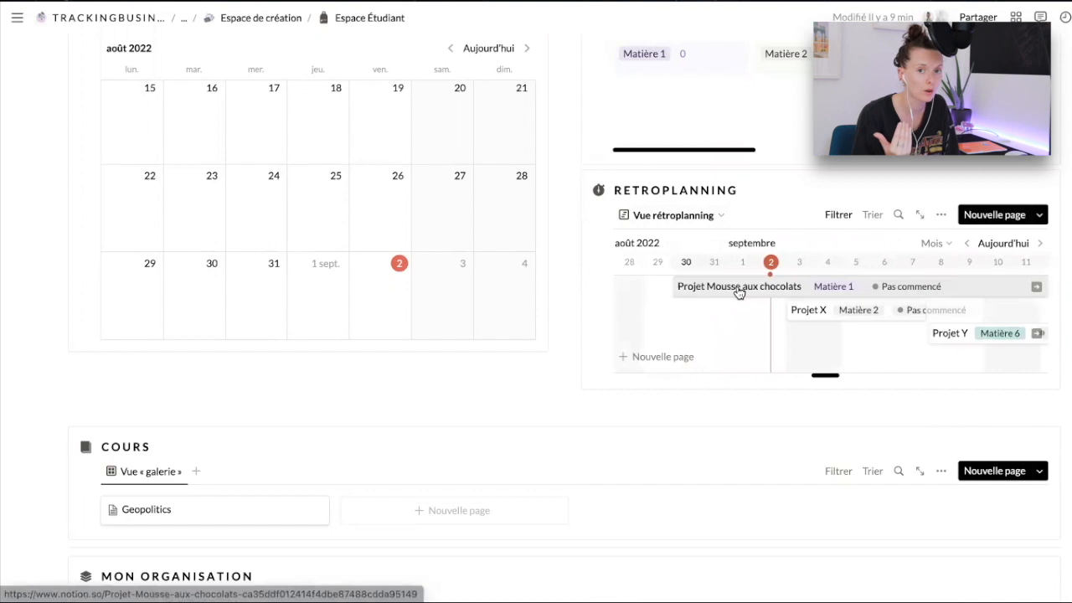
scroll(738, 292, right, 2)
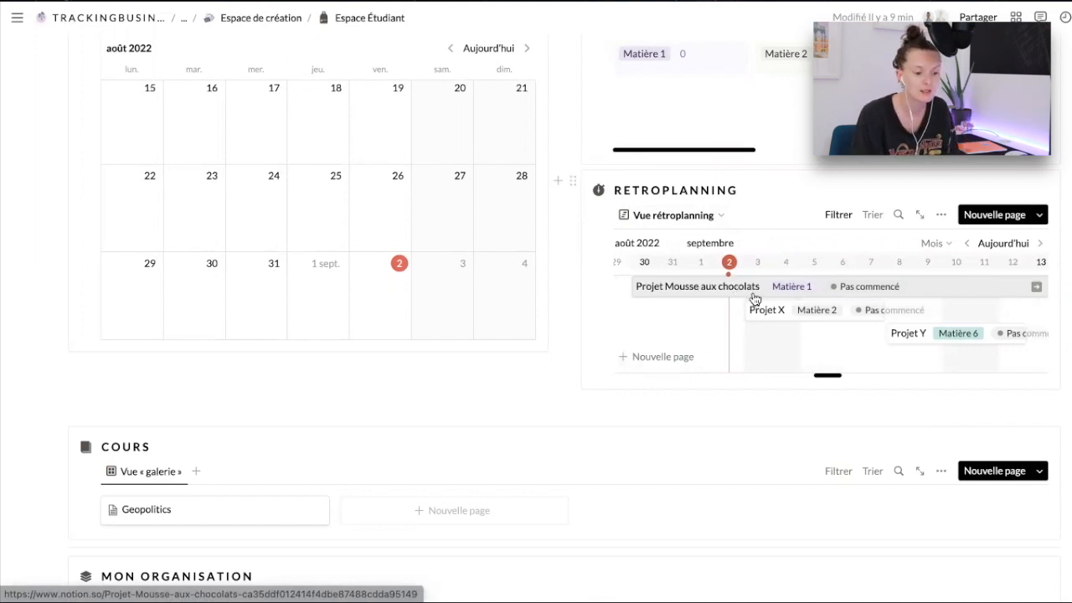
scroll(803, 314, right, 3)
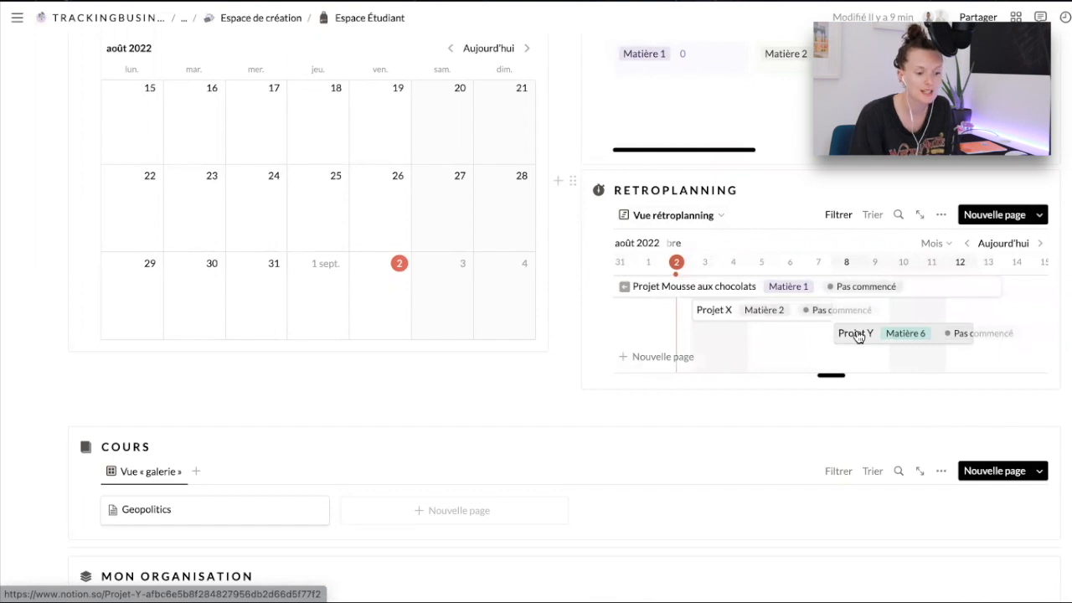
scroll(854, 333, up, 1)
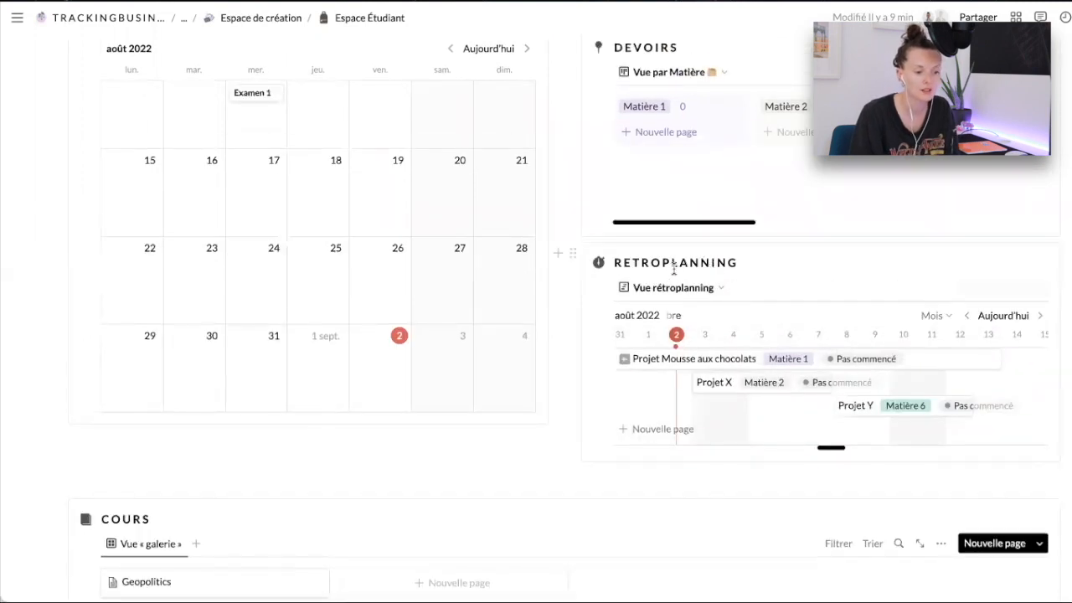
scroll(701, 299, up, 1)
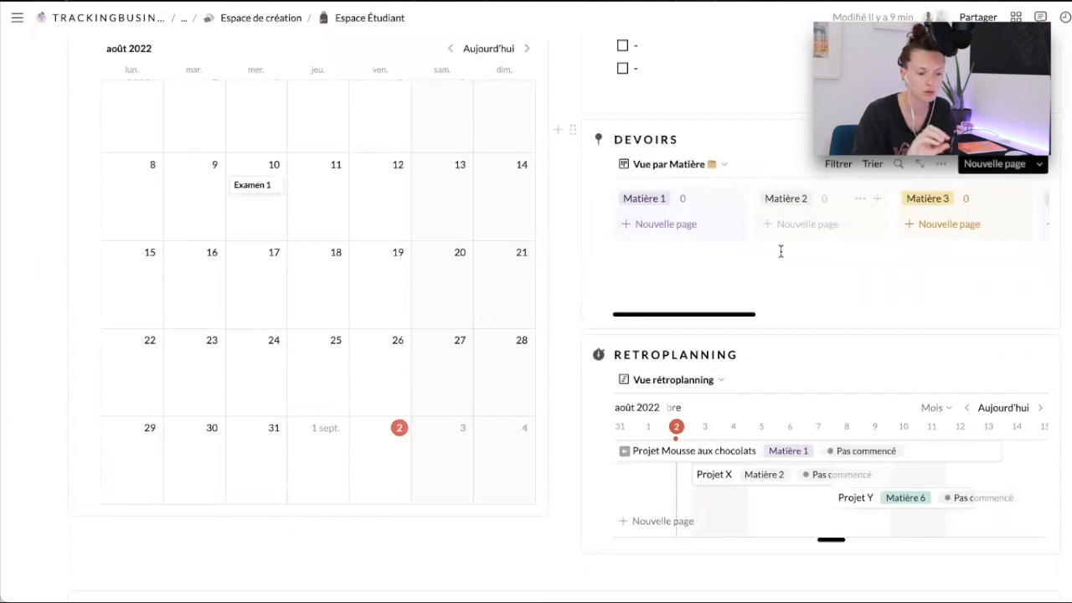
View the Prise de notes cours page of the Geopolitics course, checking its Introduction toggle, and close it.
scroll(780, 252, down, 4)
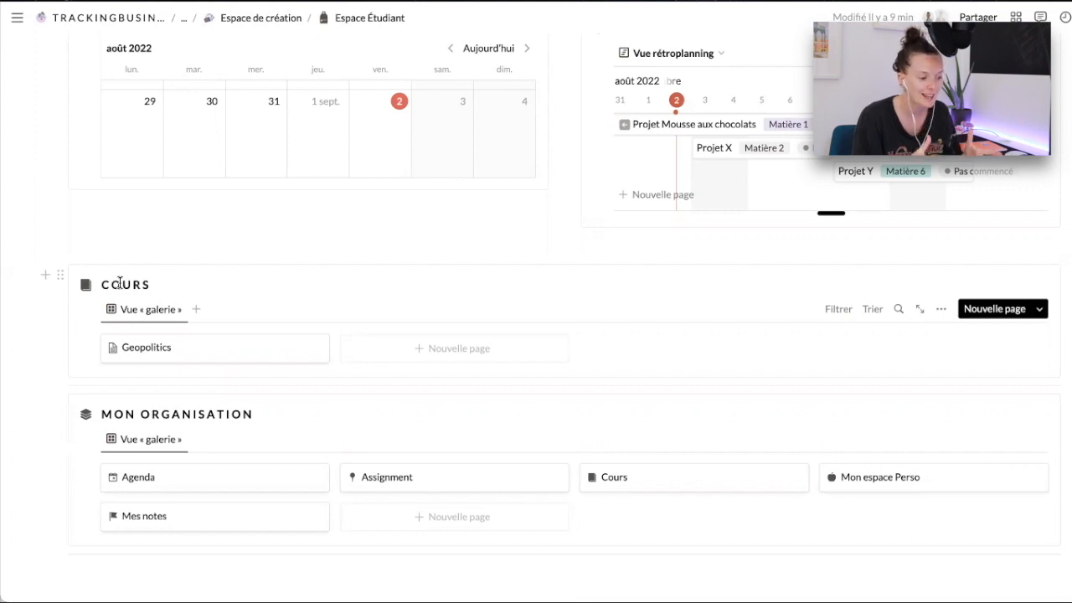
click(166, 362)
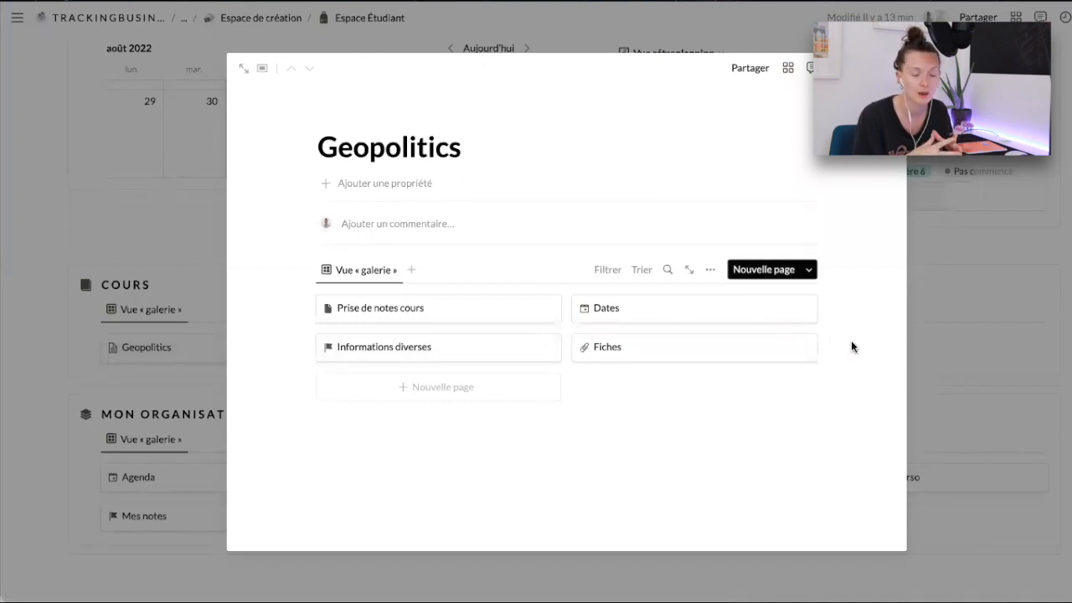
click(413, 306)
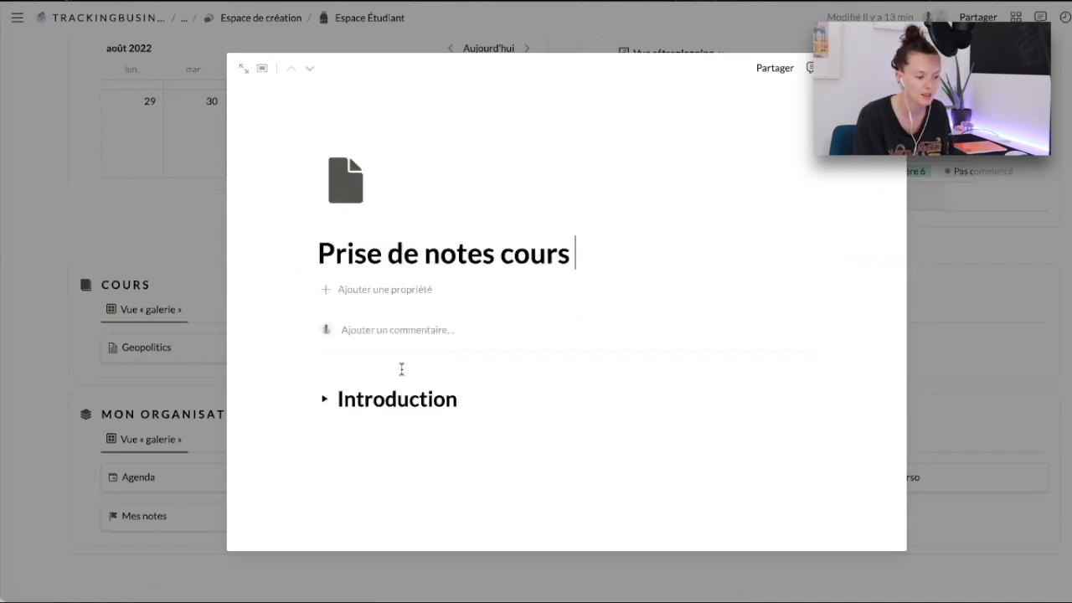
click(322, 400)
click(322, 401)
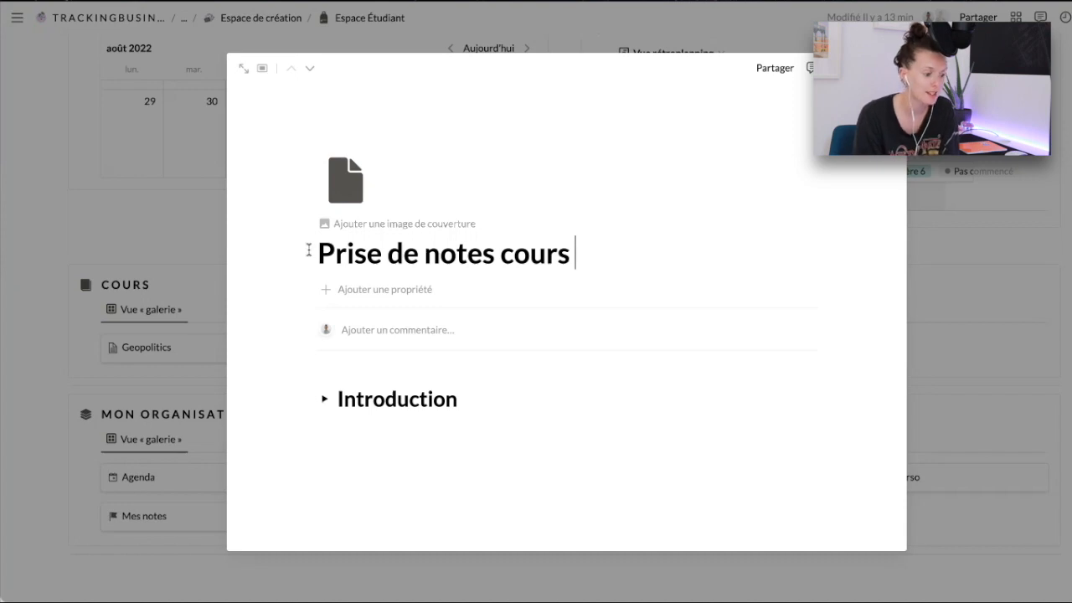
click(191, 190)
Examine the Dates page of the Geopolitics course, including its agenda calendar and the expanded Mon retroplanning section.
click(179, 351)
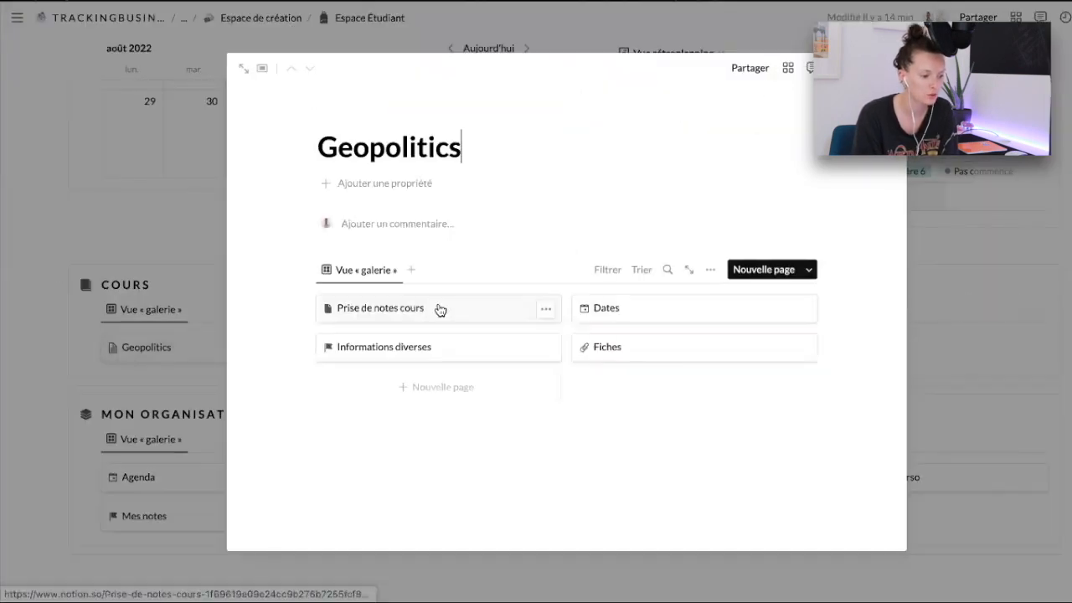
click(674, 310)
scroll(545, 332, down, 2)
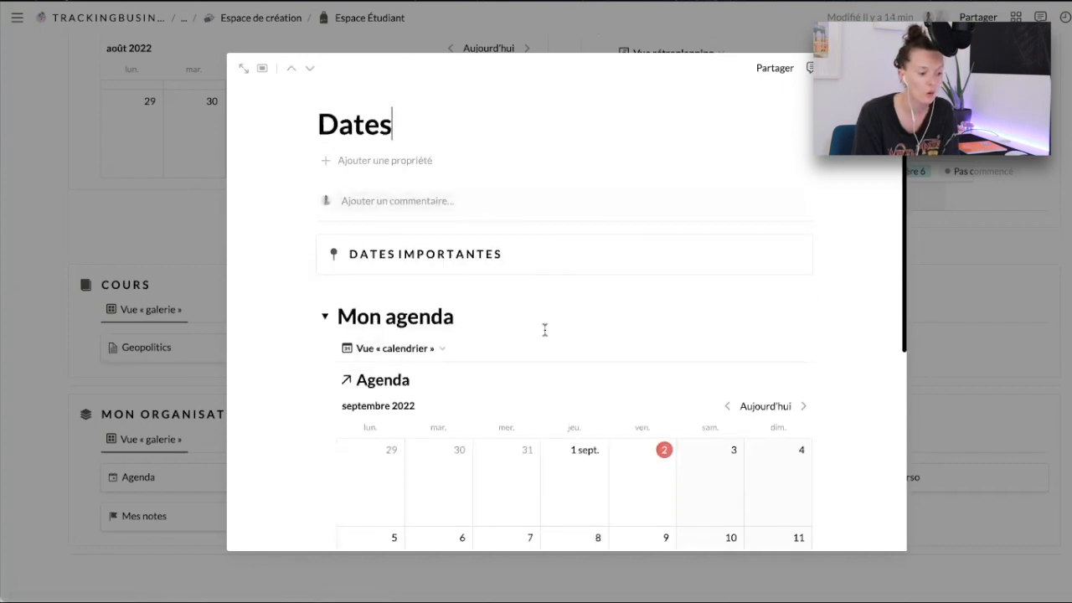
scroll(545, 330, down, 2)
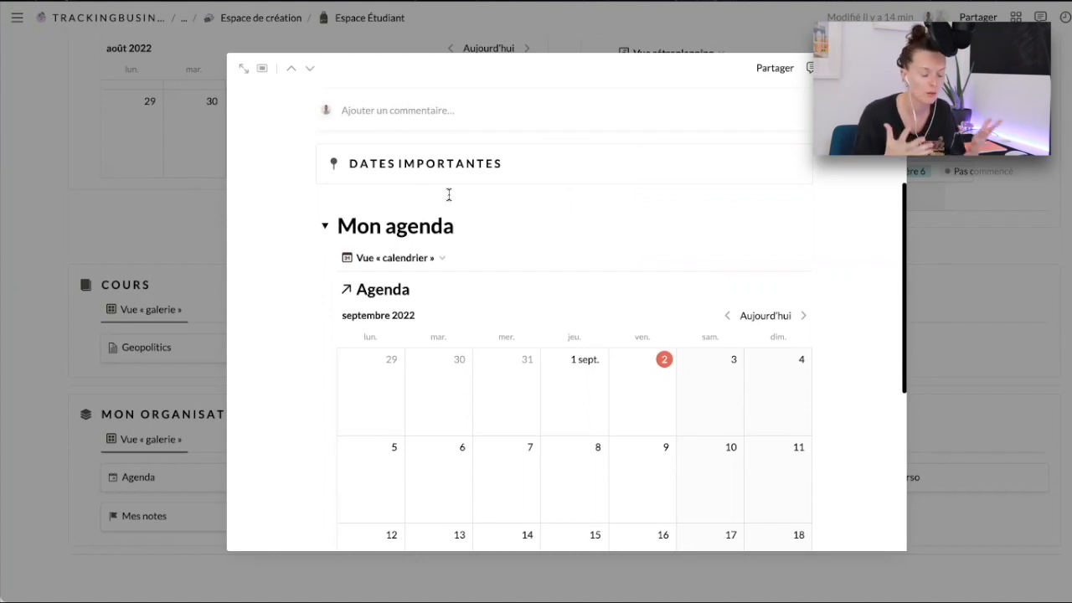
scroll(449, 195, down, 1)
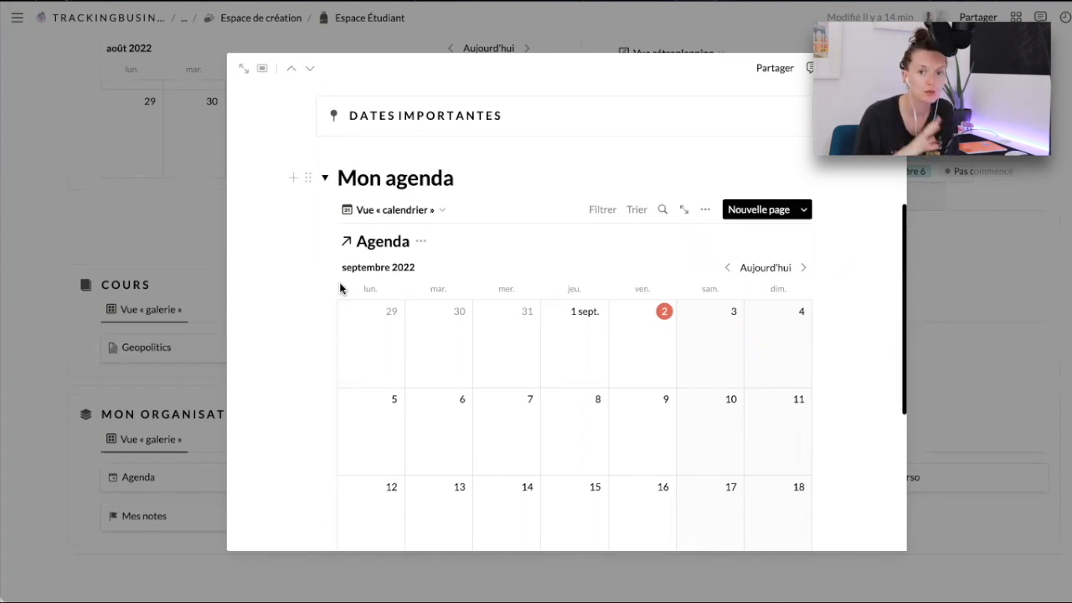
scroll(311, 324, down, 3)
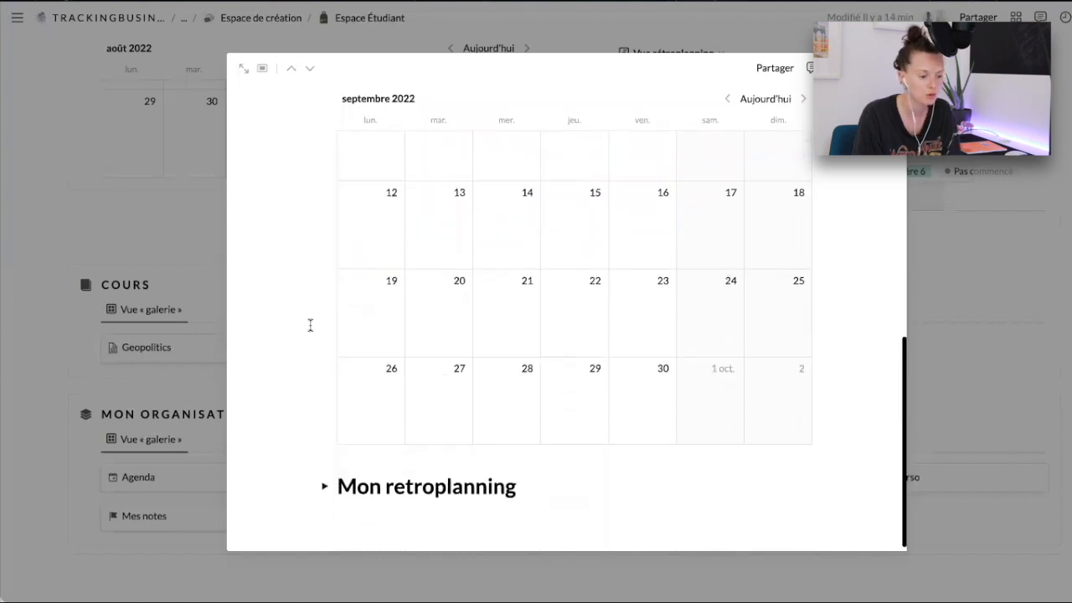
click(325, 478)
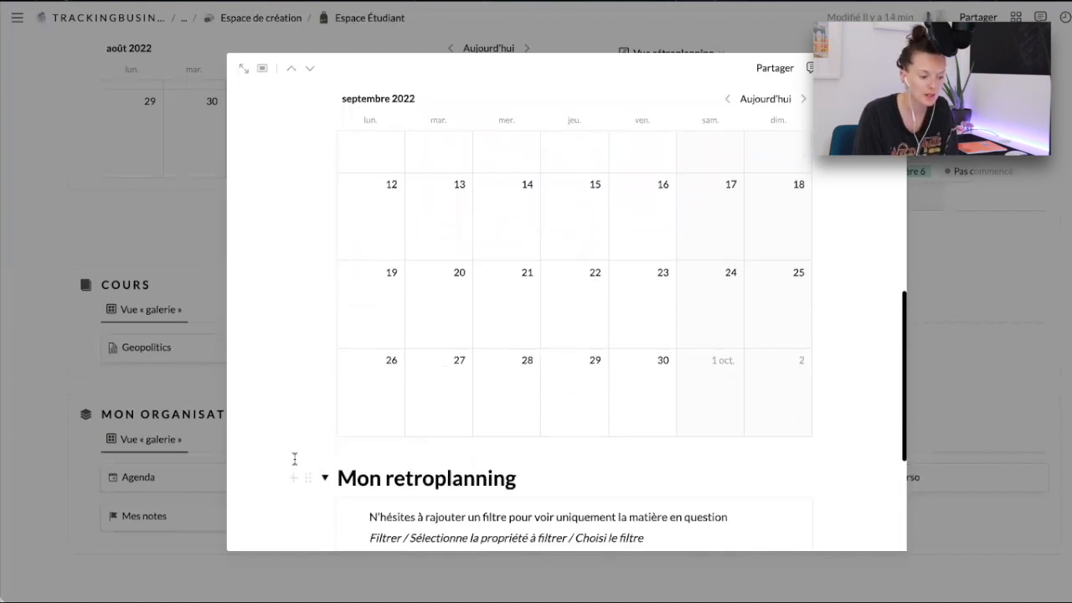
scroll(295, 458, down, 4)
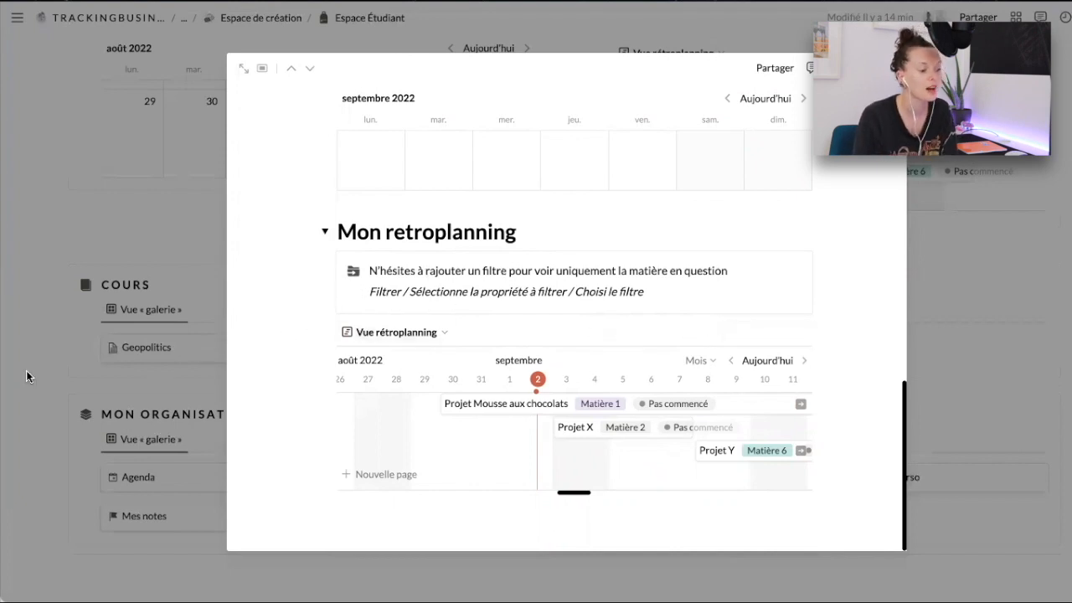
View the Informations diverses and Fiches pages of the Geopolitics course, and return to the Espace Étudiant page.
click(310, 68)
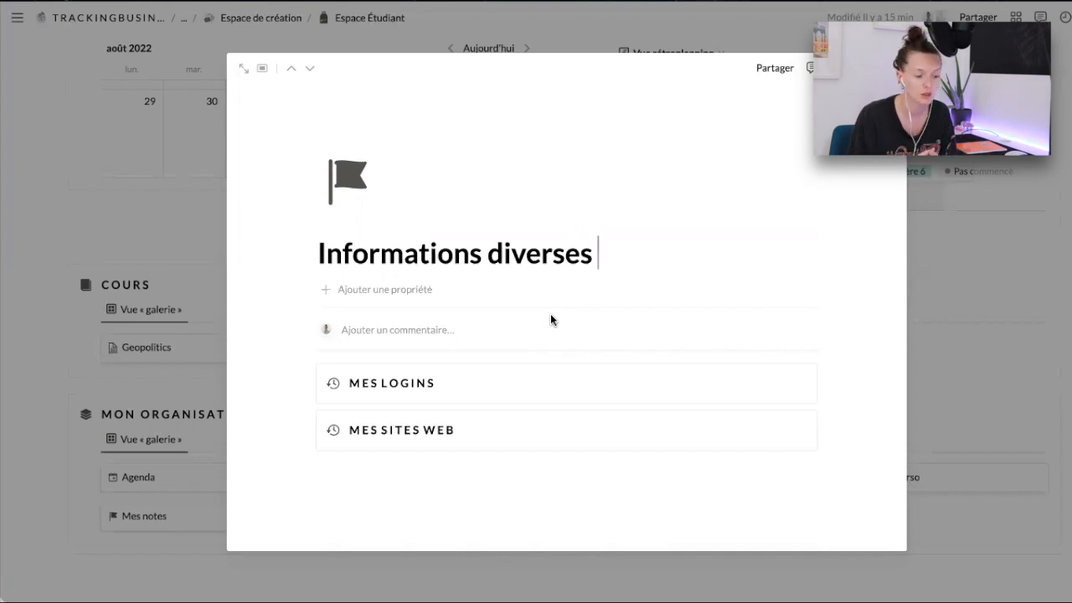
mouse_move(462, 189)
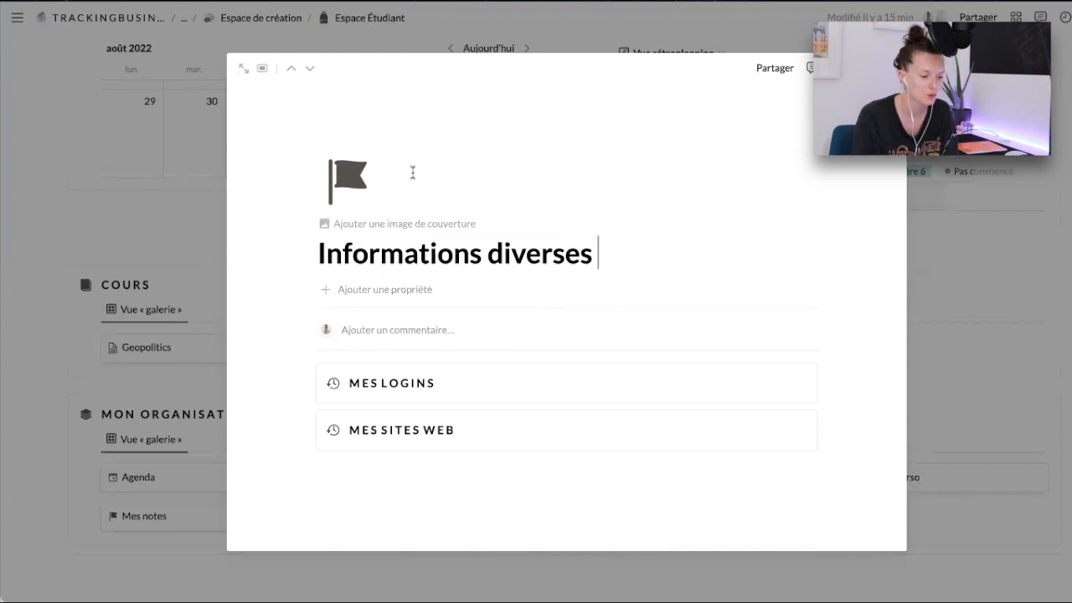
click(310, 68)
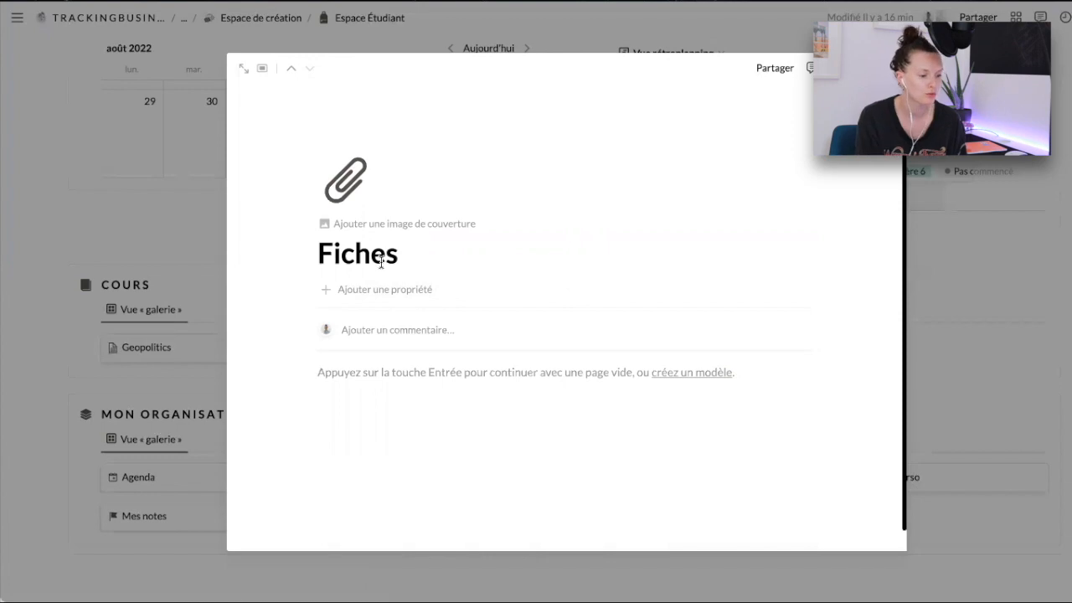
click(159, 251)
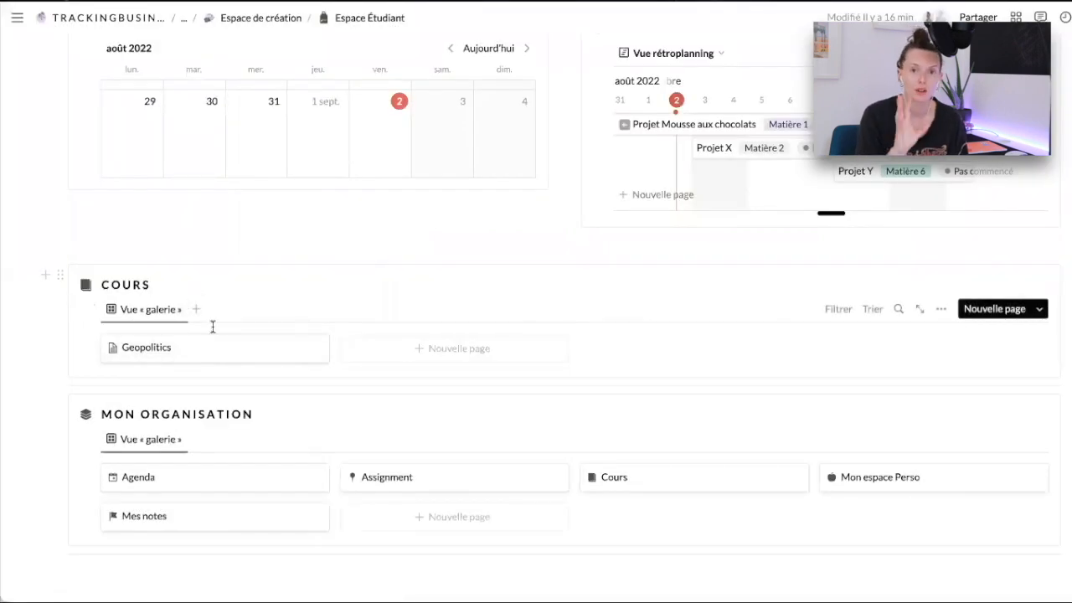
Create a page titled "Communication" in the Cours gallery using the Nouveau cours template.
click(450, 358)
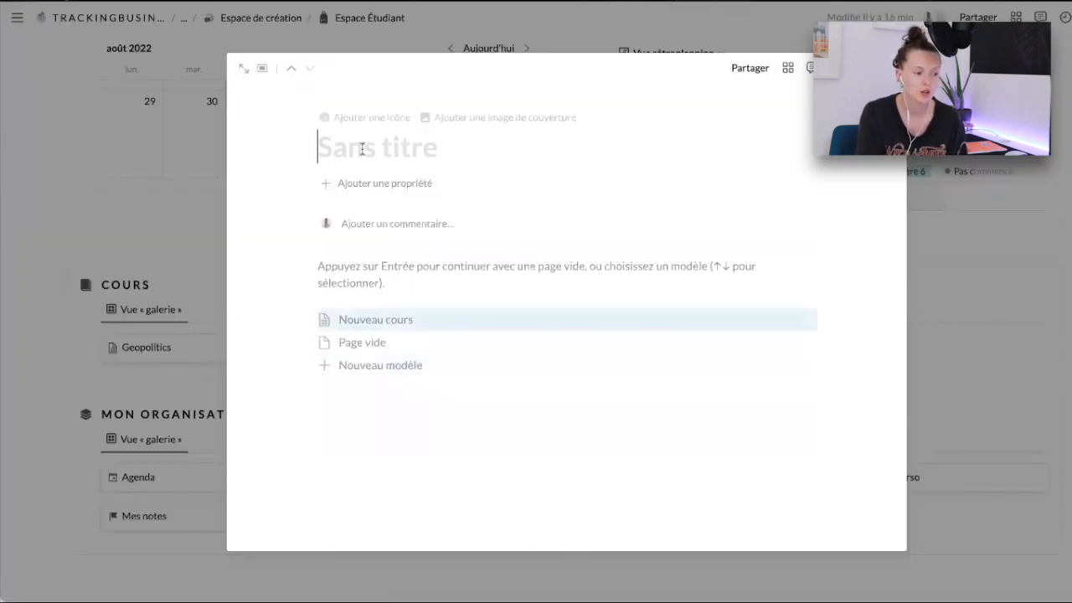
text(Com)
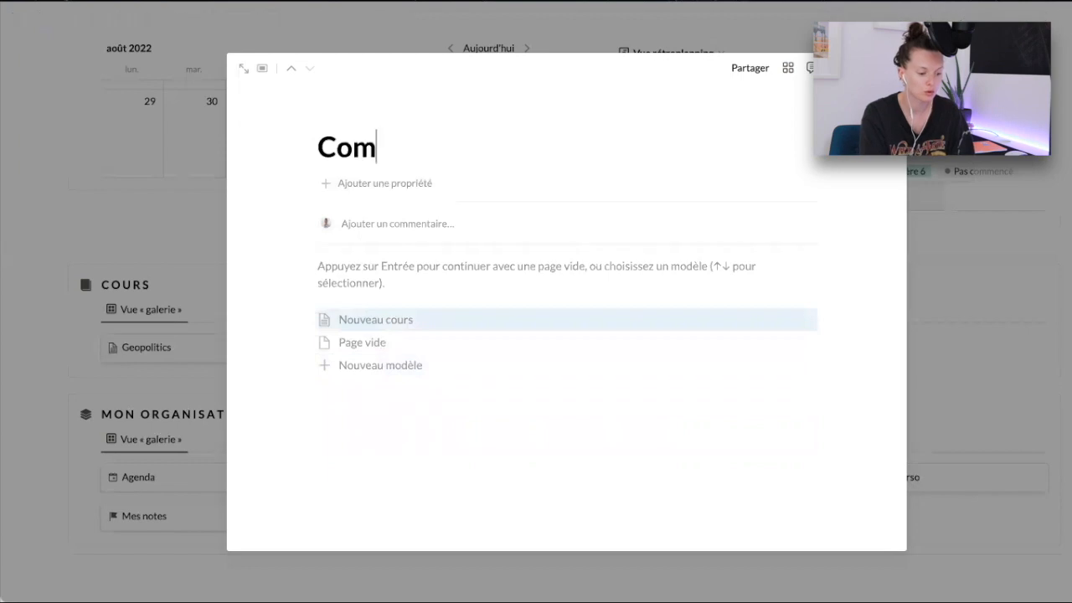
text(munication)
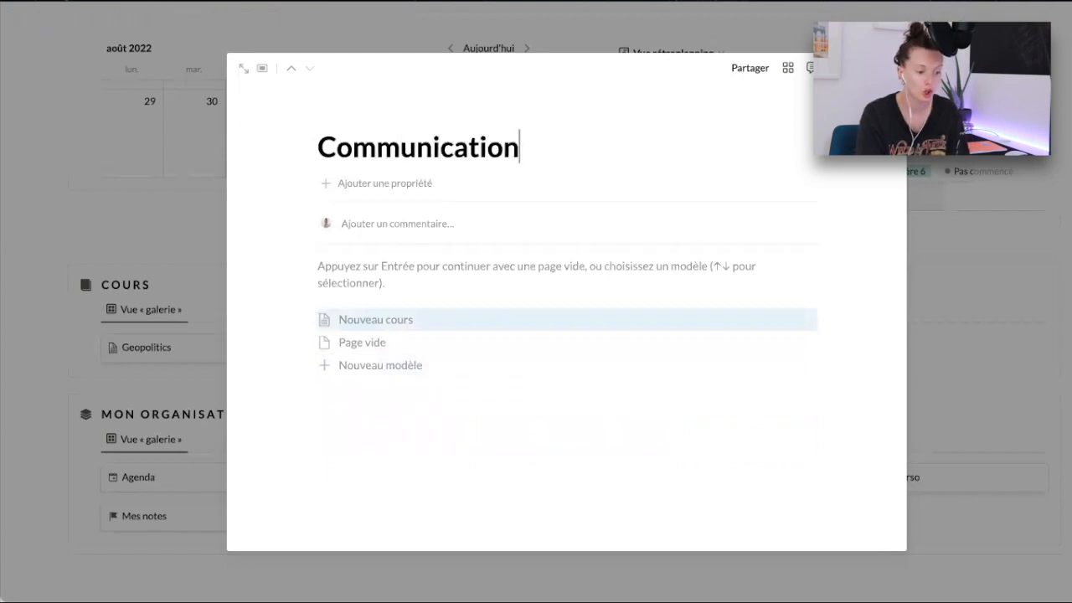
click(384, 303)
key(super+z)
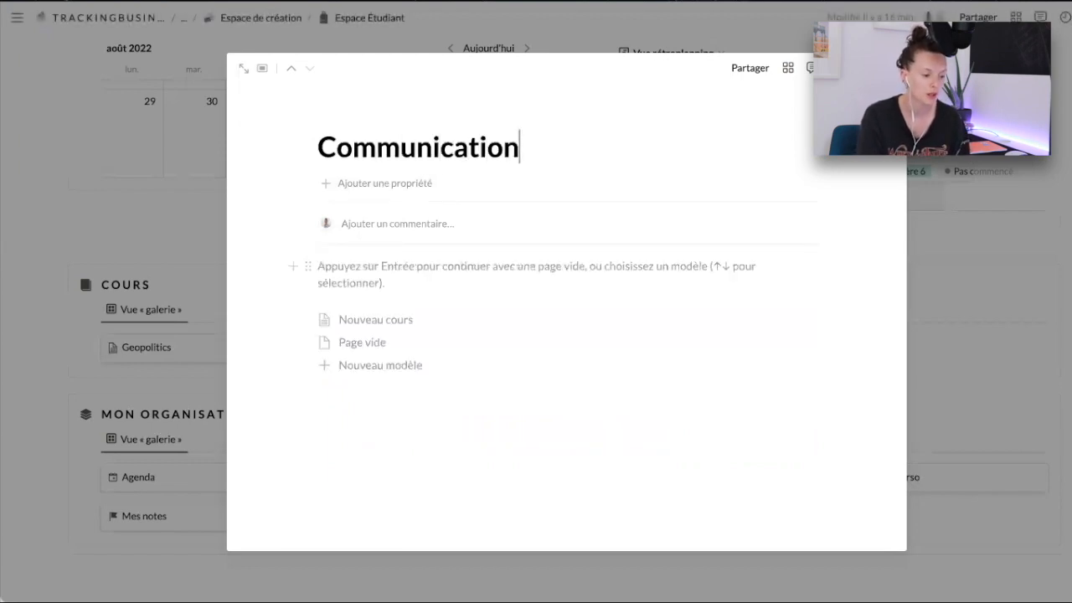
click(395, 321)
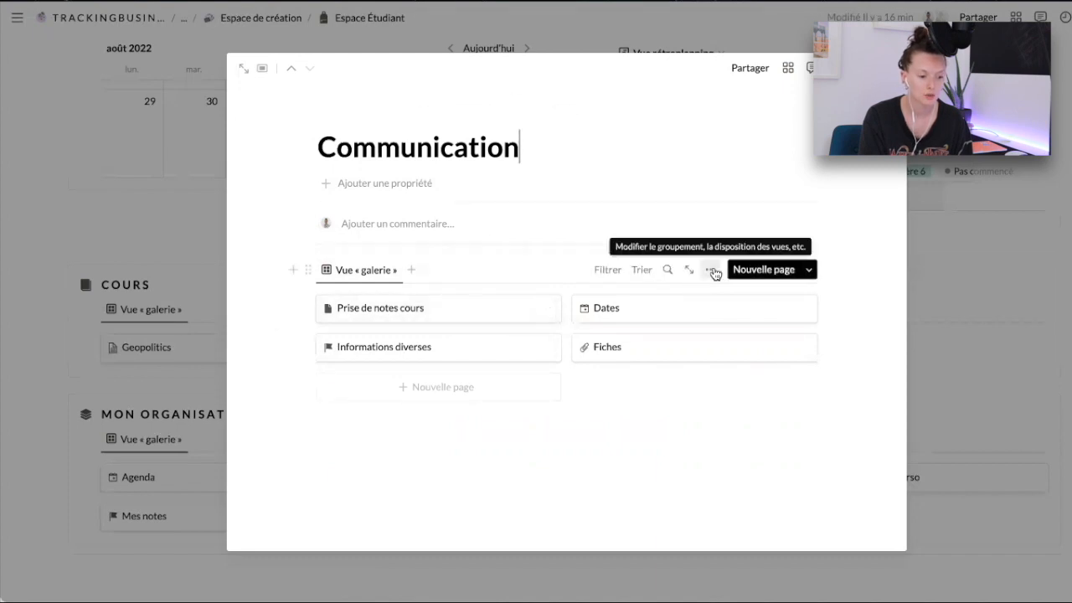
Set the card preview of the gallery inside the Communication page to "Image de couv.".
click(712, 271)
click(764, 358)
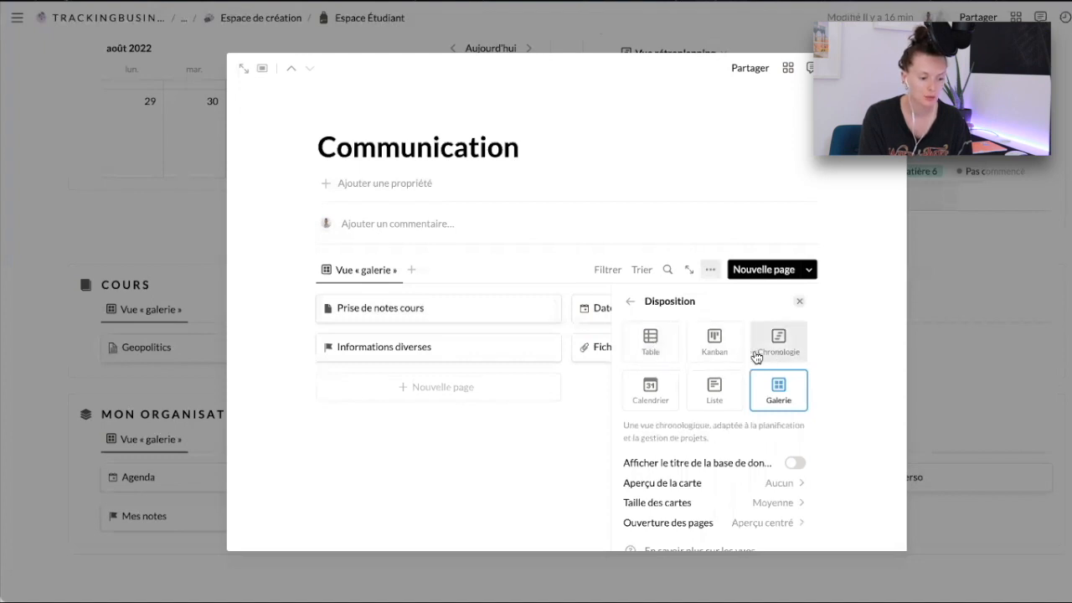
click(783, 485)
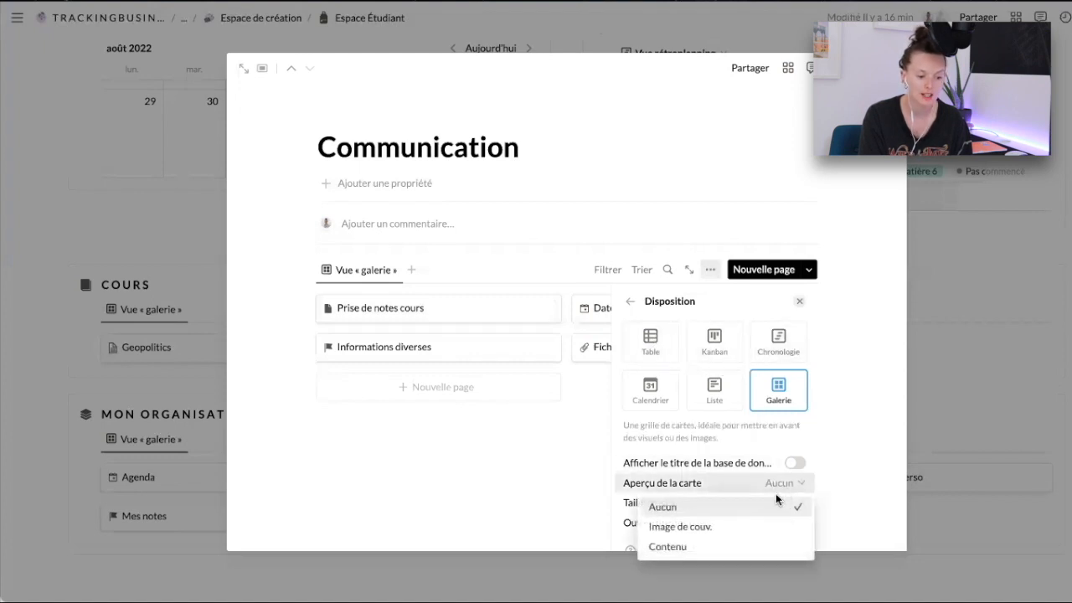
click(721, 525)
click(276, 408)
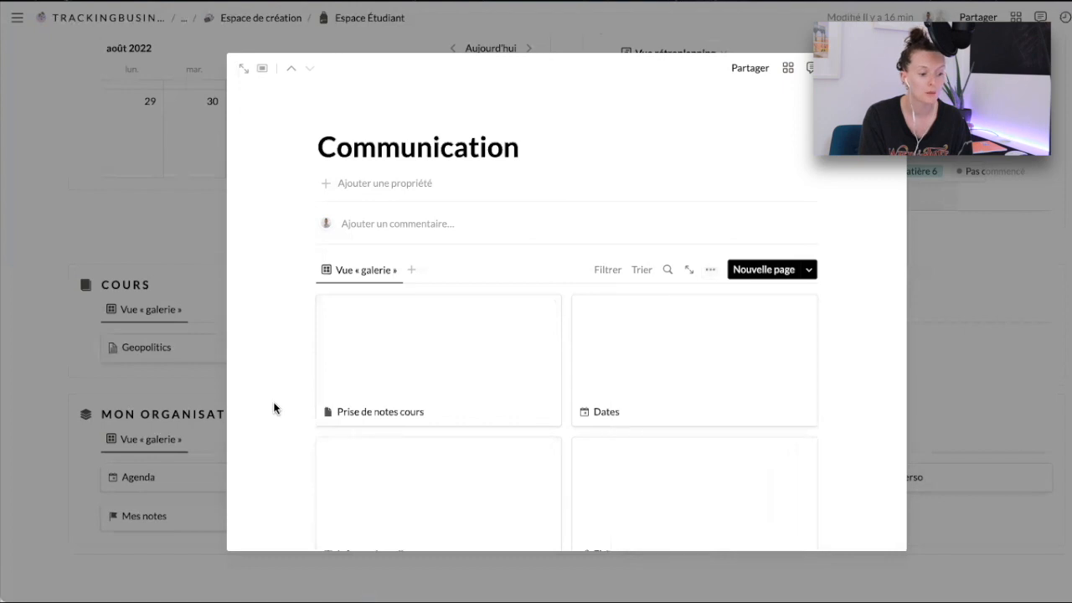
Open the layout settings of the Communication page's gallery once more, and return to the Espace Étudiant page.
scroll(274, 408, down, 2)
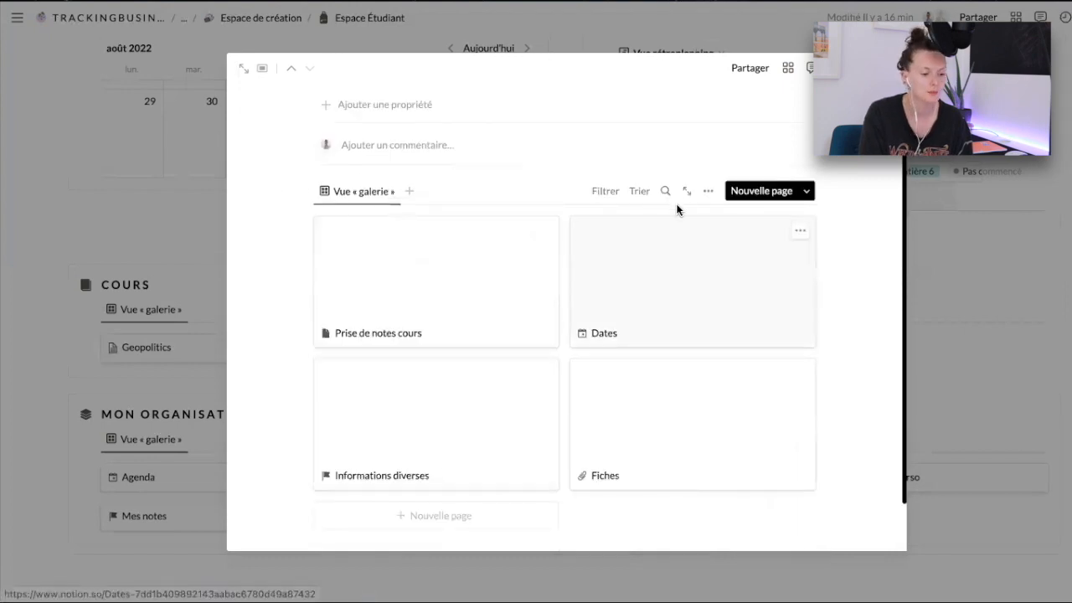
click(710, 192)
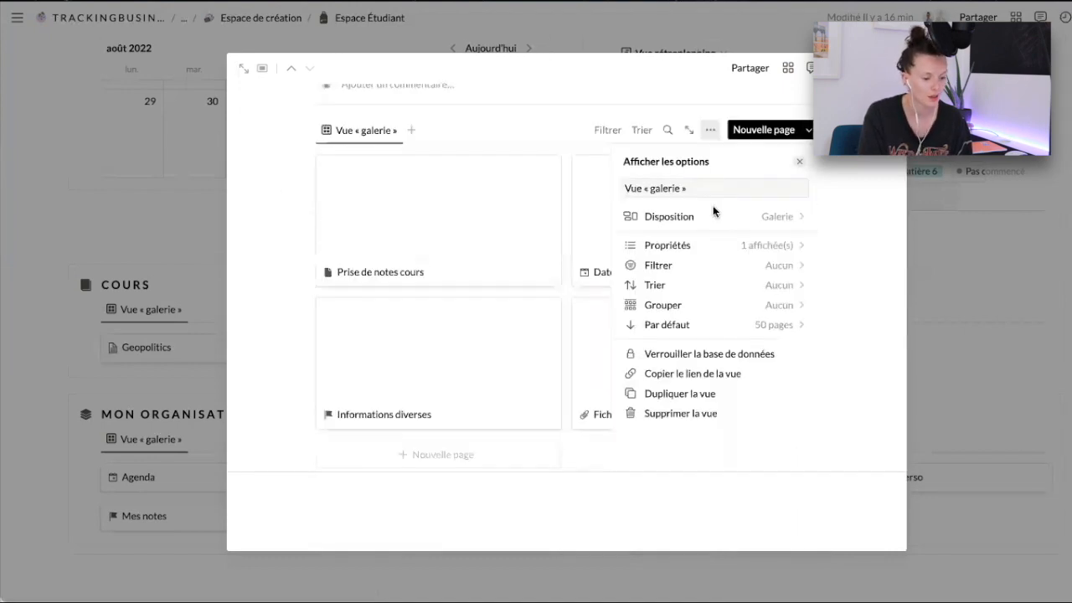
click(781, 225)
click(108, 223)
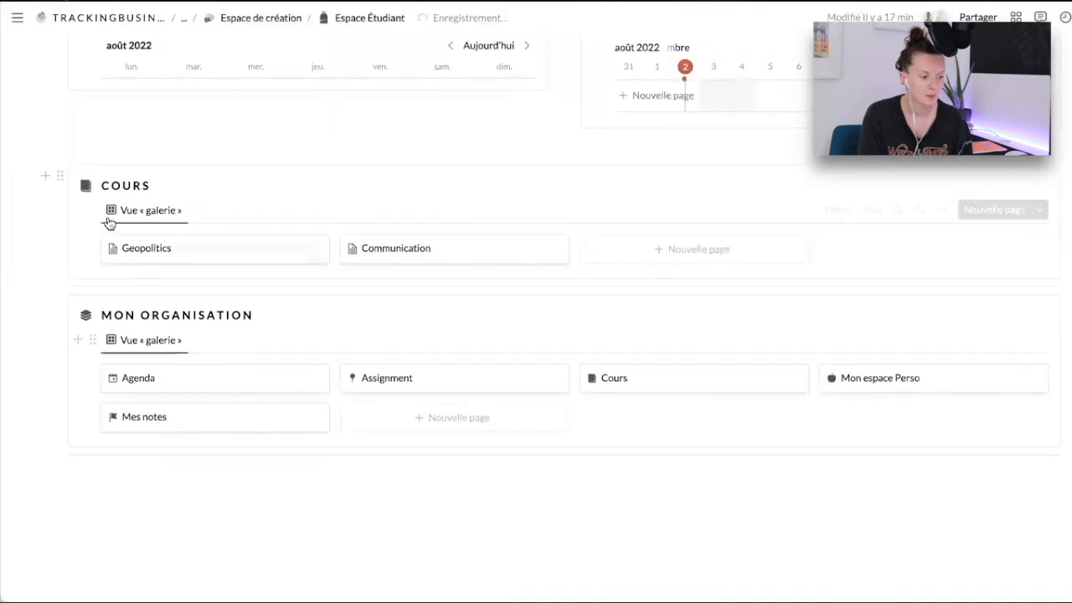
View the Agenda page from the Mon organisation gallery, and close it.
scroll(67, 289, down, 1)
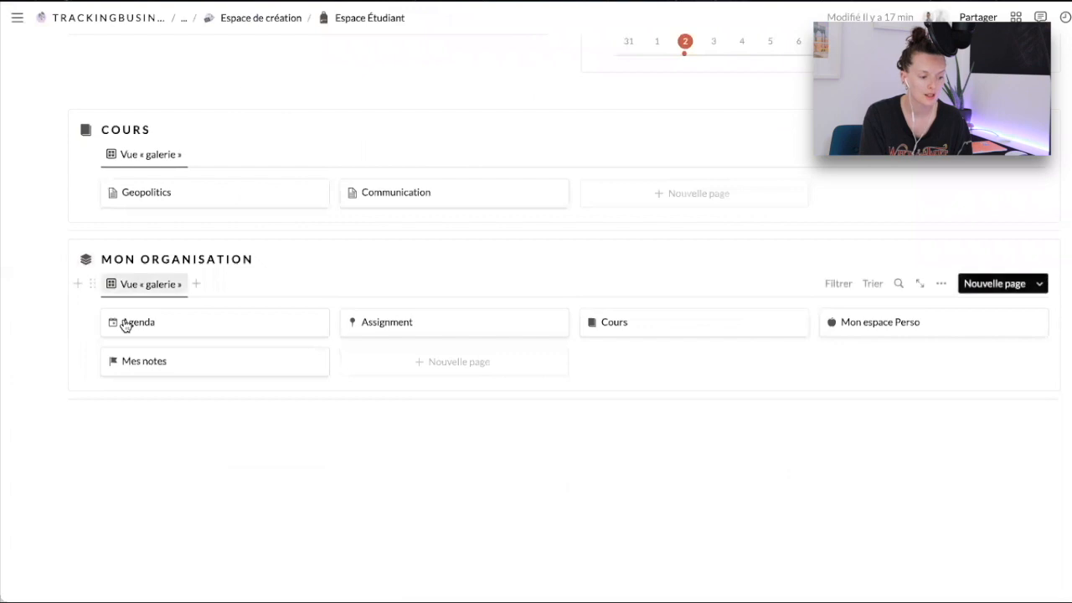
scroll(122, 322, up, 1)
scroll(124, 325, up, 5)
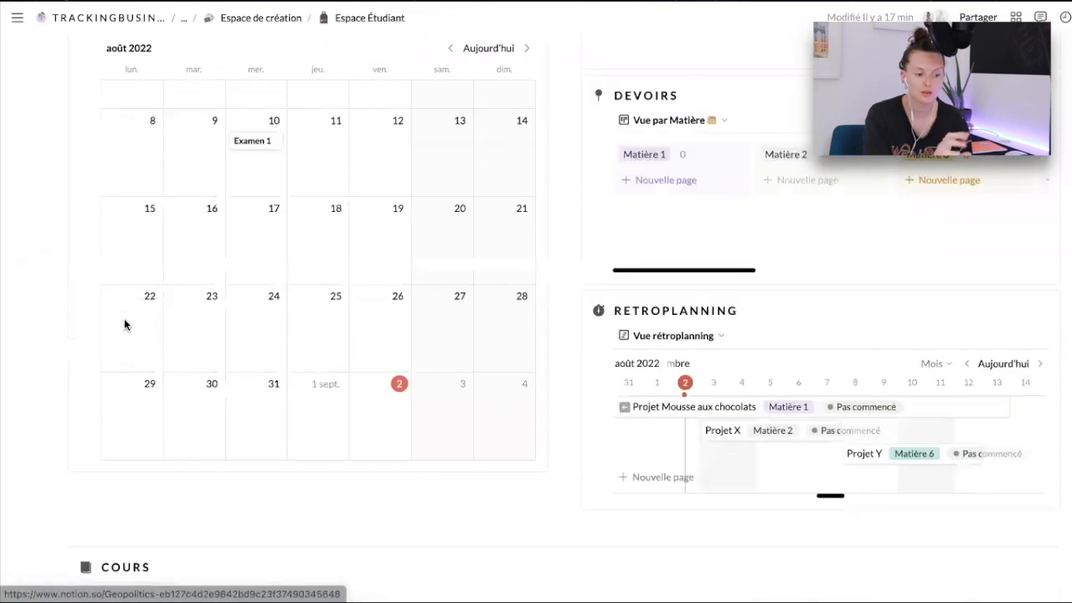
scroll(124, 325, down, 5)
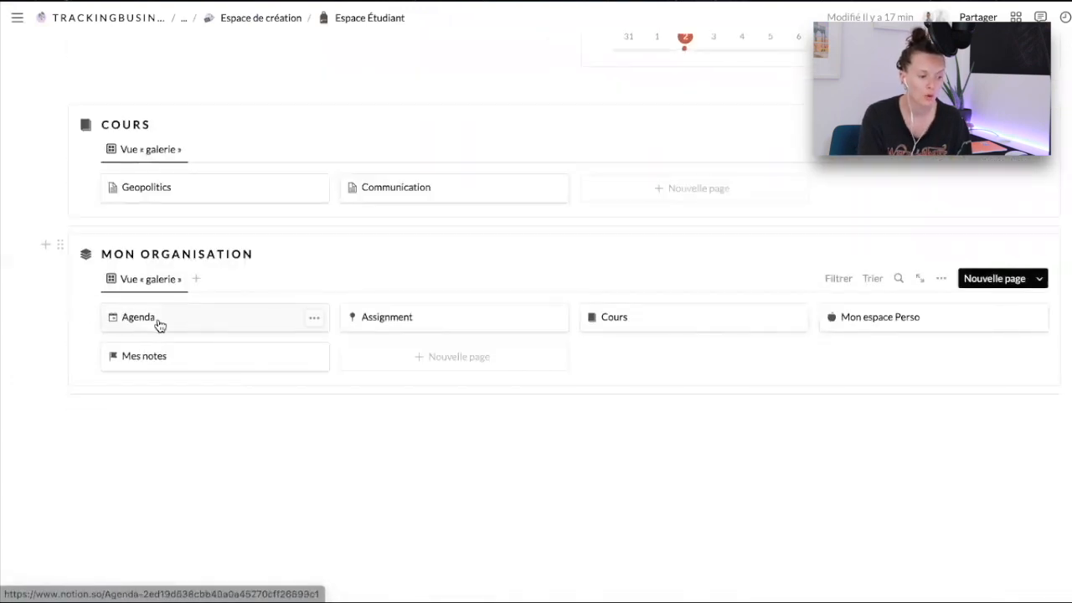
click(158, 324)
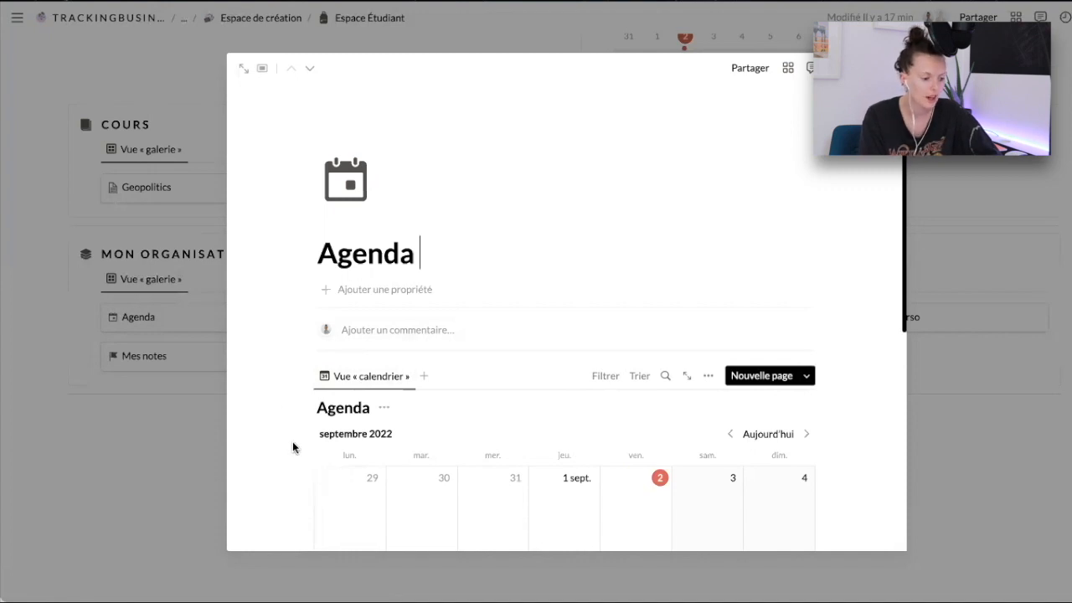
scroll(293, 446, down, 2)
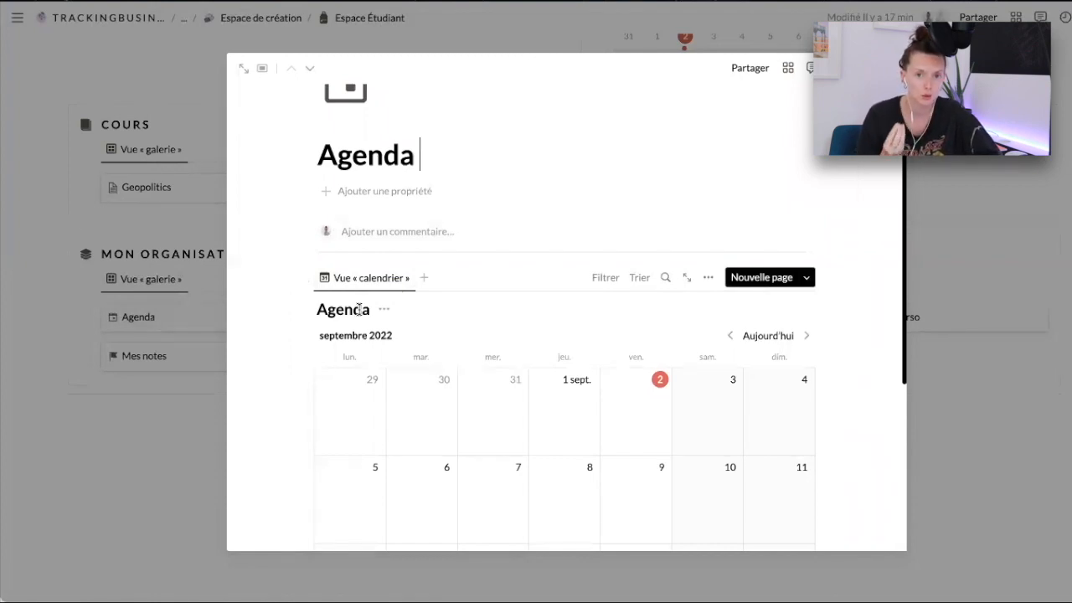
click(162, 423)
Show the database title above the Agenda calendar on the Espace Étudiant page, and hide it again.
scroll(162, 424, up, 8)
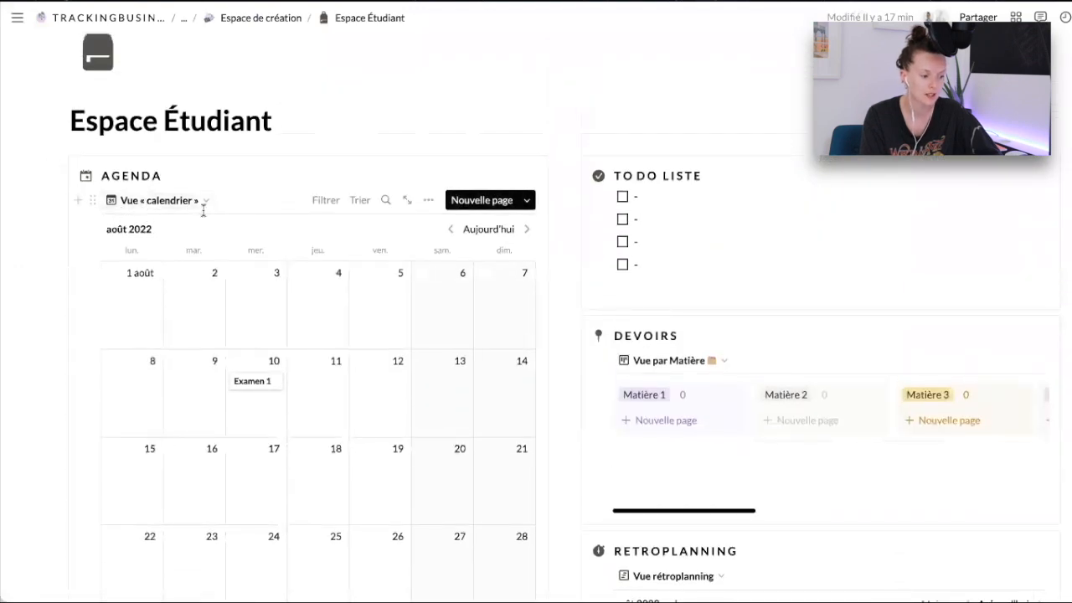
click(429, 205)
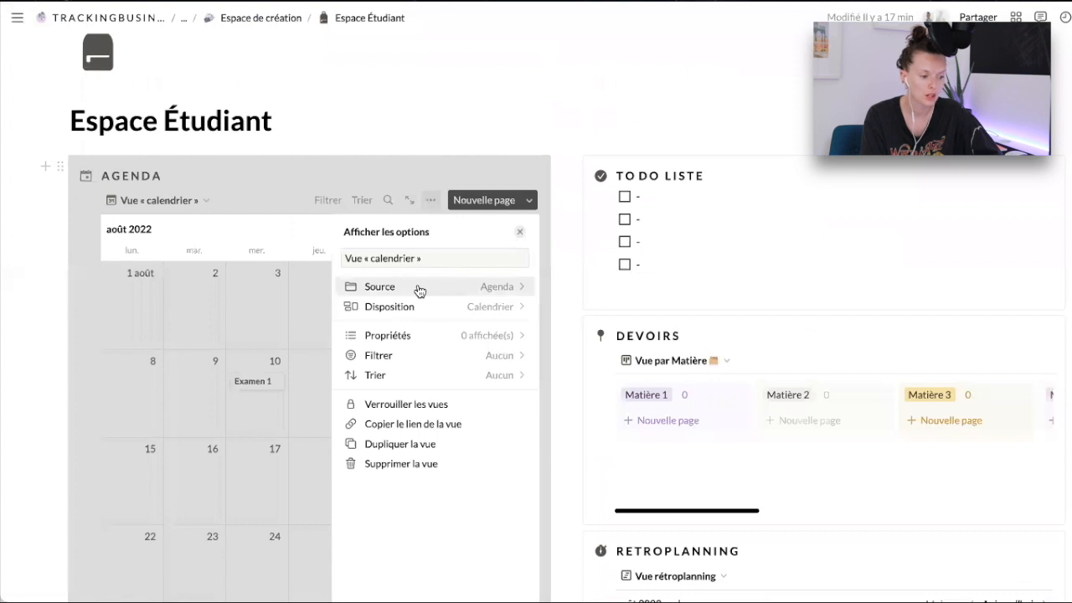
click(491, 308)
click(514, 393)
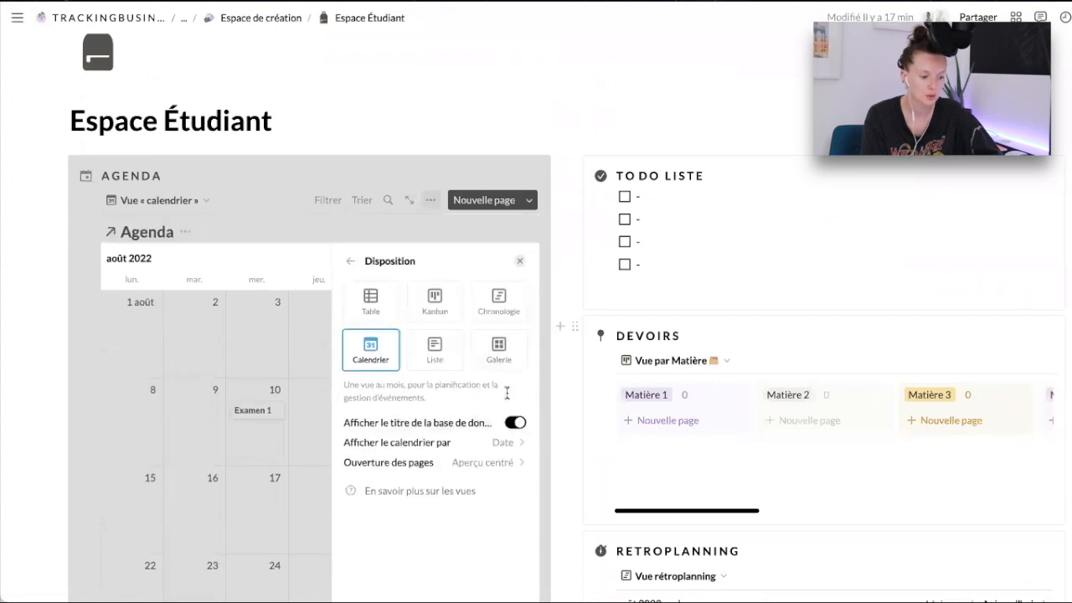
click(63, 235)
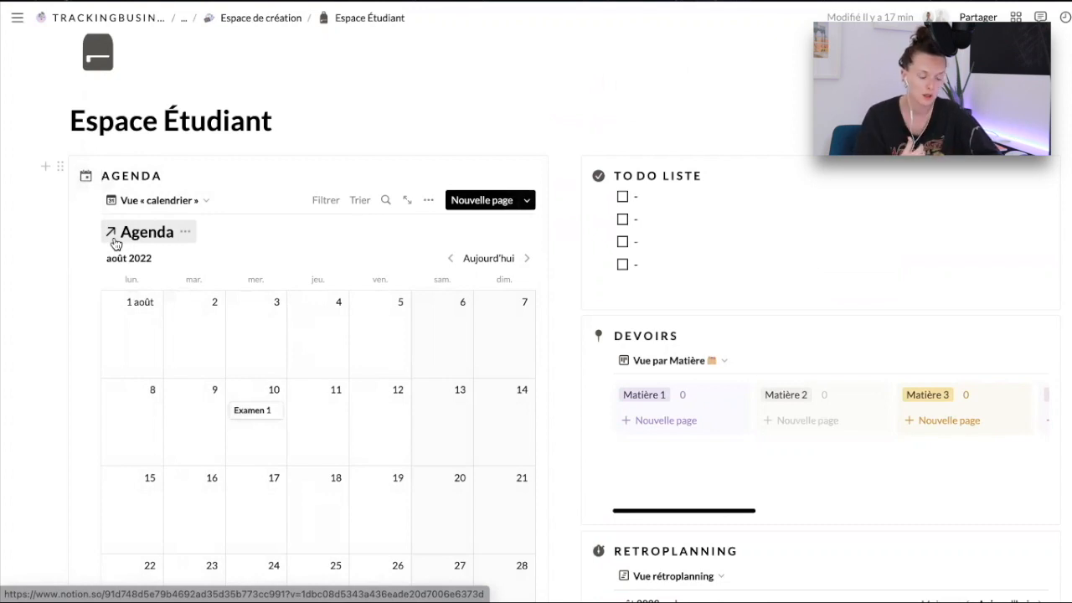
click(185, 232)
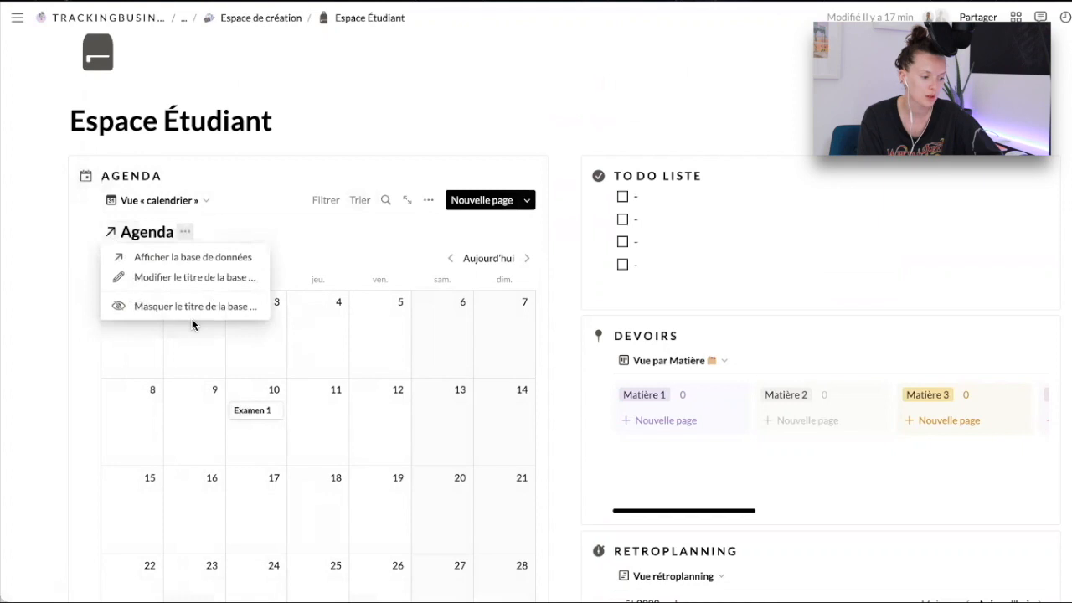
click(174, 308)
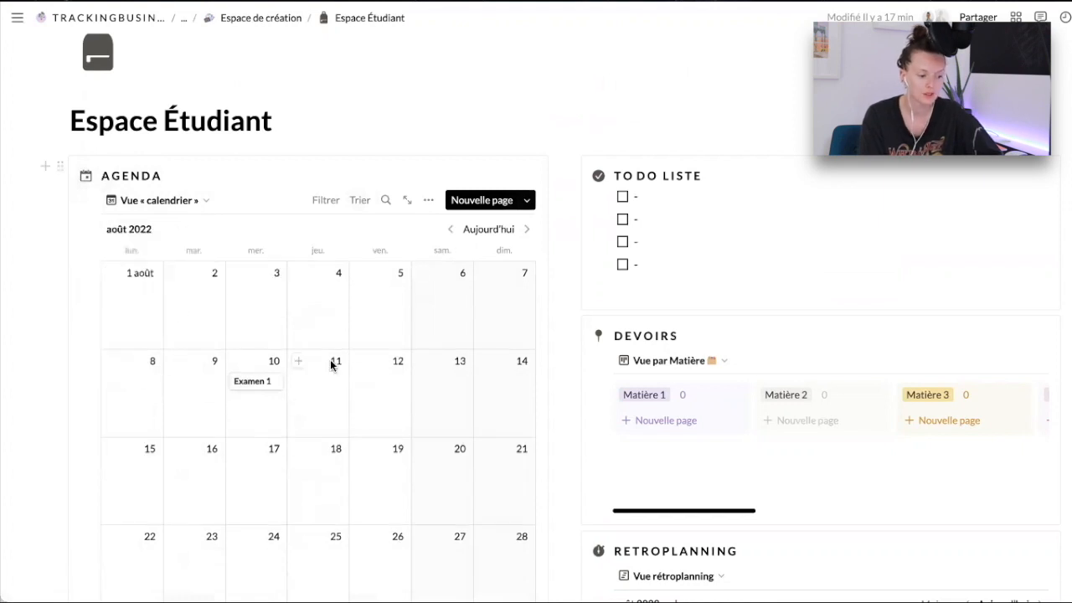
Add an entry titled "Examen 2" on 11 août 2022 in the Agenda calendar.
click(299, 362)
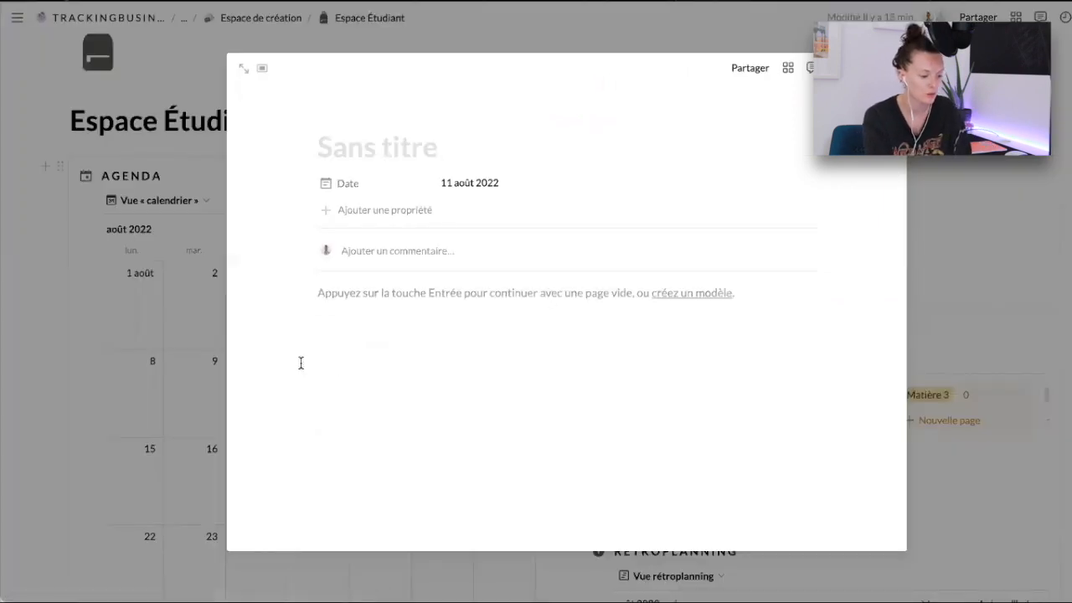
text(Examen 2)
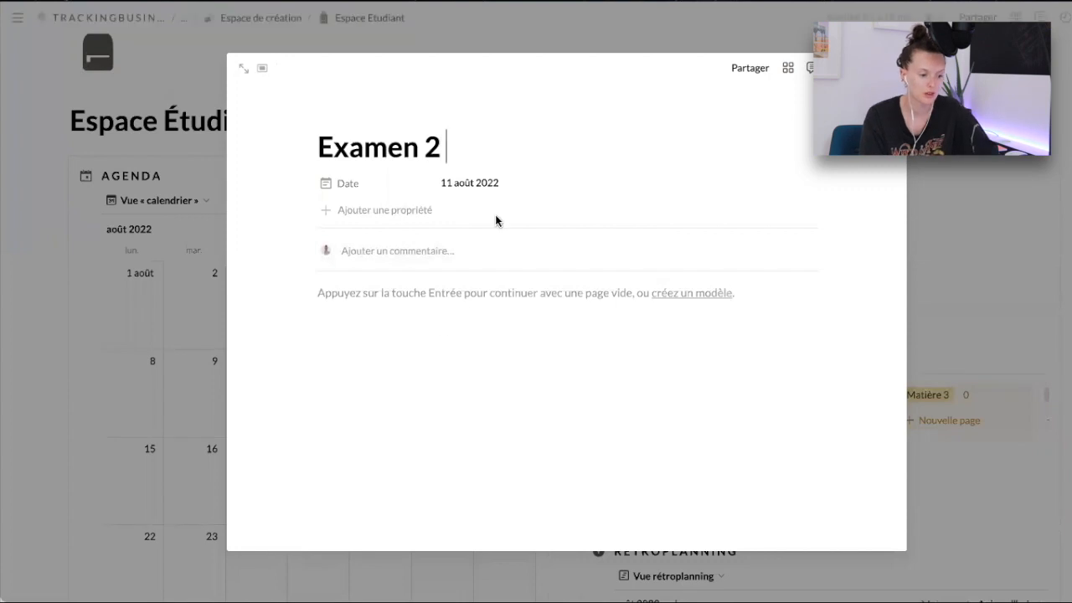
key(Escape)
Check the August calendar on the Agenda page of Mon organisation for the new exam, and close the page.
scroll(325, 383, down, 8)
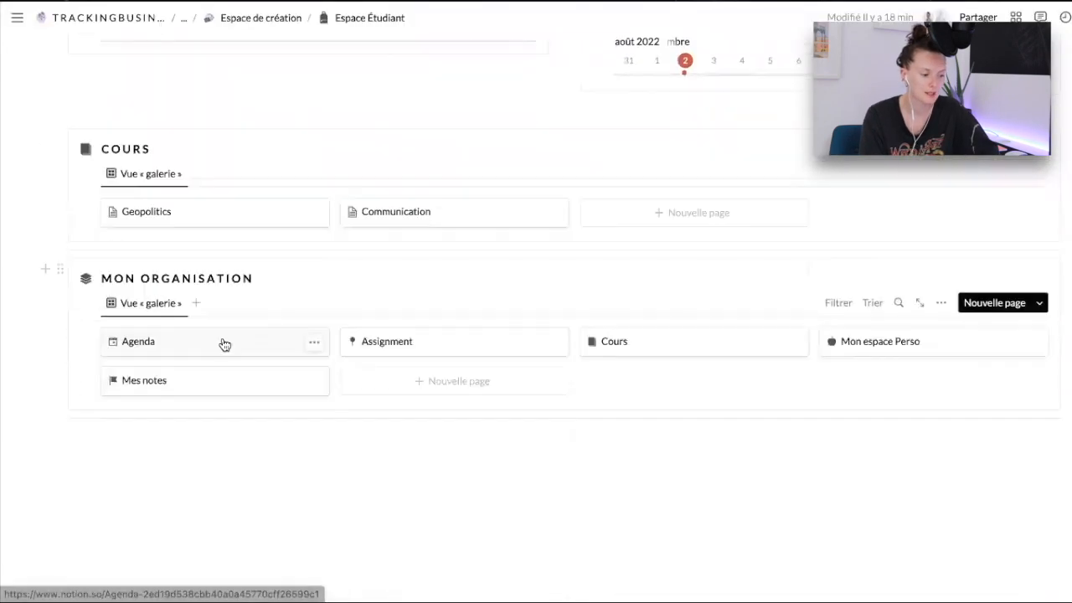
click(224, 344)
scroll(357, 333, down, 3)
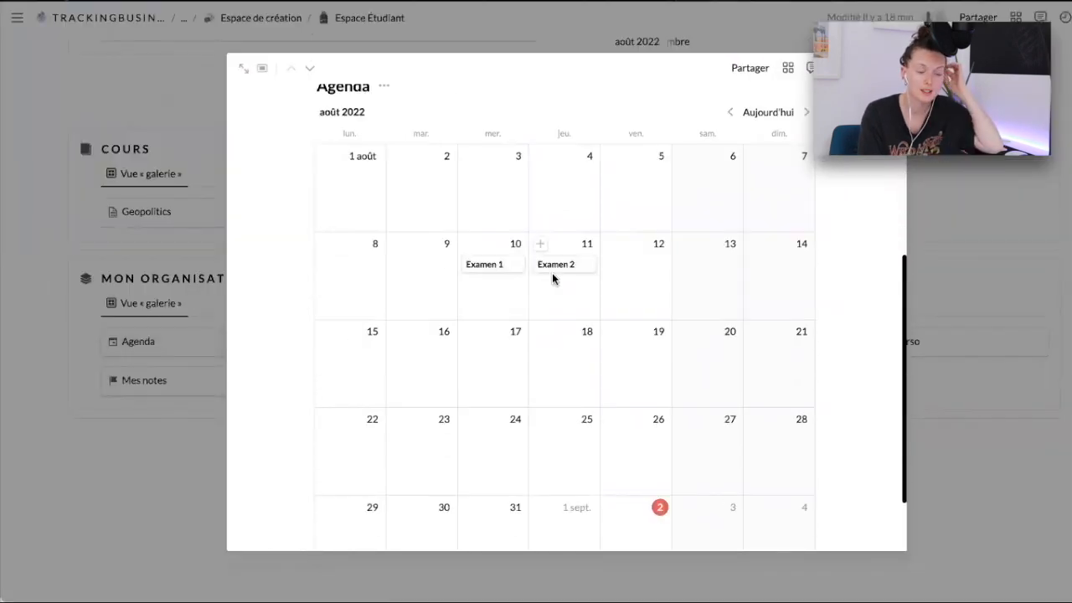
click(163, 474)
Rename the Assignment page in the Mon organisation gallery as "Devoirs".
click(428, 341)
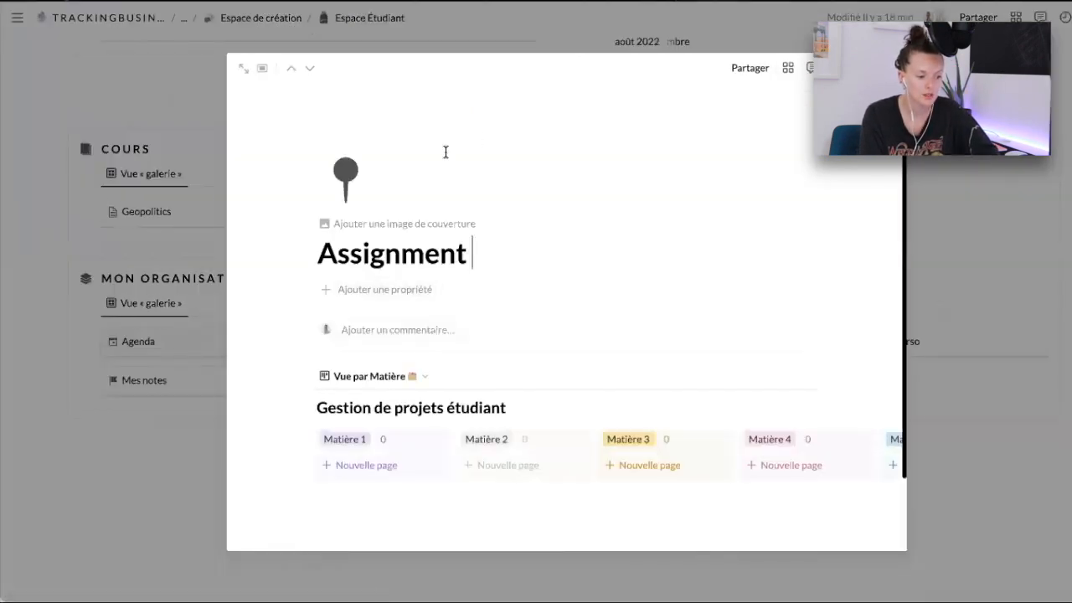
double_click(373, 250)
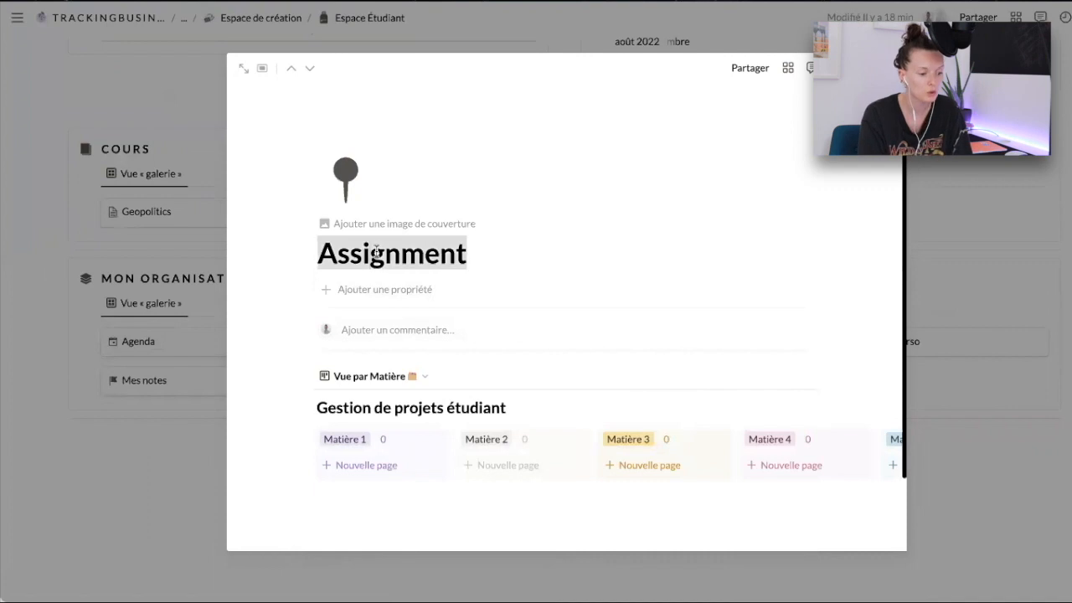
text(Devoirs)
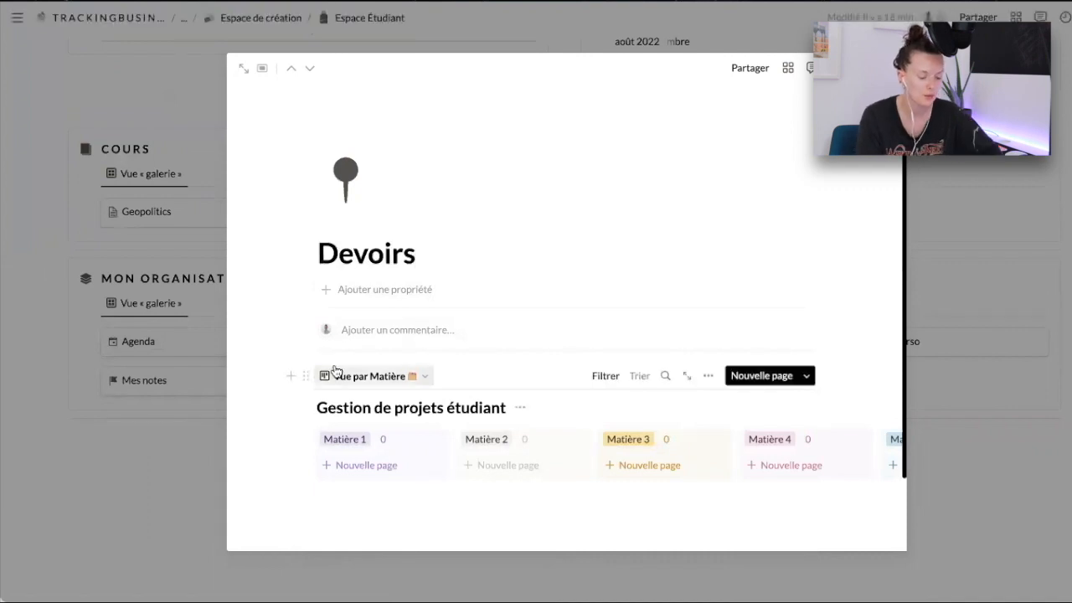
View the Gestion de projets étudiant board on the Devoirs page in Vue par statut and in Vue en charge.
scroll(335, 373, down, 2)
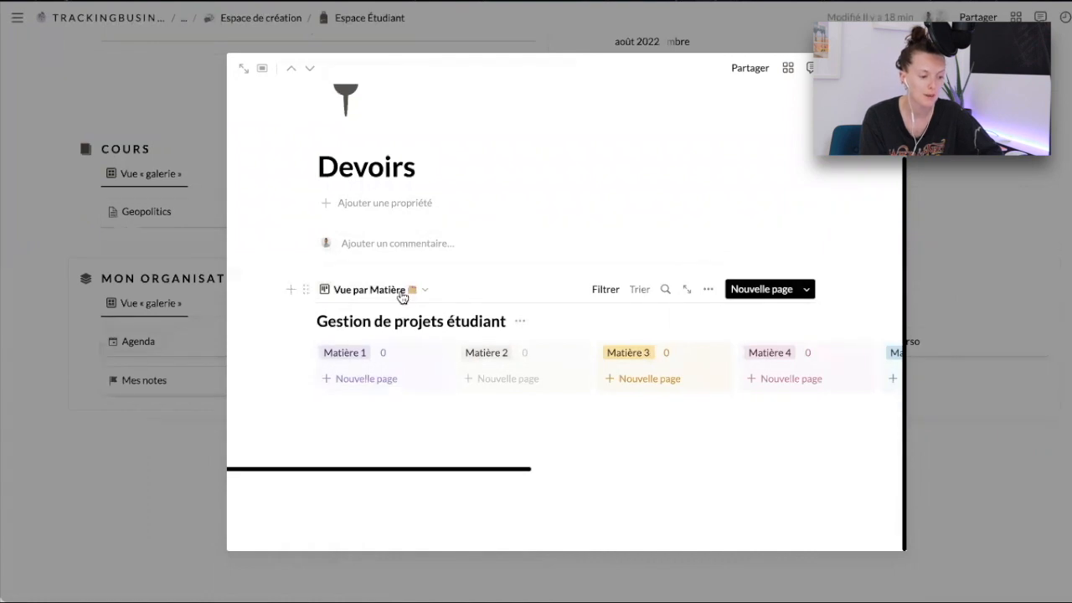
click(398, 292)
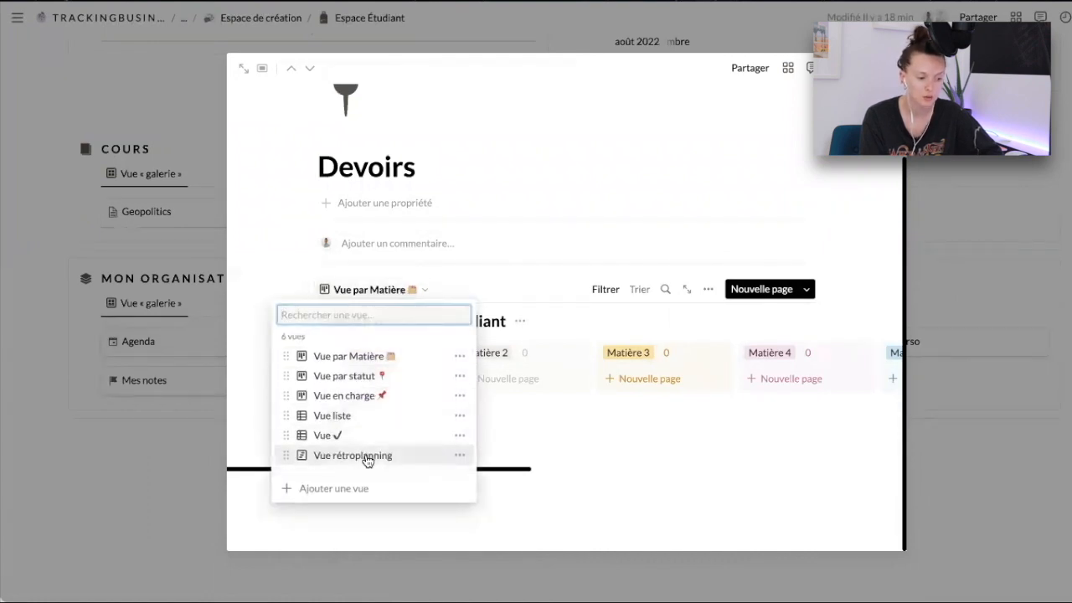
click(397, 373)
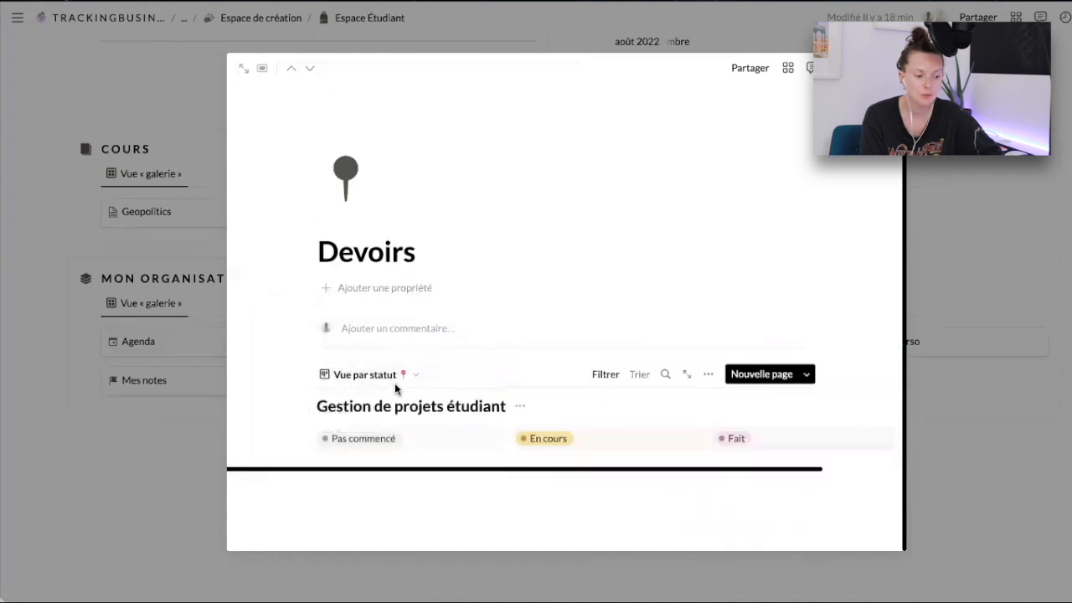
scroll(397, 389, down, 2)
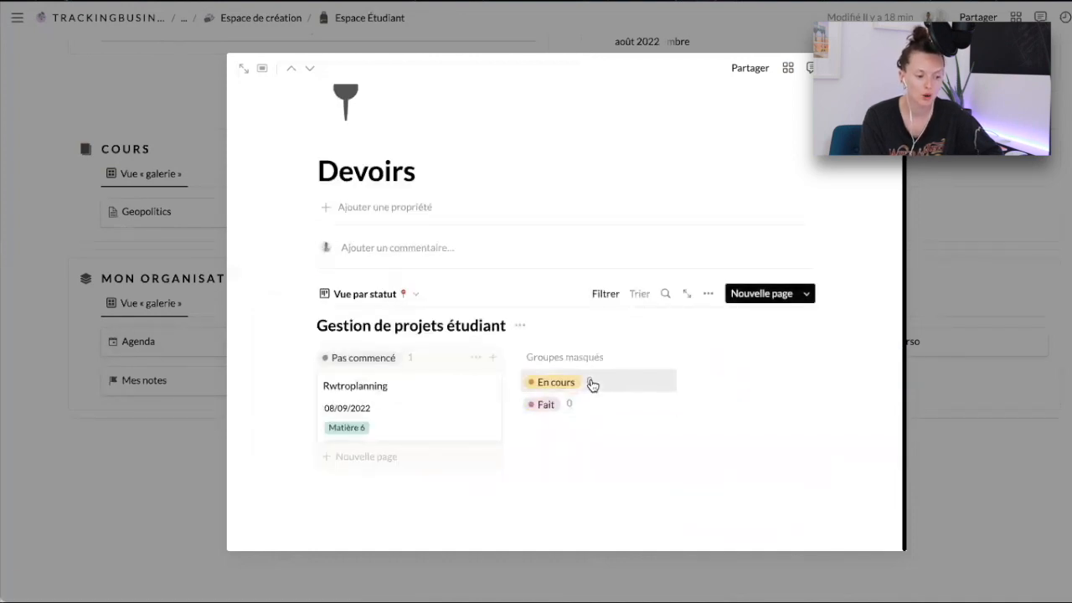
click(409, 299)
click(379, 398)
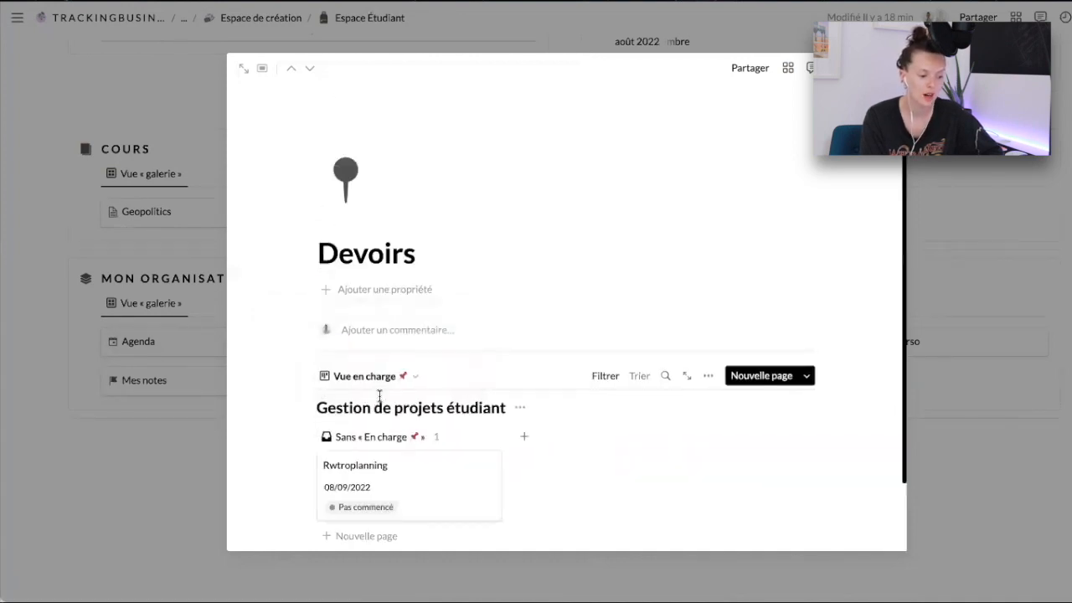
scroll(376, 454, down, 1)
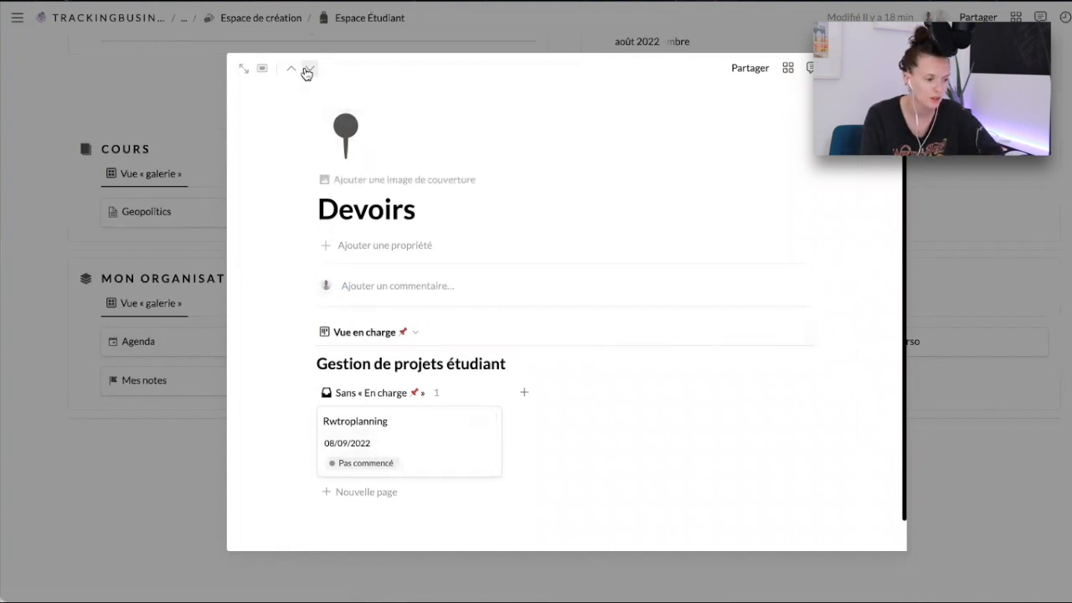
View the Cours page of Mon organisation, and open the Mes notes page to examine its grades table.
click(309, 68)
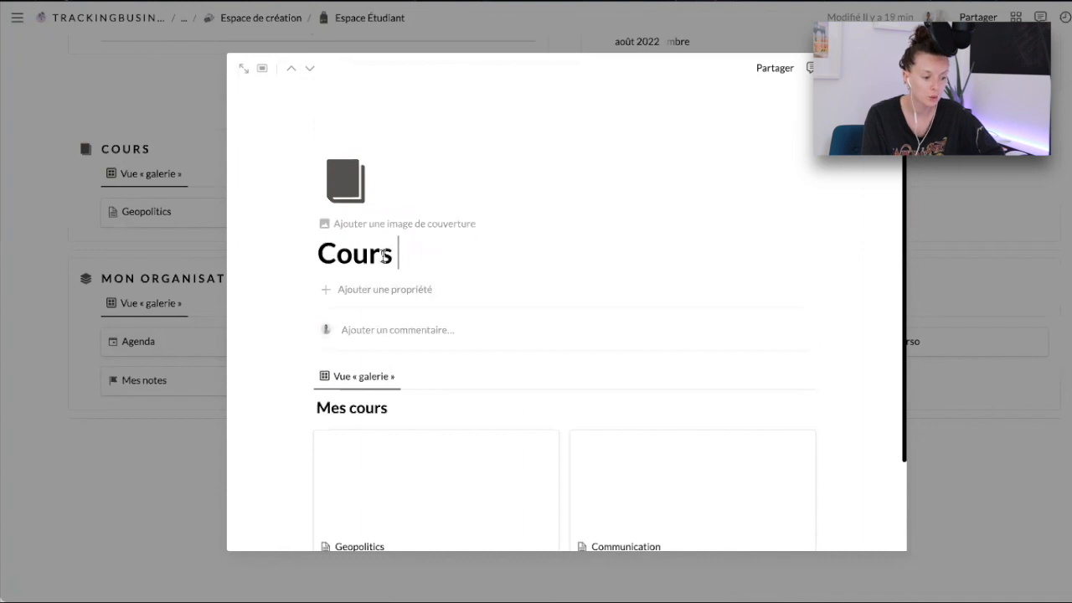
scroll(383, 258, down, 3)
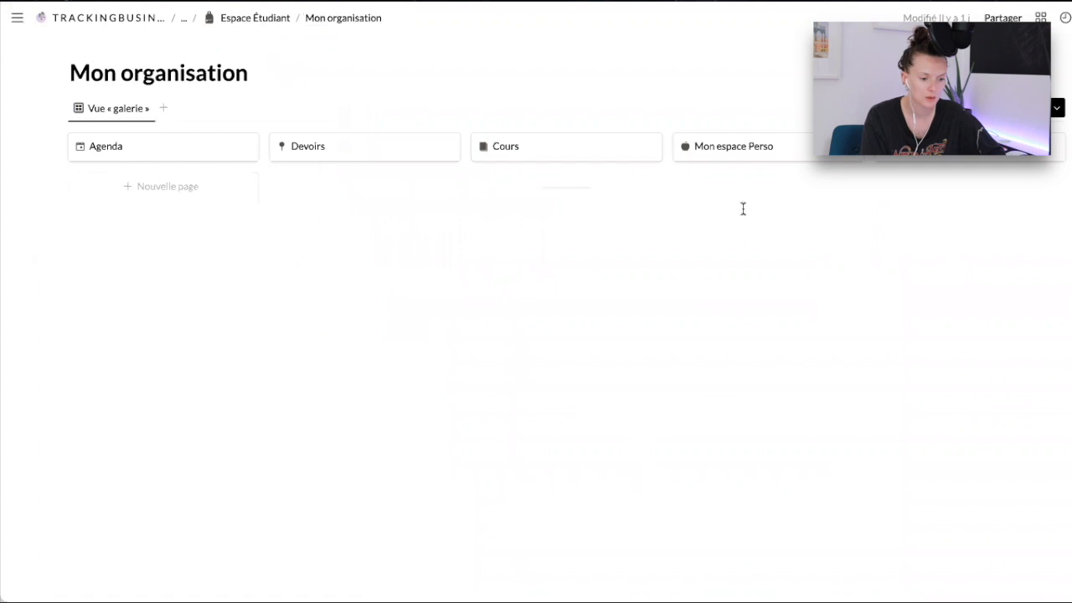
click(950, 154)
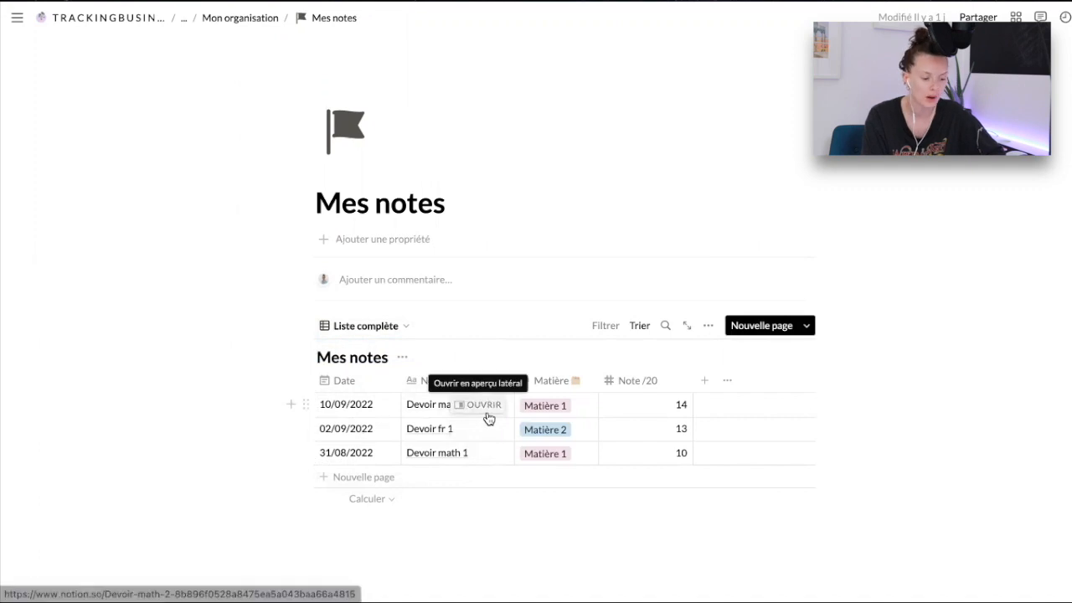
click(561, 407)
key(Escape)
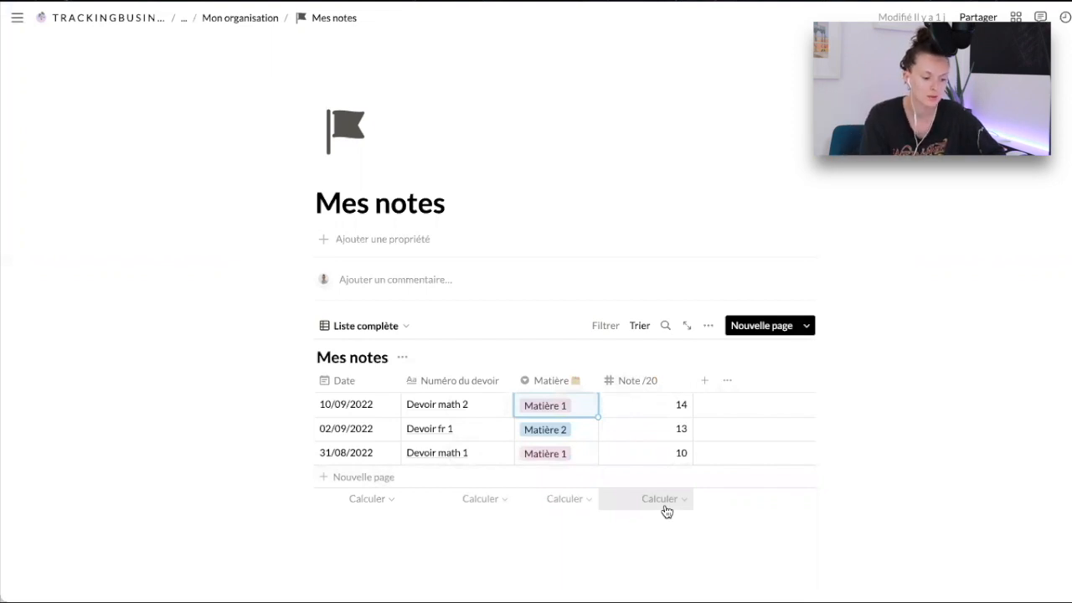
View the Mes notes table in the Matière 1 and Matière 2 views, and return to Liste complète.
click(406, 330)
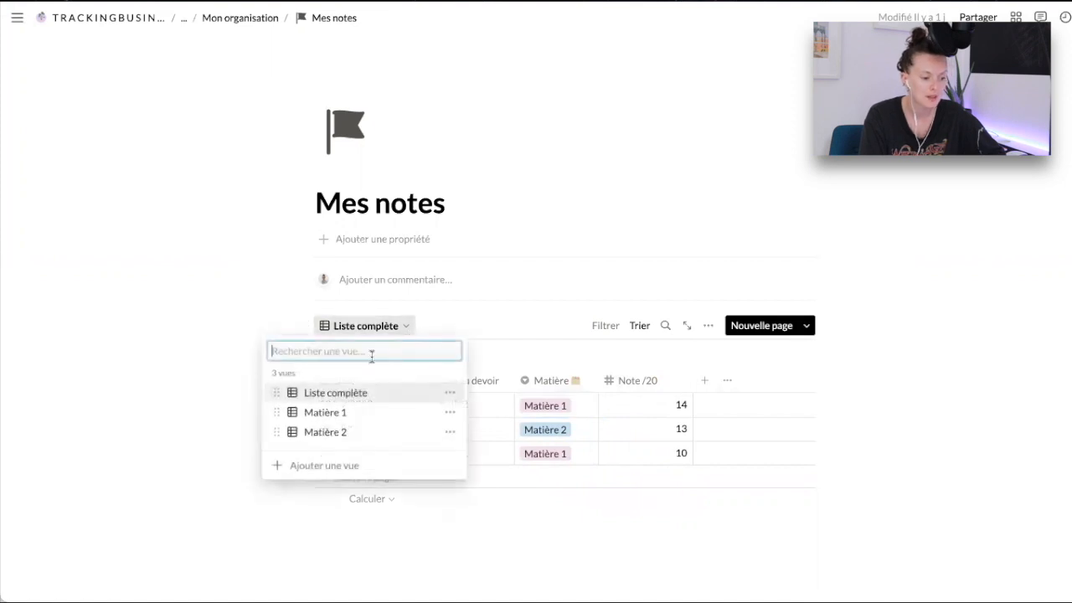
click(370, 415)
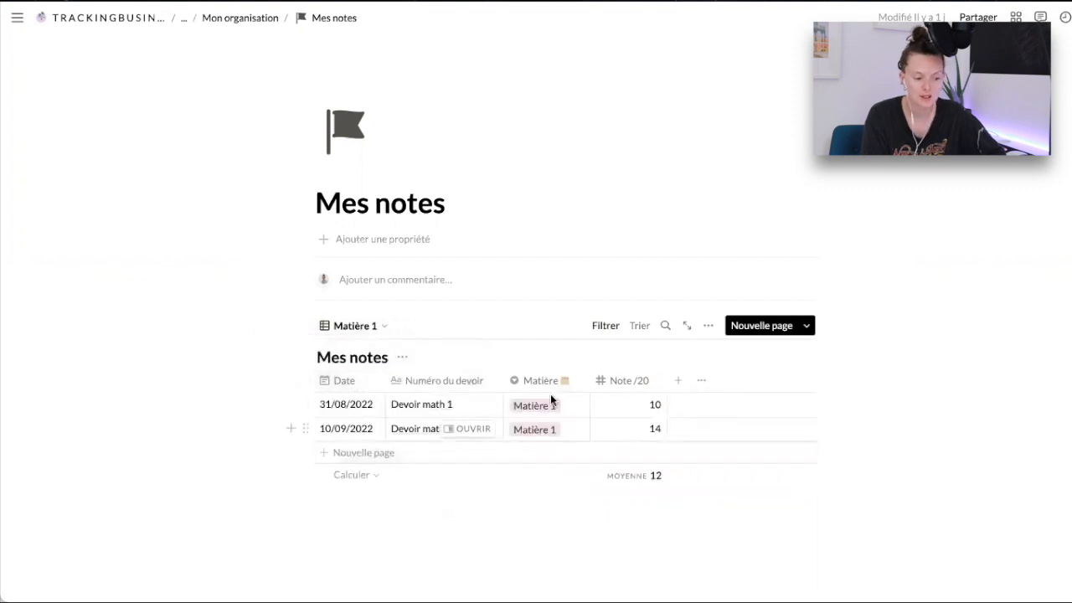
click(358, 325)
click(359, 430)
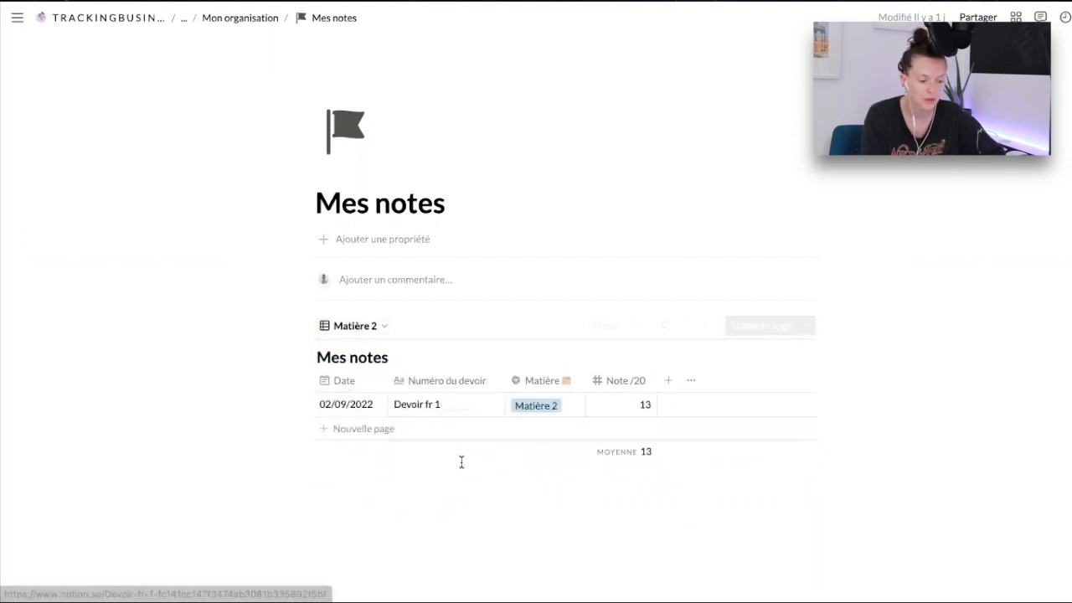
click(373, 324)
click(313, 391)
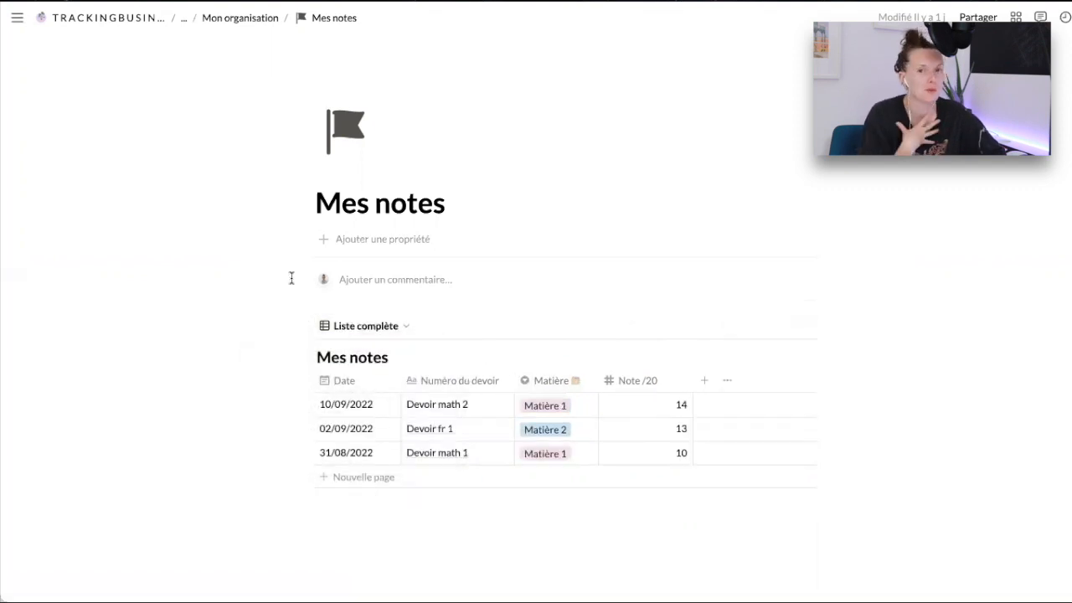
Return to the Espace Étudiant page through Mon organisation, and look over its sections.
click(240, 18)
click(255, 18)
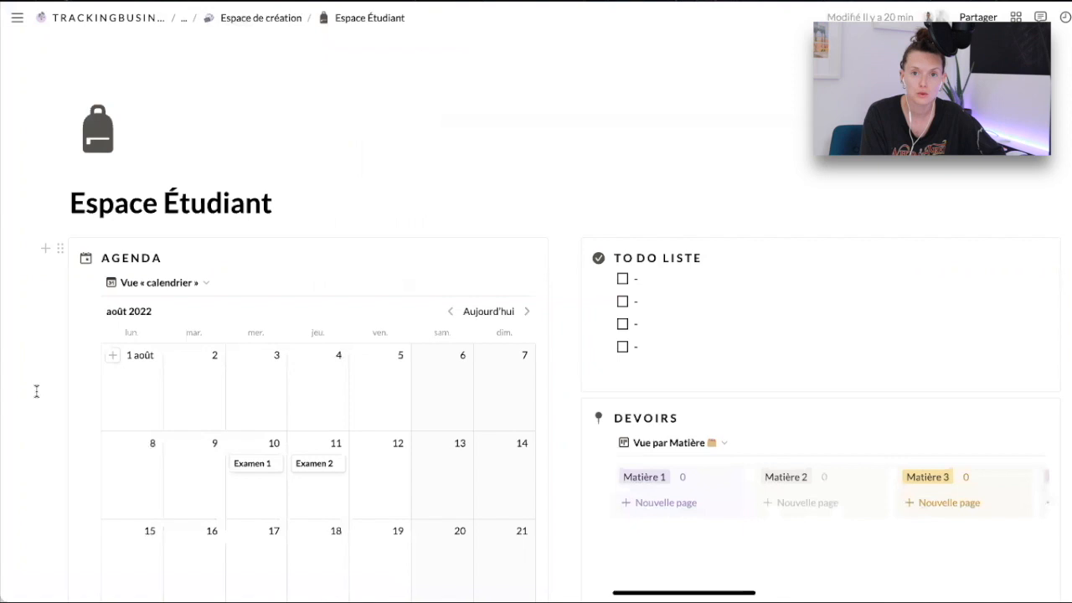
scroll(36, 391, down, 4)
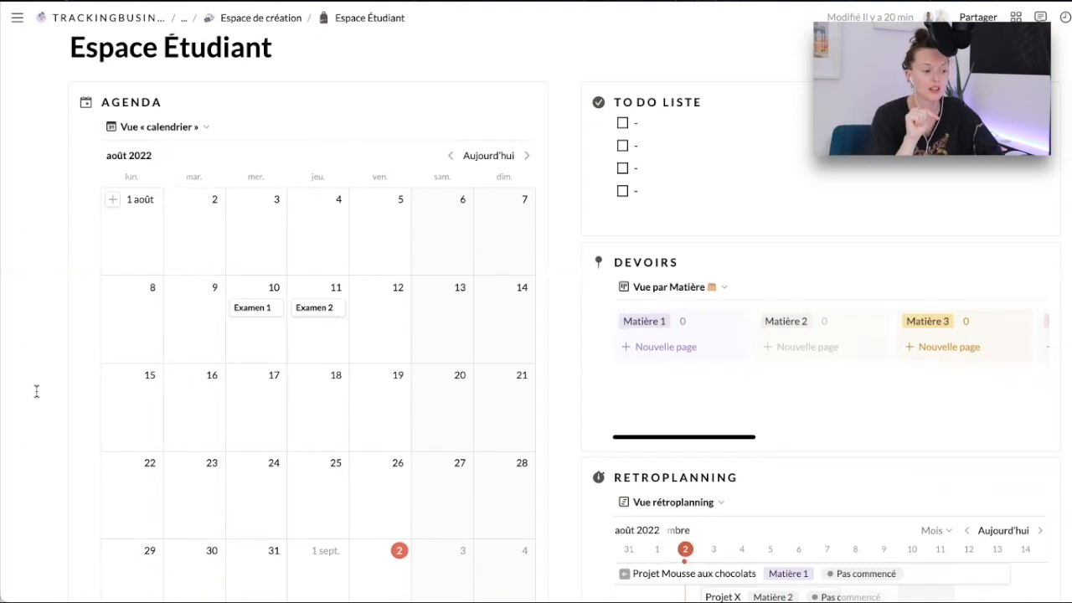
scroll(36, 391, up, 2)
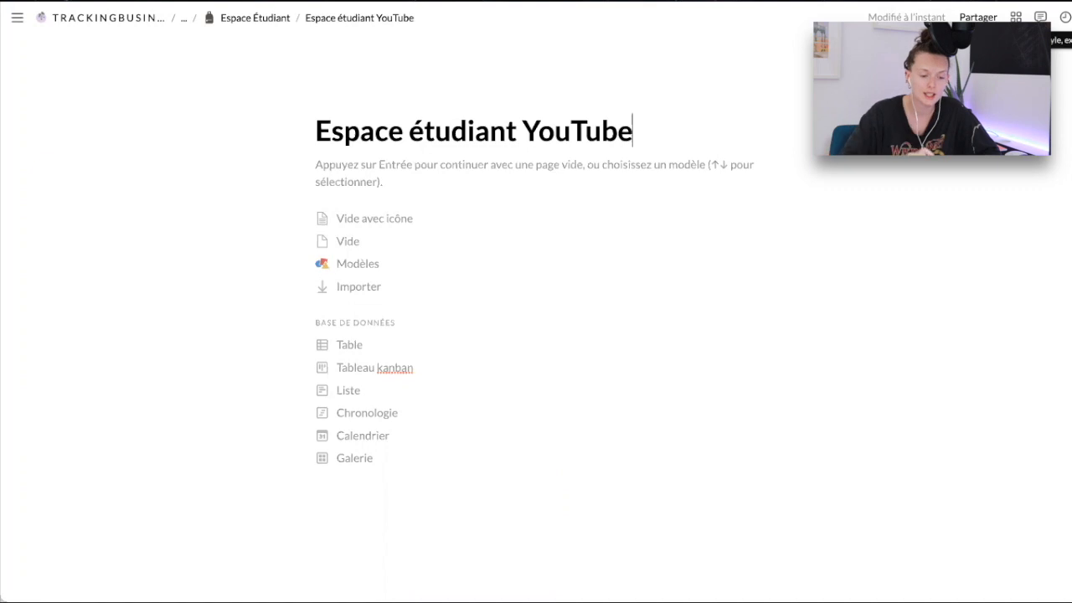
Set the Espace étudiant YouTube page to full width and start its empty body.
click(1071, 17)
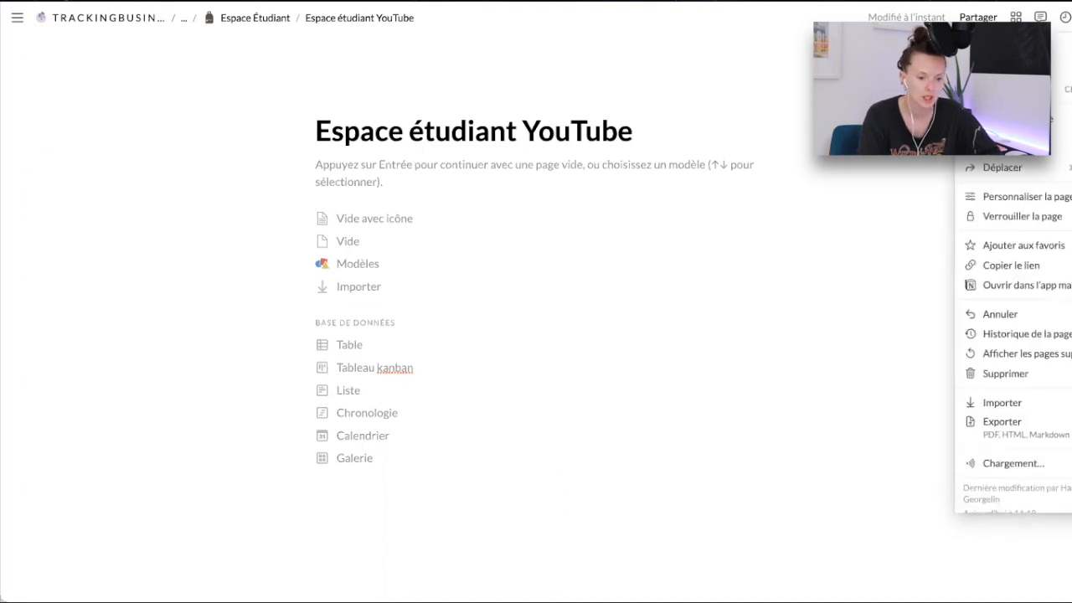
click(1071, 138)
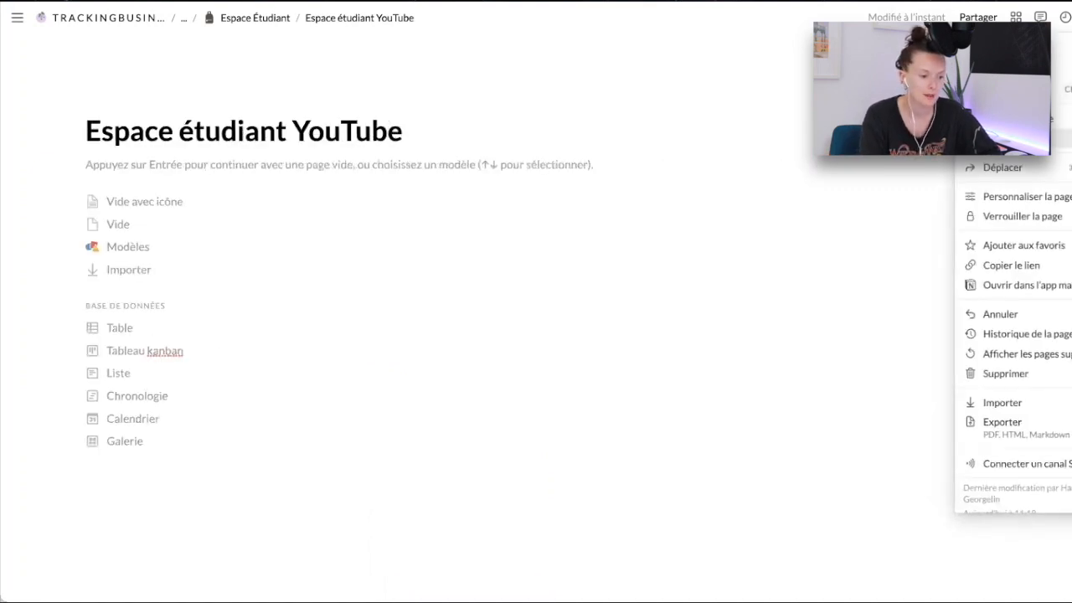
click(458, 161)
click(458, 161)
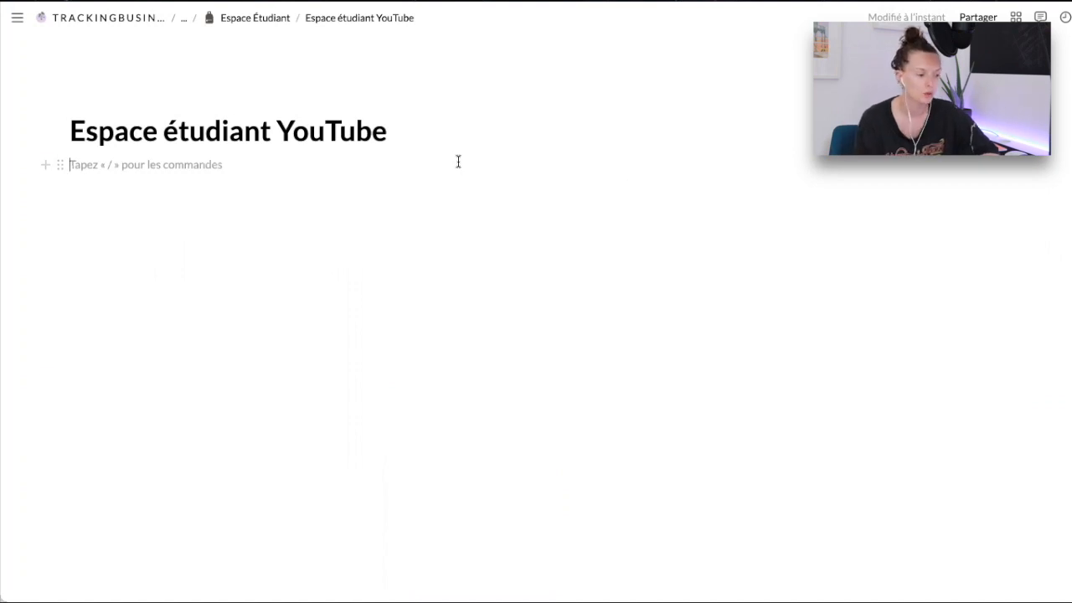
Return to the Espace Étudiant page to review its sections as a reference, and reopen Espace étudiant YouTube.
click(262, 21)
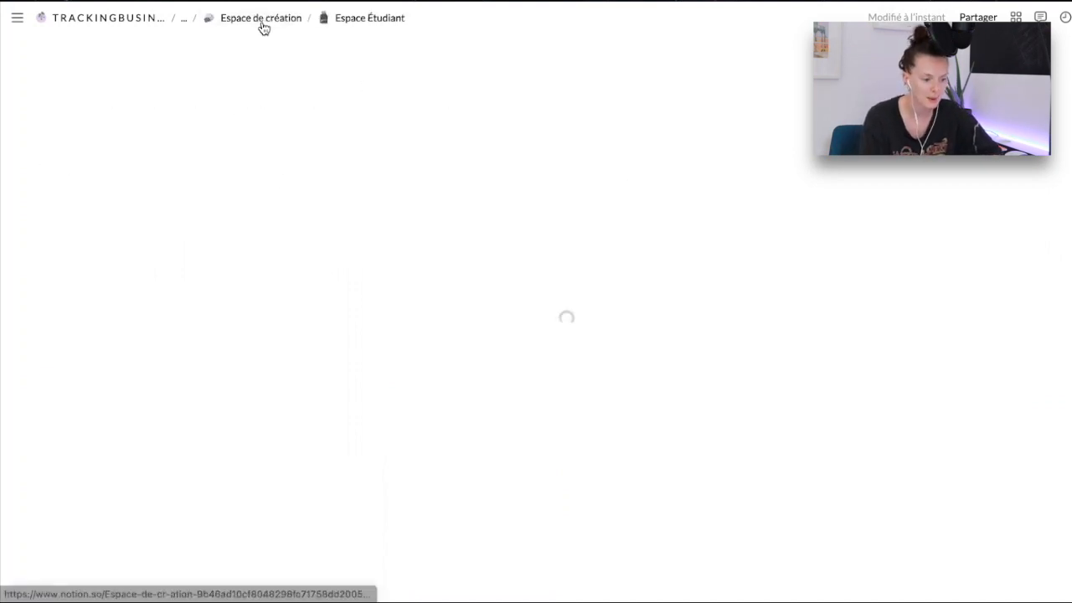
scroll(34, 342, down, 3)
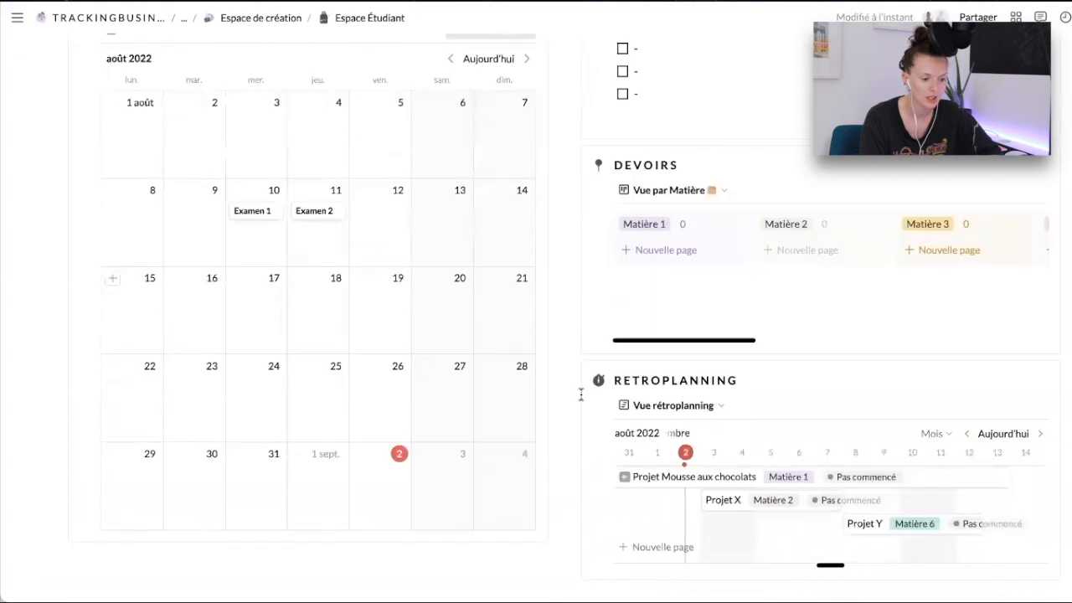
scroll(589, 366, down, 3)
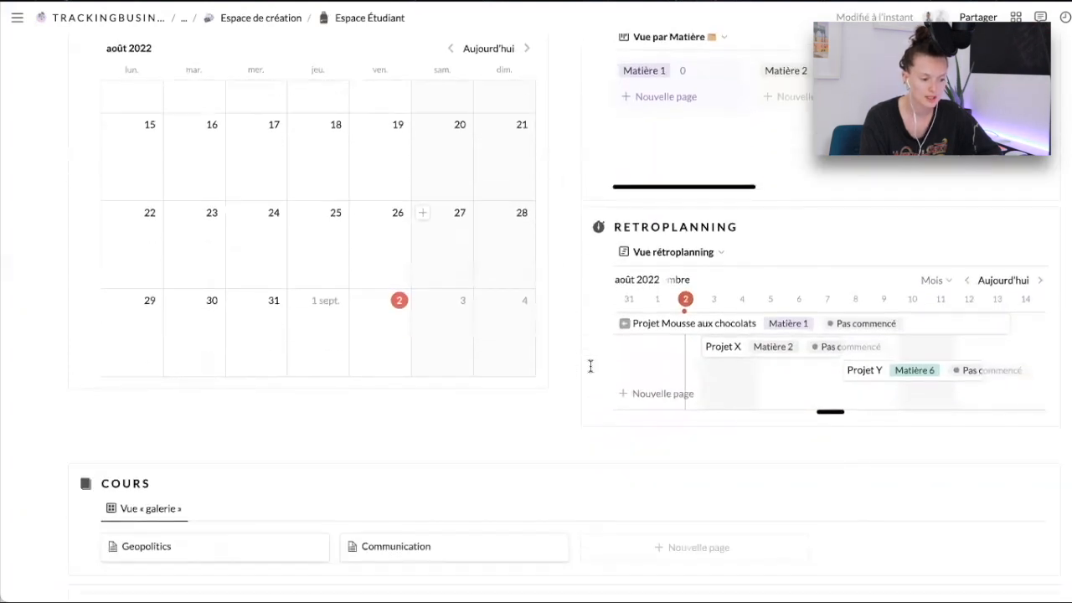
scroll(76, 363, down, 2)
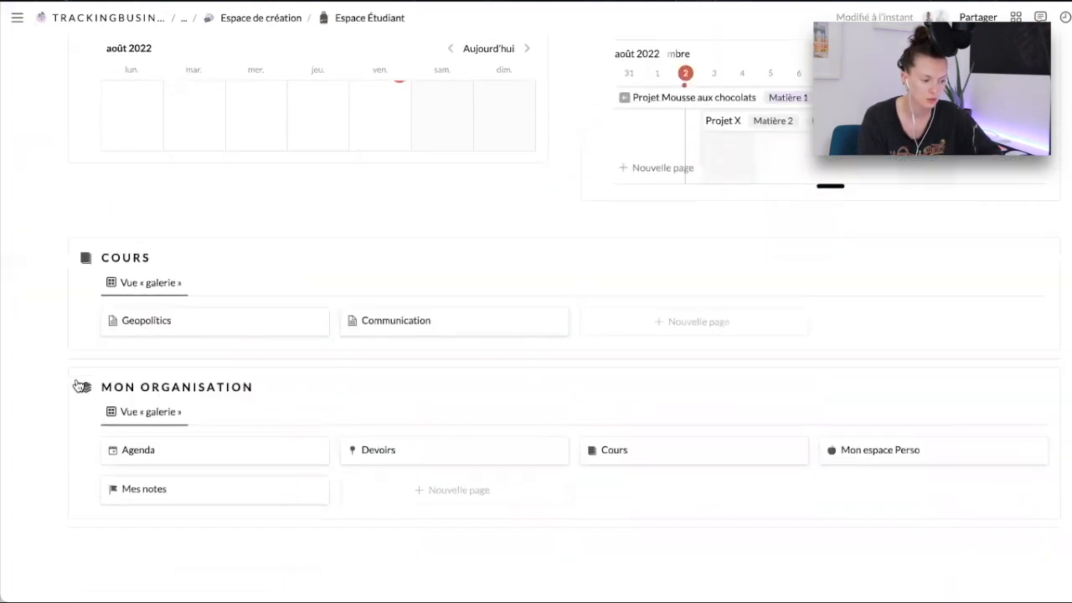
scroll(456, 402, up, 15)
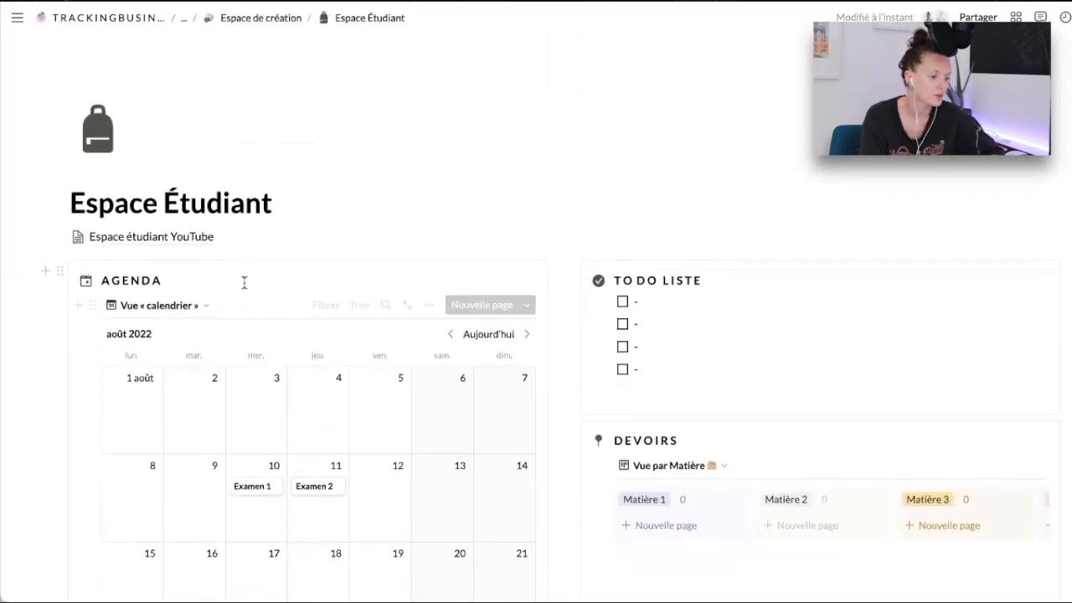
click(164, 237)
Insert an Encadré callout block in the page body with the heading MON ORGANISATION.
click(195, 195)
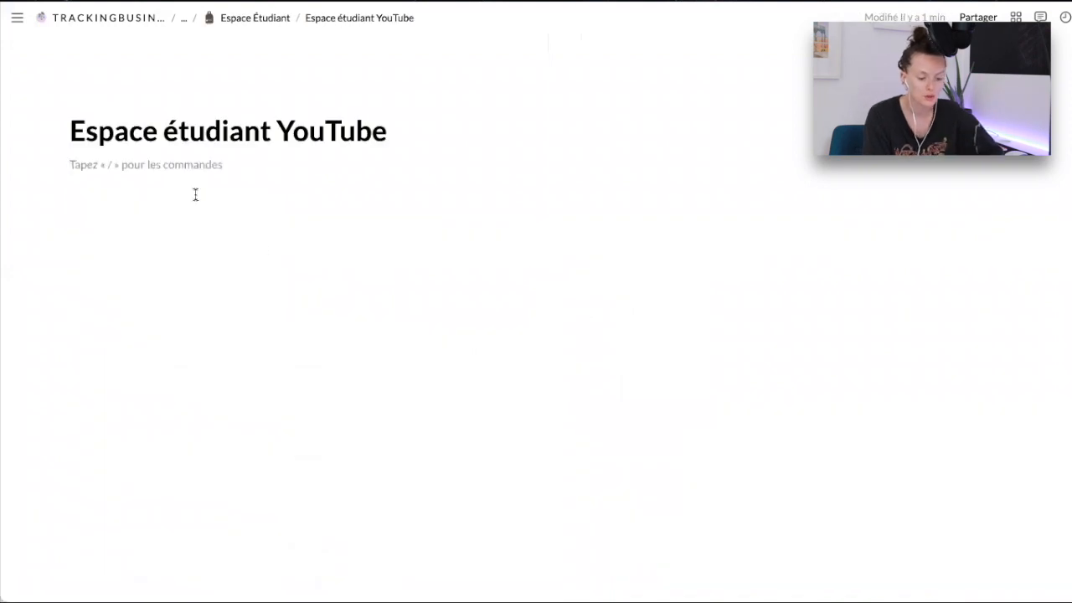
text(/en)
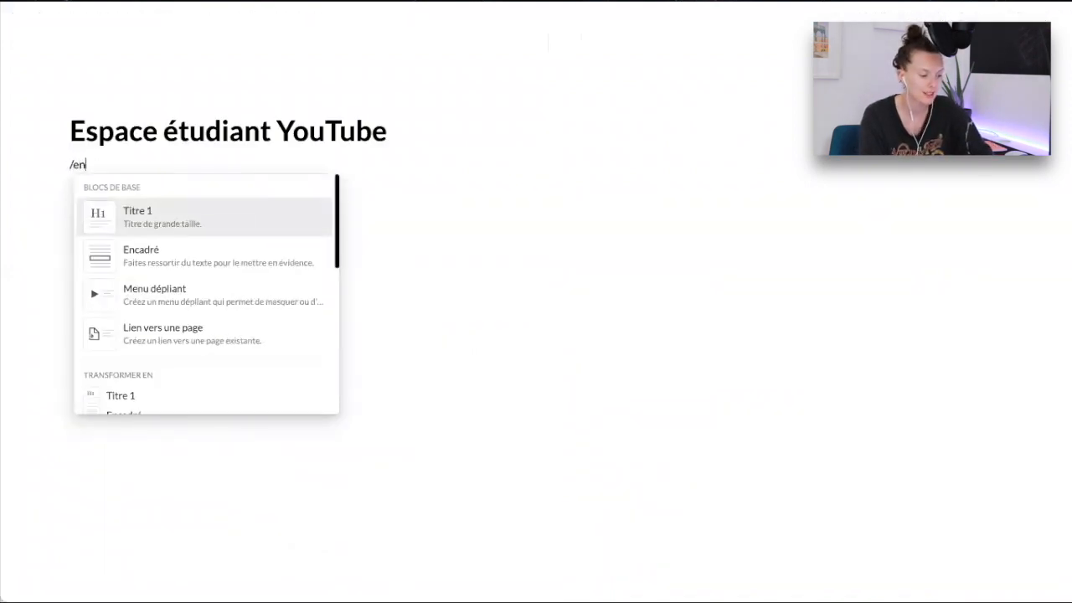
text(c)
key(Return)
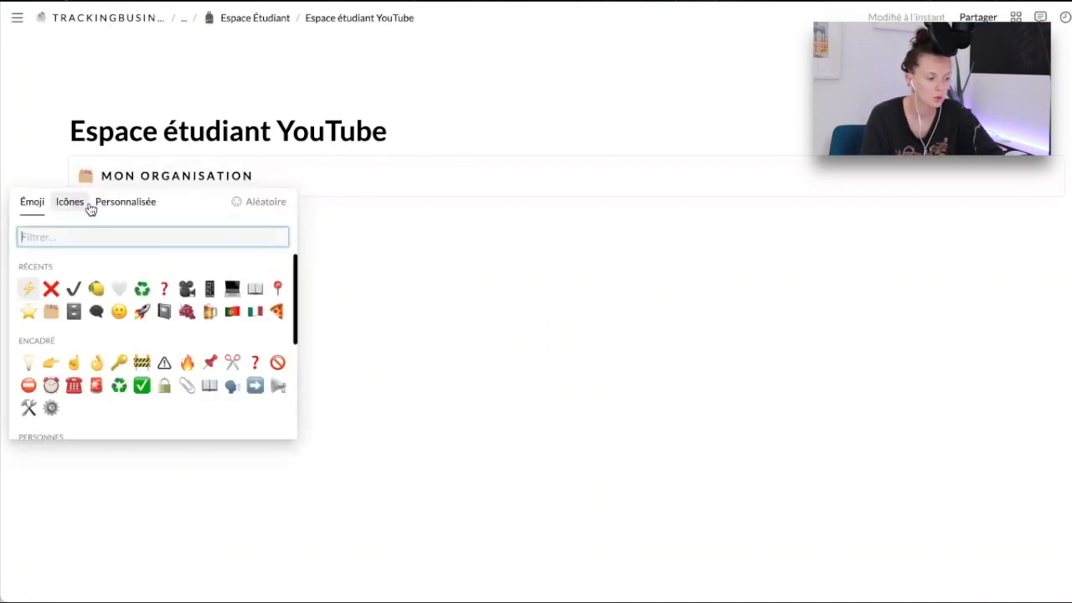
Change the MON ORGANISATION callout's icon to the dark stacked-layers icon.
click(67, 206)
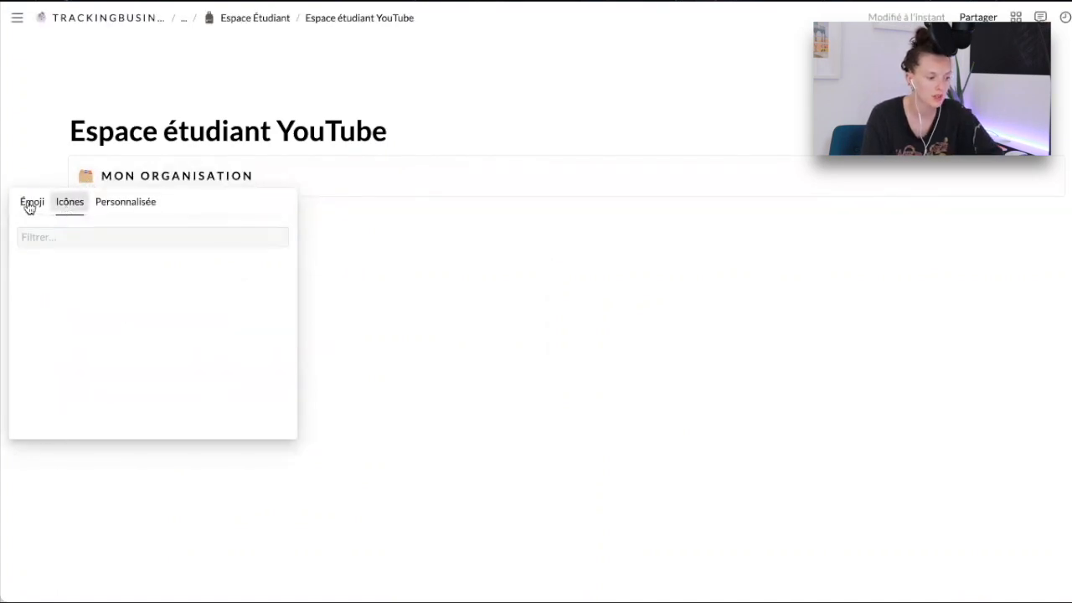
click(29, 207)
scroll(163, 347, down, 2)
scroll(142, 318, up, 2)
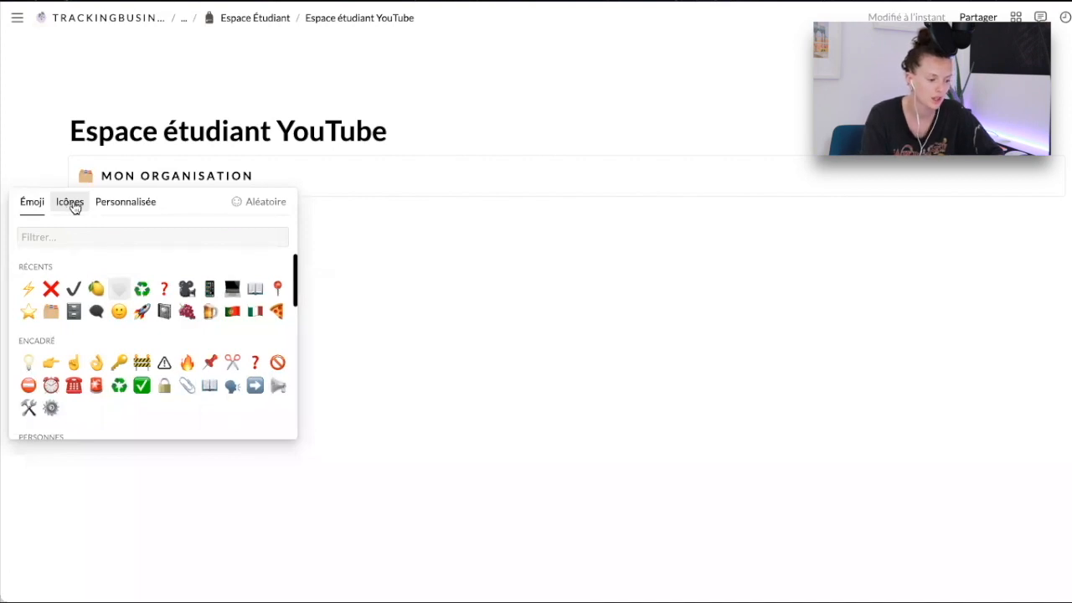
click(74, 206)
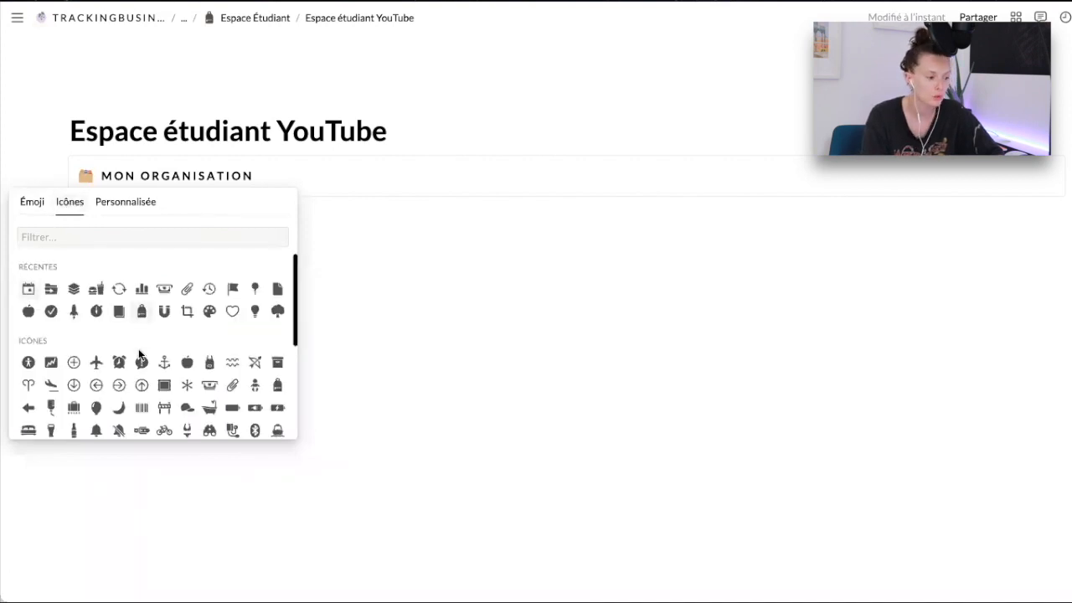
mouse_move(73, 288)
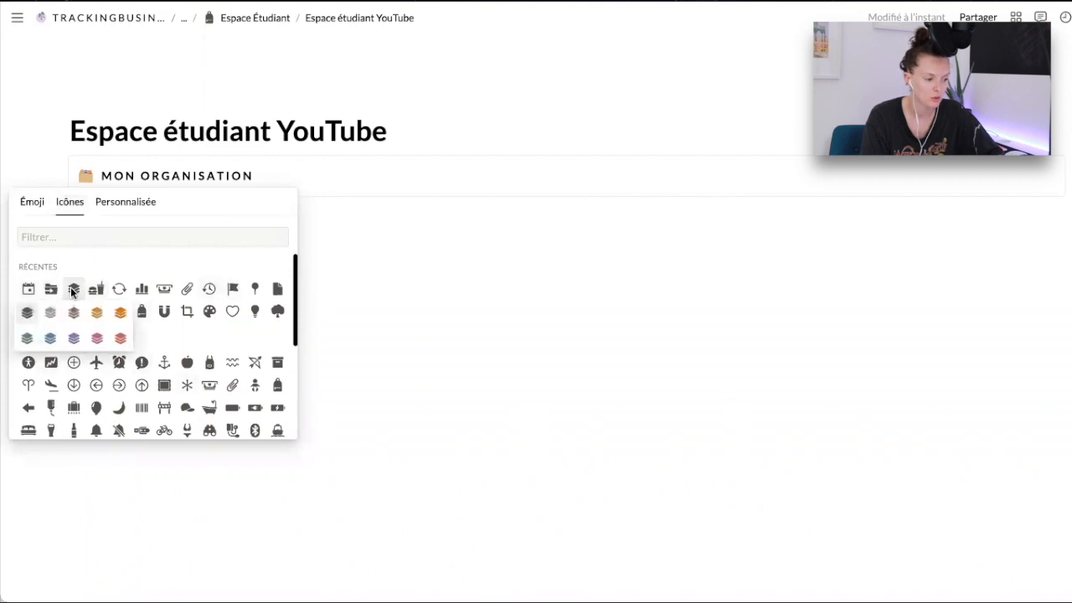
click(28, 313)
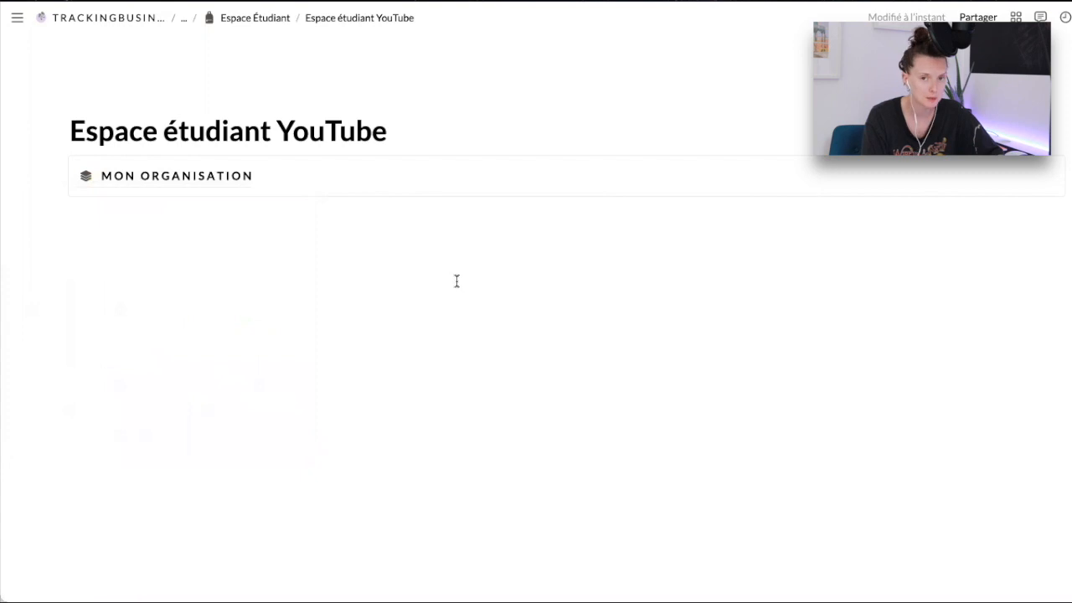
Insert a gallery view with a new database below the callout and name it "Mon organisation étudiante".
click(211, 354)
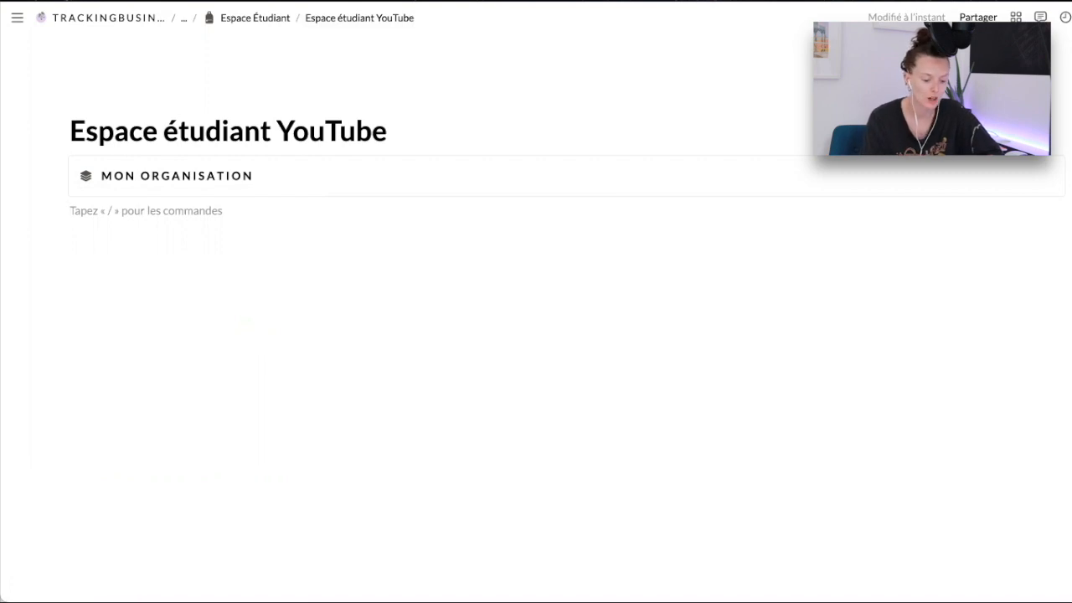
text(/gal)
key(Return)
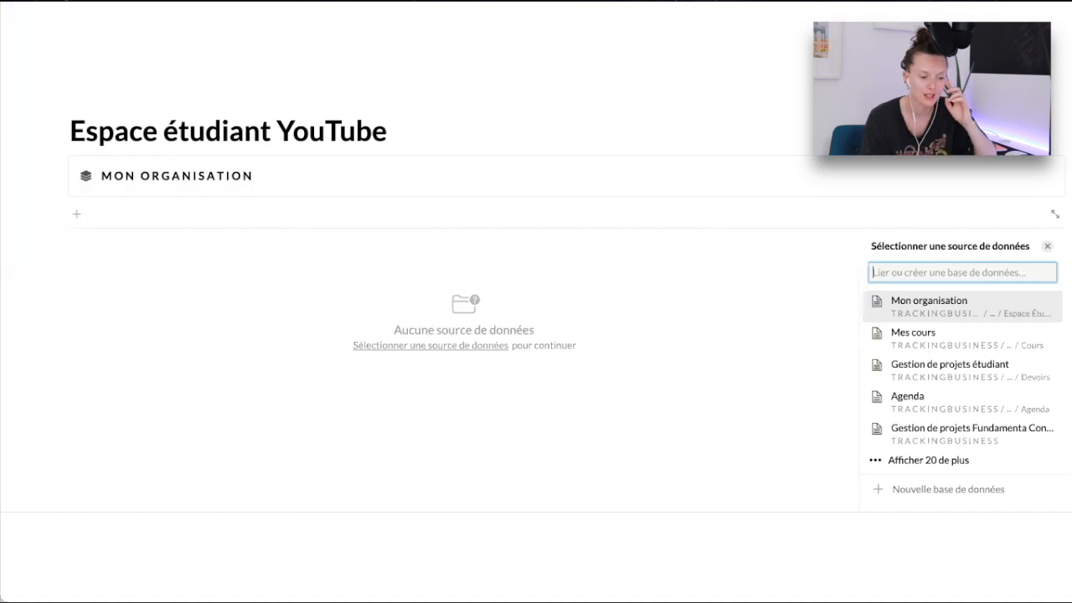
click(972, 500)
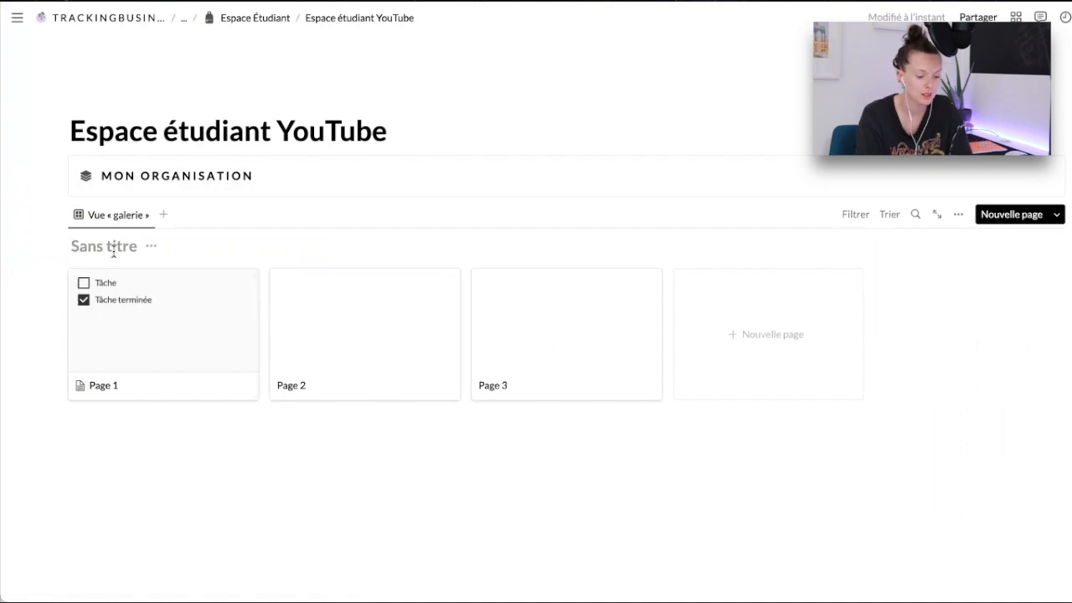
text(Mon organisation étudiante)
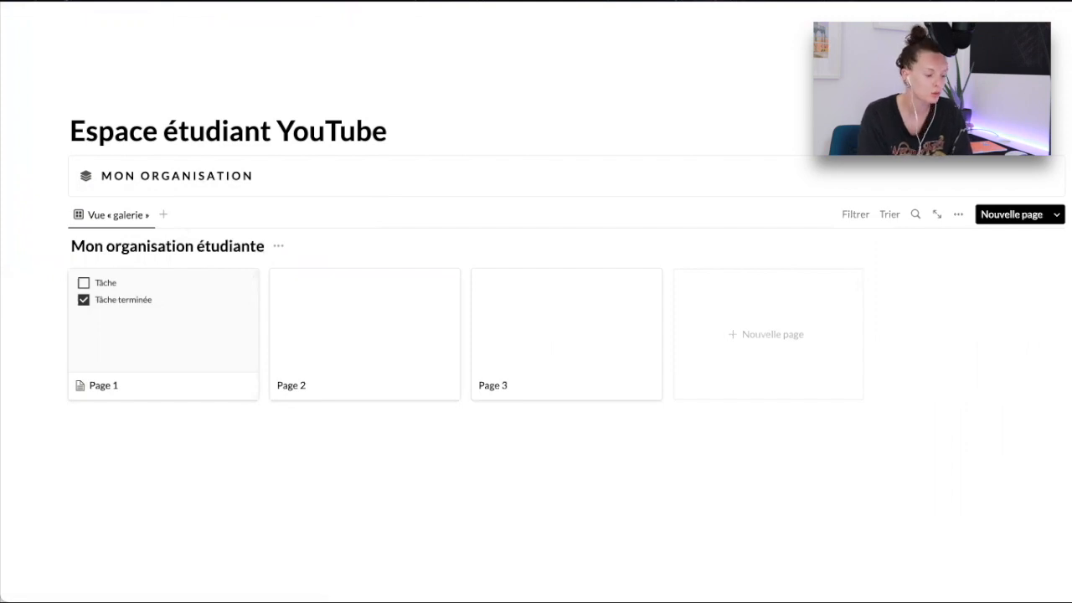
Hide the gallery's database title and show it again.
click(278, 245)
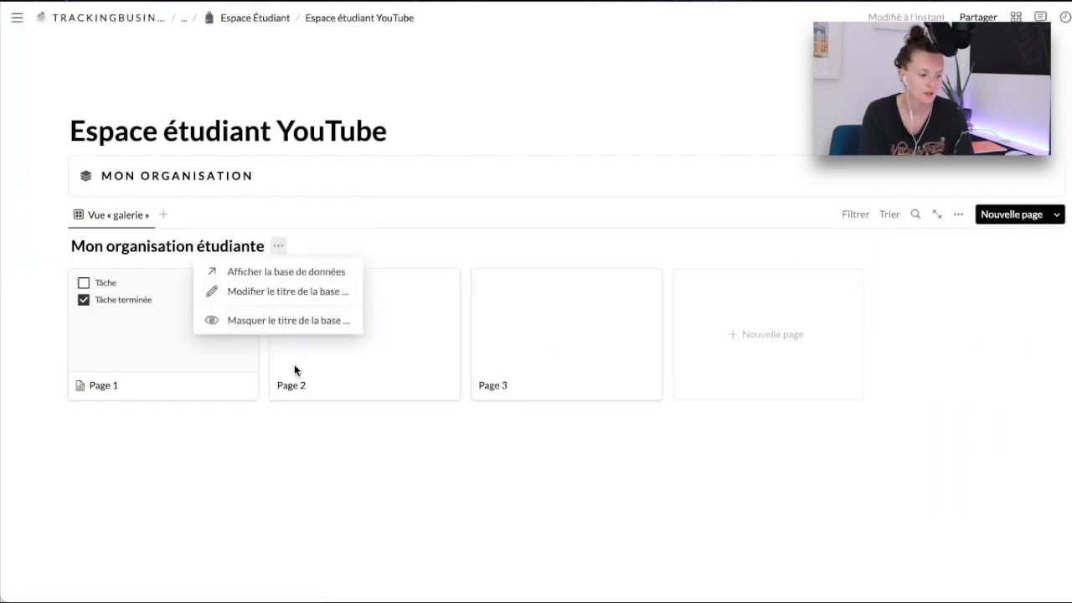
click(276, 321)
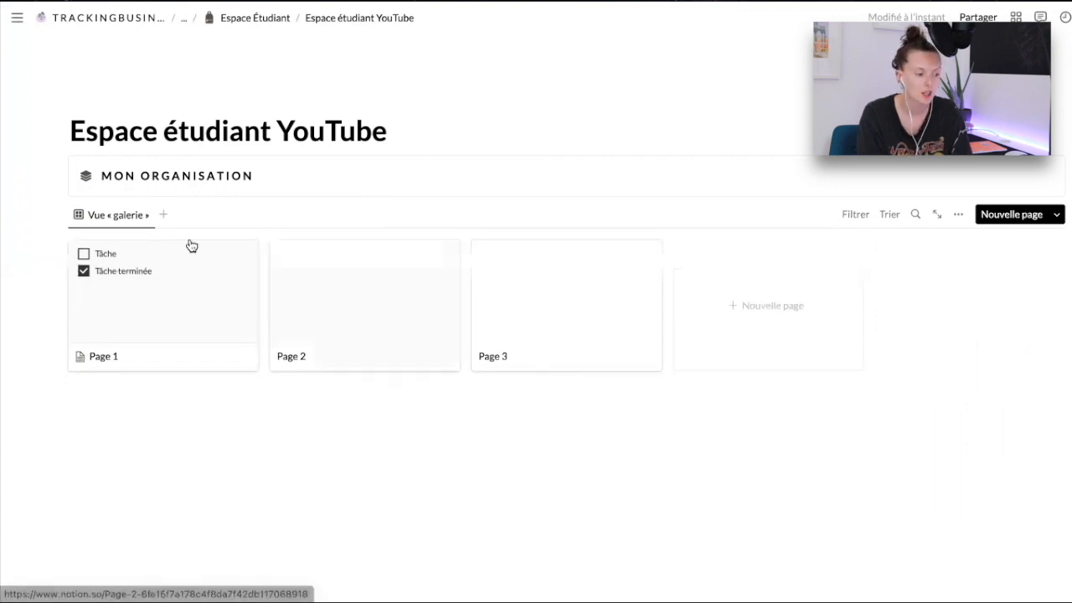
click(130, 218)
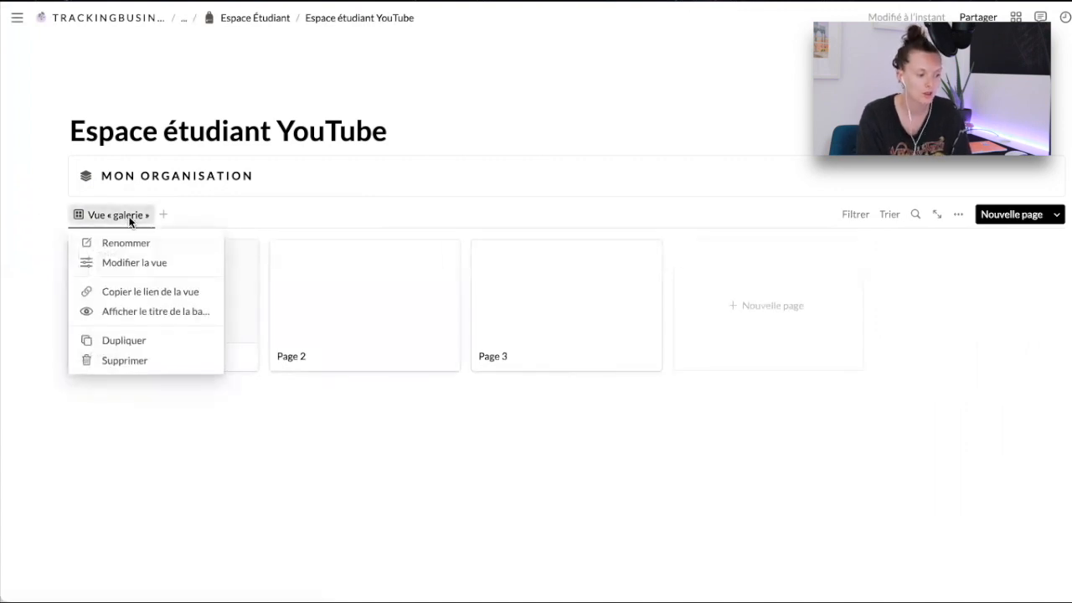
click(142, 312)
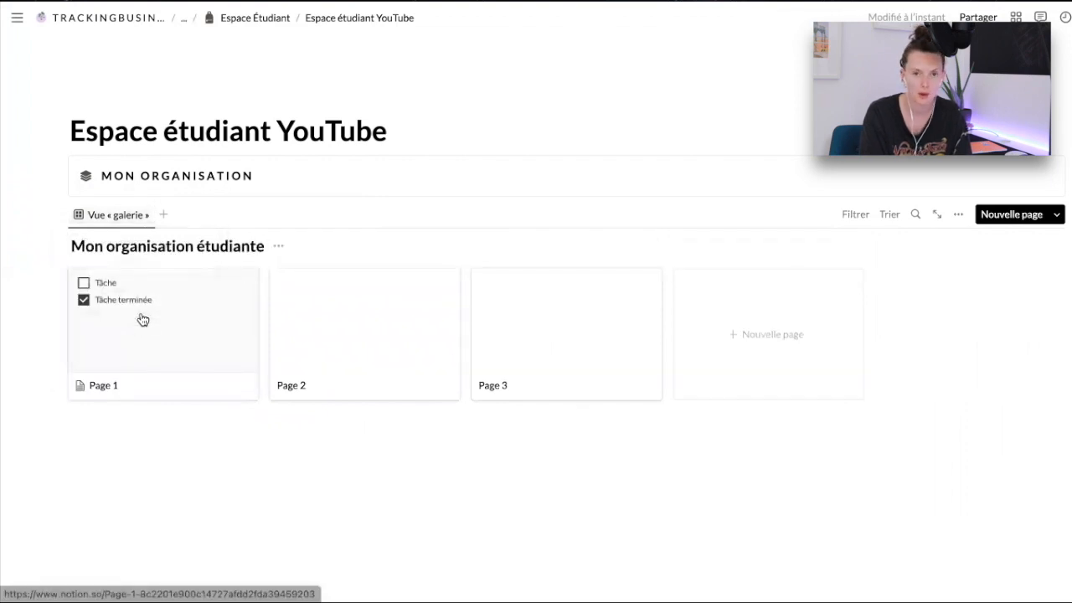
Hide the gallery's database title, and delete the three sample pages Page 1, Page 2 and Page 3.
click(278, 246)
click(276, 321)
drag(31, 292, 545, 307)
key(Delete)
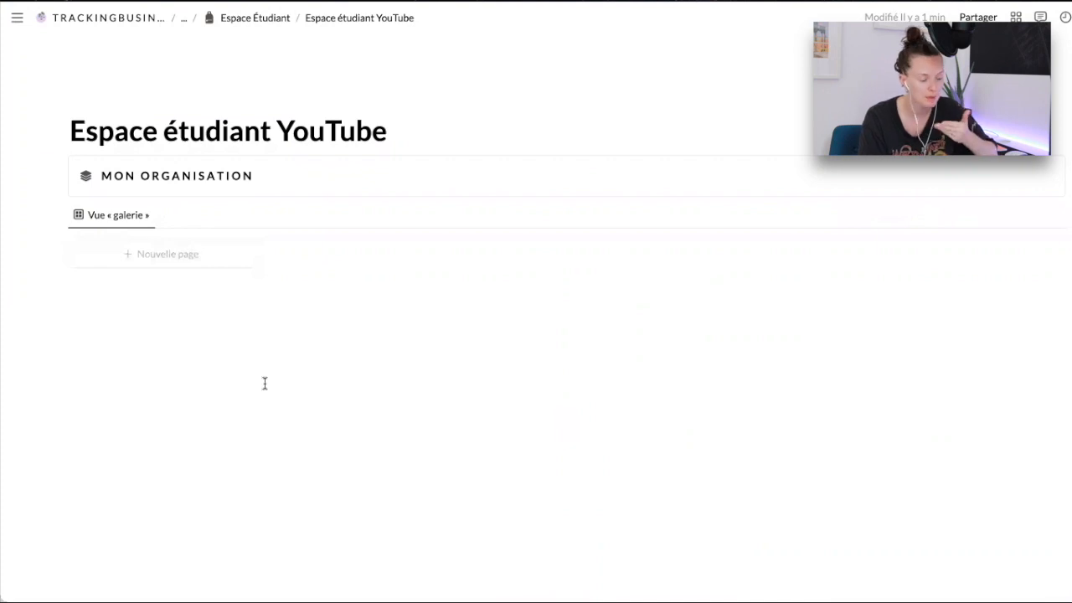
Create a new page in the gallery and delete its Date de création and Étiquettes properties.
click(157, 253)
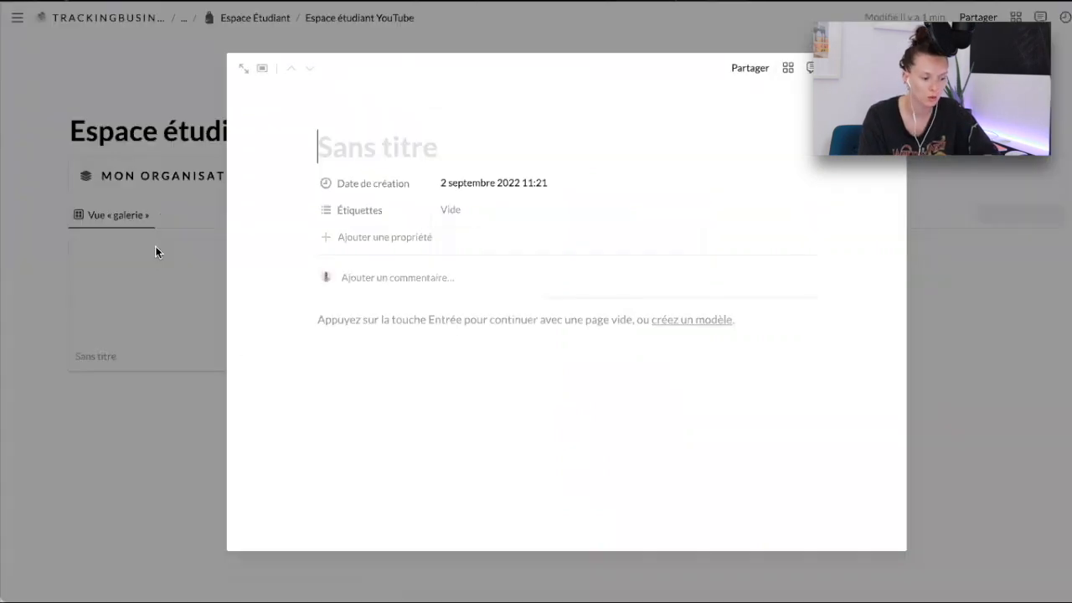
click(336, 183)
click(390, 297)
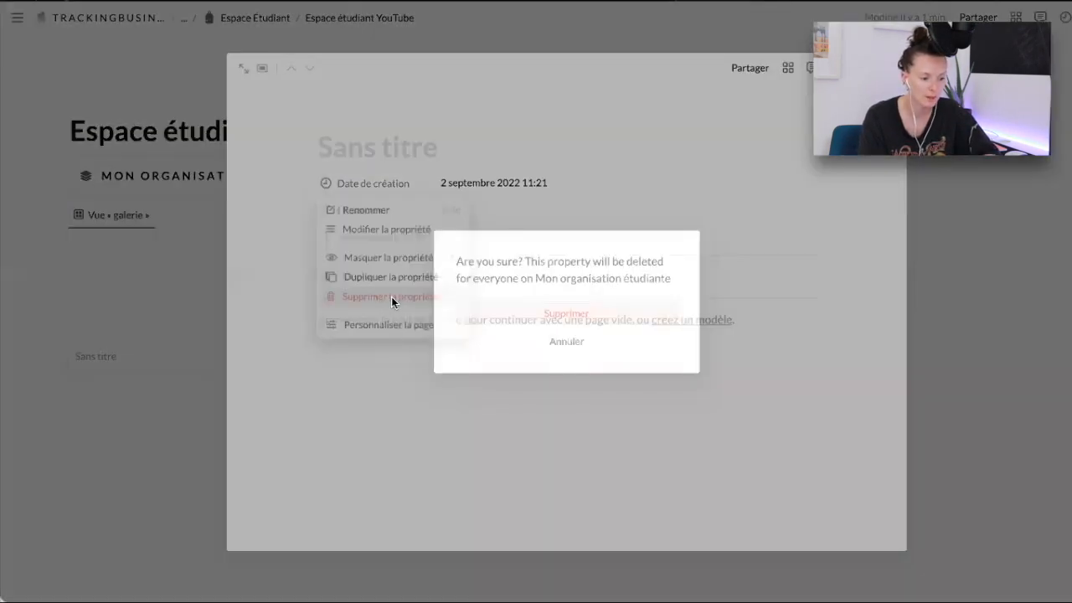
click(526, 313)
click(307, 182)
click(353, 301)
click(497, 309)
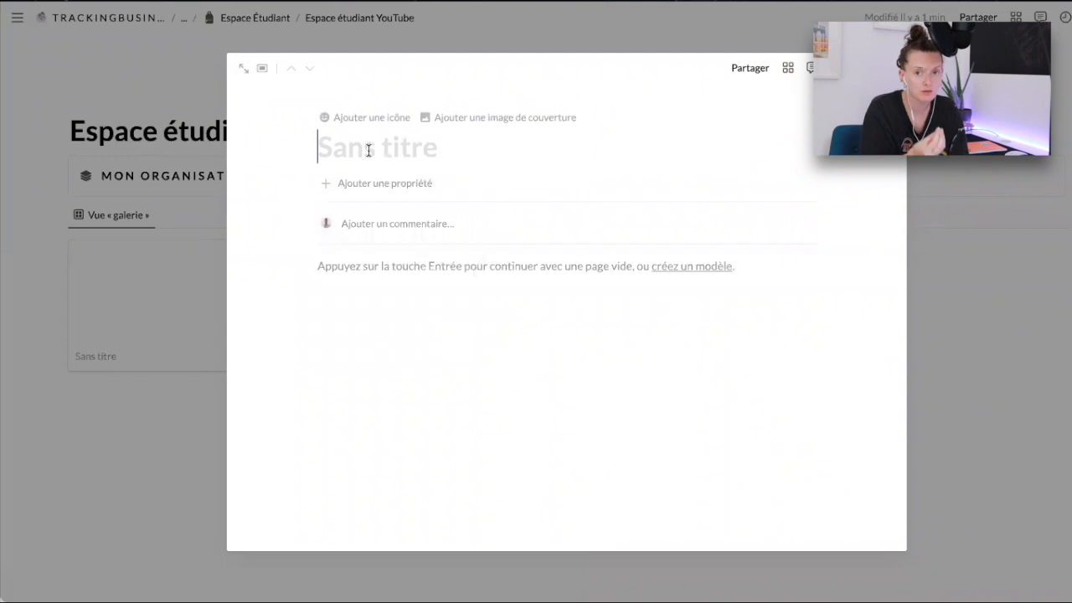
Title the new page "Agenda", give it the dark calendar icon, and close it.
text(Agenda)
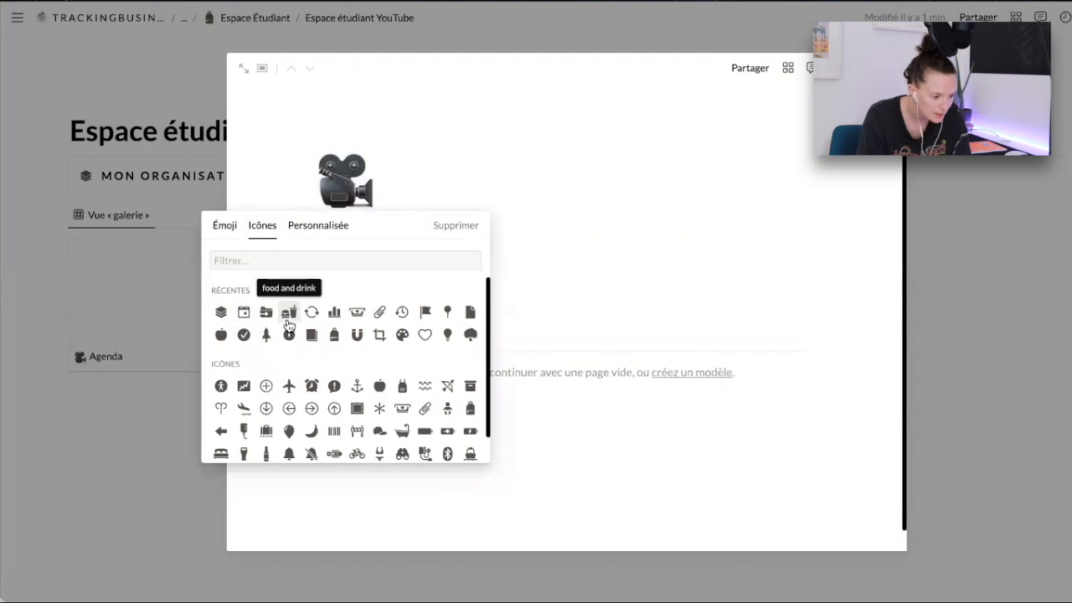
click(243, 312)
click(156, 511)
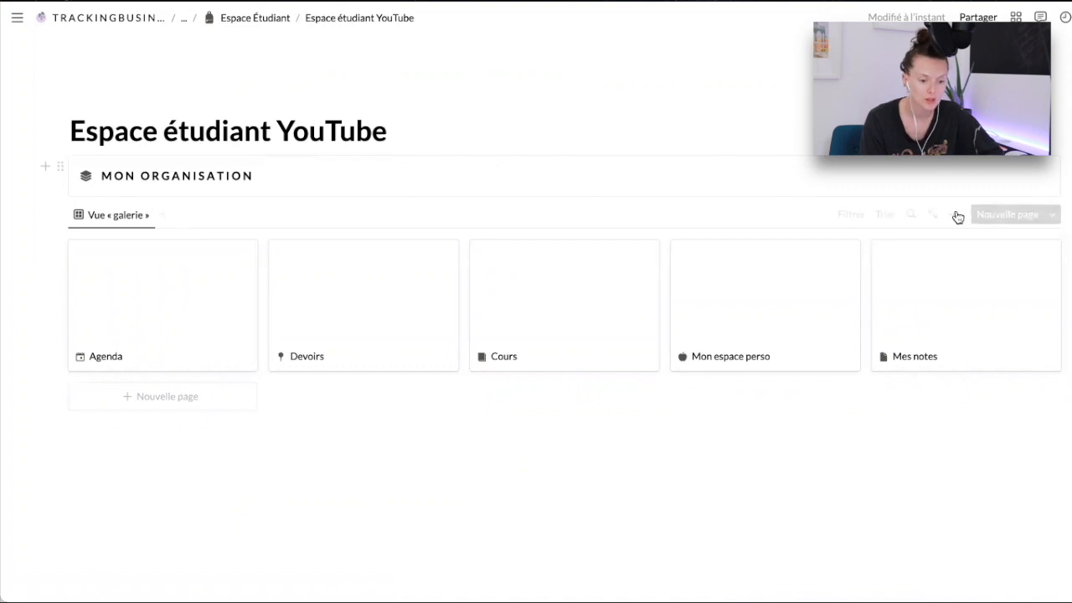
Try the Petite and Grande card sizes in the gallery's layout settings, and set the size back to Moyenne.
click(957, 214)
click(976, 307)
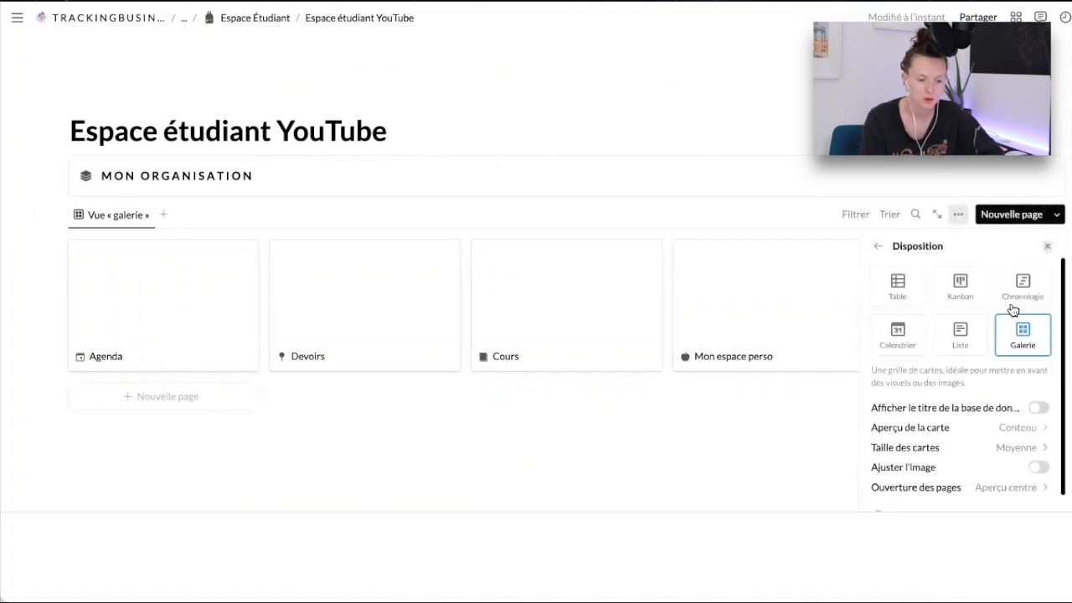
click(1025, 447)
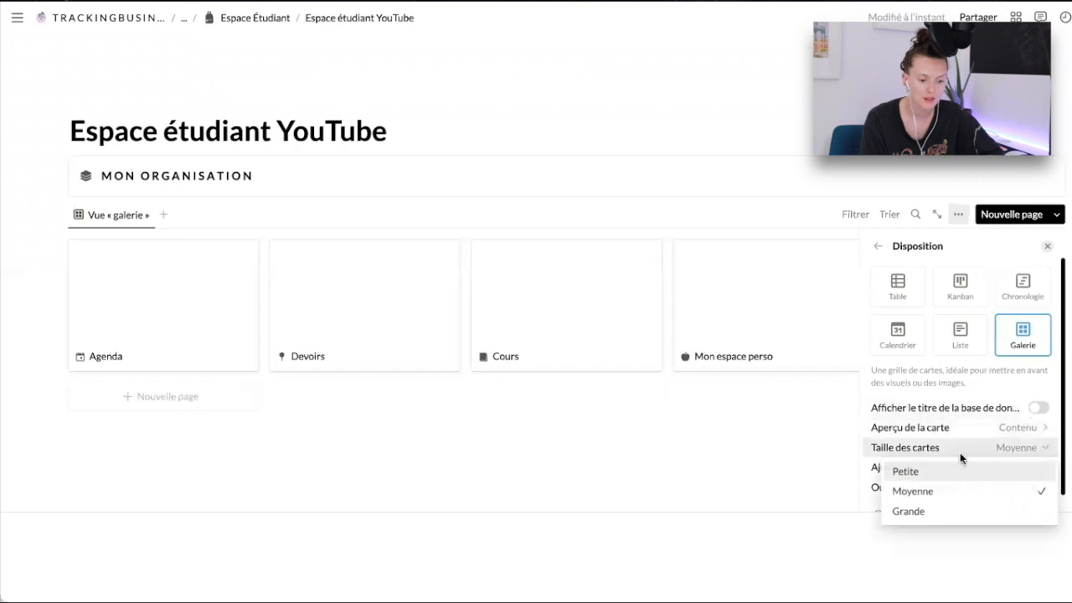
click(951, 470)
click(1015, 447)
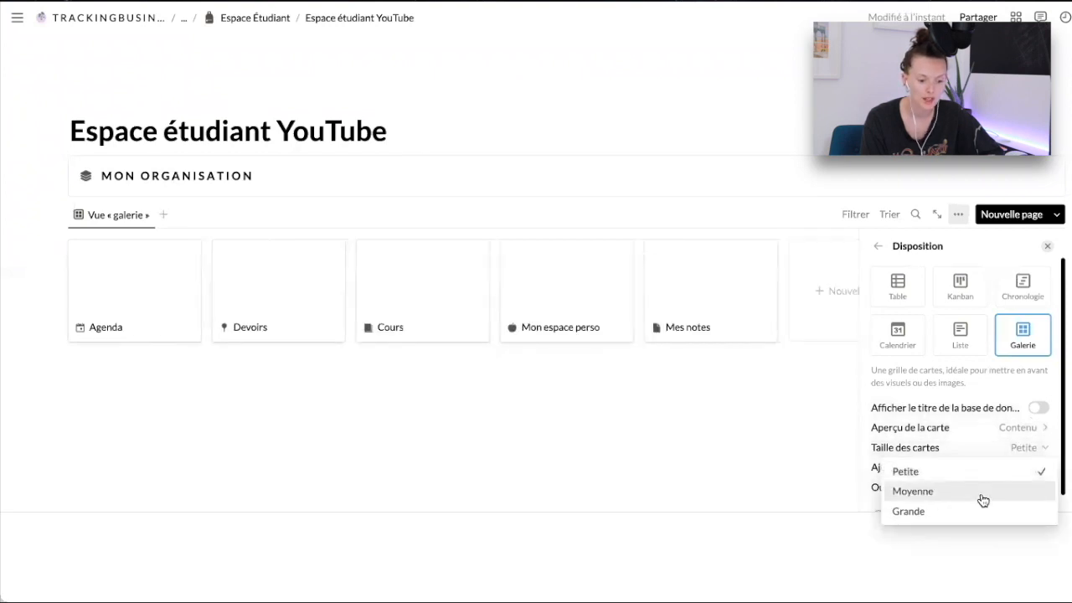
click(979, 512)
click(1027, 449)
click(979, 491)
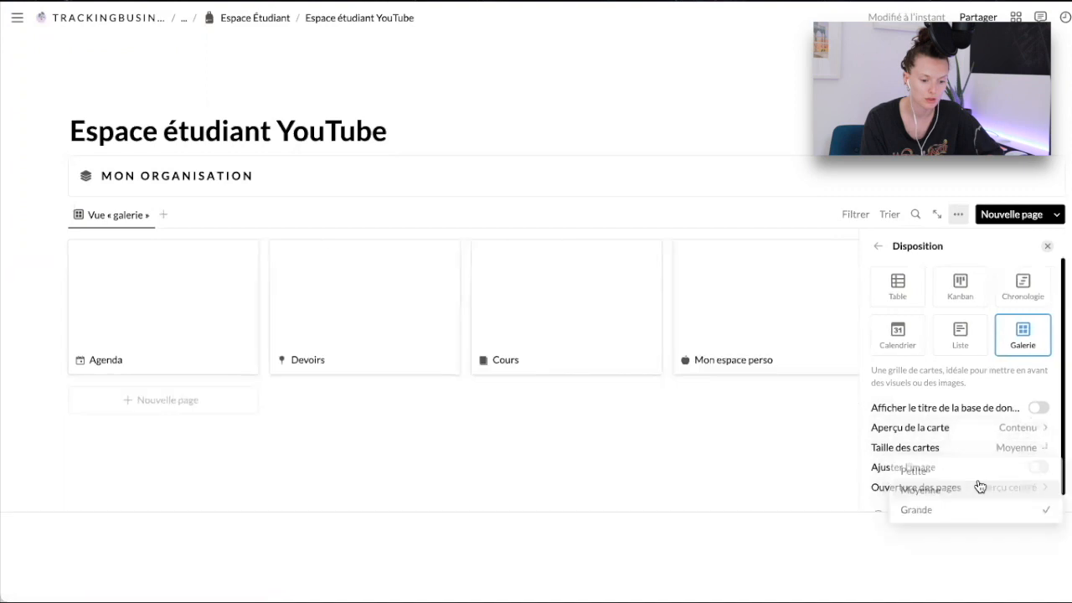
Set the gallery's card preview to Aucun and move the gallery inside the MON ORGANISATION callout.
click(1011, 429)
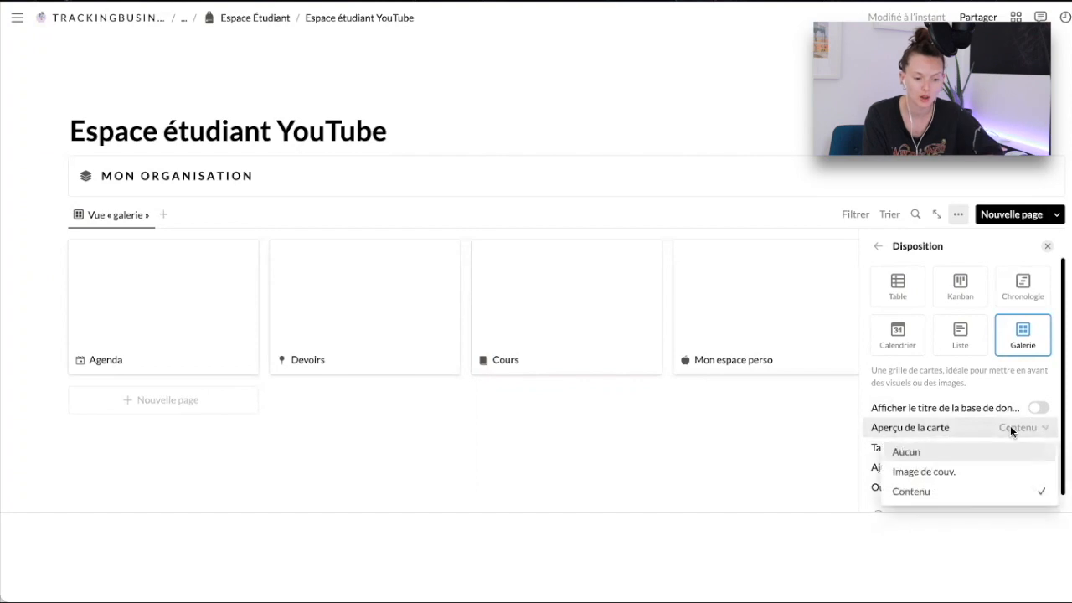
click(955, 454)
click(583, 435)
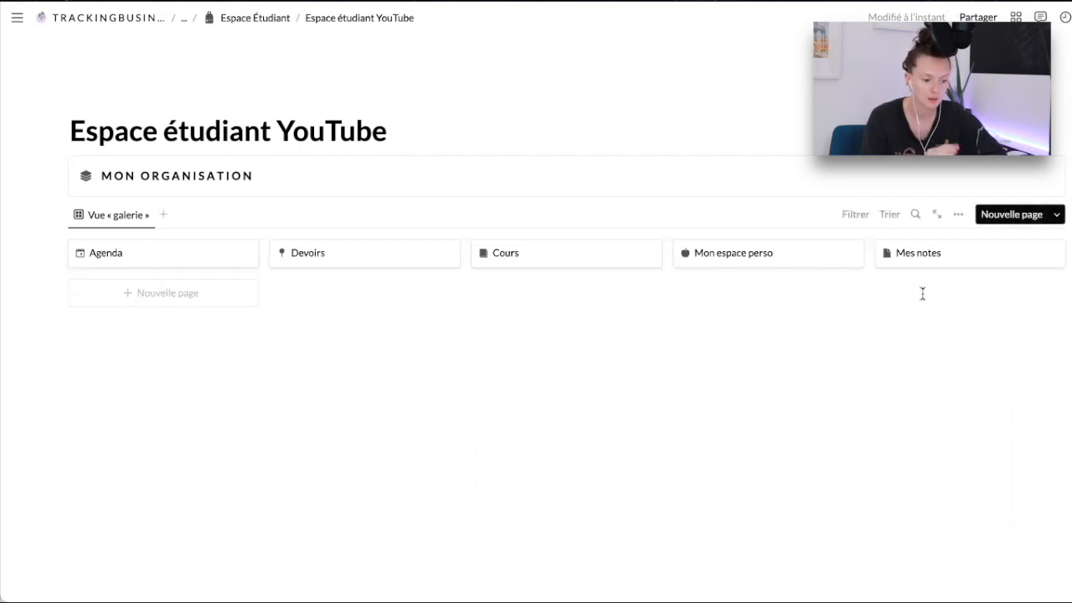
drag(57, 214, 101, 176)
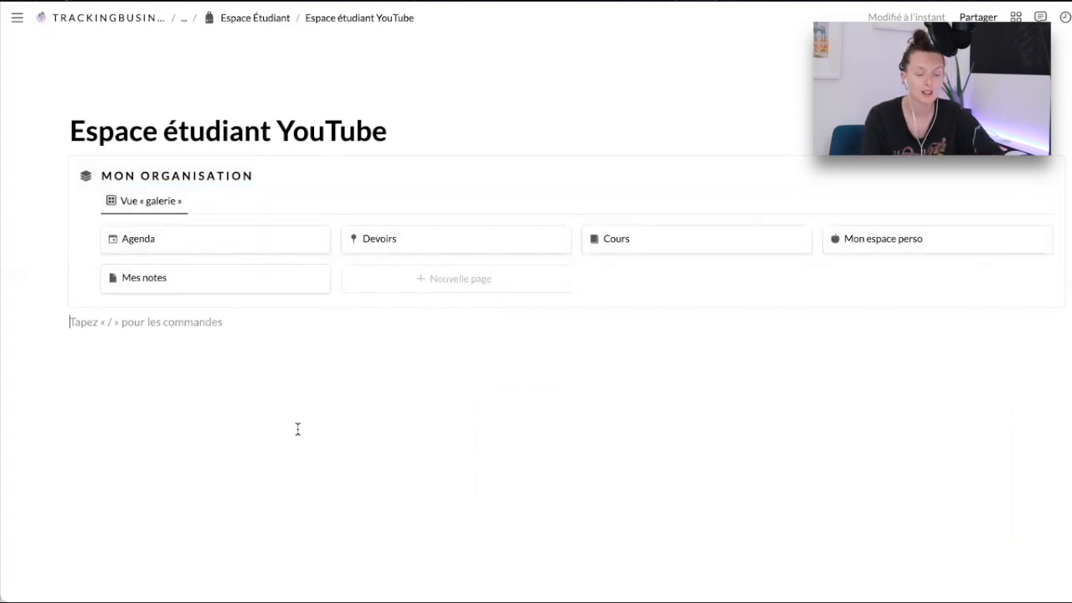
Open the Agenda card as a full page and insert a calendar view with a new database in its body.
click(222, 238)
click(243, 69)
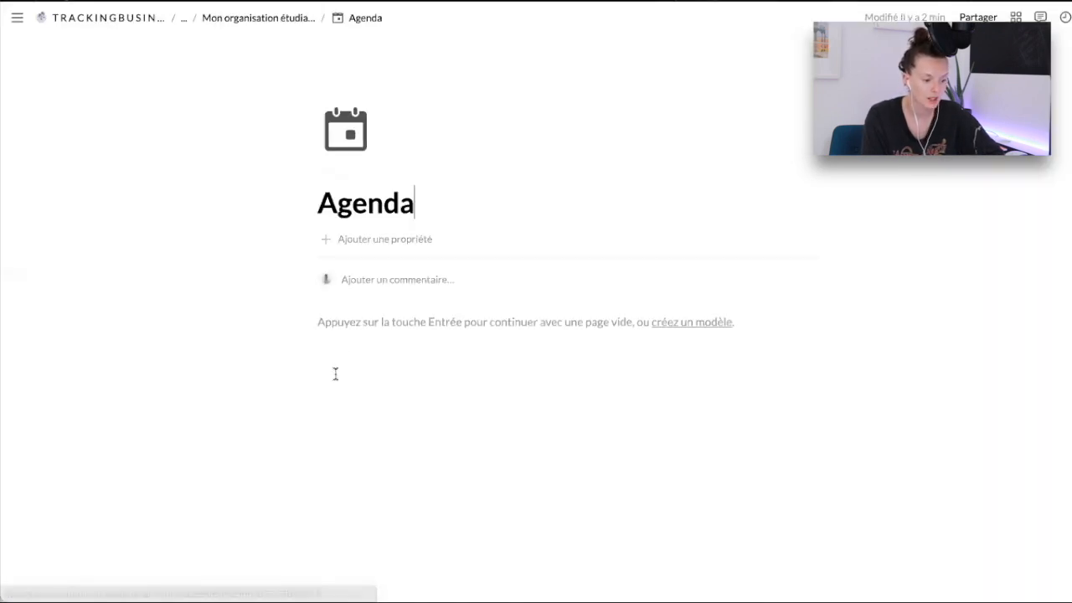
click(330, 330)
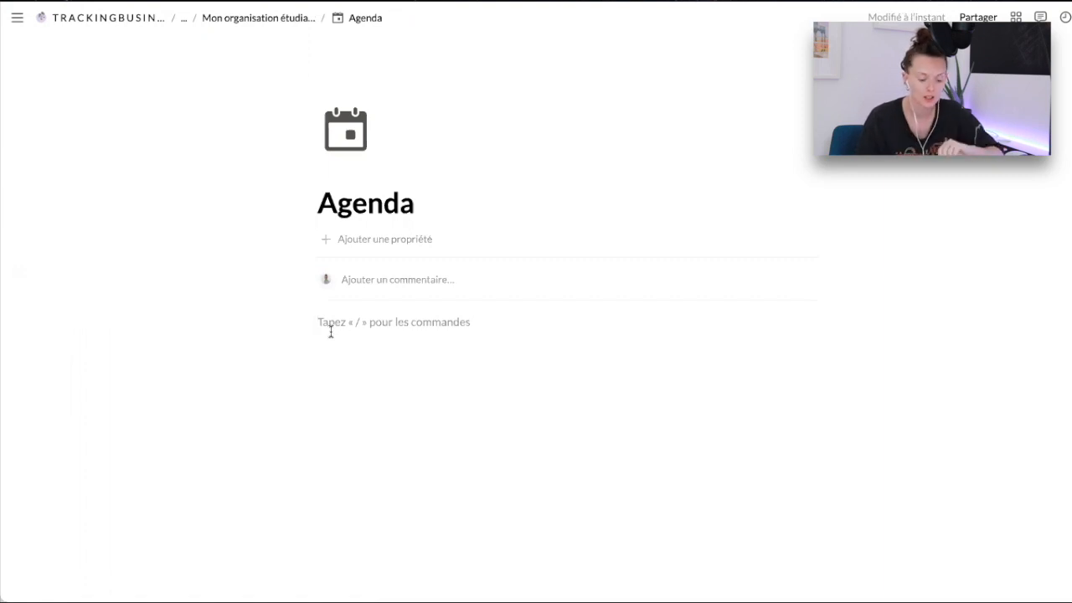
text(/)
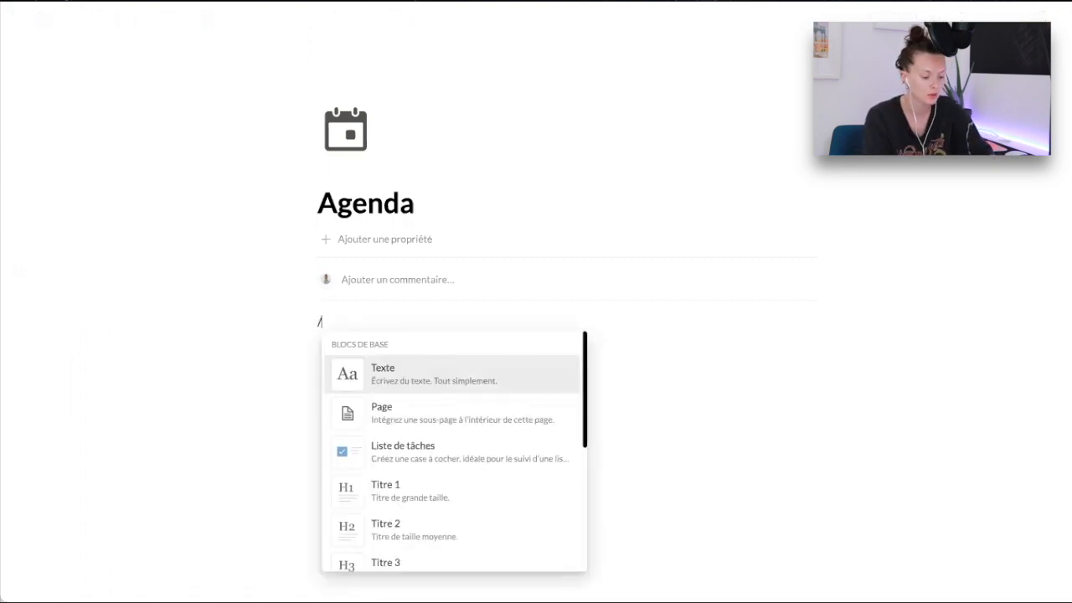
text(cale)
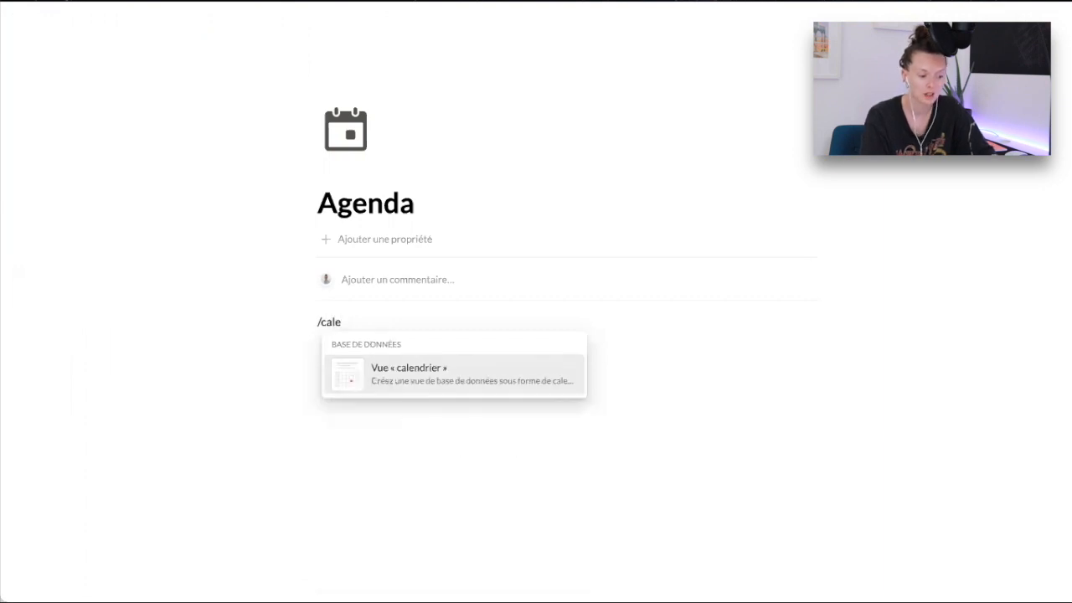
key(Return)
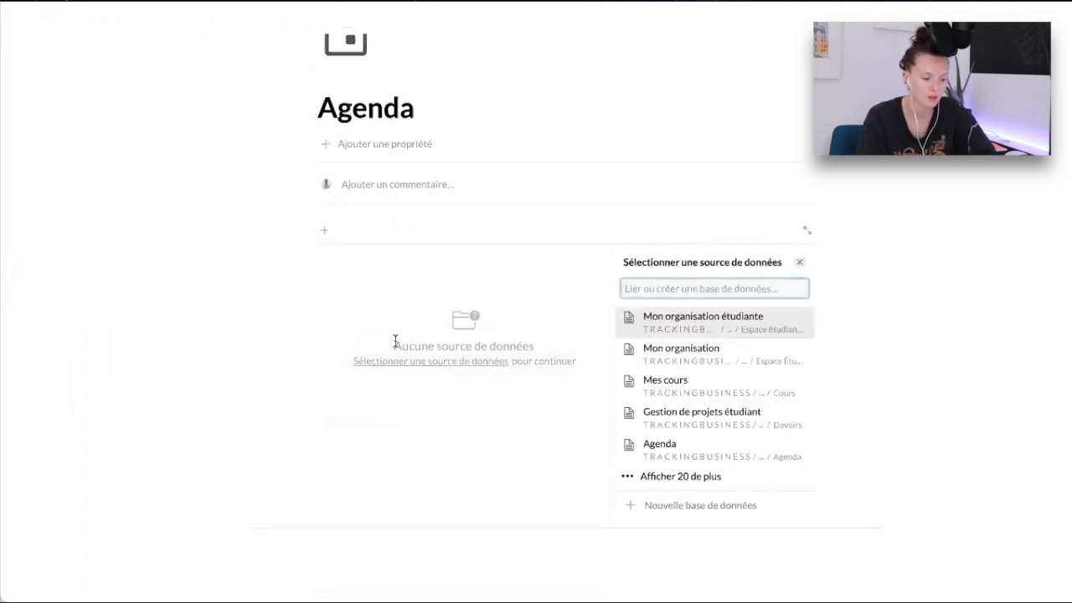
click(722, 506)
Name the calendar database "Mon agenda étudiant" and hide its title.
text(Mon agen)
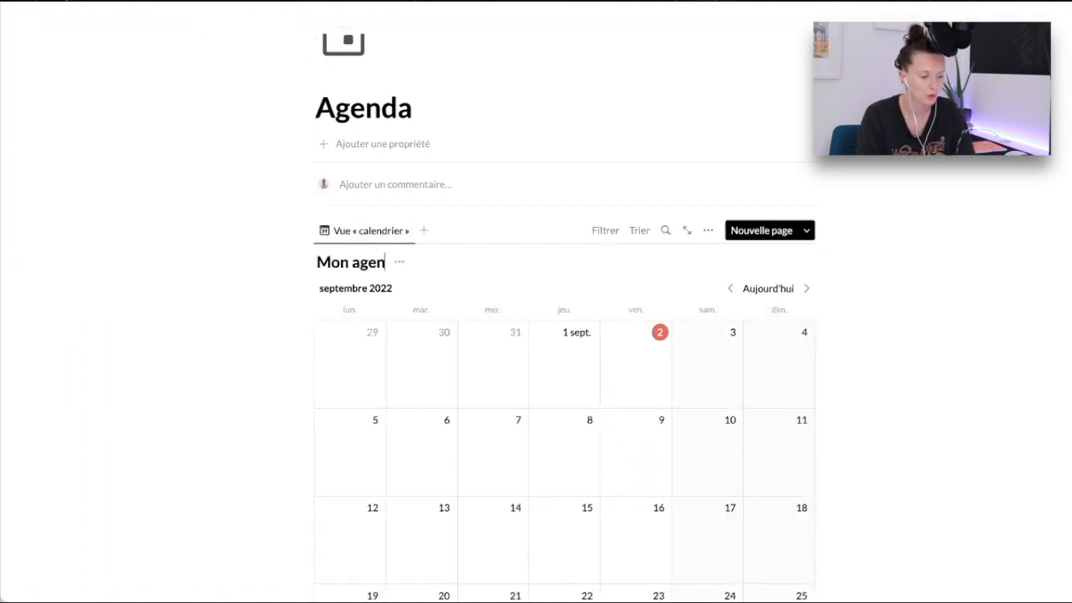
text(da étudiant)
click(478, 262)
click(490, 334)
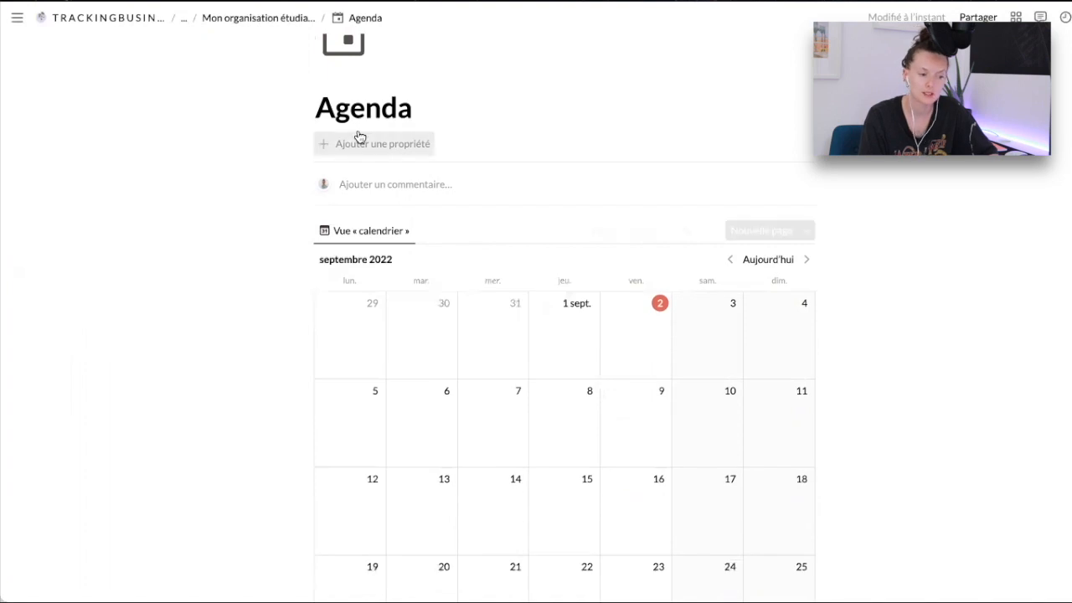
Add an entry titled "Examen" on 7 September 2022 in the calendar.
scroll(886, 383, down, 3)
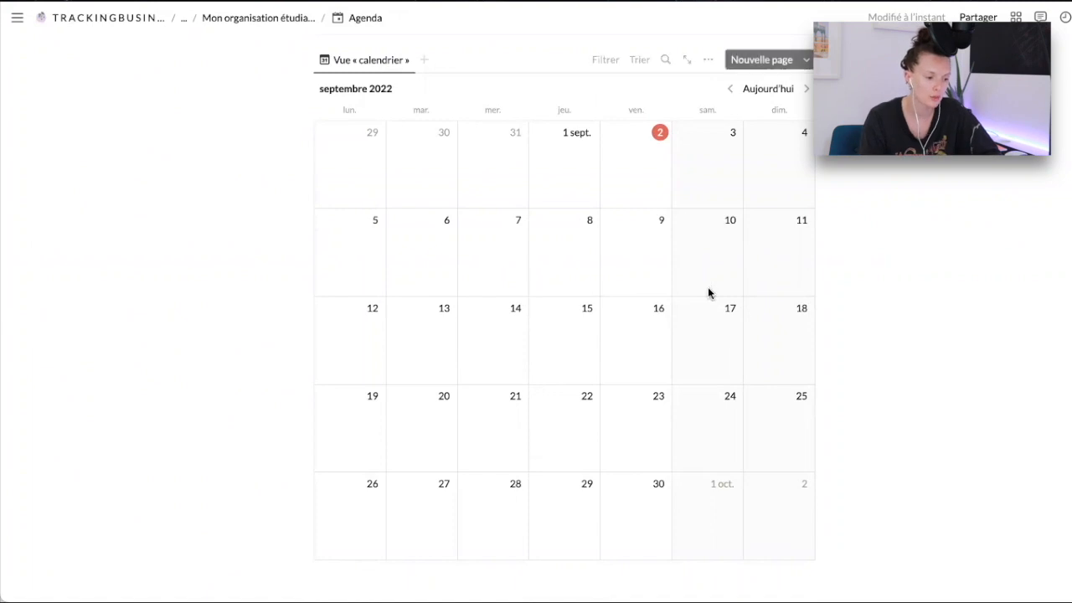
mouse_move(505, 261)
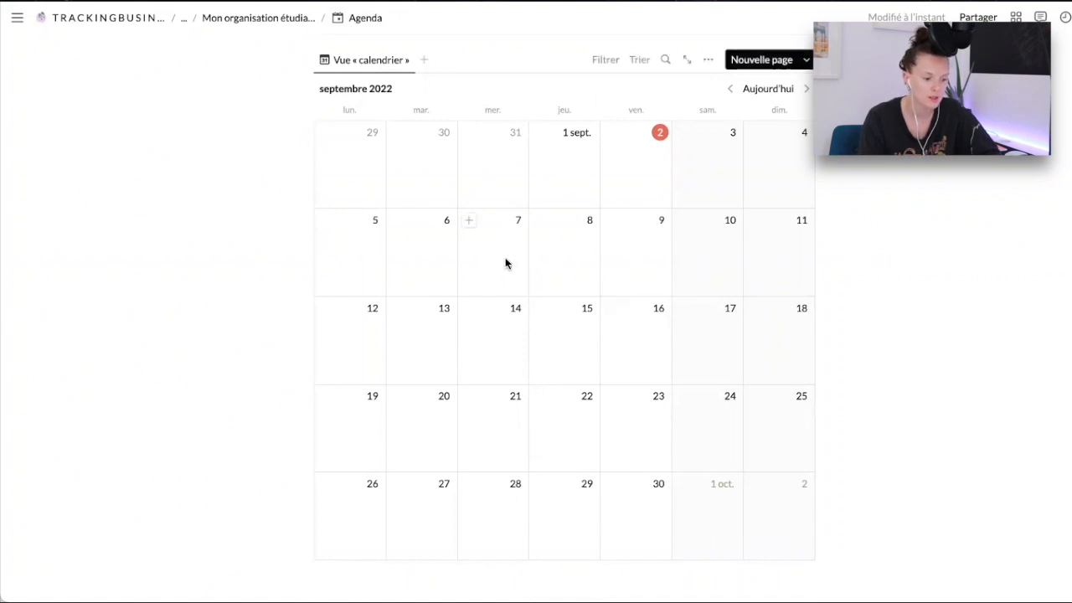
click(471, 223)
text(Examen)
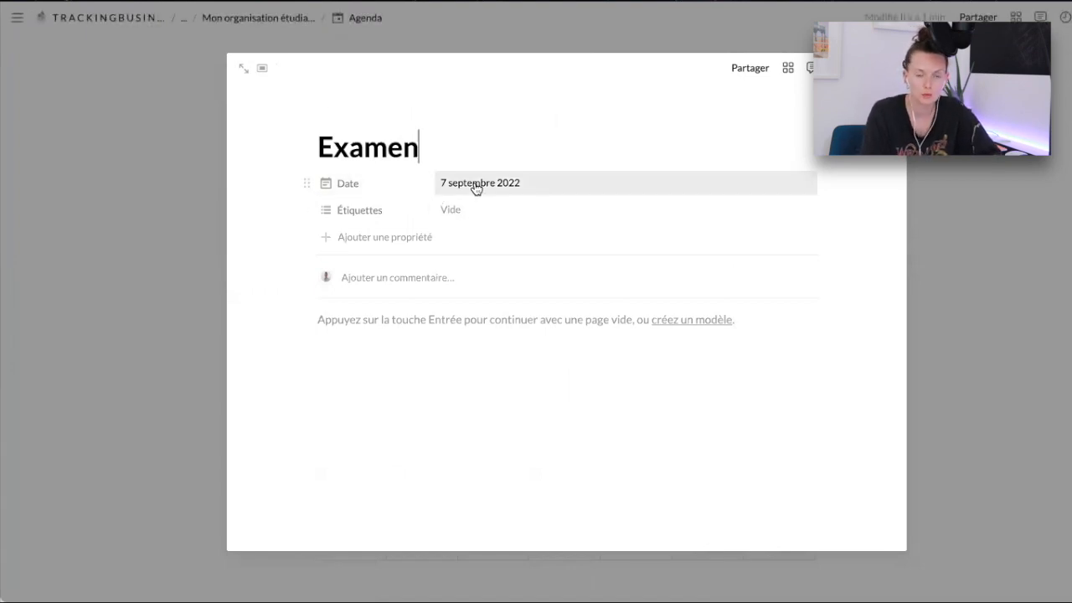
Rename the Examen entry's Étiquettes property to "Matière".
click(378, 213)
click(477, 222)
click(470, 218)
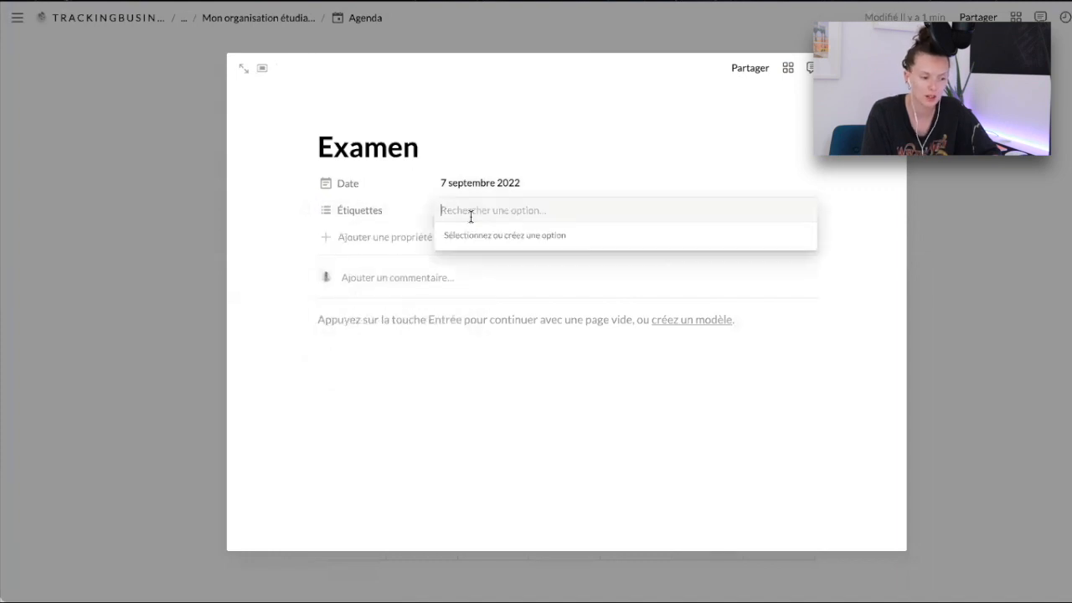
click(387, 215)
click(385, 214)
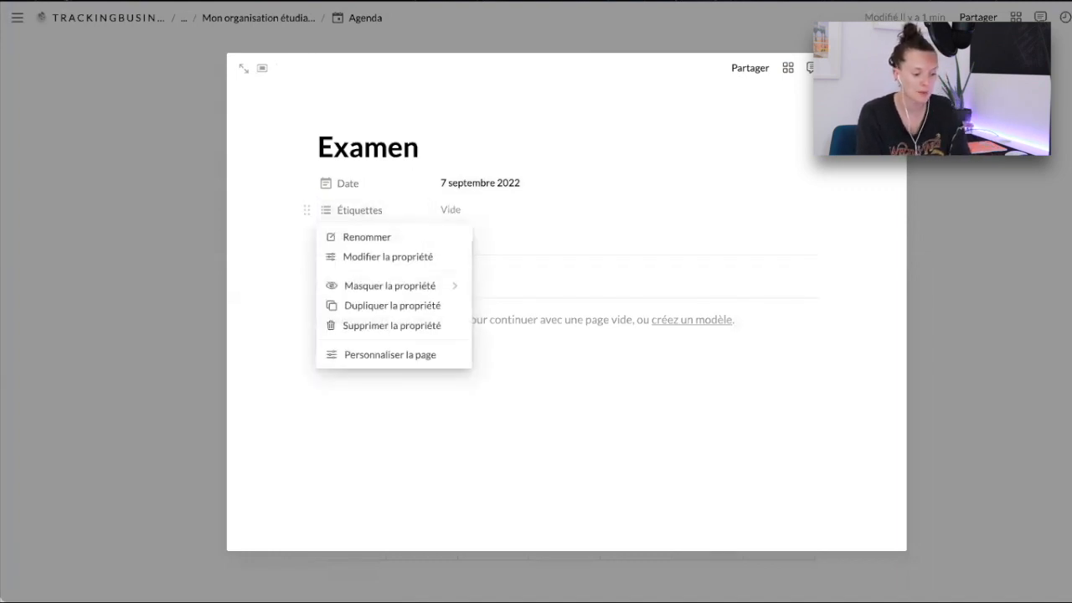
click(391, 237)
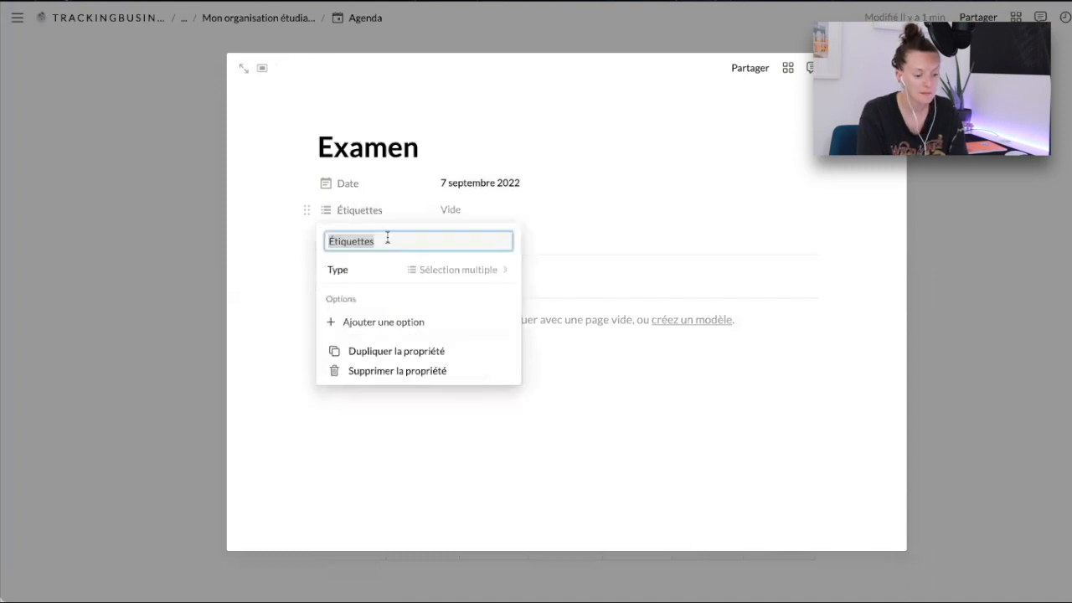
text(Matière)
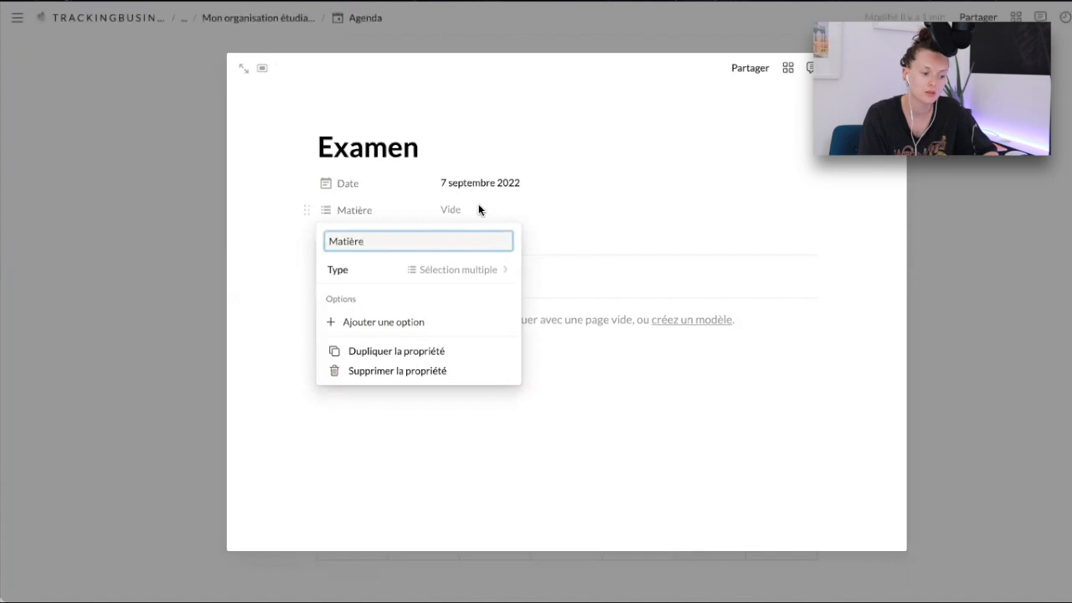
key(Return)
Change the Matière property's type to Sélection.
click(353, 207)
click(378, 258)
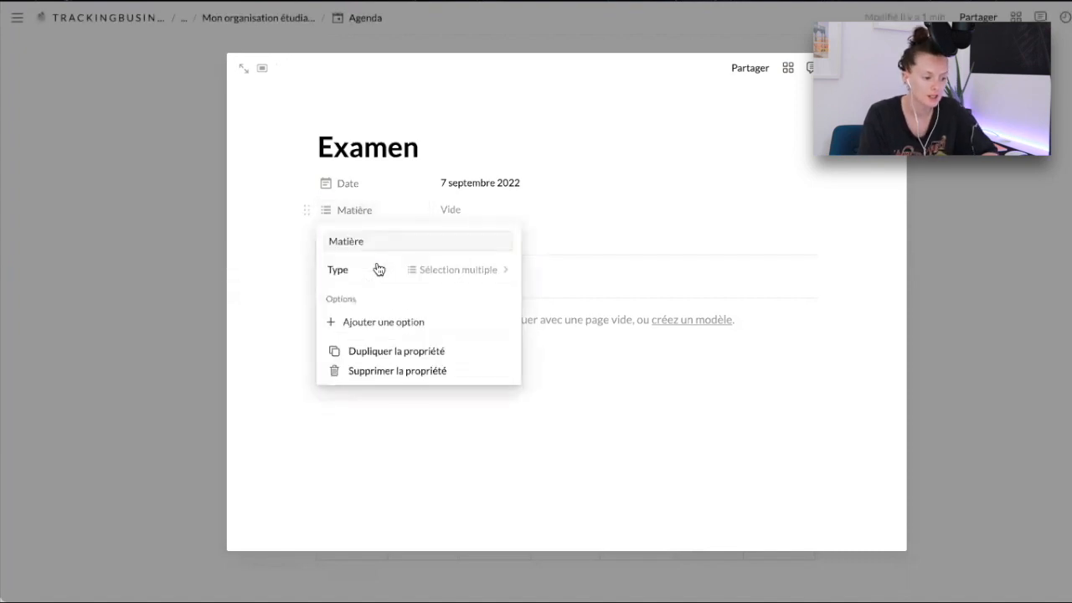
click(430, 266)
click(397, 333)
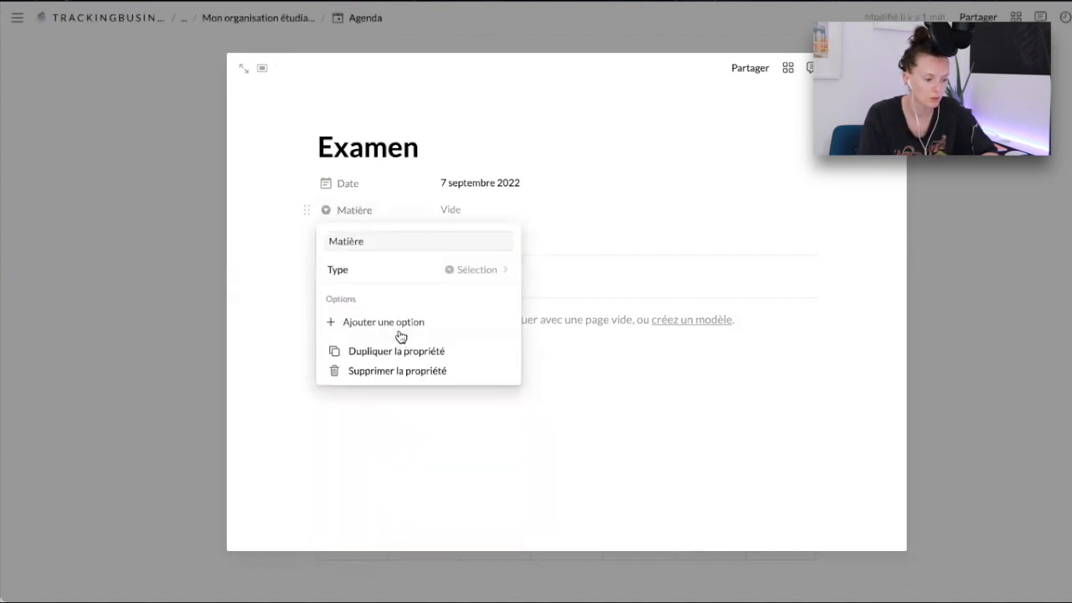
Create the option "Matière 1" as the Examen entry's Matière value, and close the entry.
click(478, 210)
click(478, 210)
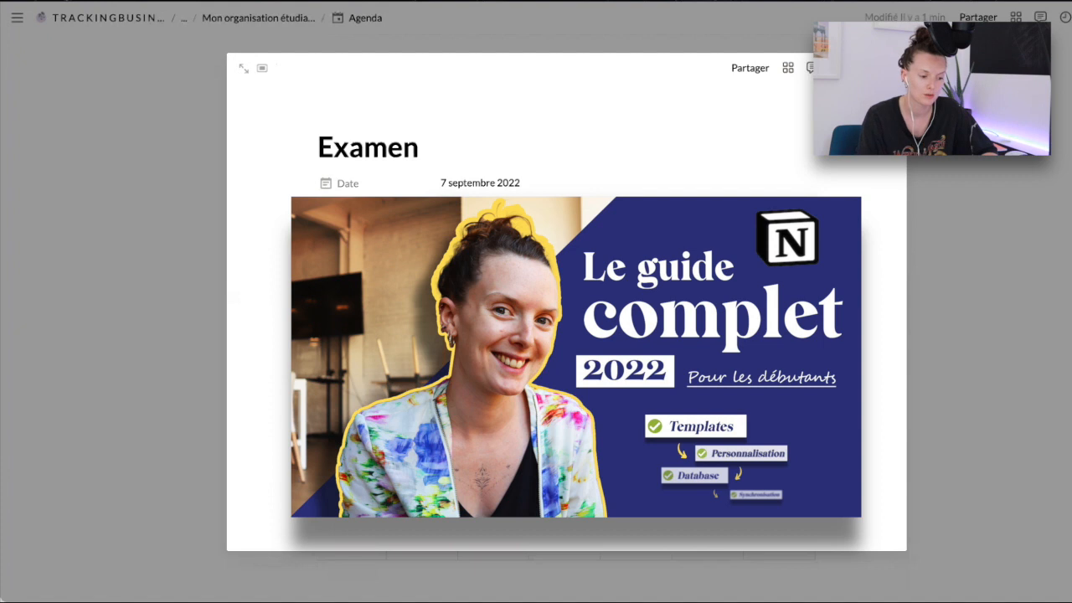
text(Matie)
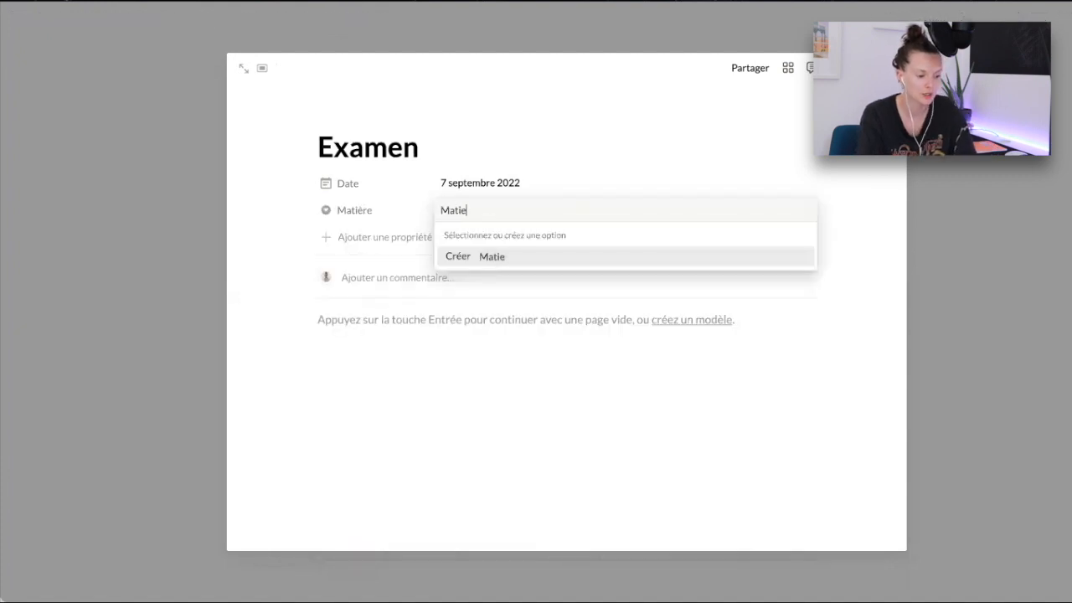
key(BackSpace)
text(ère 1)
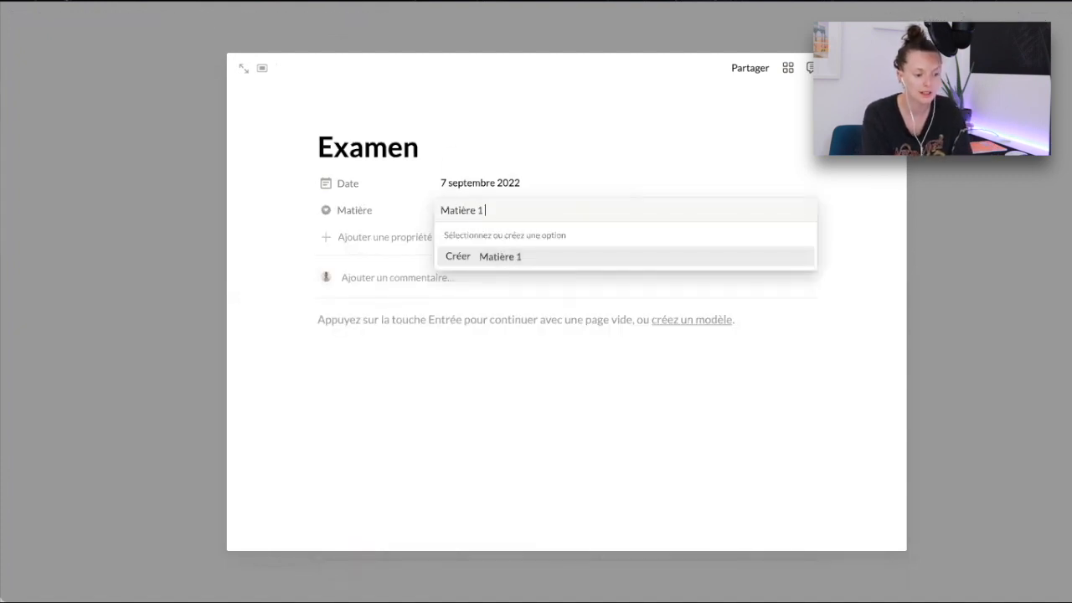
key(Return)
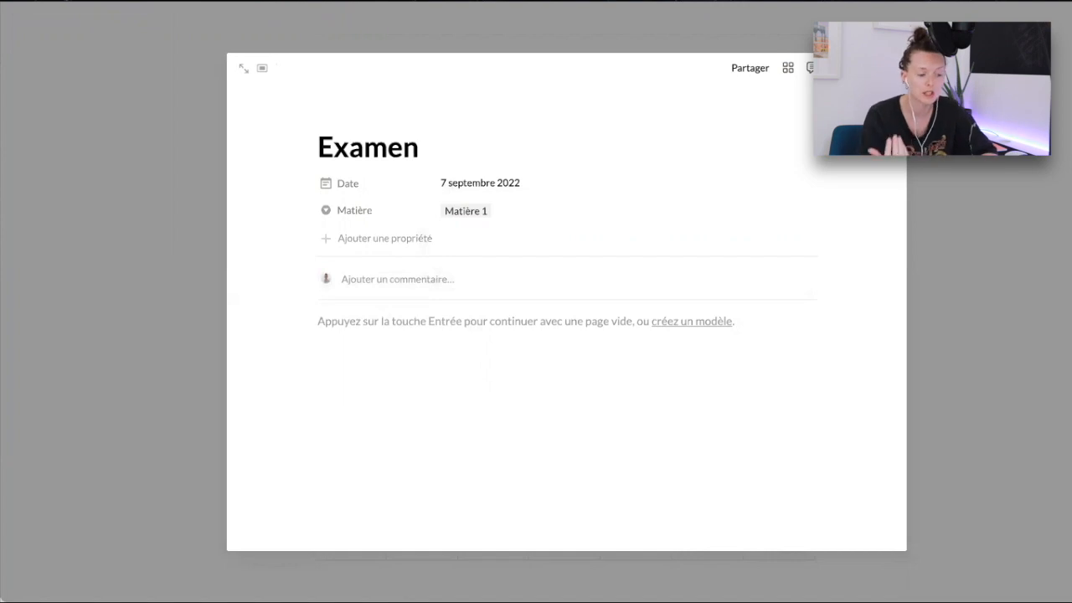
click(169, 363)
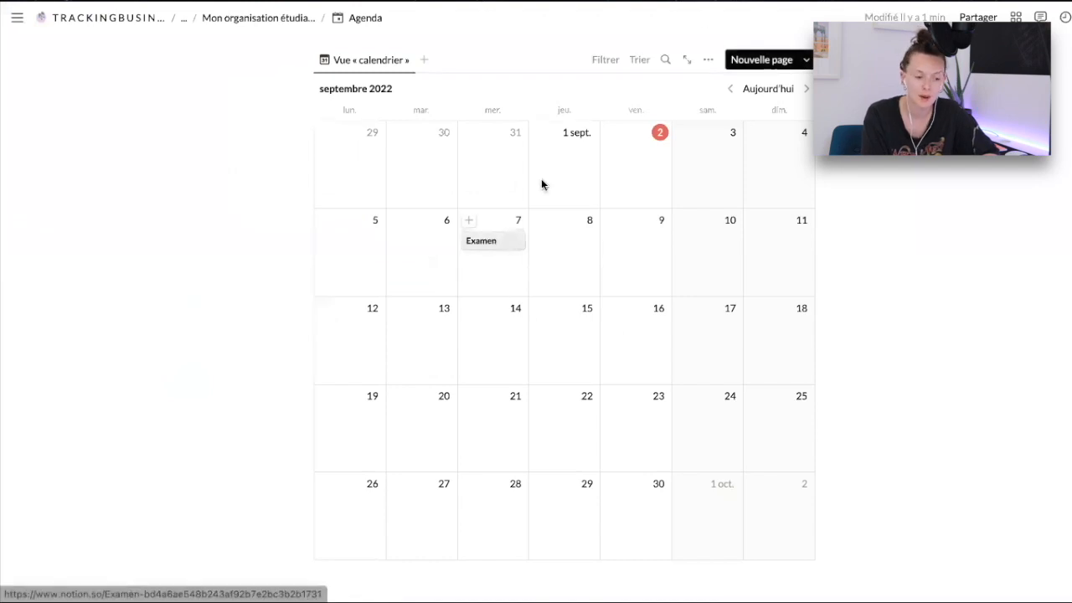
Show the Matière property on the calendar view's entries.
click(708, 60)
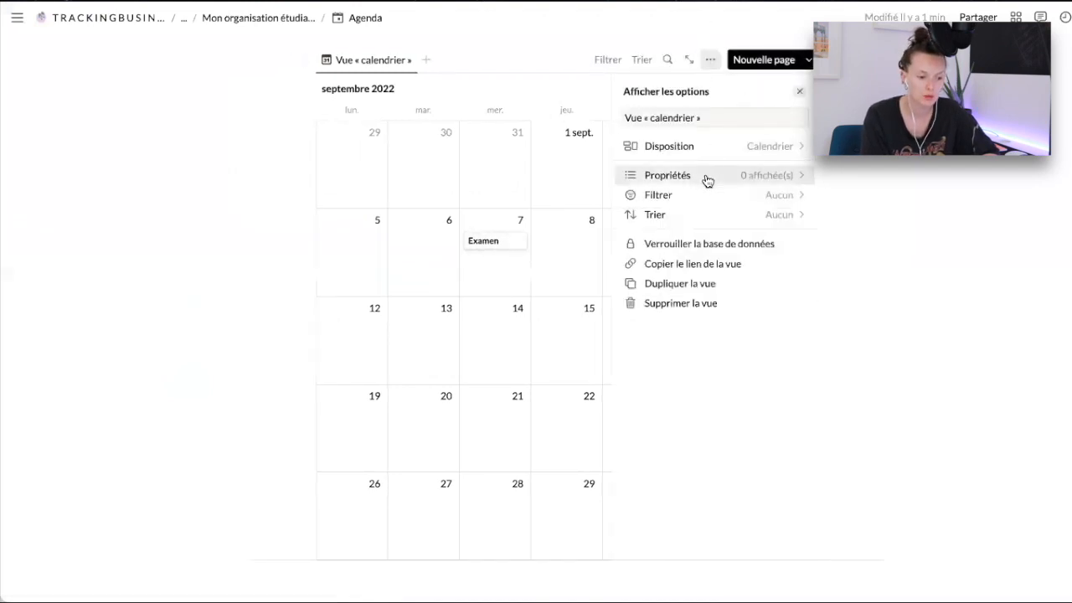
click(777, 179)
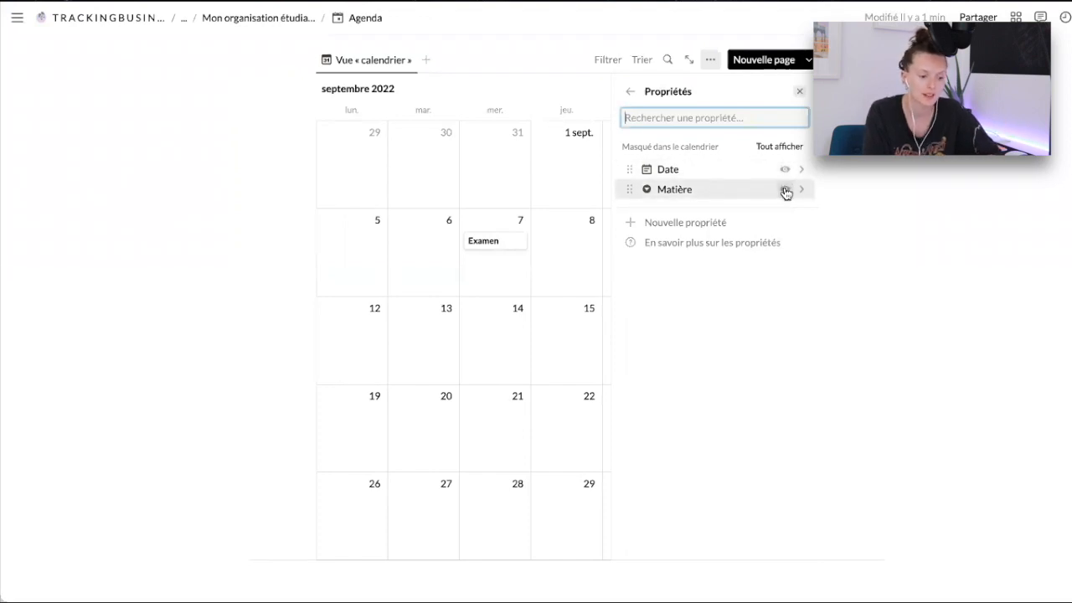
click(786, 190)
key(Escape)
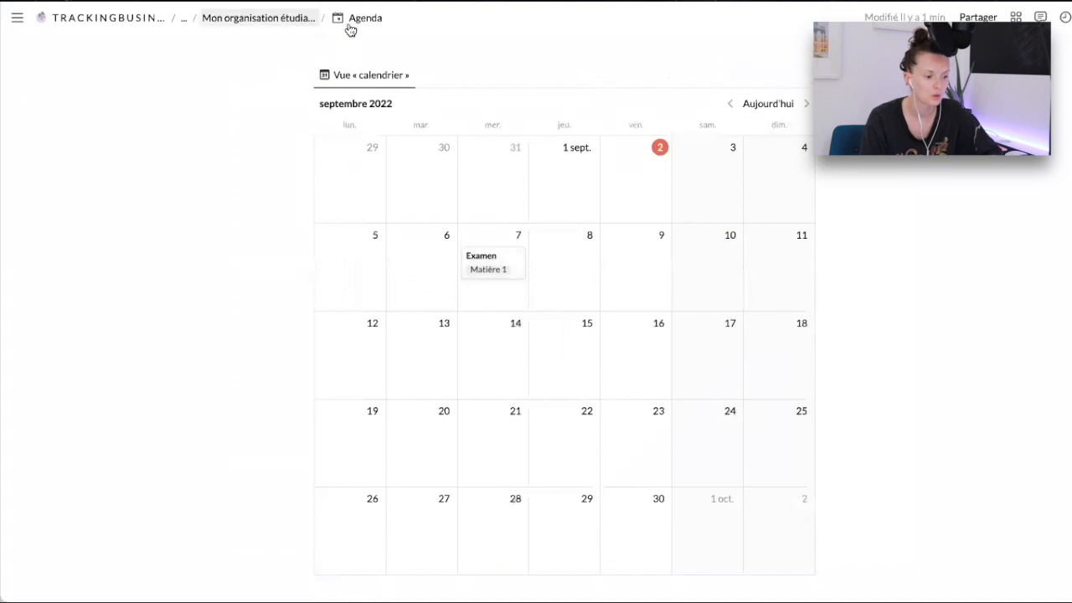
Go back to Mon organisation étudiante and open the Devoirs card as a full page.
click(291, 21)
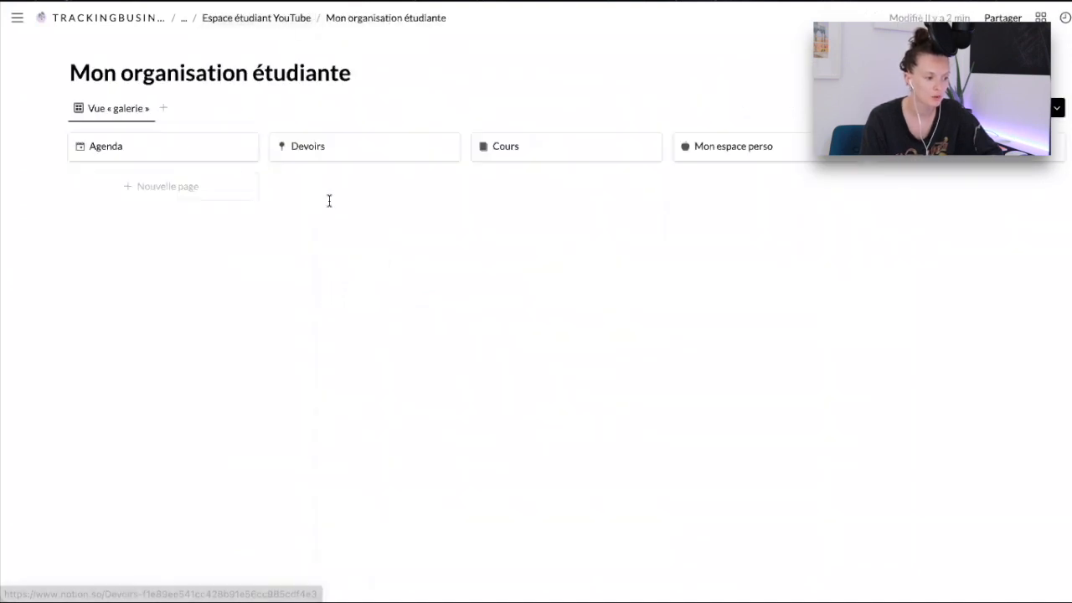
click(367, 152)
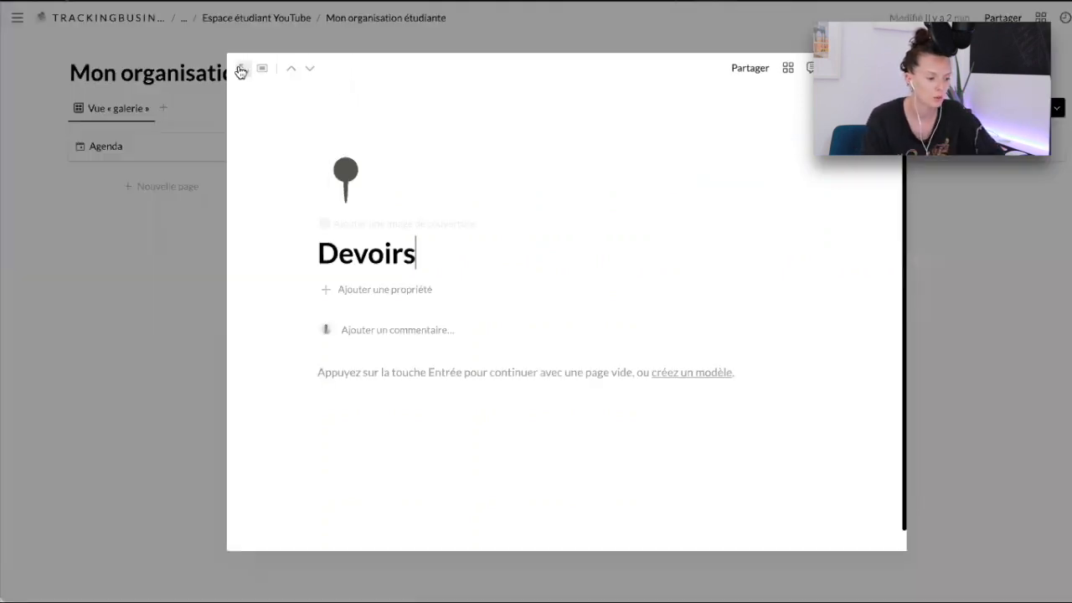
click(240, 67)
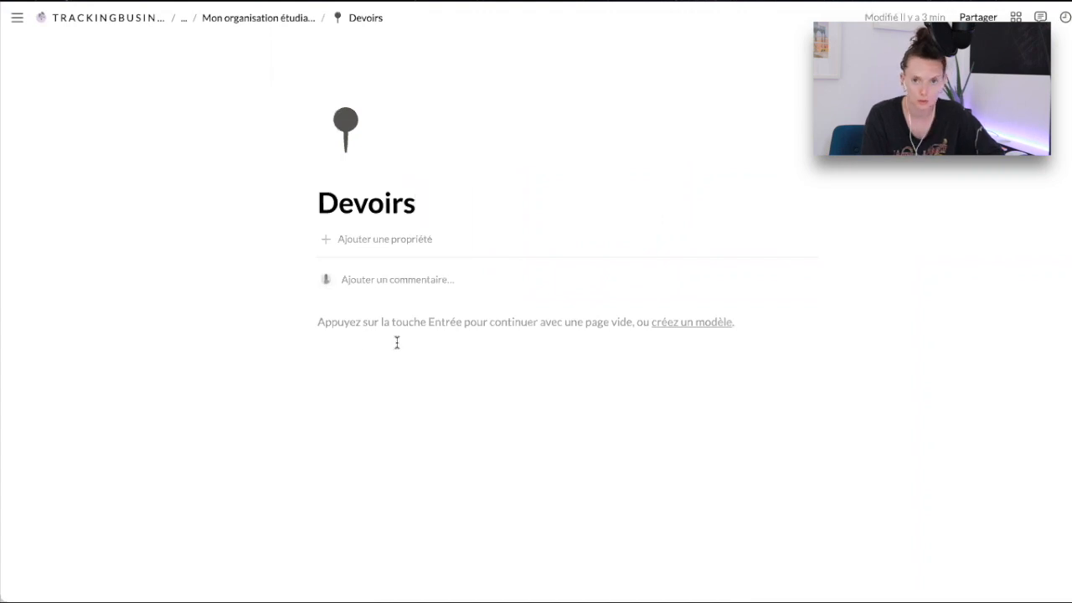
Insert a table view in the body of the Devoirs page, backed by a new database.
click(358, 327)
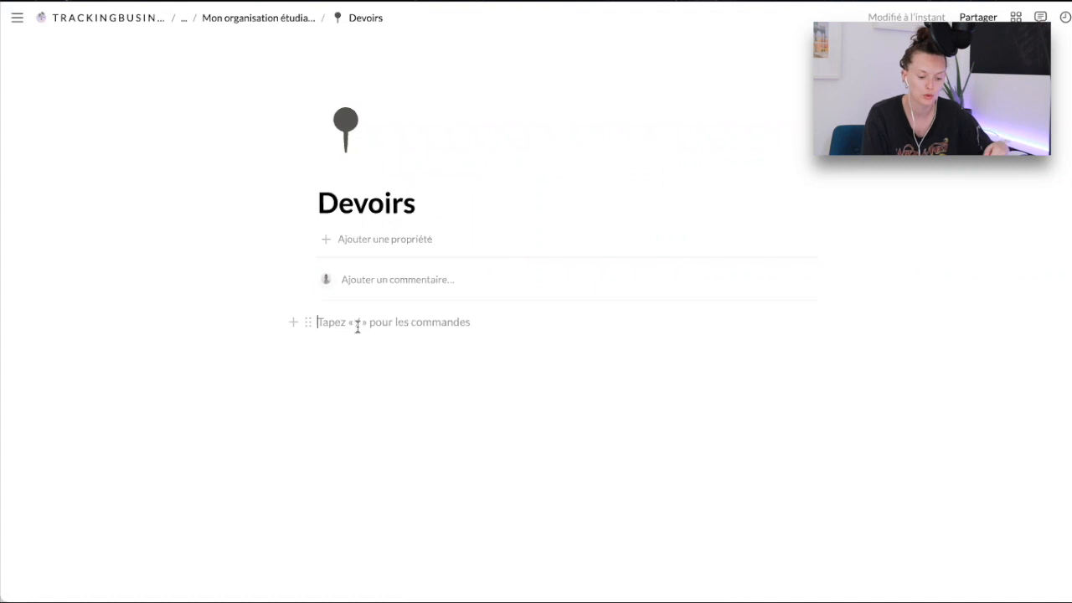
text(/)
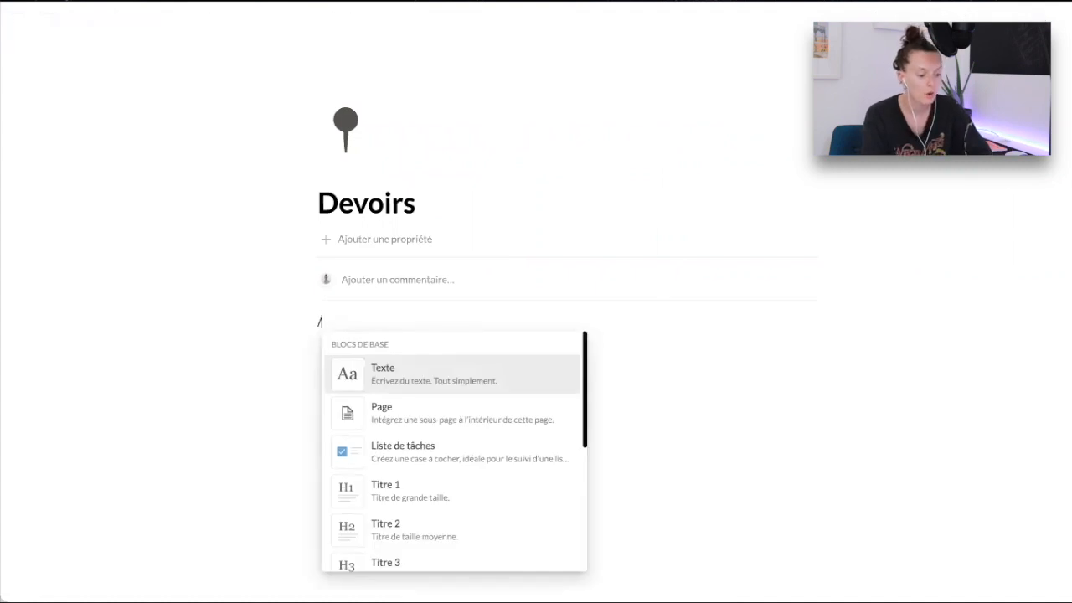
text(data)
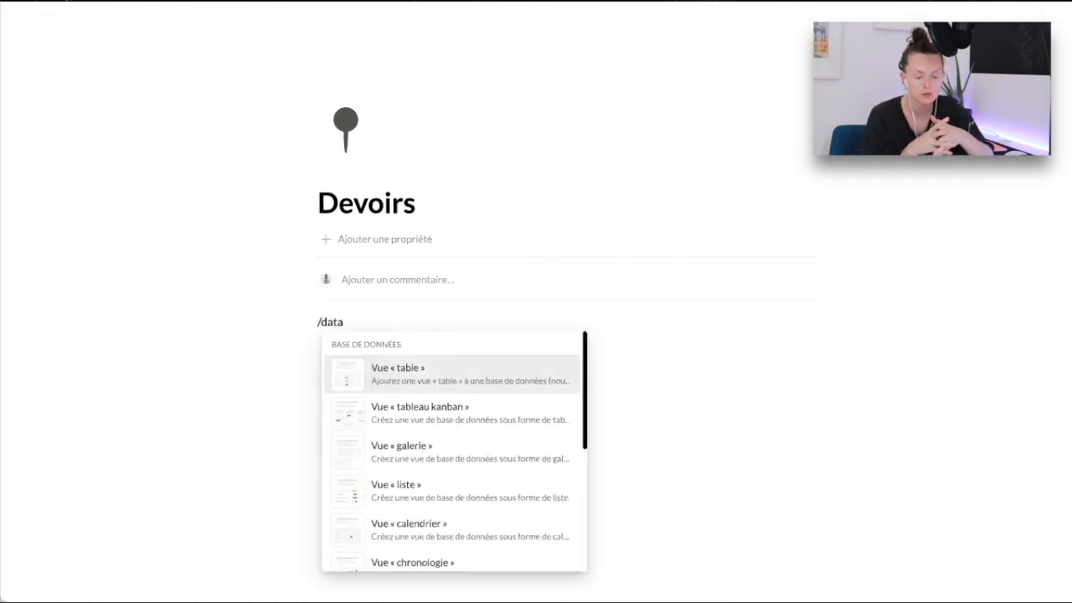
mouse_move(435, 376)
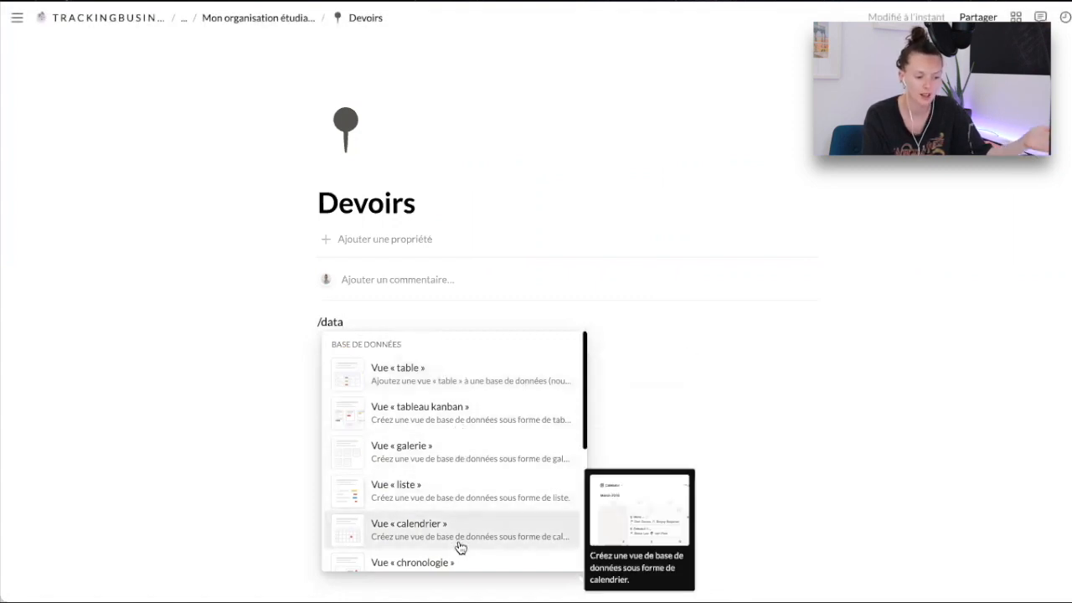
click(444, 375)
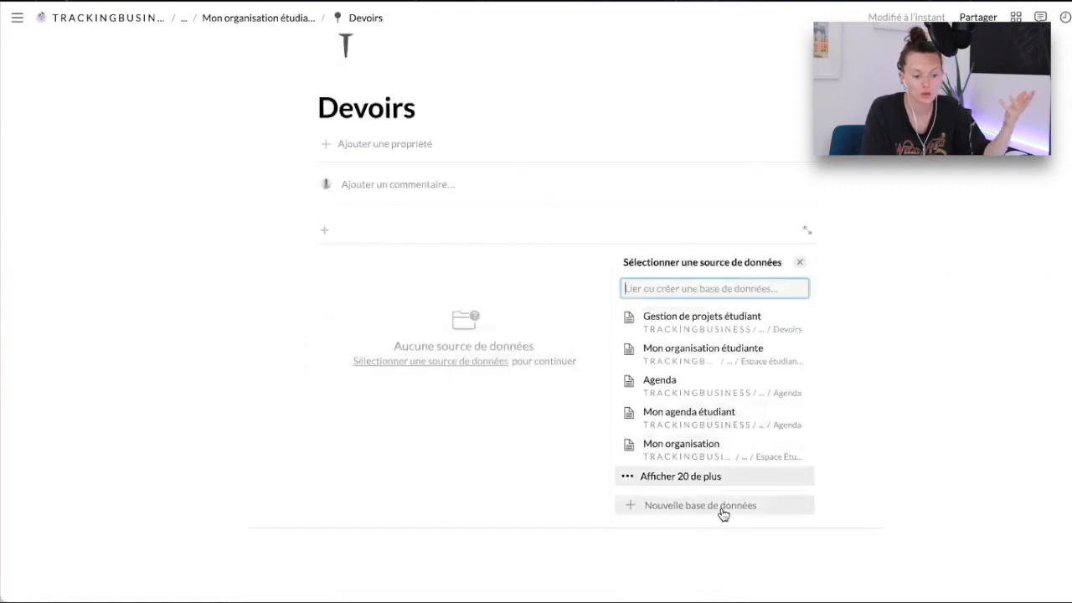
click(723, 506)
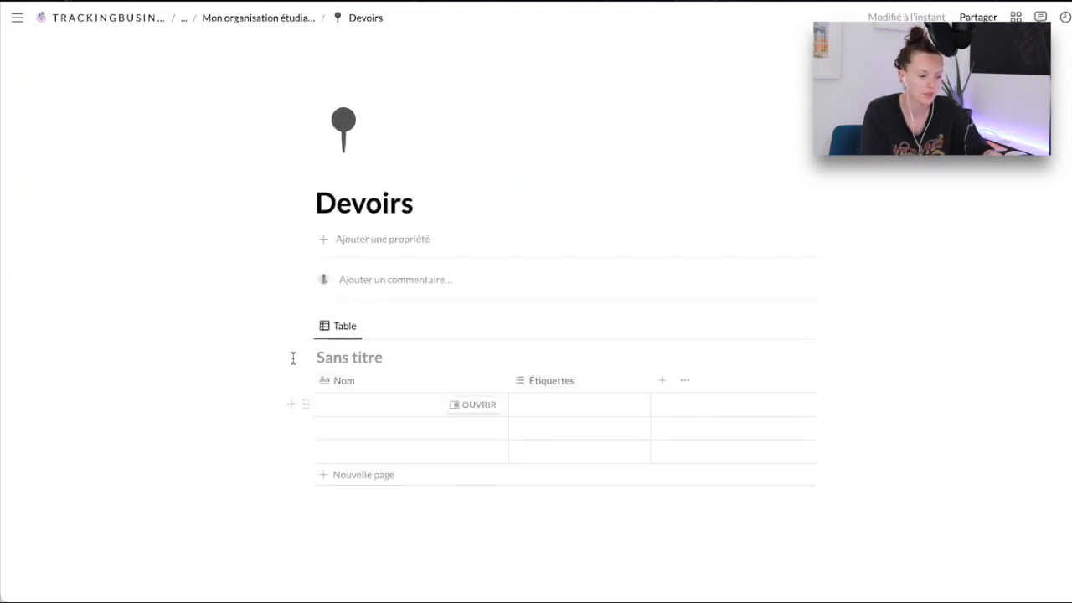
Title the new database "Gestion de projets étudiante" and hide its title in the table view.
click(325, 359)
text(Gestio)
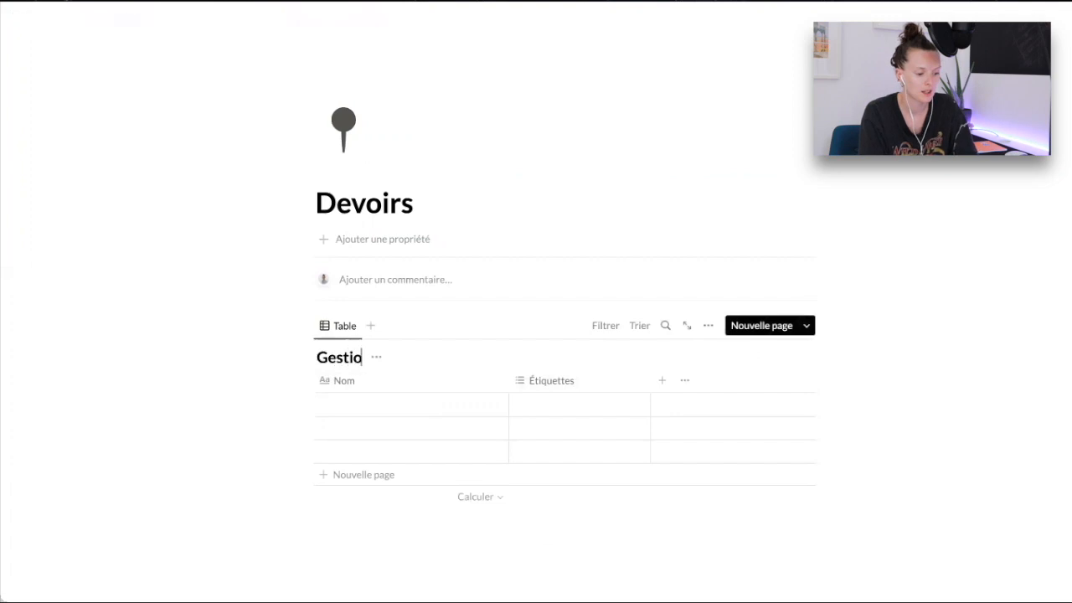
text(n de projets étudiante)
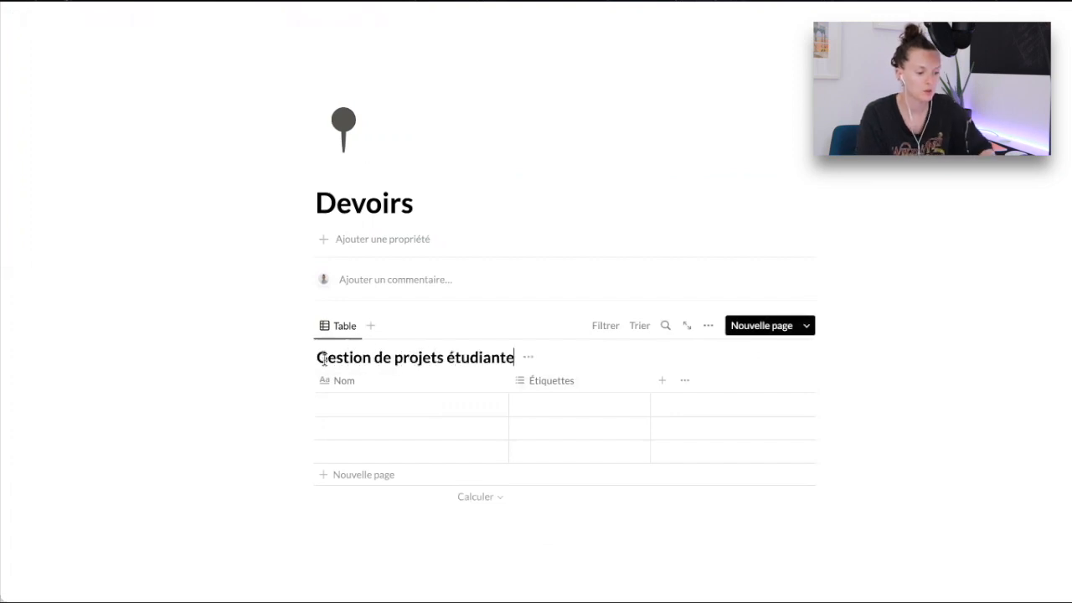
click(529, 360)
click(540, 432)
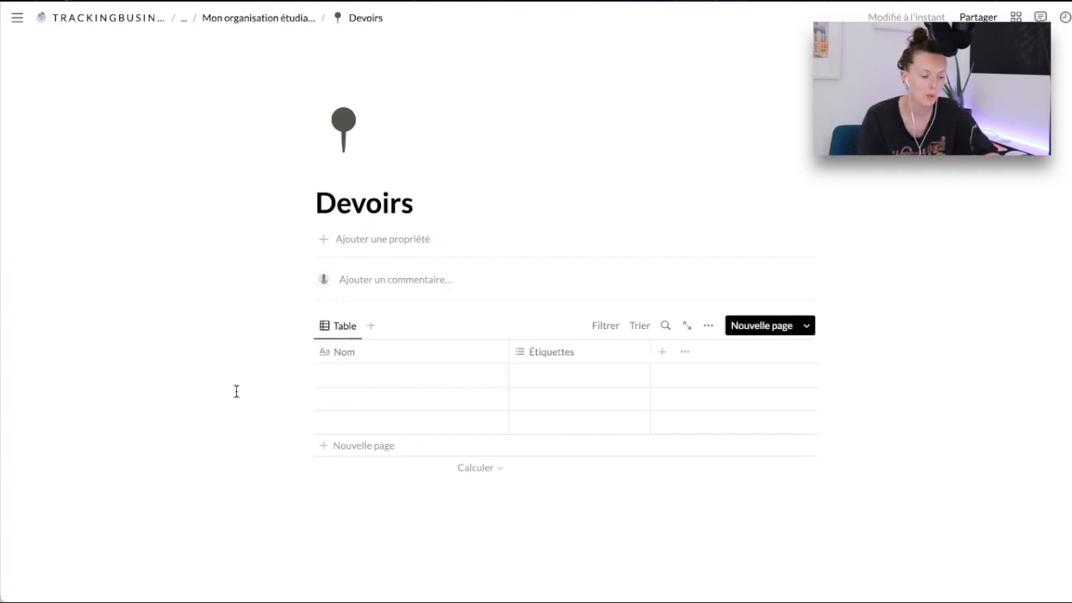
Look through the property types available for a new column of the Devoirs table.
click(662, 352)
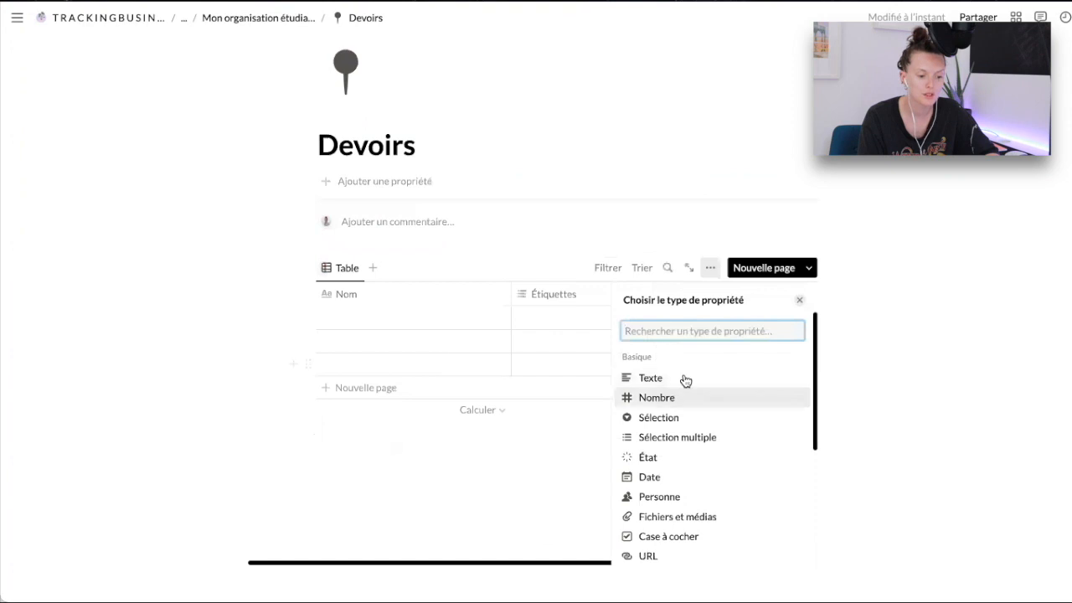
scroll(708, 461, down, 2)
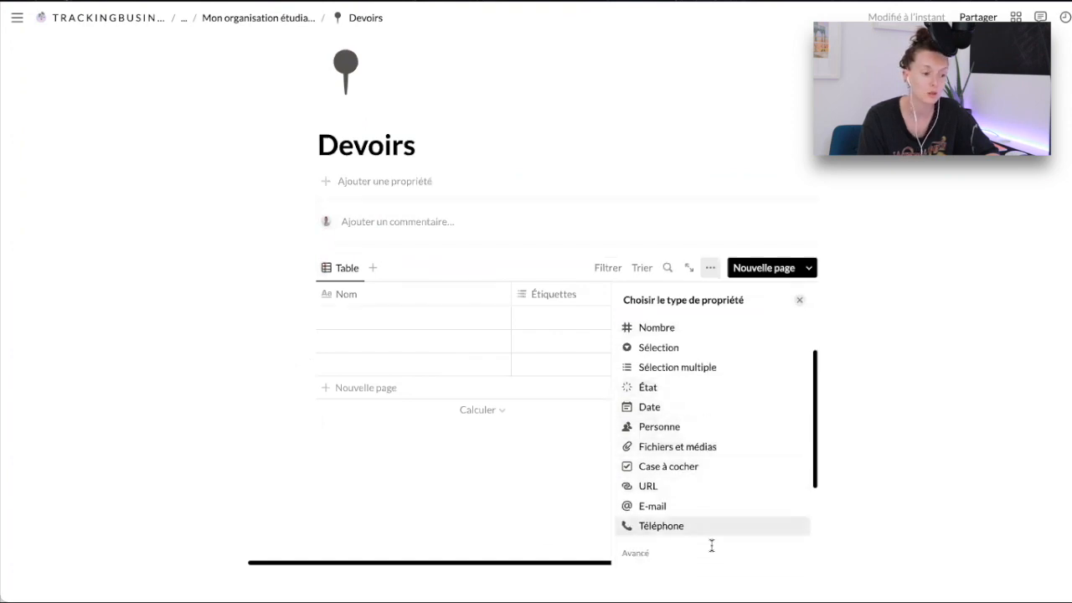
click(231, 412)
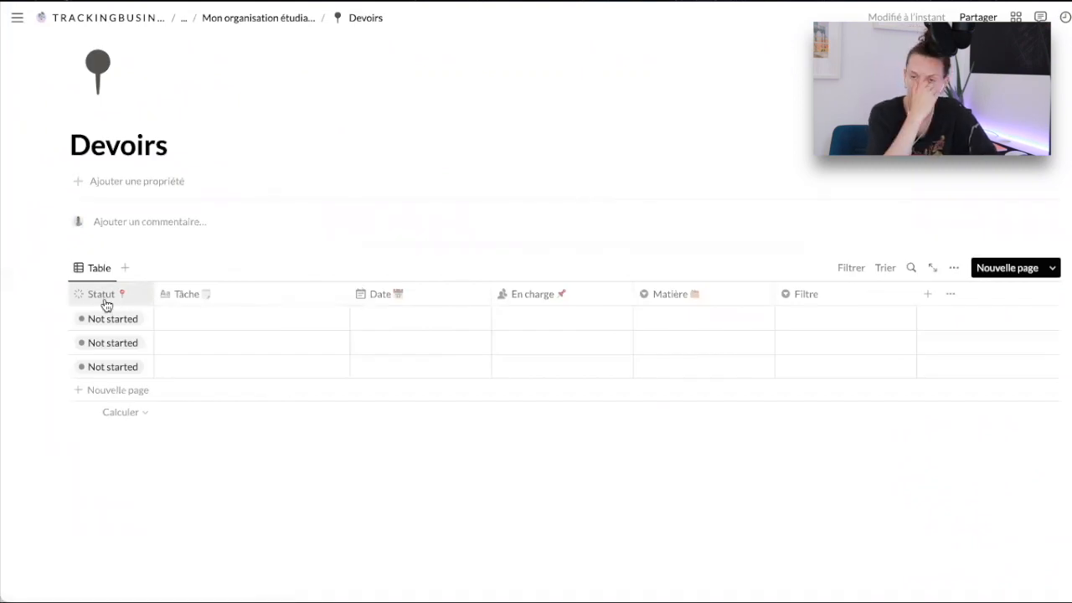
Examine the Statut options offered for the first row, leaving the choice as it is.
click(122, 325)
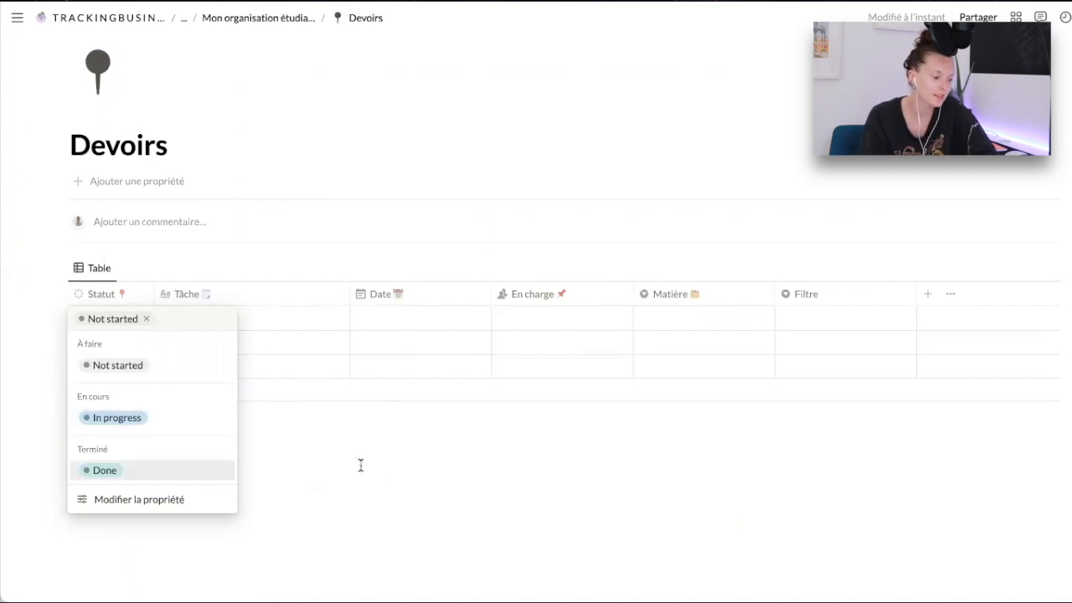
key(Escape)
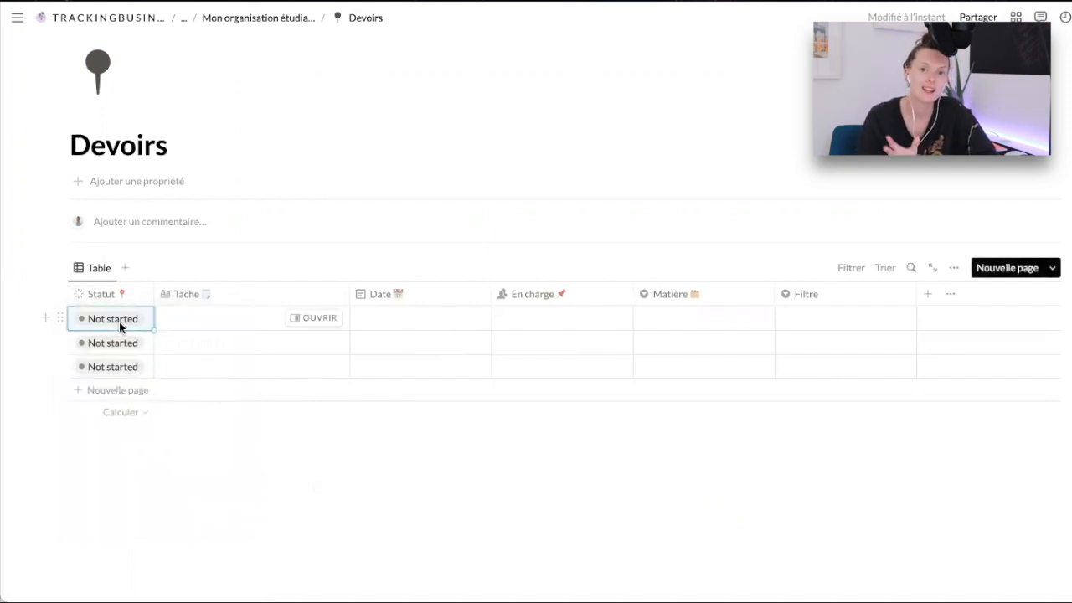
click(119, 322)
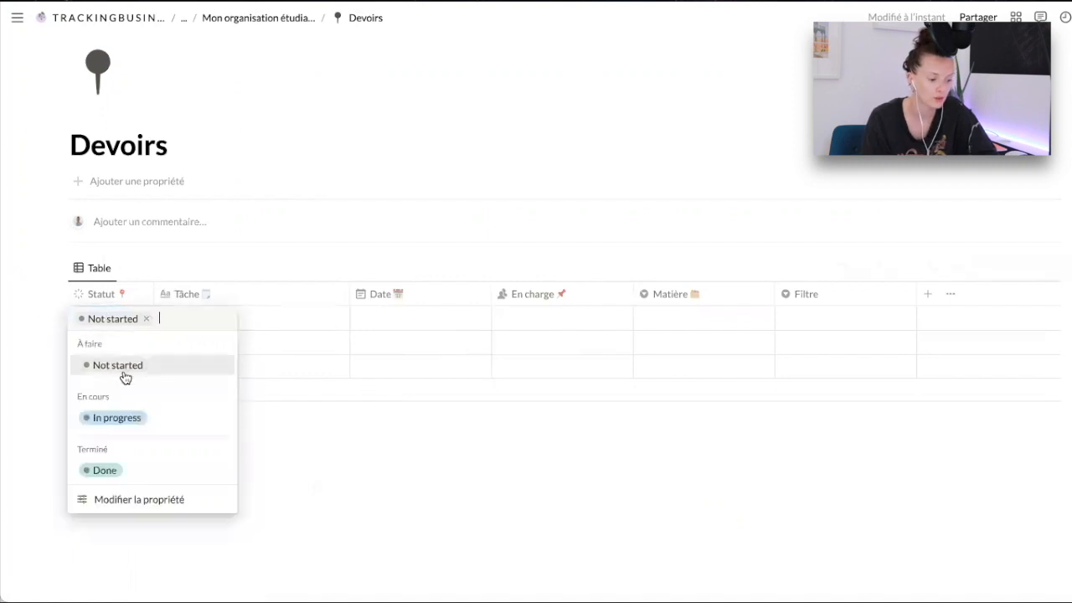
key(Escape)
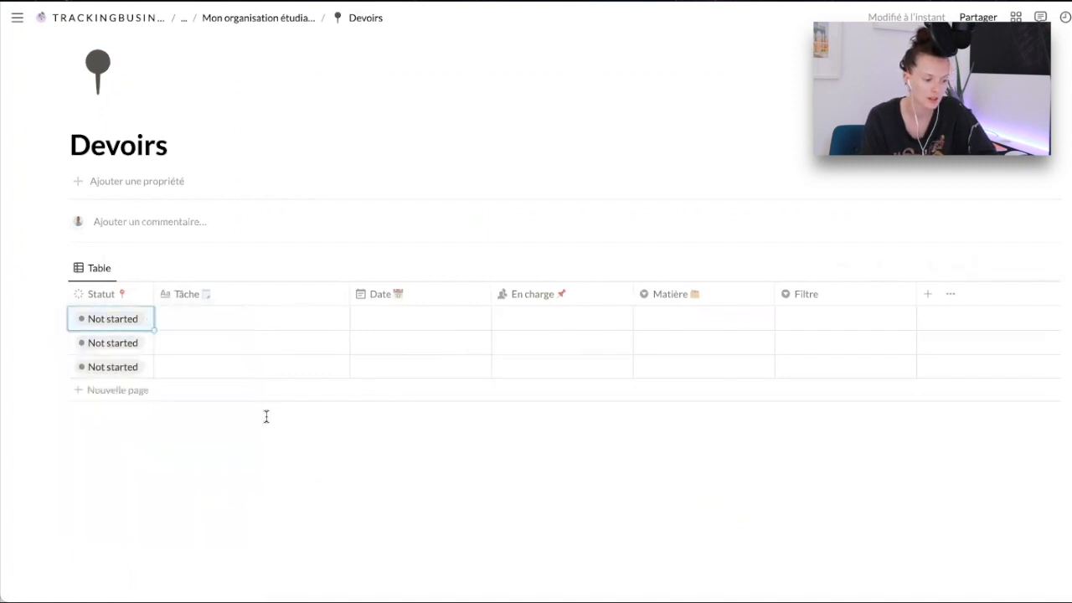
Open the first row's task page, look at its properties and empty body, and close it.
click(216, 311)
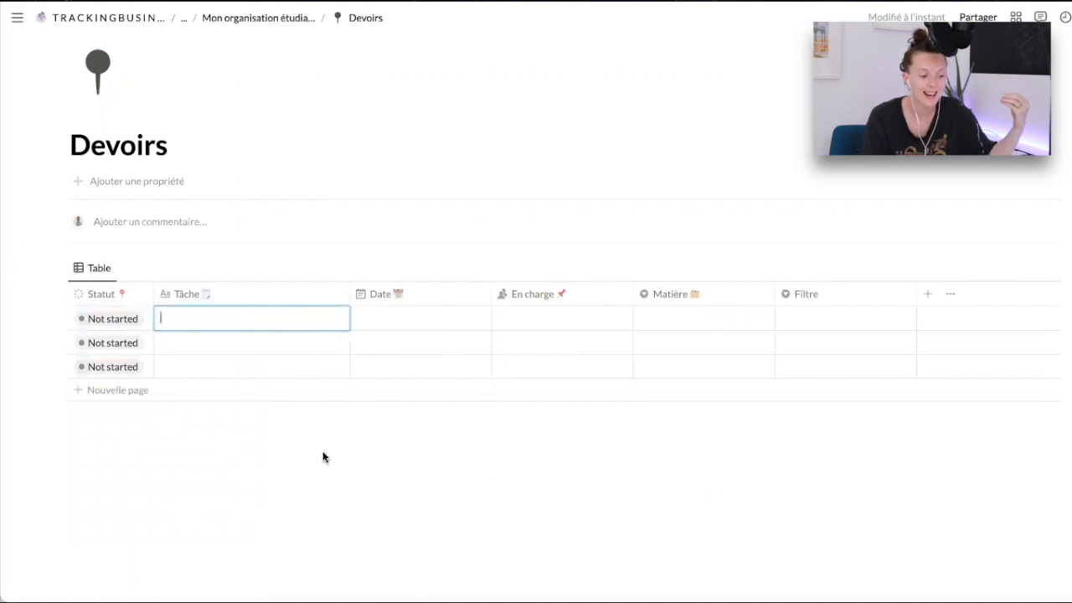
click(319, 316)
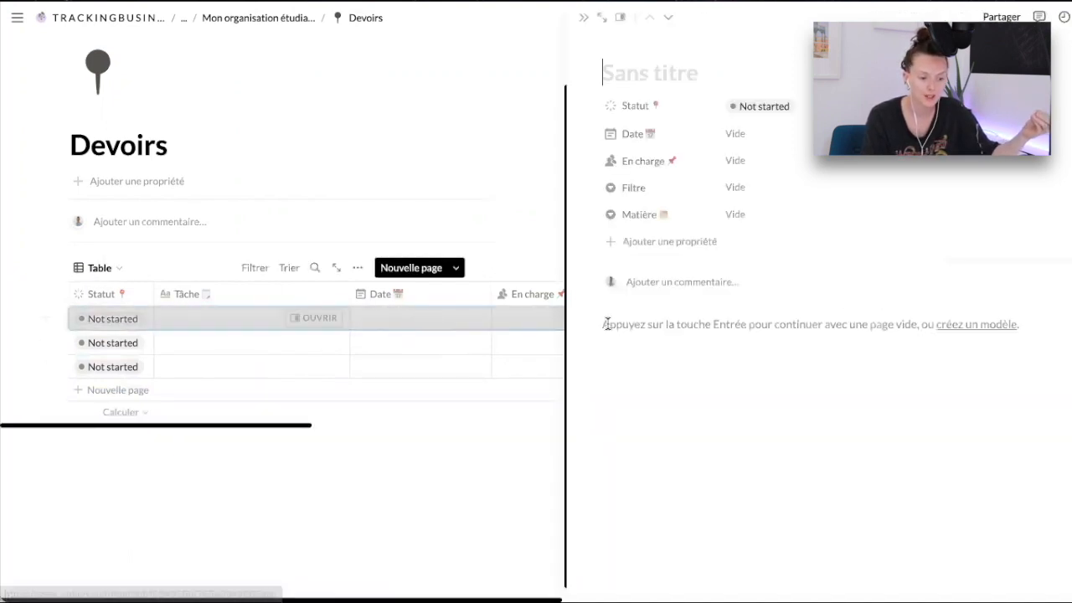
click(663, 335)
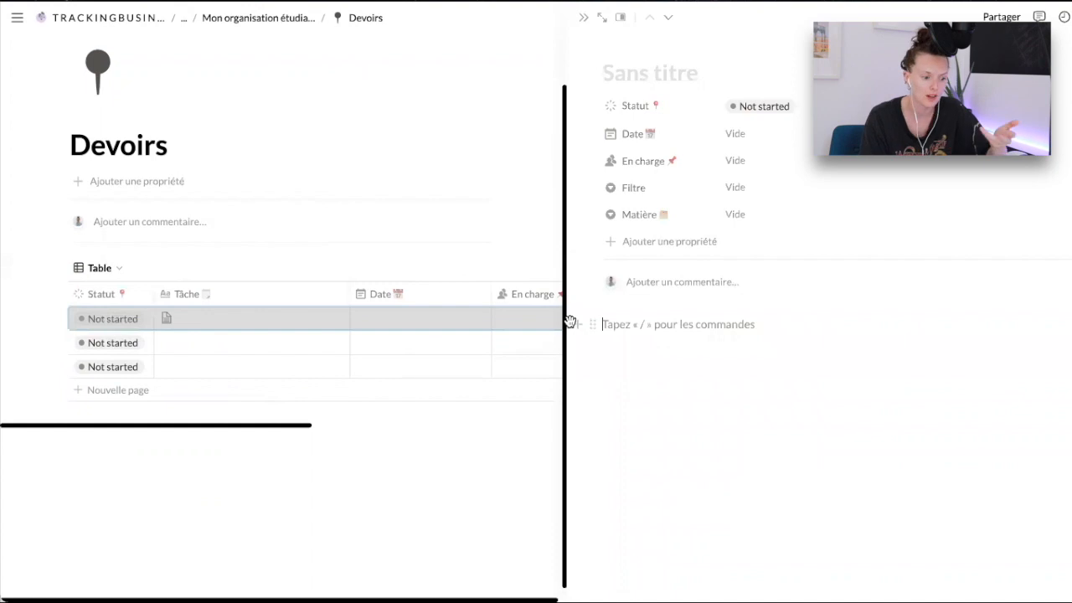
click(531, 315)
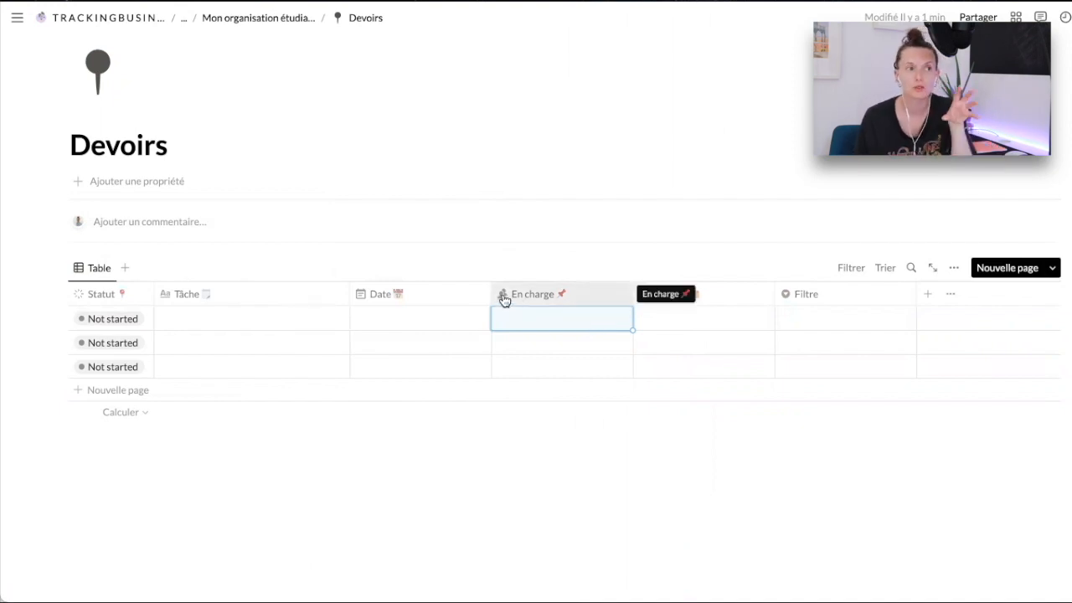
Try the Sélection type on the En charge property, and restore it to Personne.
click(539, 299)
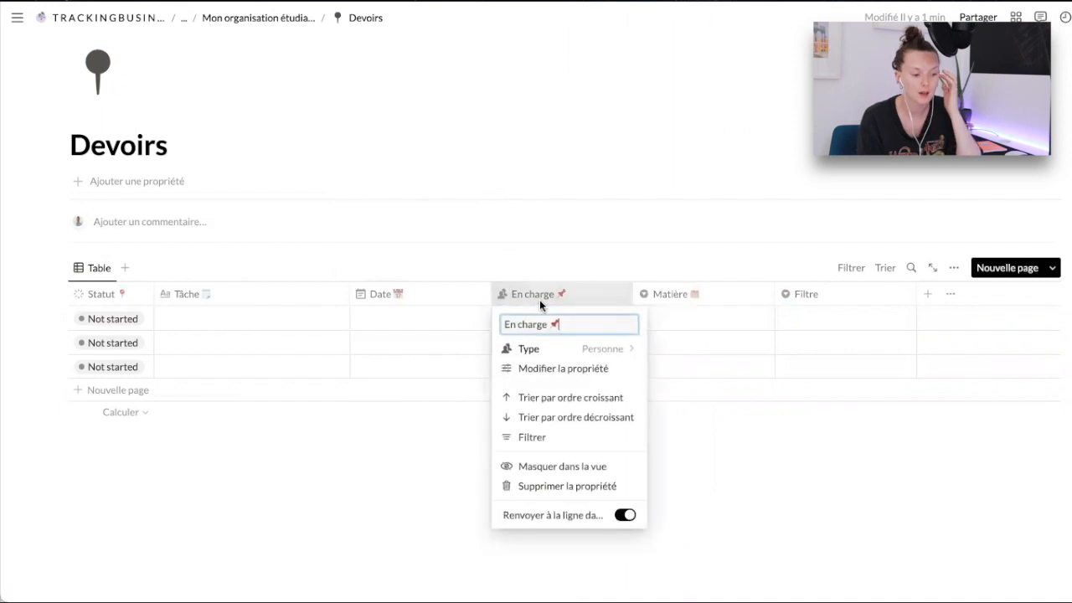
click(572, 368)
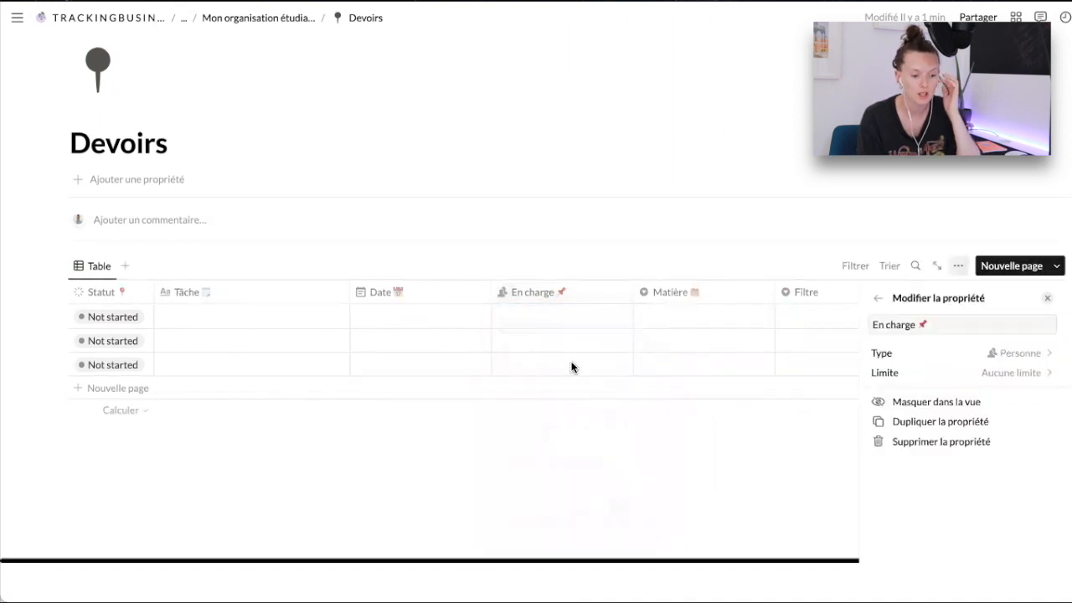
click(1016, 353)
click(905, 415)
click(685, 433)
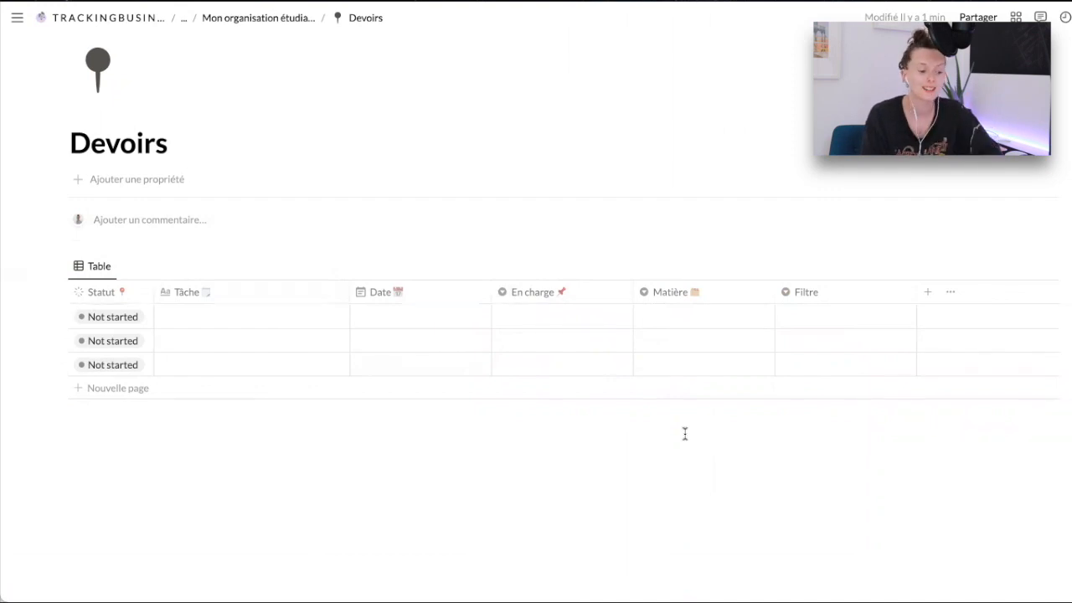
click(533, 295)
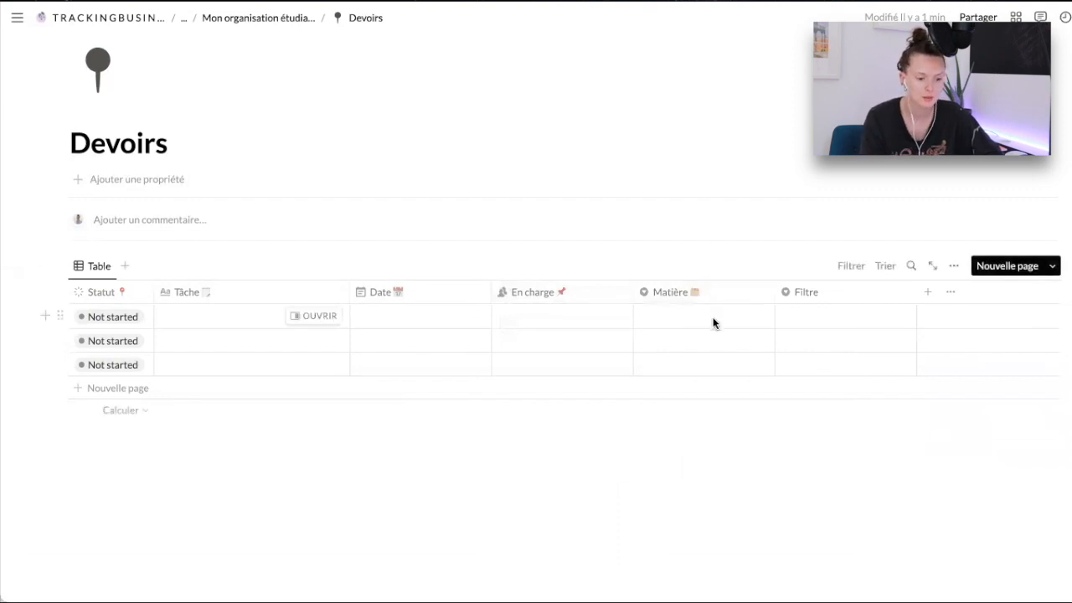
Check the first row's Filtre cell and examine the Devoirs and Retroplanning views on the Espace Étudiant page.
click(831, 315)
key(Escape)
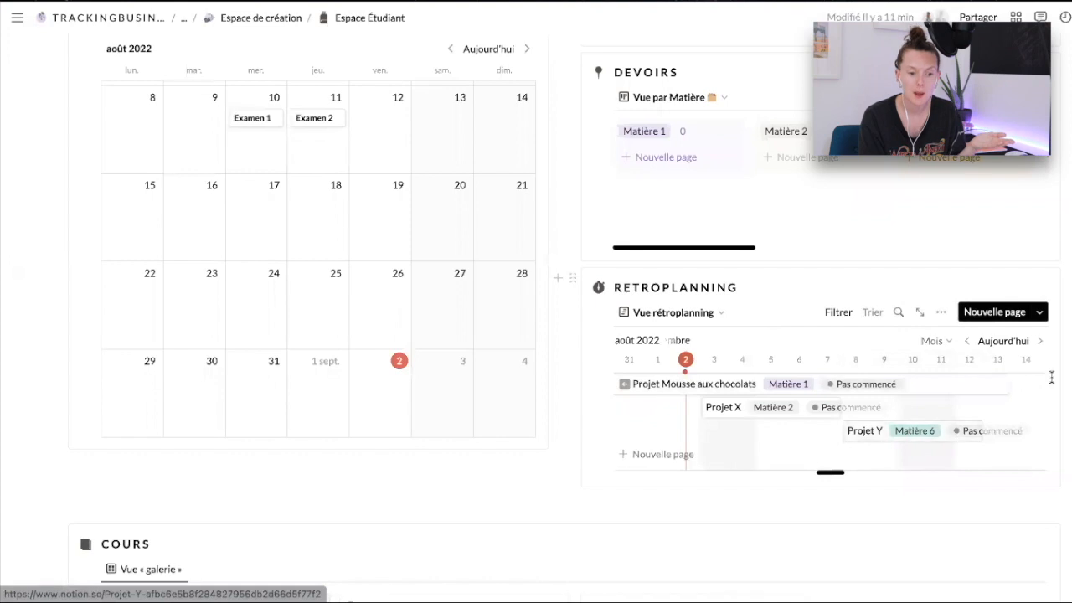
scroll(1050, 376, up, 1)
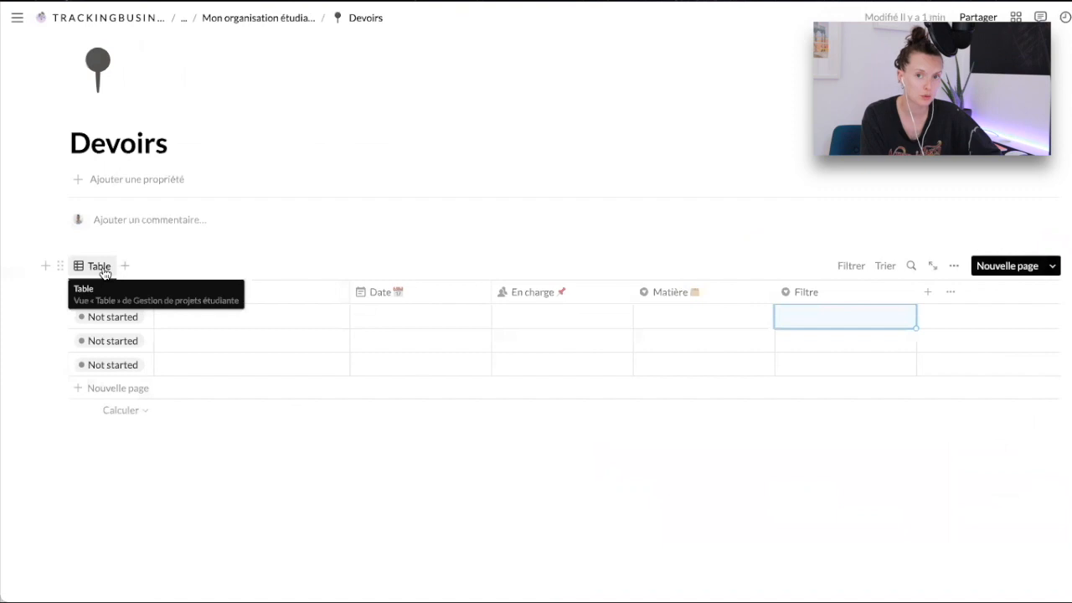
Rename the table view of the Devoirs database "Vue liste".
click(99, 266)
text(Vue ilste)
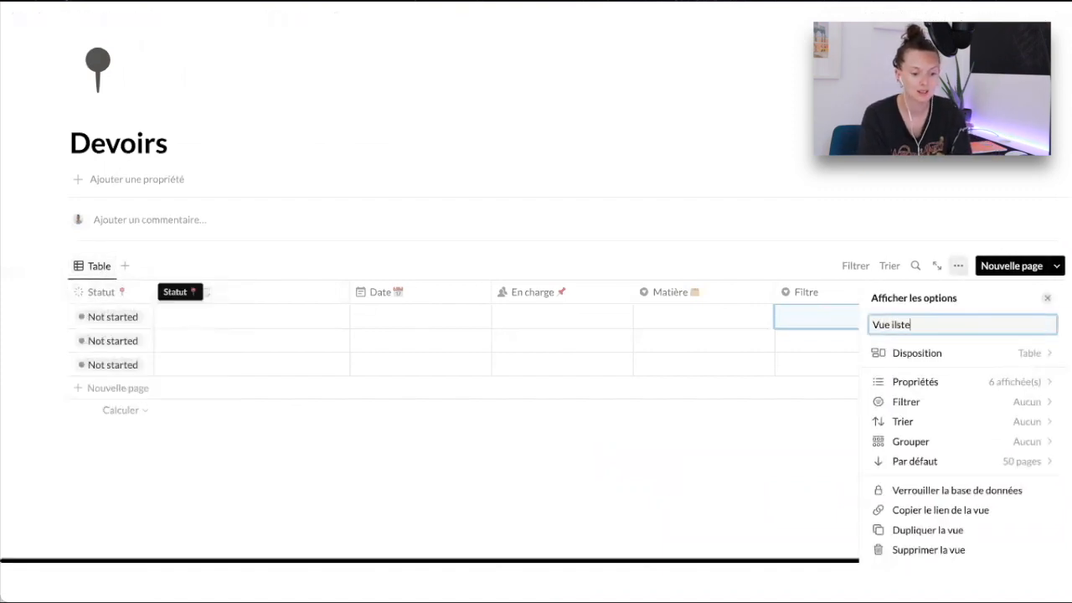
text(liste)
key(Return)
key(Escape)
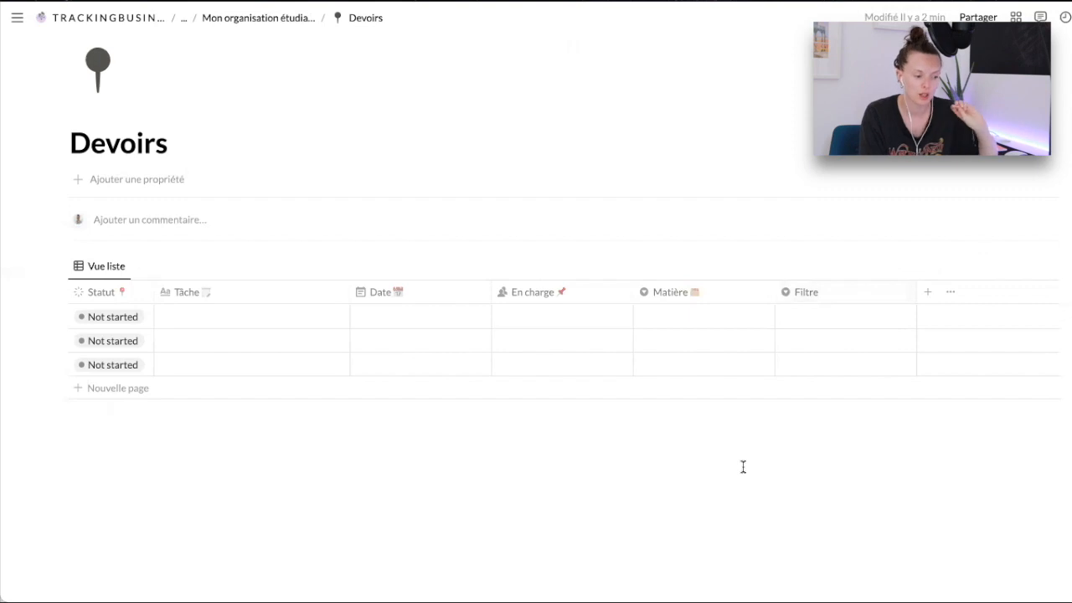
Add a Kanban view to the Gestion de projets étudiante database.
click(140, 265)
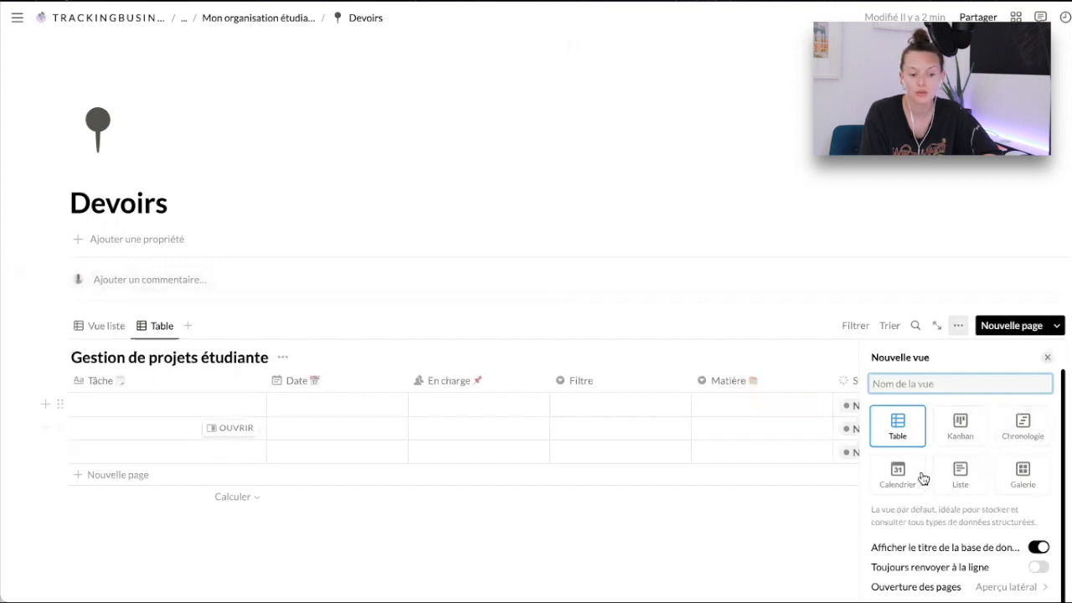
click(962, 435)
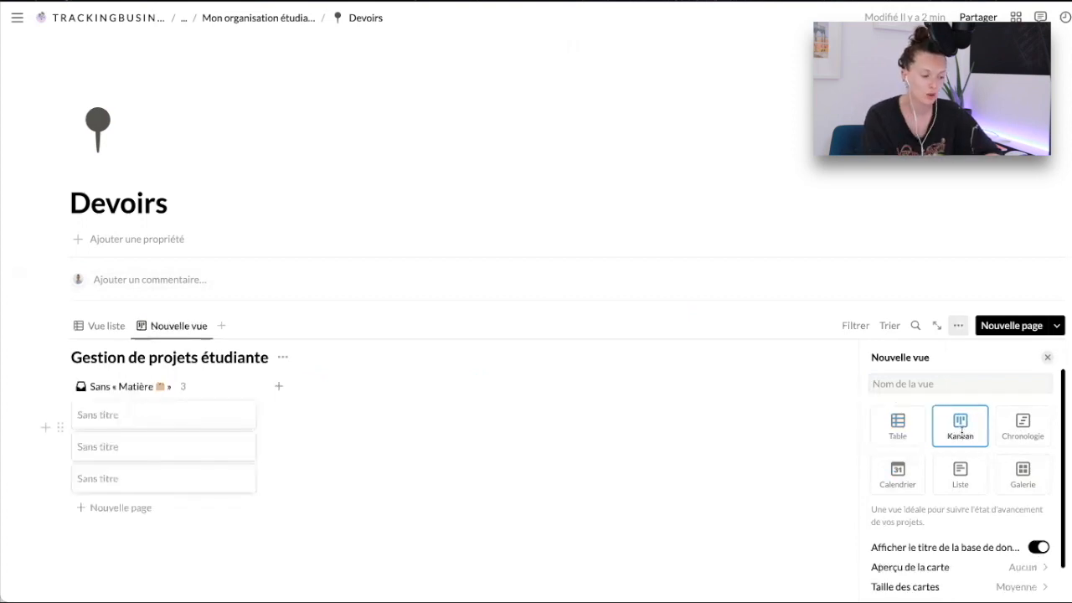
click(386, 440)
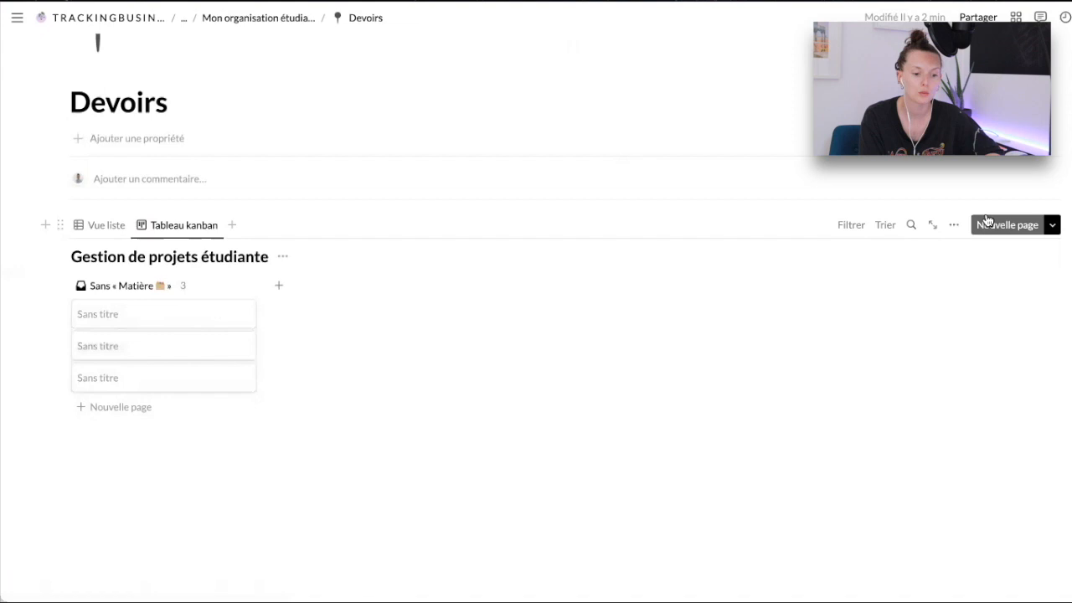
Group the Kanban view by the Statut property.
click(956, 226)
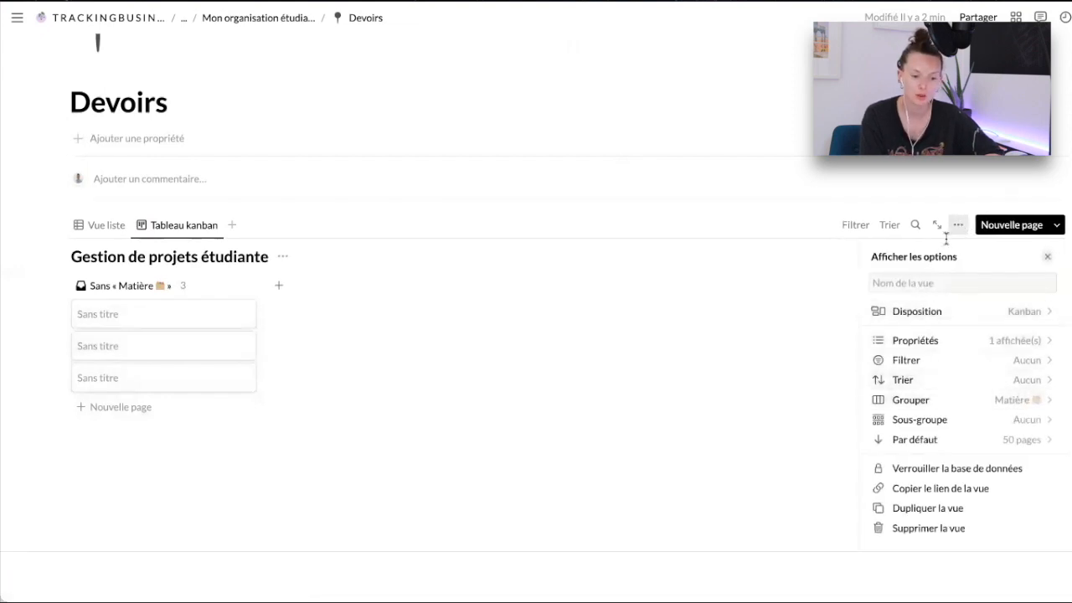
click(1009, 402)
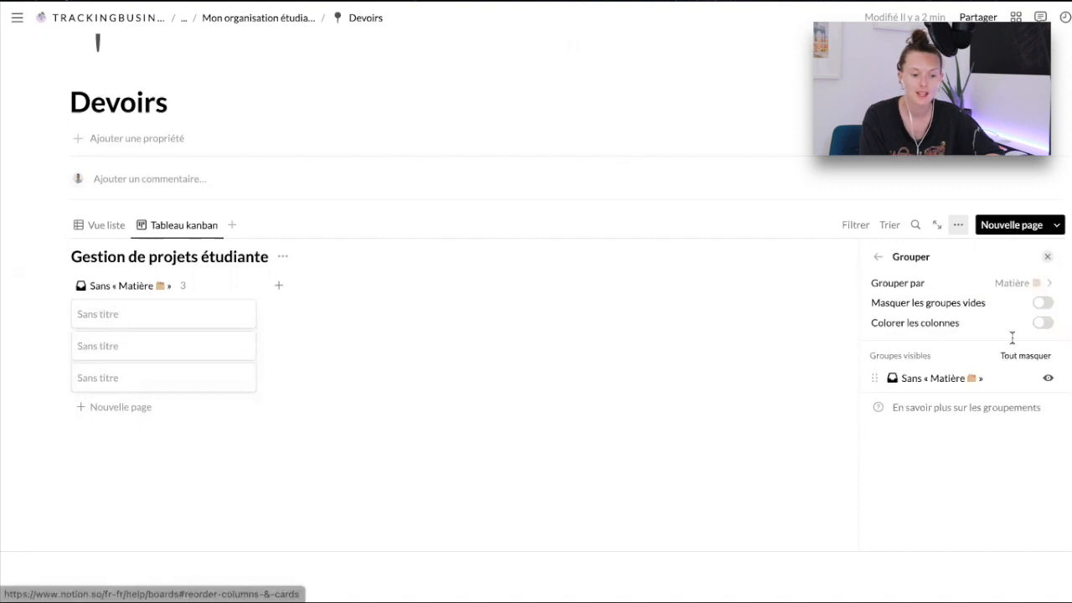
click(993, 281)
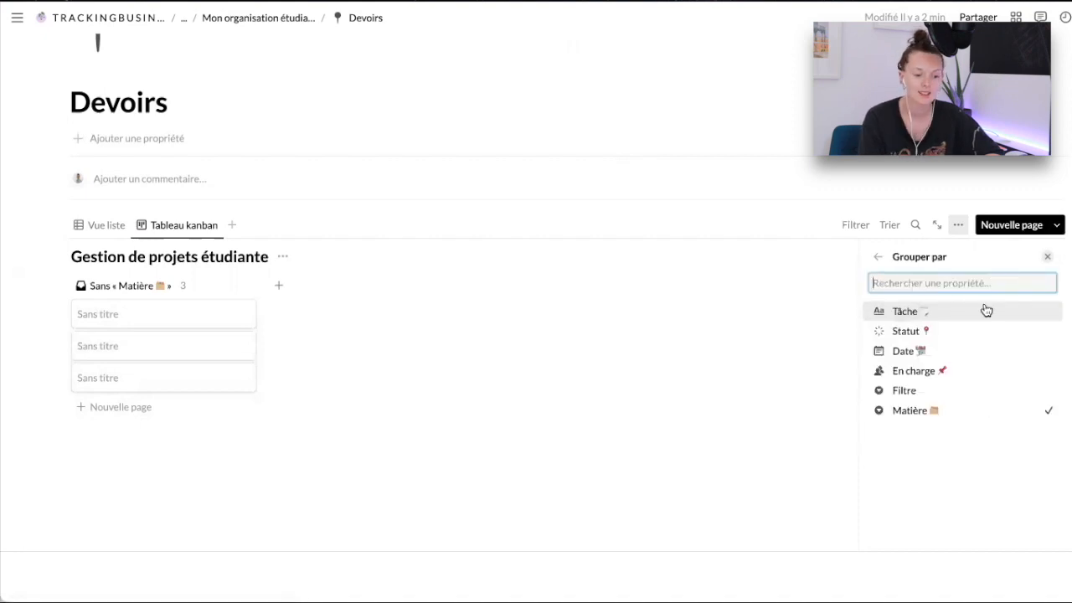
click(971, 332)
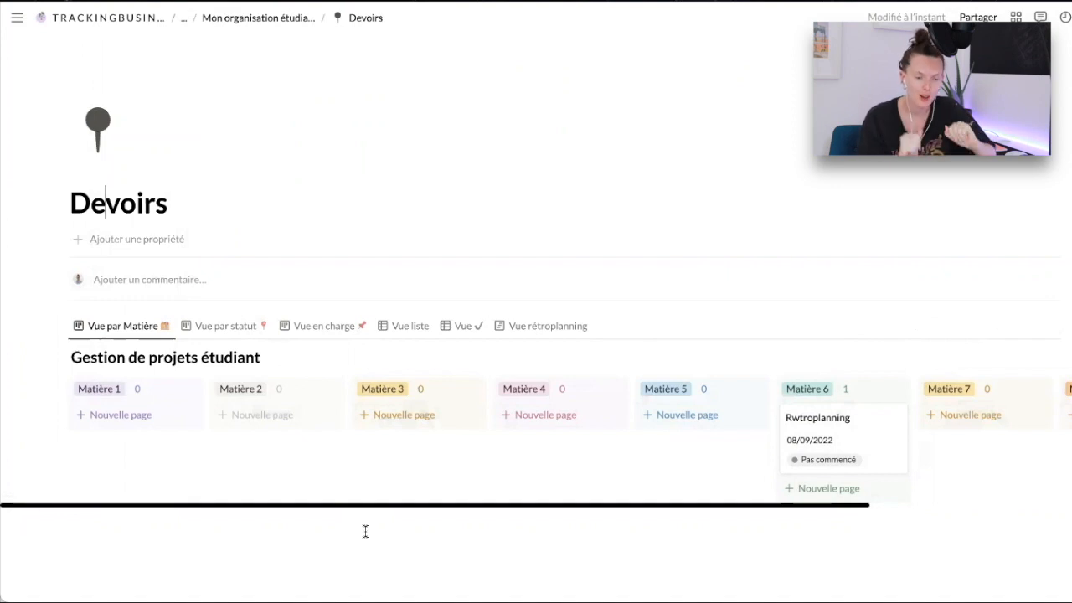
Add a blank row to Gestion de projets étudiant in Vue liste and examine its Statut options.
click(407, 328)
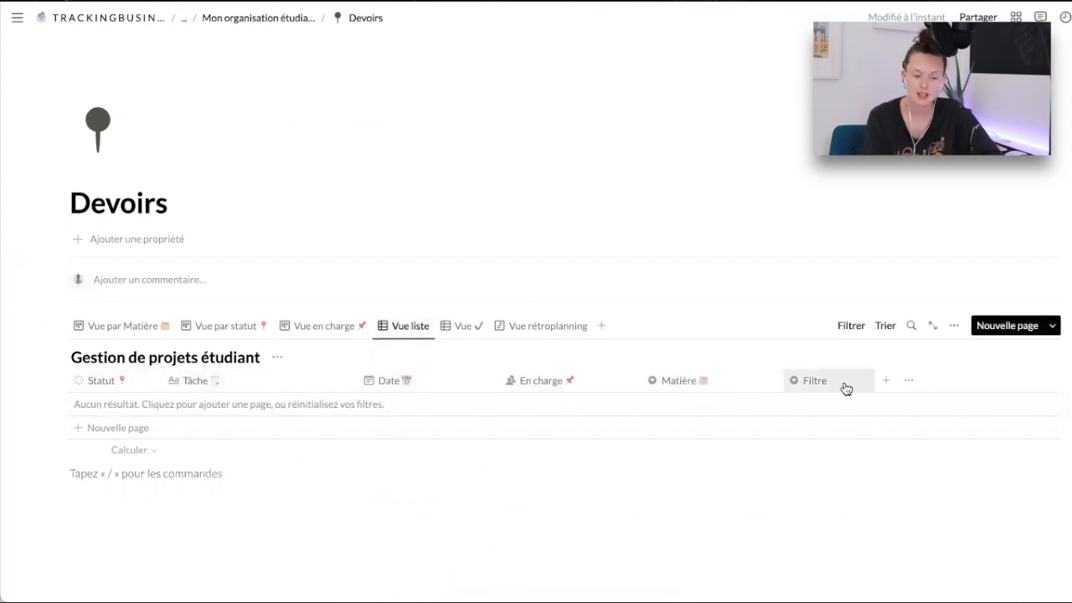
click(167, 403)
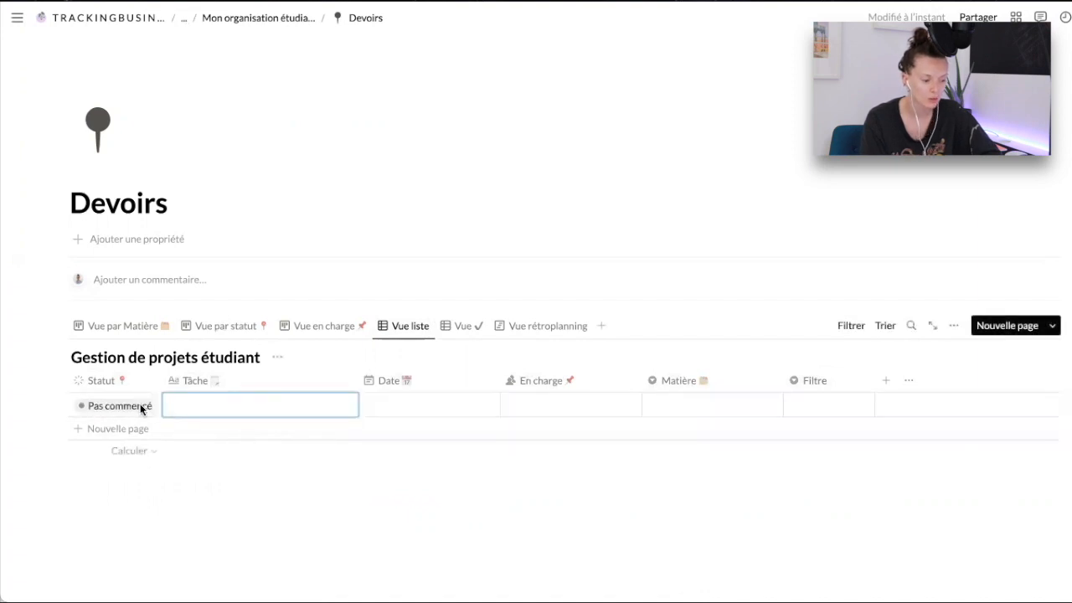
click(108, 404)
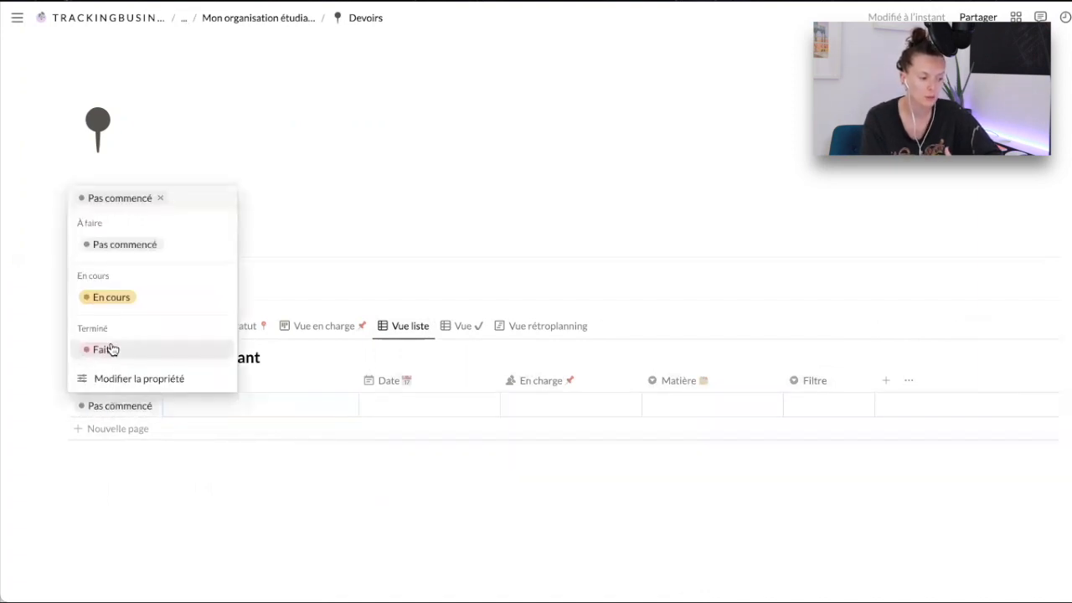
key(Escape)
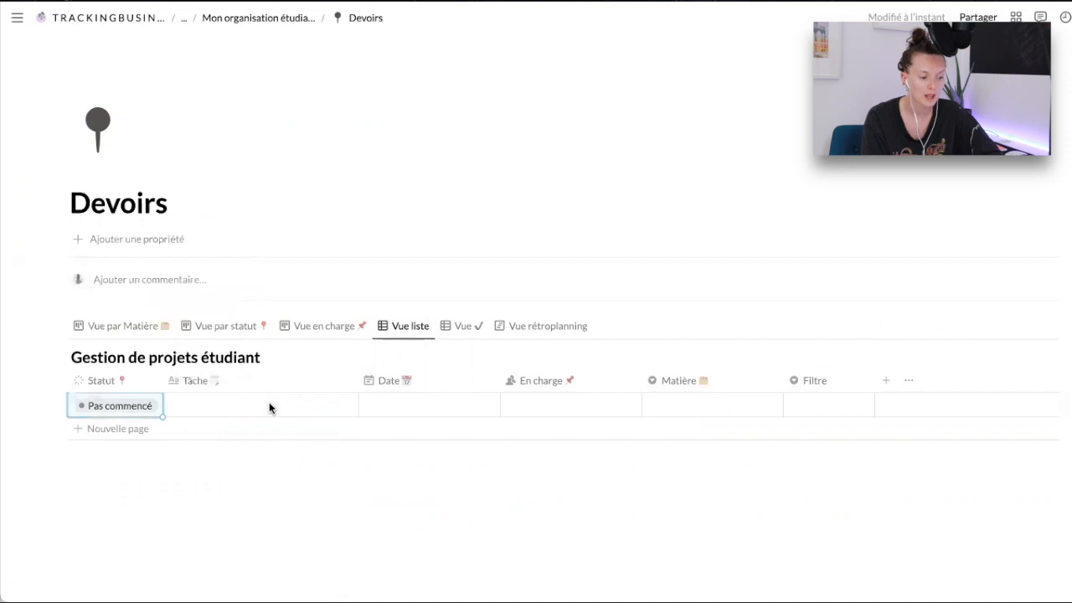
Review the blank row's Date cell and the options offered by its Matière and Filtre properties.
click(451, 404)
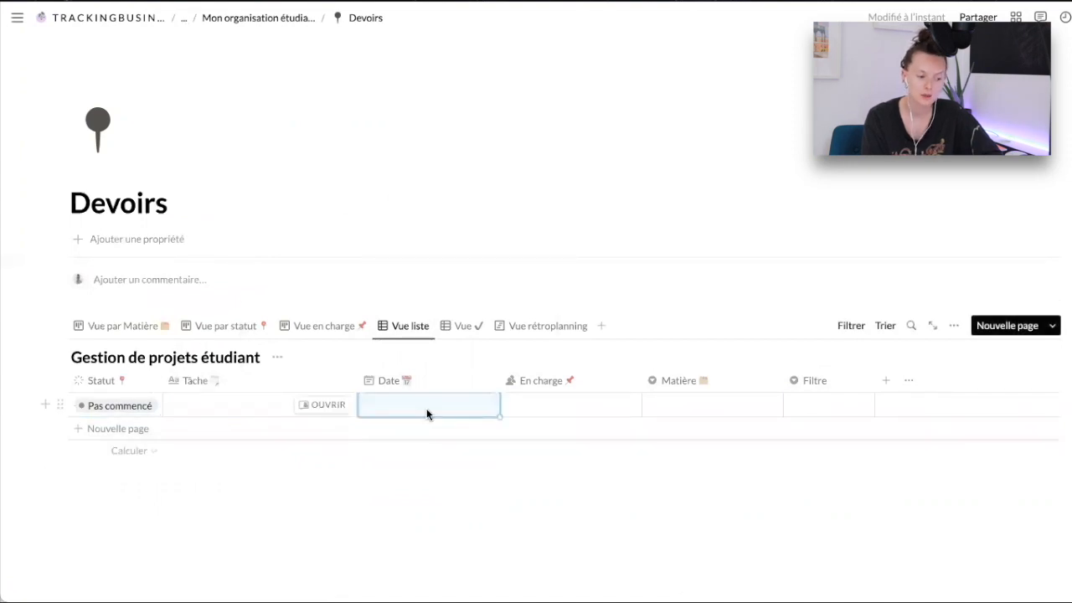
click(445, 495)
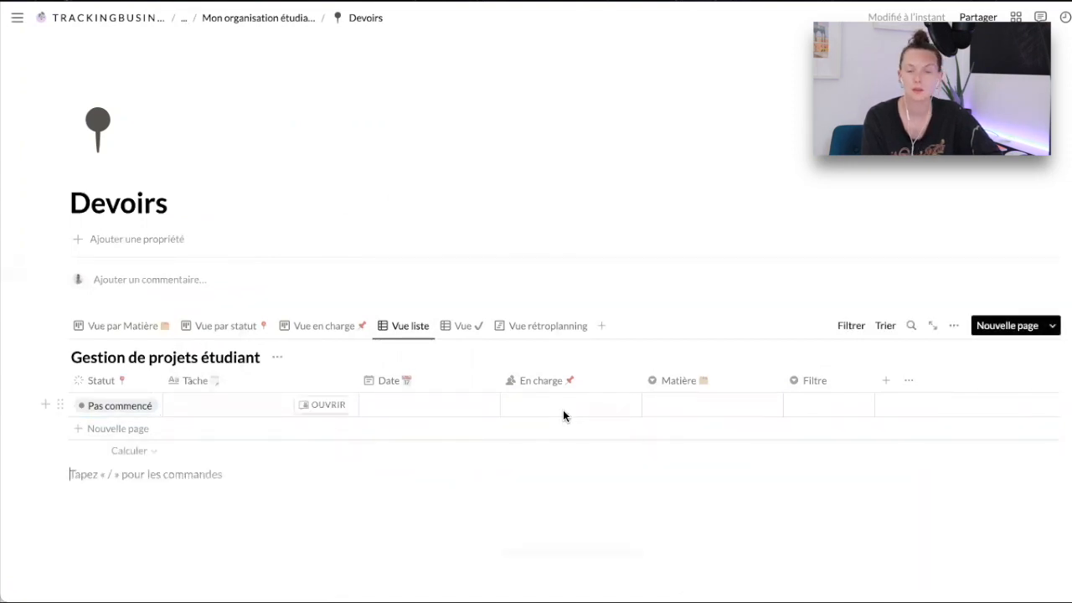
click(686, 407)
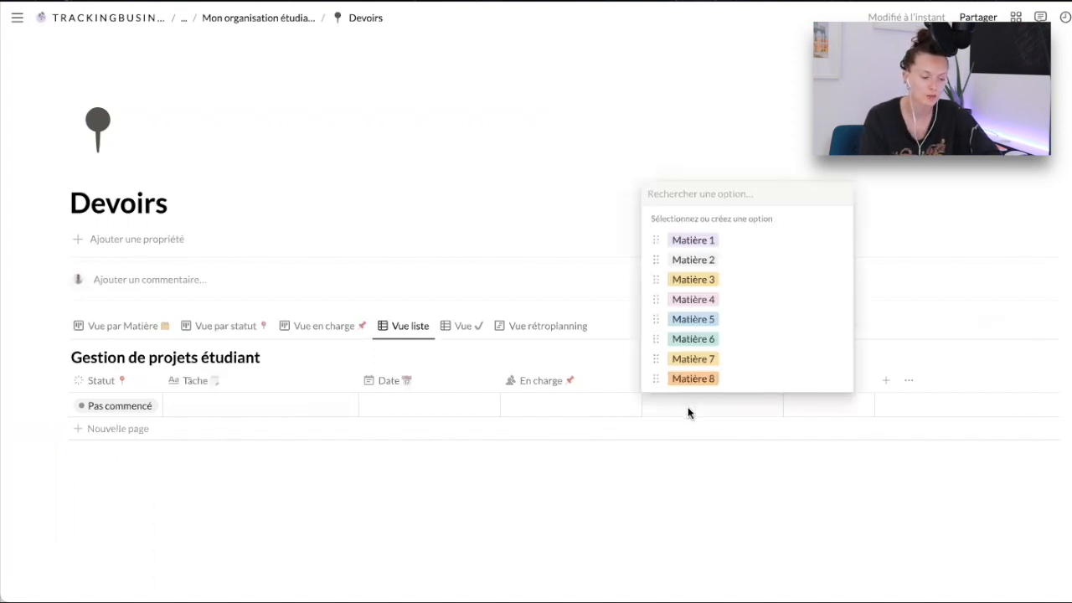
key(Escape)
click(821, 404)
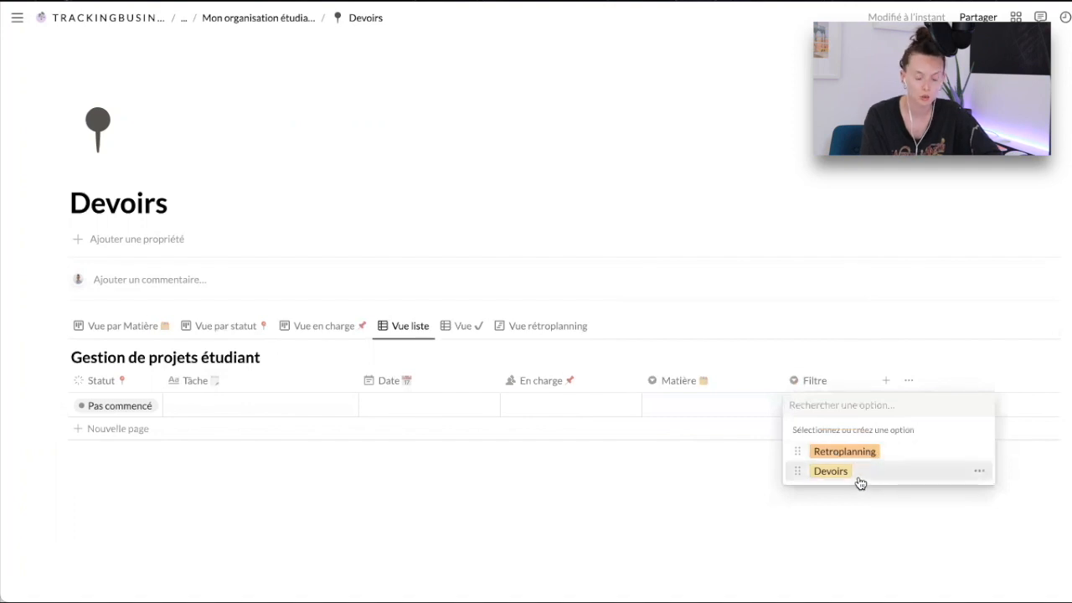
click(714, 495)
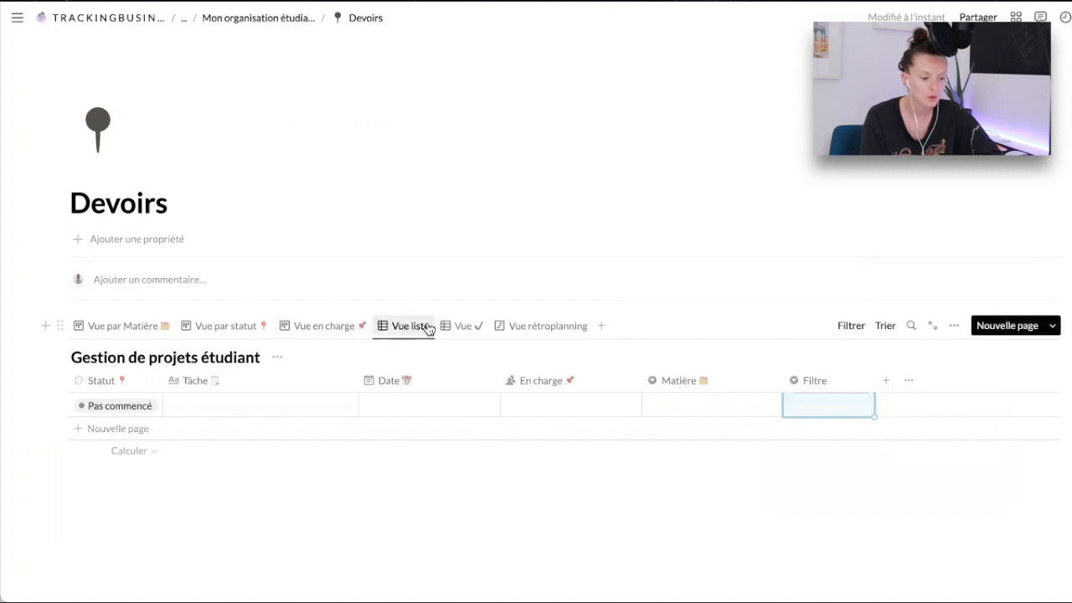
Set the blank row's Statut to Fait in Vue liste and check it in the Vue ✓ view.
click(465, 328)
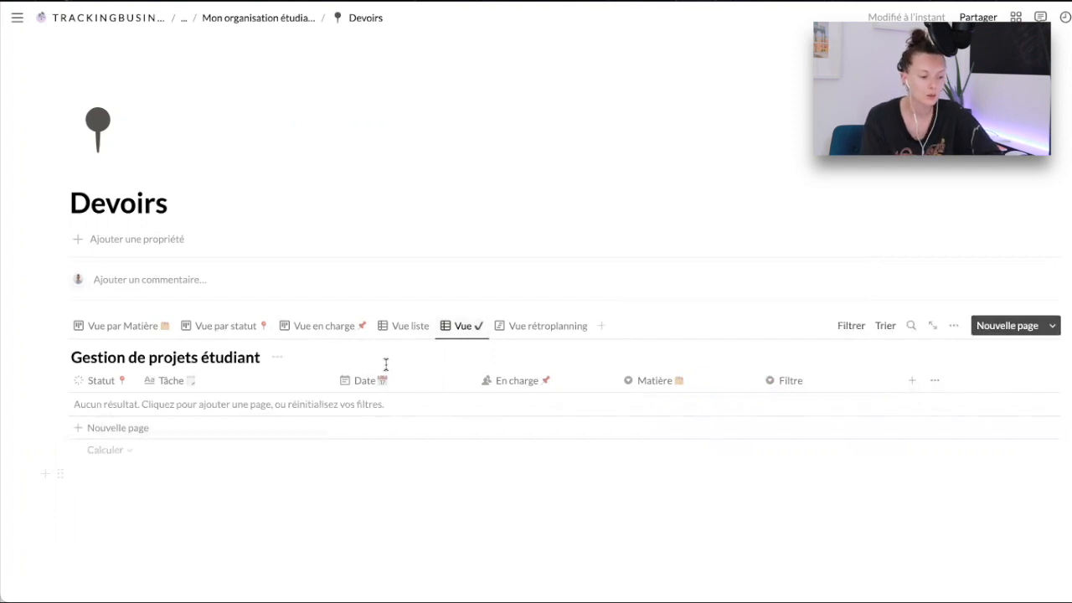
click(400, 328)
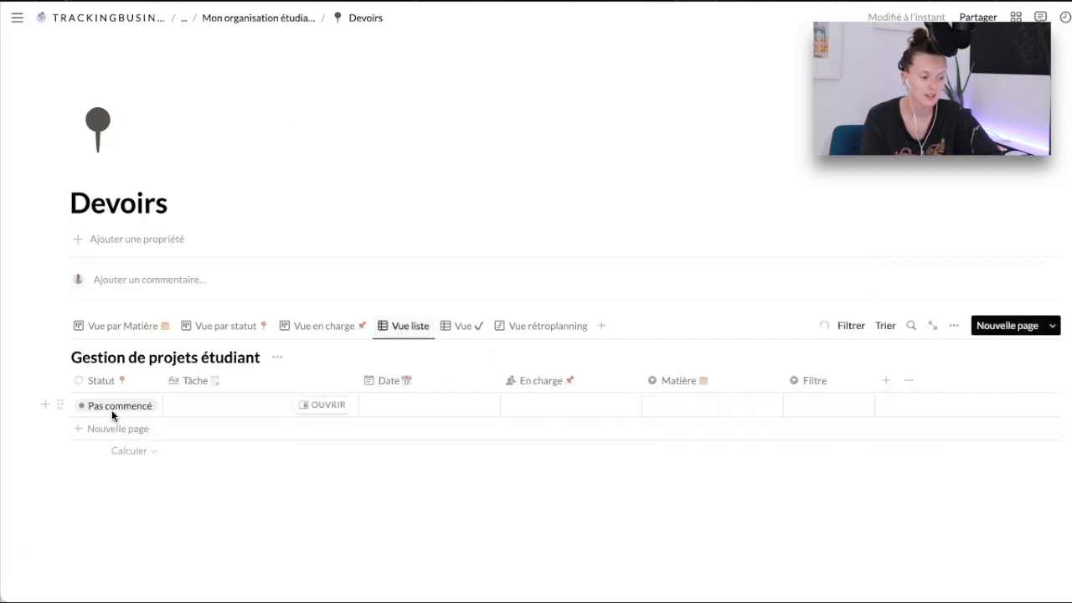
click(112, 407)
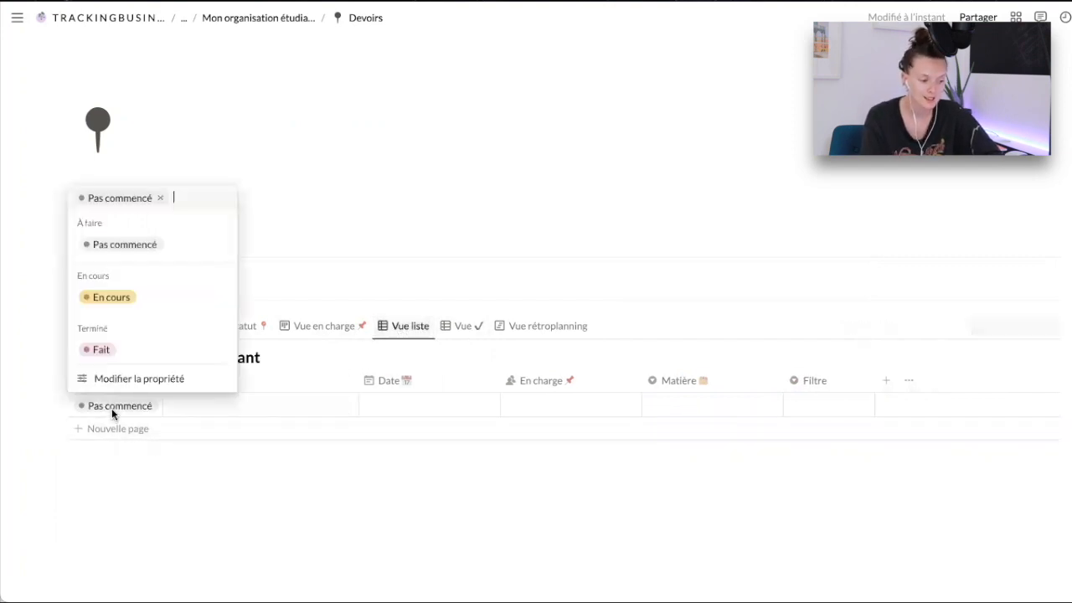
click(115, 349)
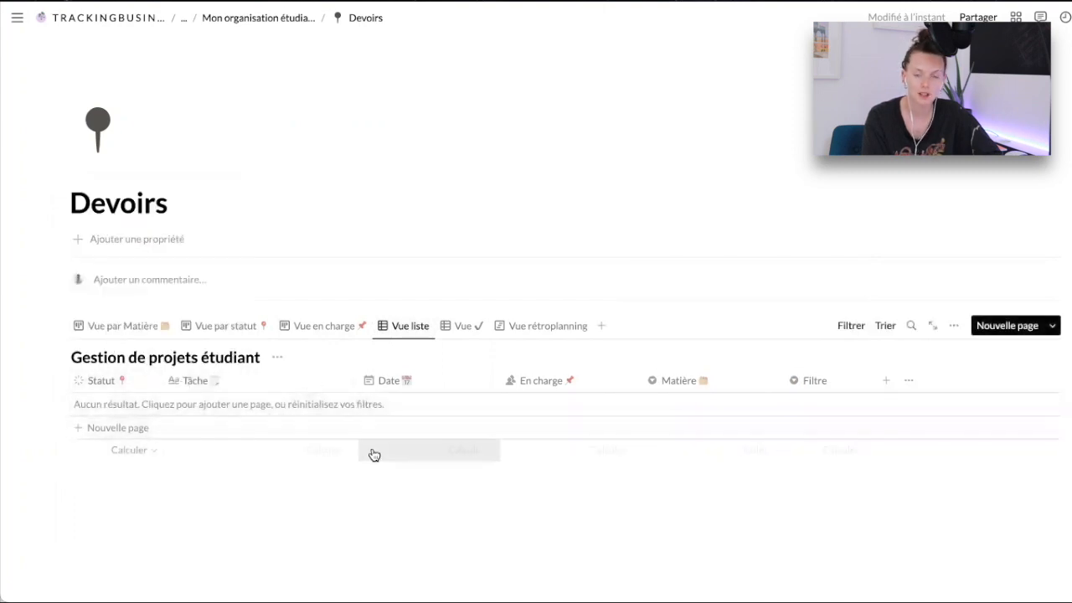
click(459, 332)
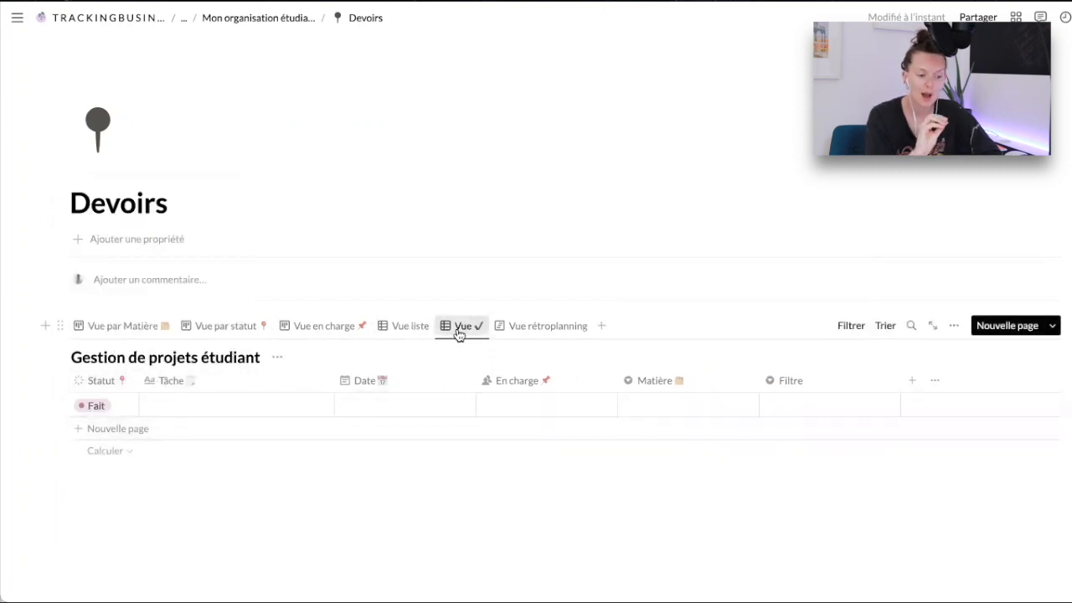
Set the blank row's Statut back to Pas commencé from the Vue ✓ view and return to Vue liste.
click(108, 405)
click(131, 248)
click(402, 328)
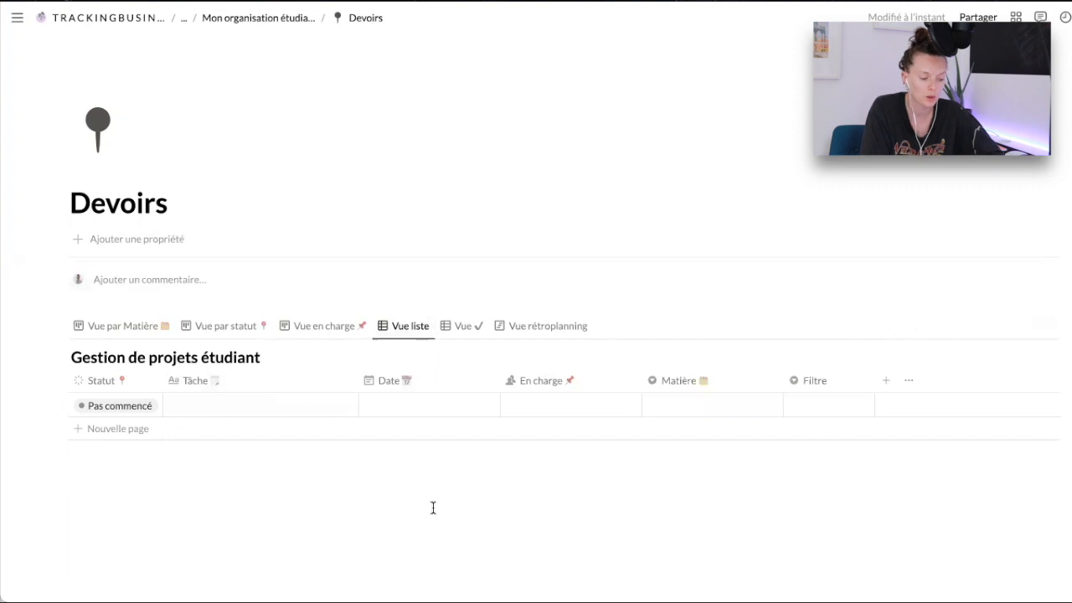
Add a page named "Devoir 1" under Matière 1 in Vue par Matière and give it a check mark icon.
click(123, 328)
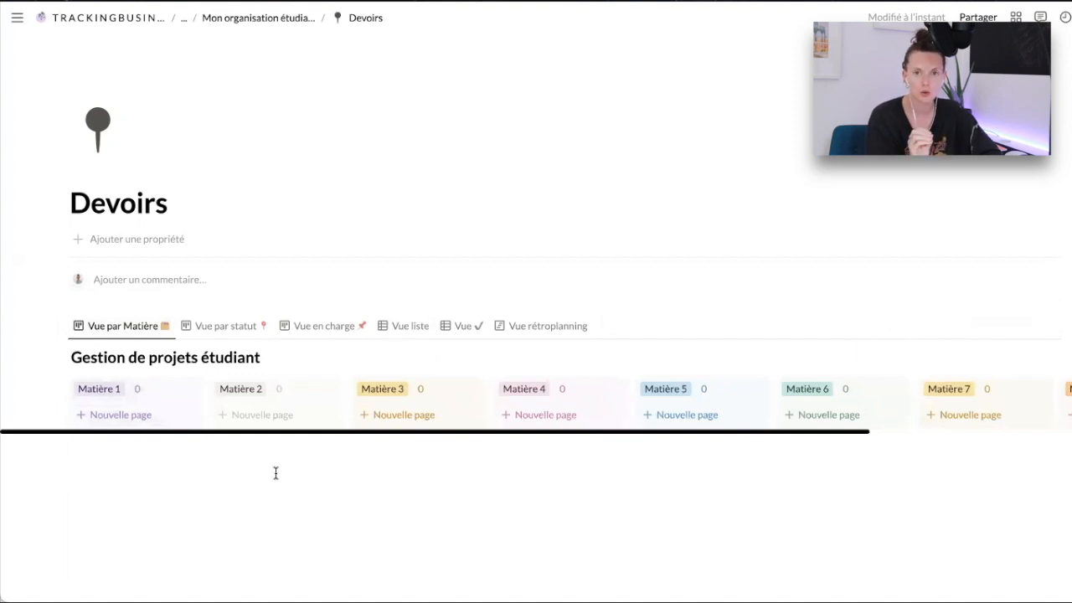
click(125, 416)
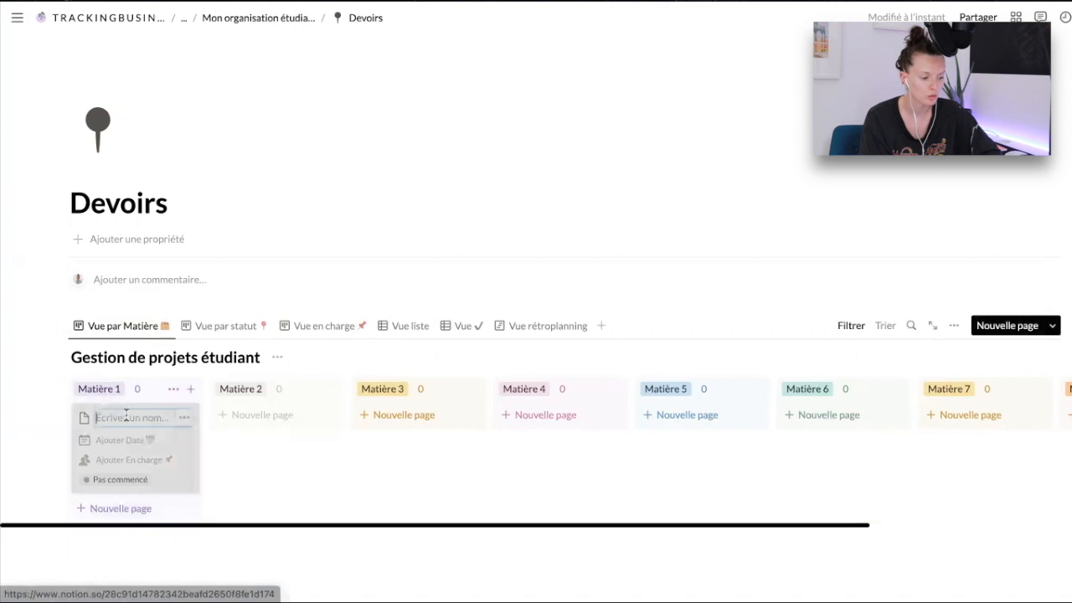
text(Devoir 1)
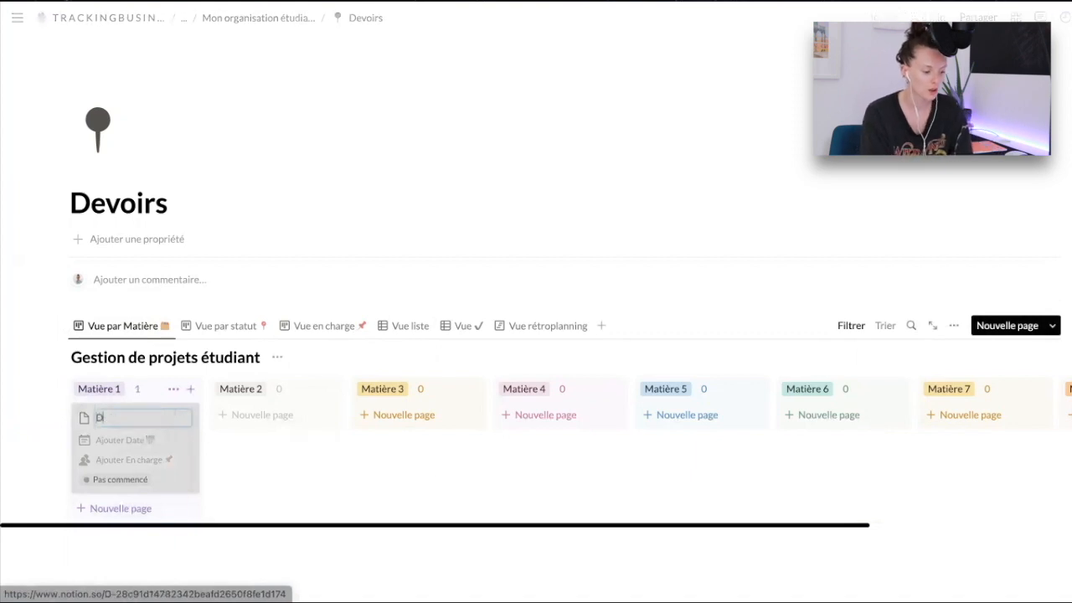
click(81, 419)
click(74, 448)
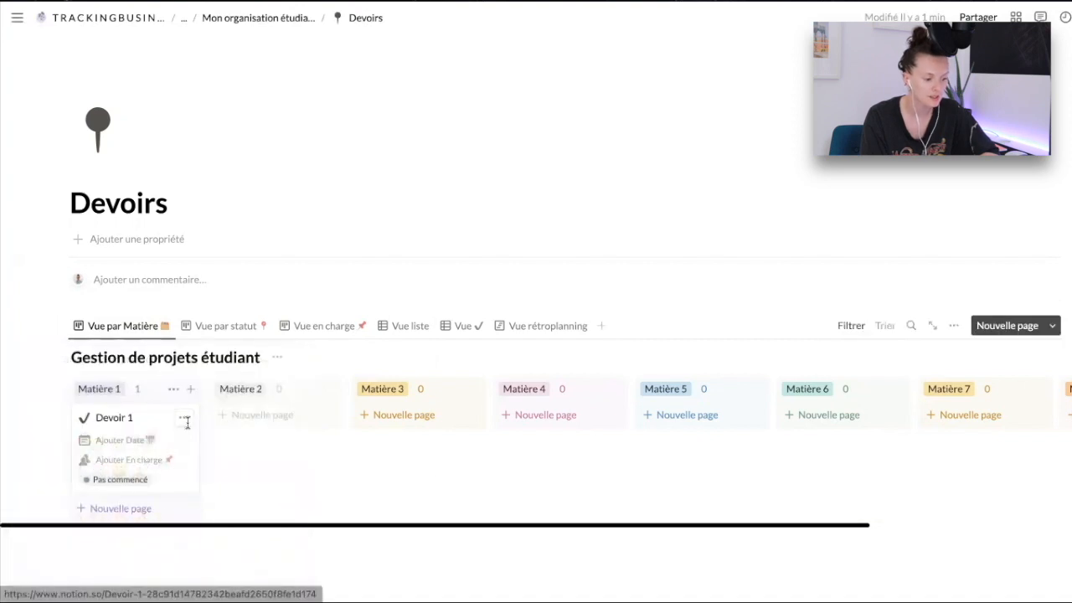
Set Devoir 1's date to 09/09/2022 and its status to En cours, checking the card in Vue par statut.
click(119, 440)
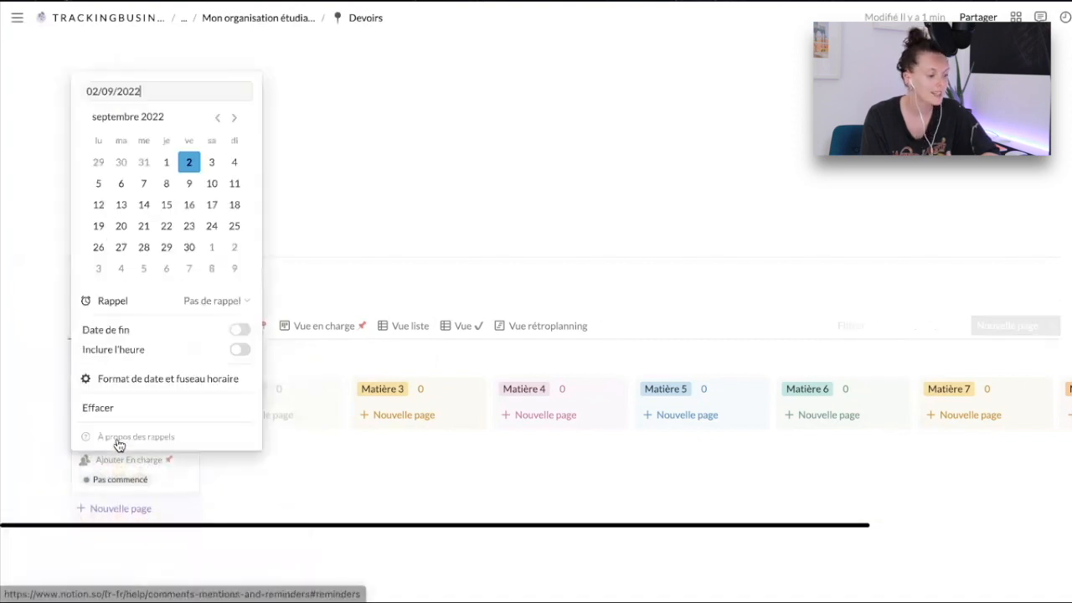
click(189, 184)
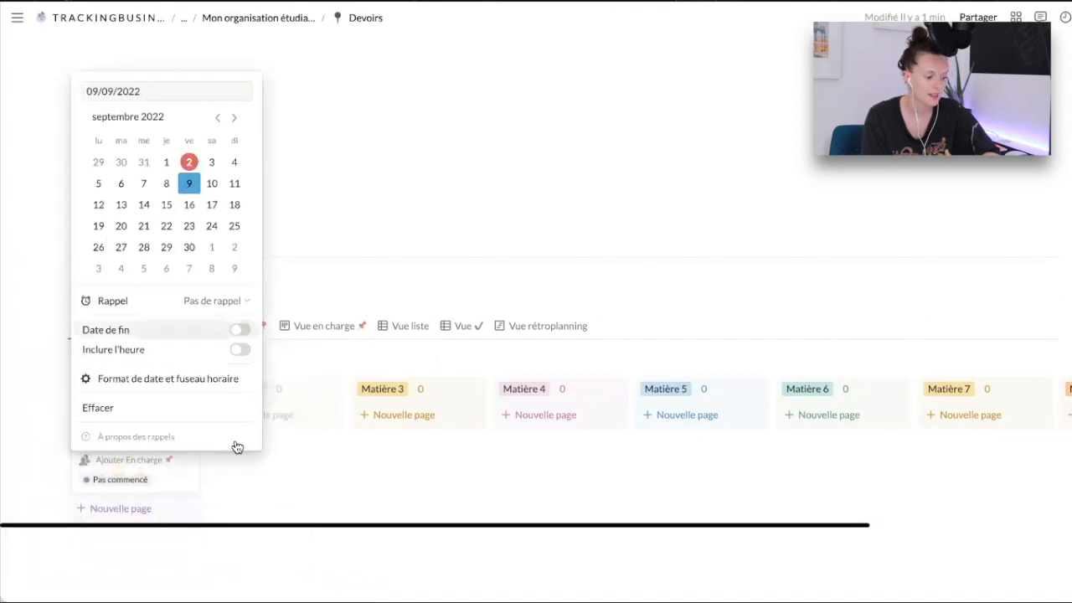
click(265, 480)
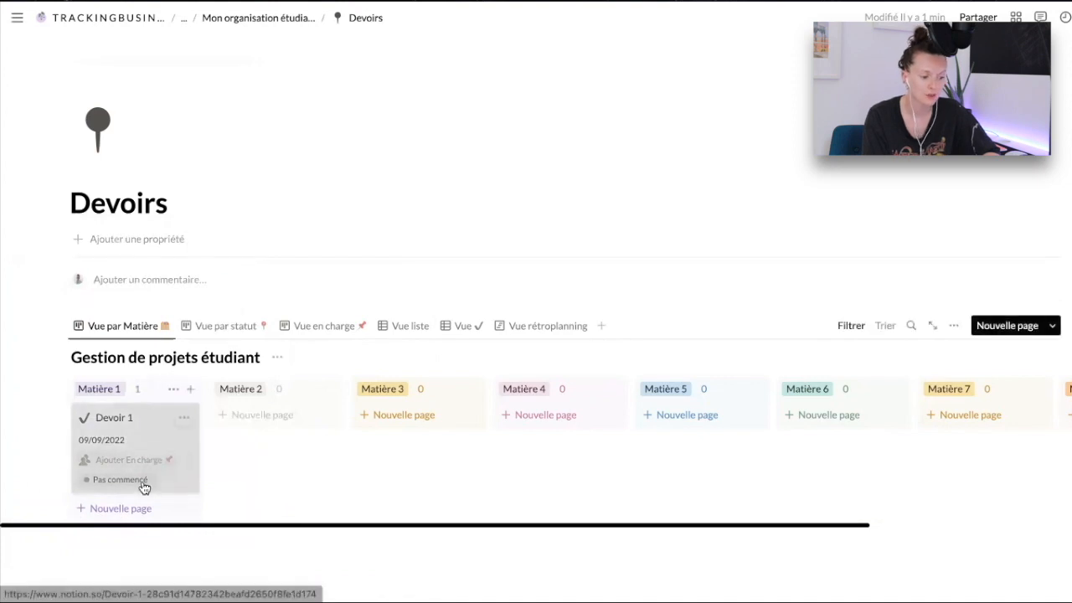
click(141, 479)
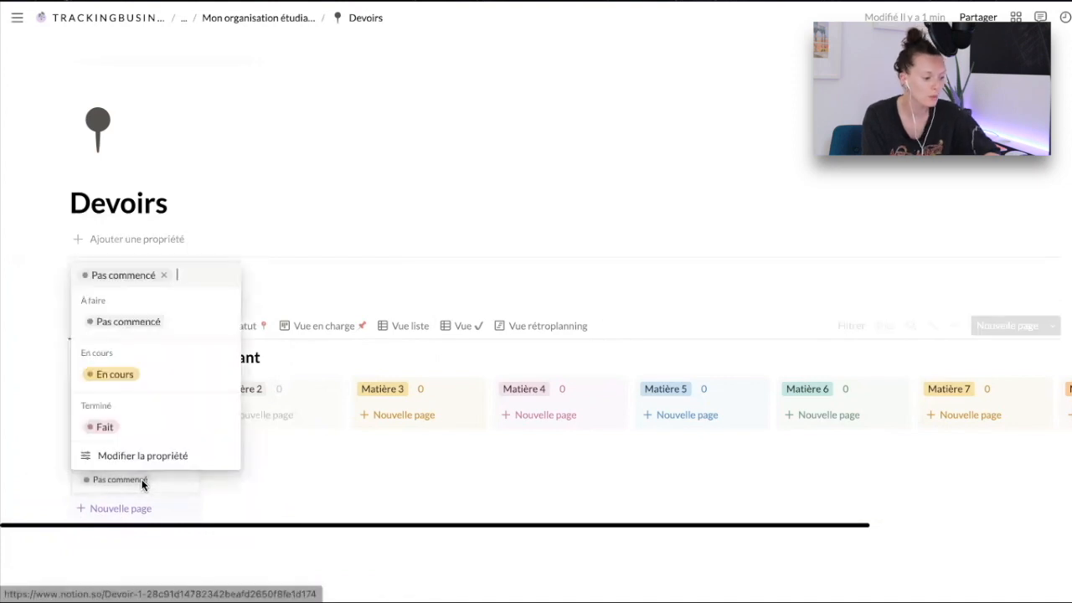
click(117, 375)
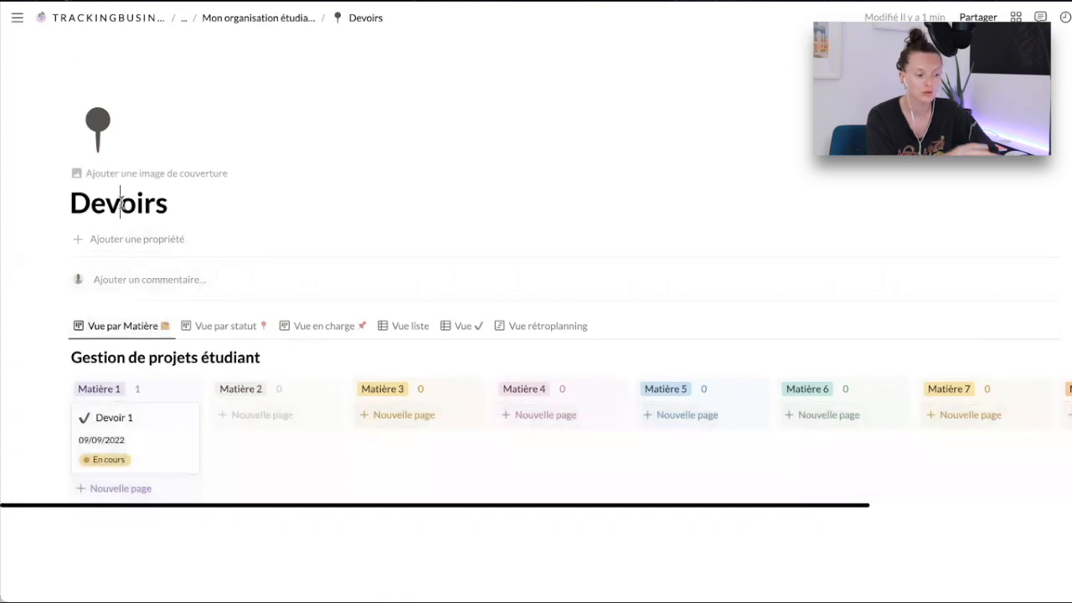
click(121, 204)
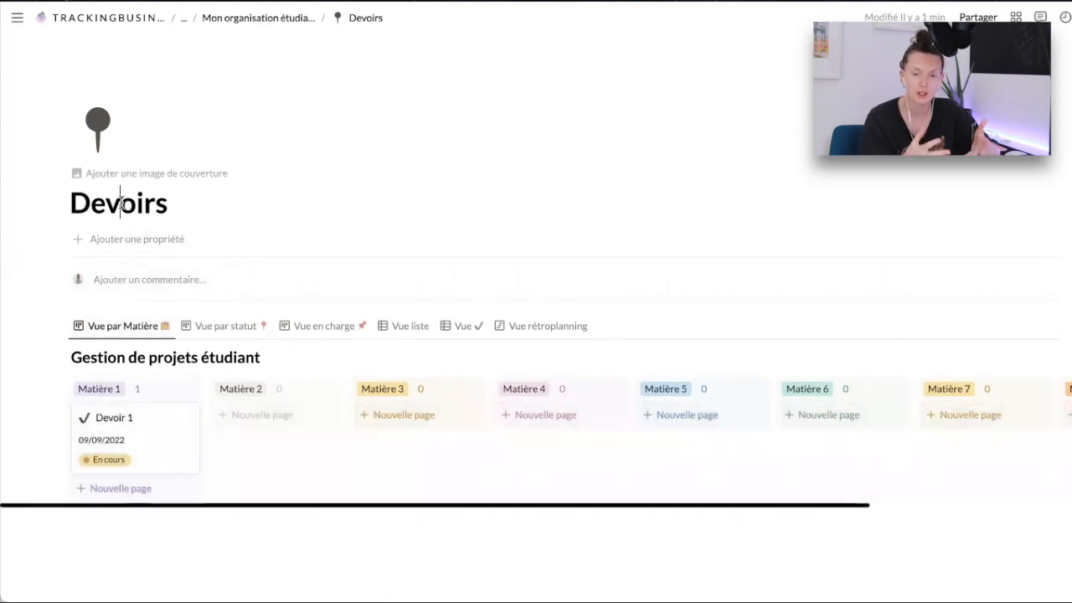
click(230, 329)
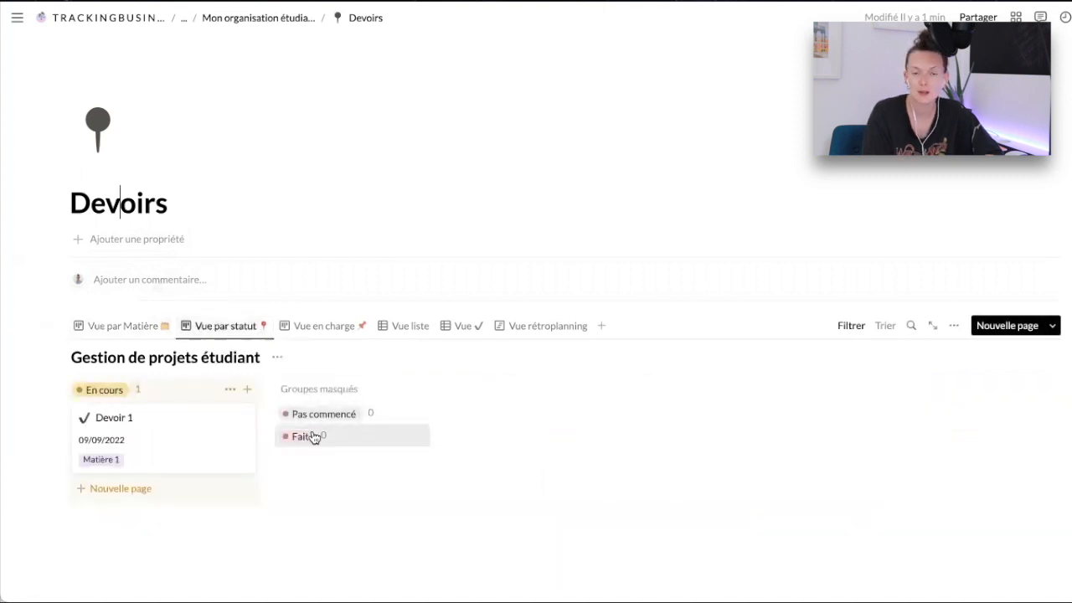
Add a page named "Devoir 2" under Matière 2 in Vue par Matière and set its date to 17/09/2022.
click(114, 326)
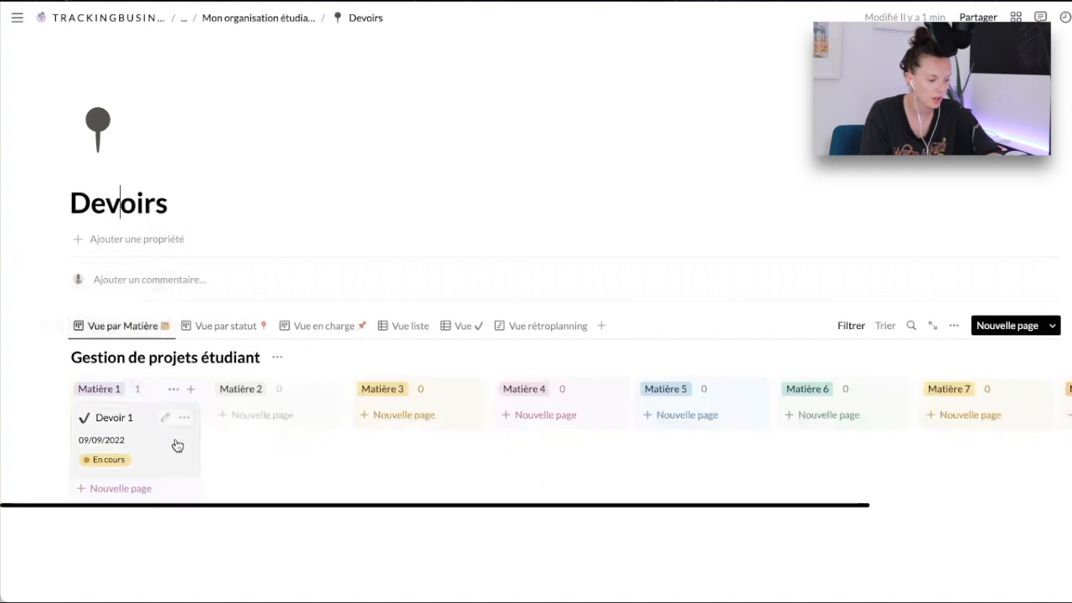
click(259, 413)
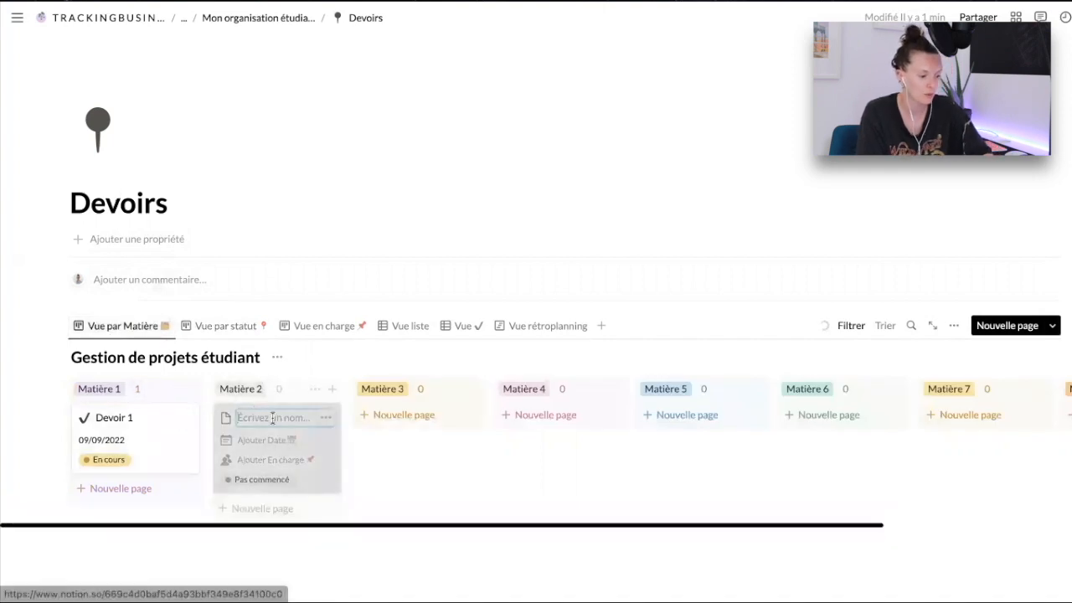
click(265, 479)
click(273, 316)
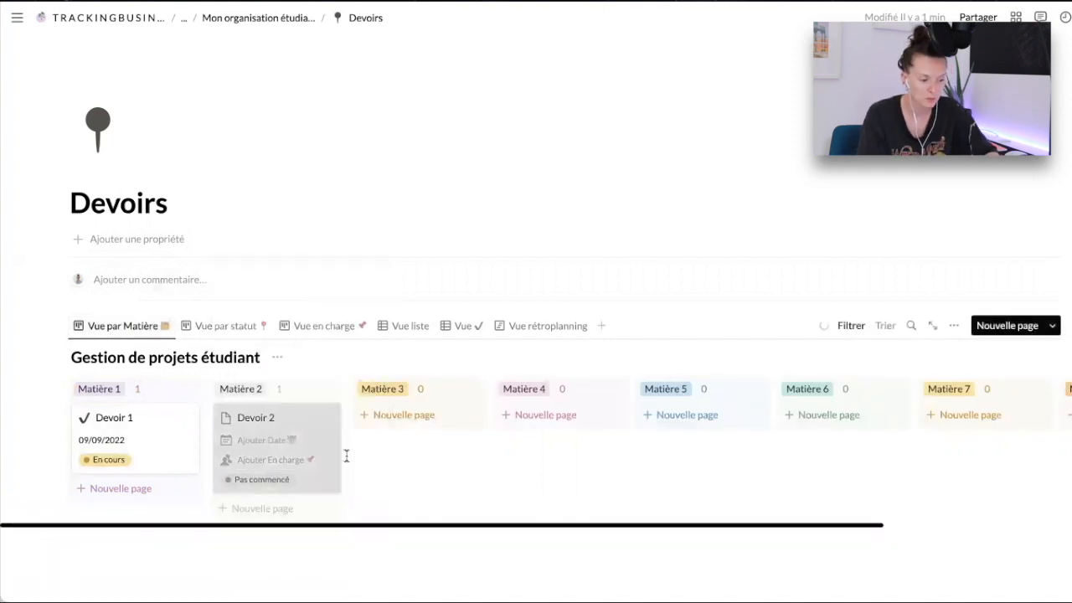
click(263, 438)
click(354, 205)
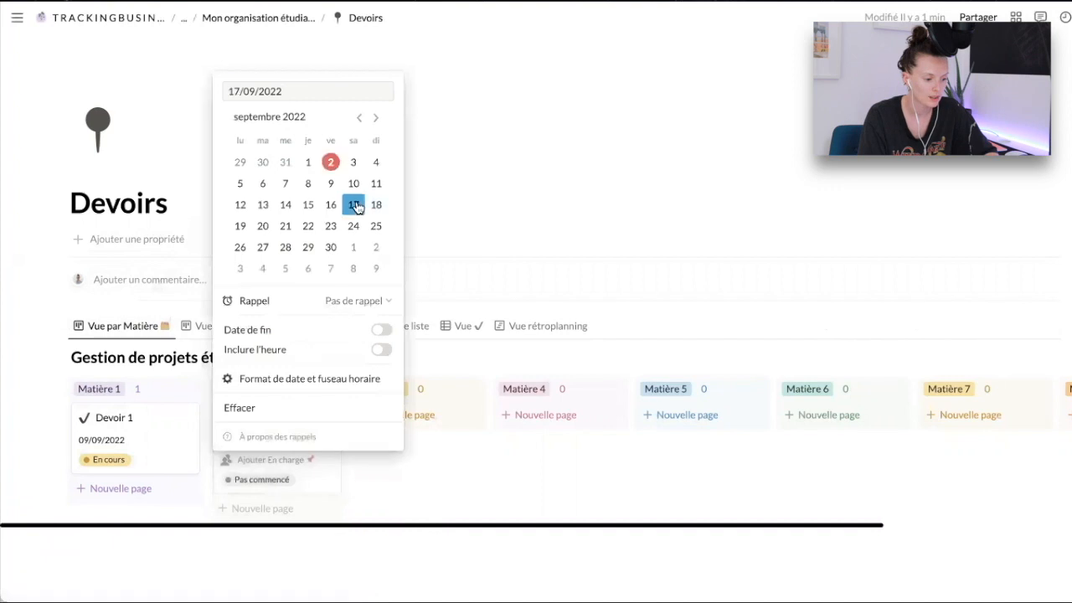
click(452, 257)
Examine the homework entries in Vue par statut, Vue en charge, Vue liste, Vue ✓ and Vue rétroplanning.
click(235, 326)
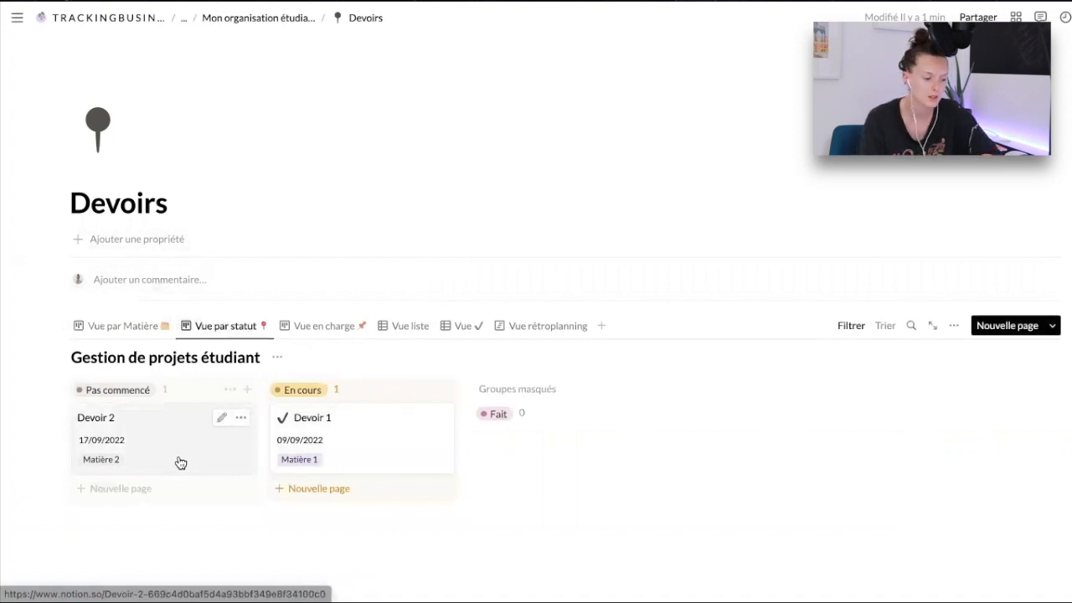
click(319, 331)
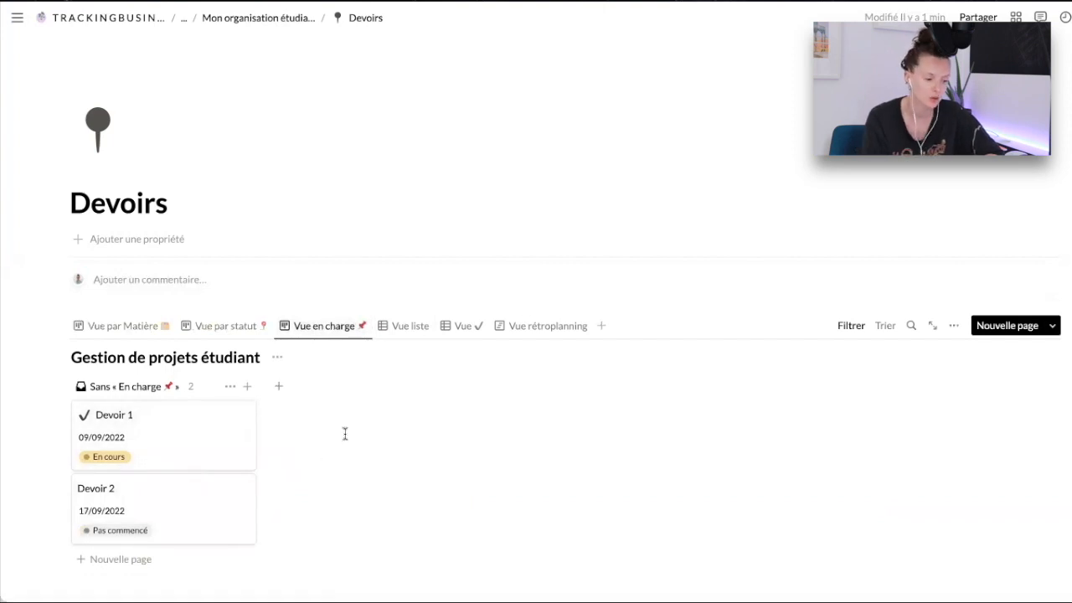
click(400, 326)
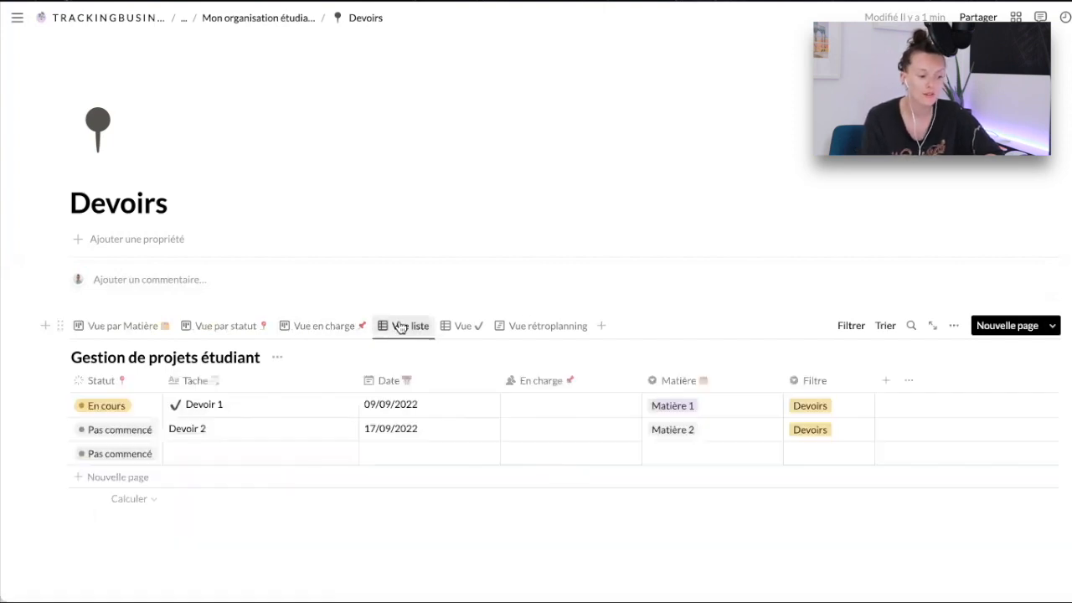
click(466, 326)
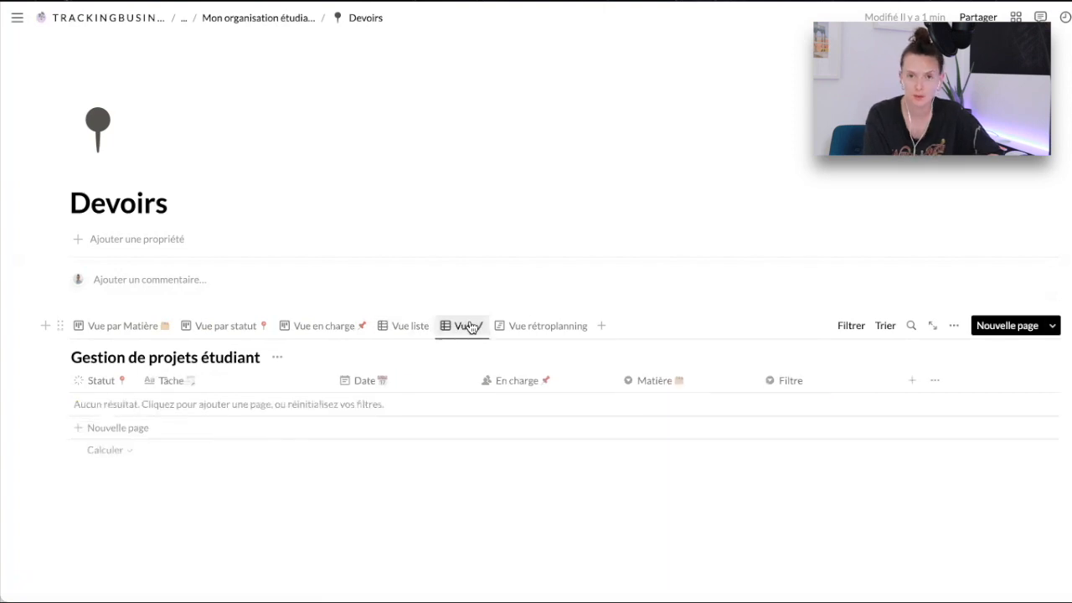
click(524, 326)
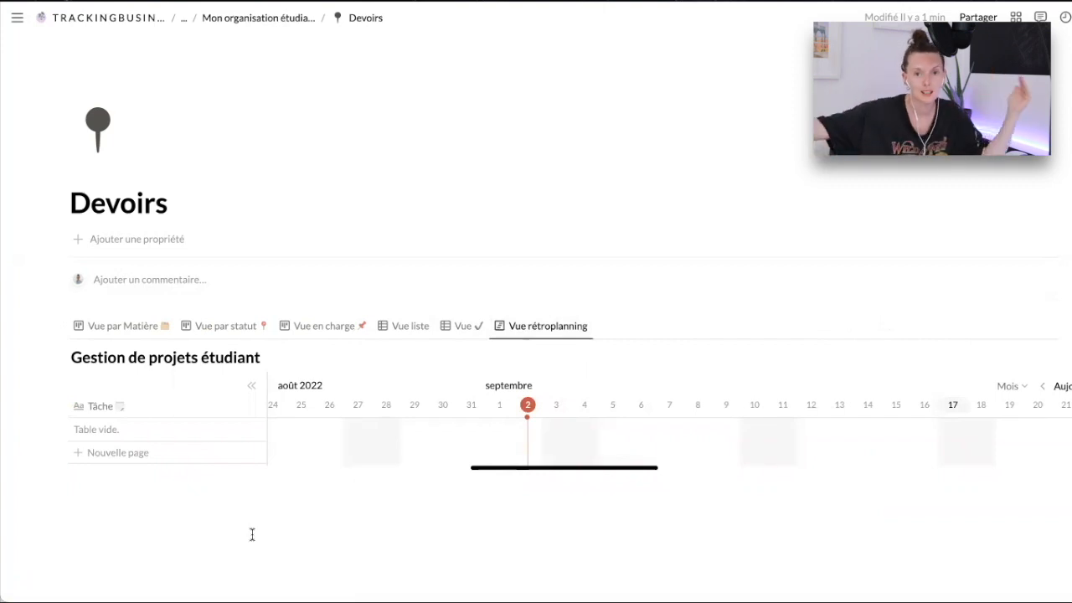
Add a page named "Projet Mousse de chocolat" in Vue rétroplanning.
click(111, 427)
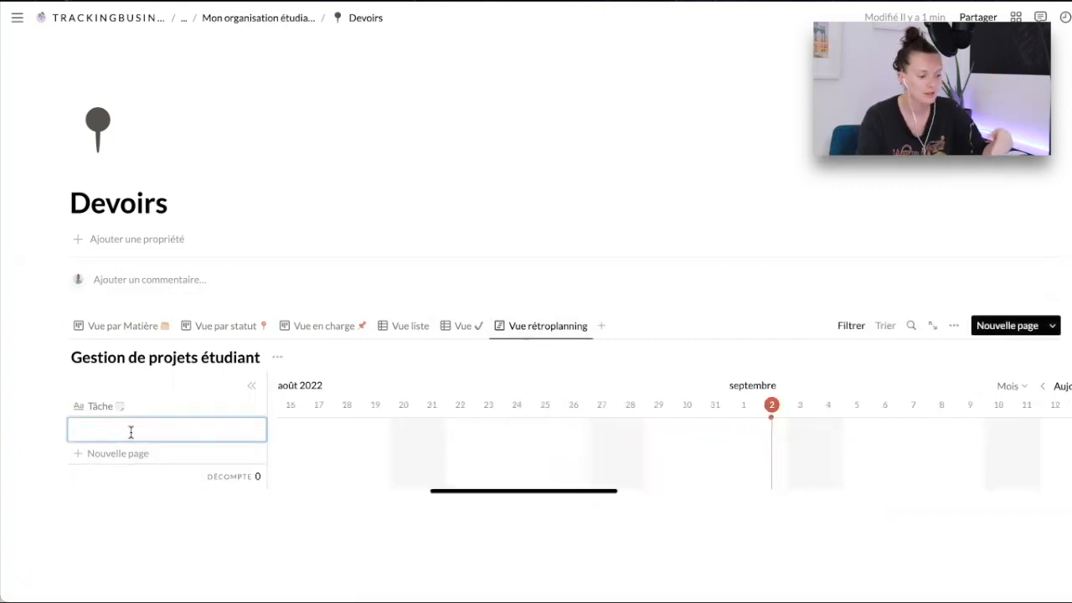
text(Prje)
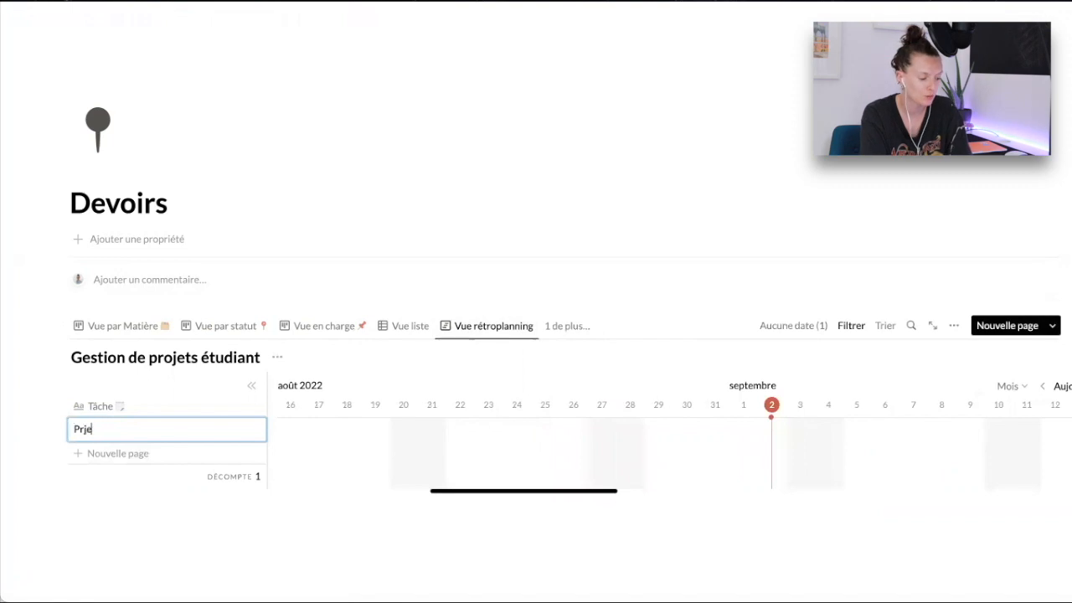
text(oket)
key(BackSpace)
key(BackSpace)
key(BackSpace)
text(jet)
text( Moou)
key(BackSpace)
key(BackSpace)
text(usse de chocolat)
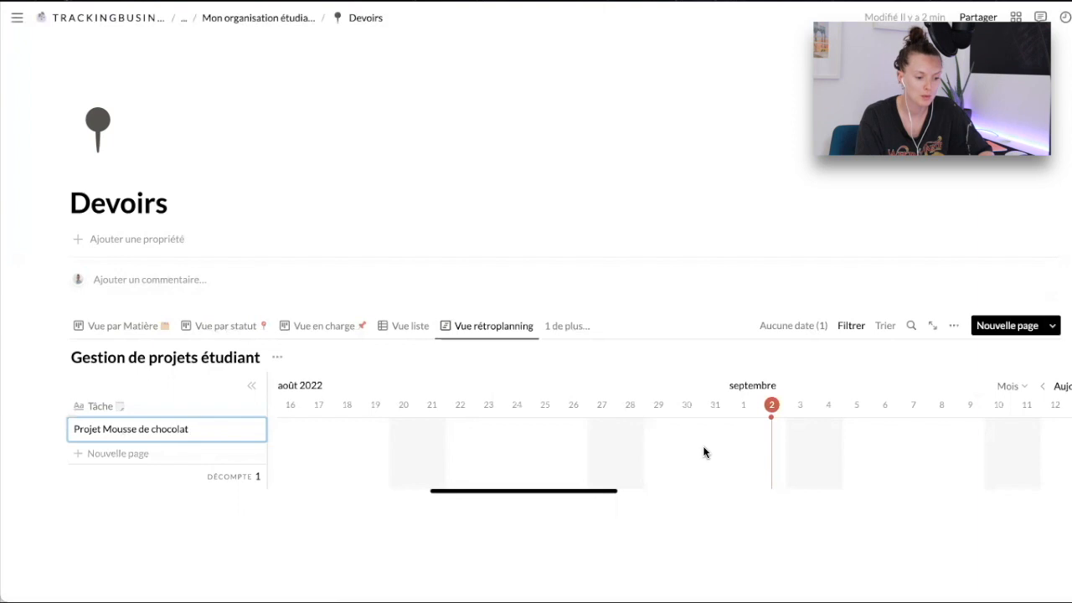
Schedule Projet Mousse de chocolat on the timeline from 09/09/2022 to 30/09/2022.
click(971, 428)
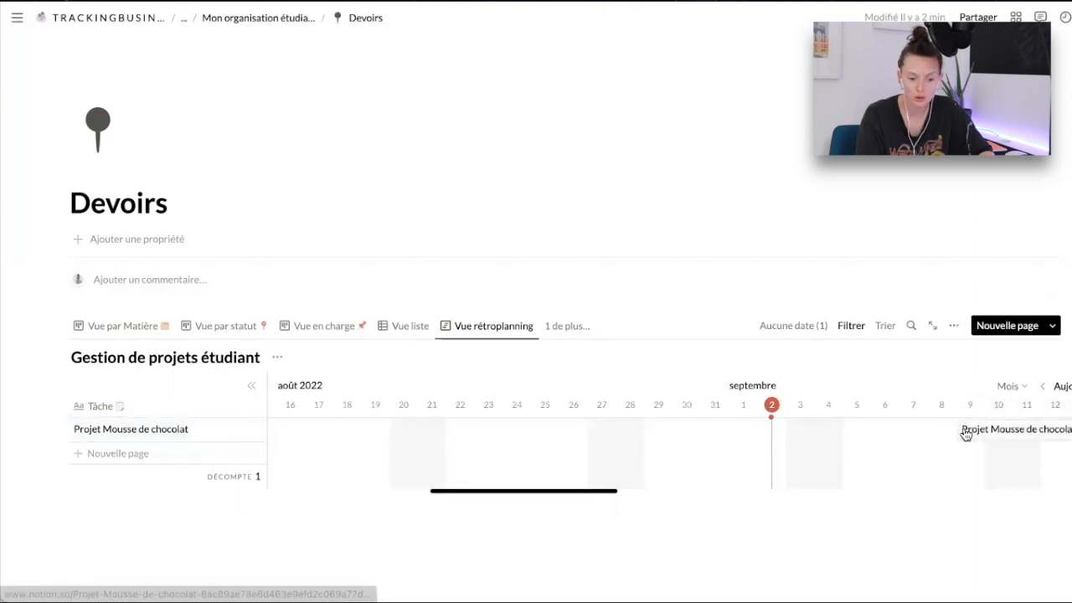
scroll(963, 435, right, 2)
drag(926, 430, 1036, 429)
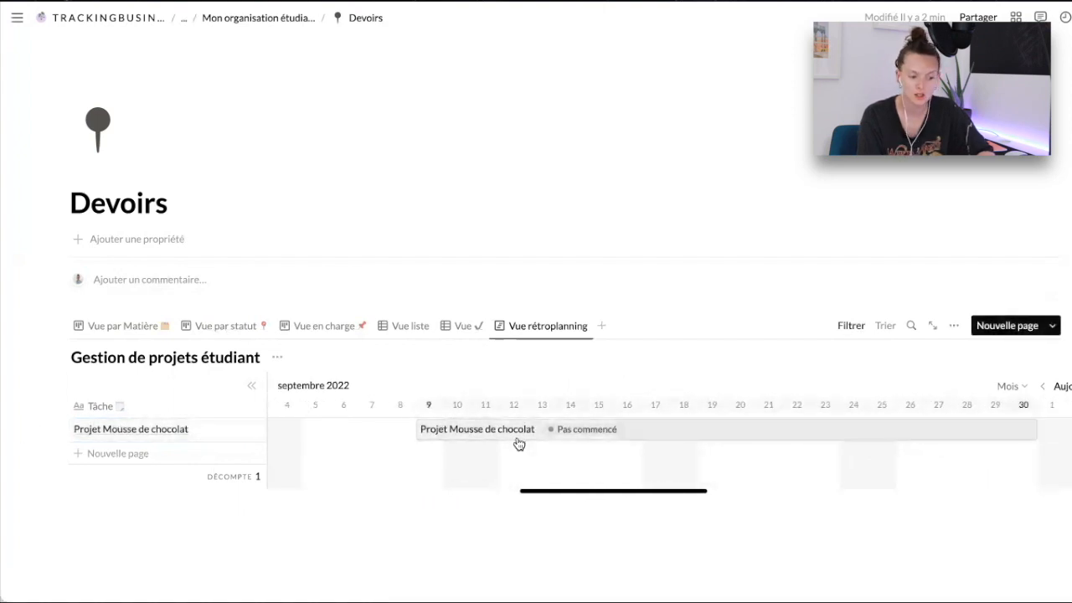
Set Projet Mousse de chocolat's Matière to Matière 4 and assign a person in charge on its page.
mouse_move(232, 438)
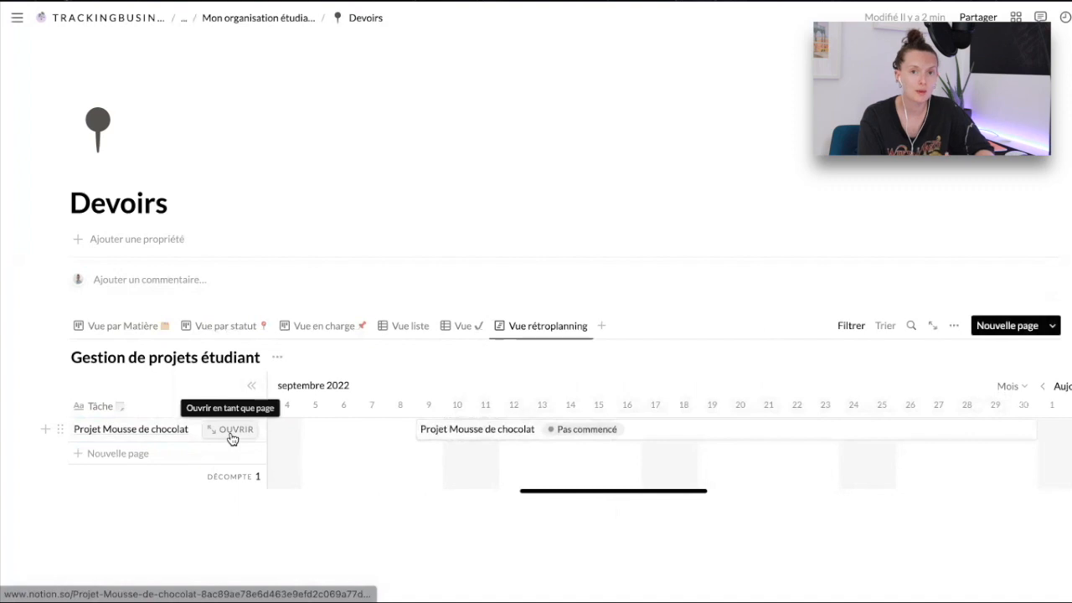
click(232, 438)
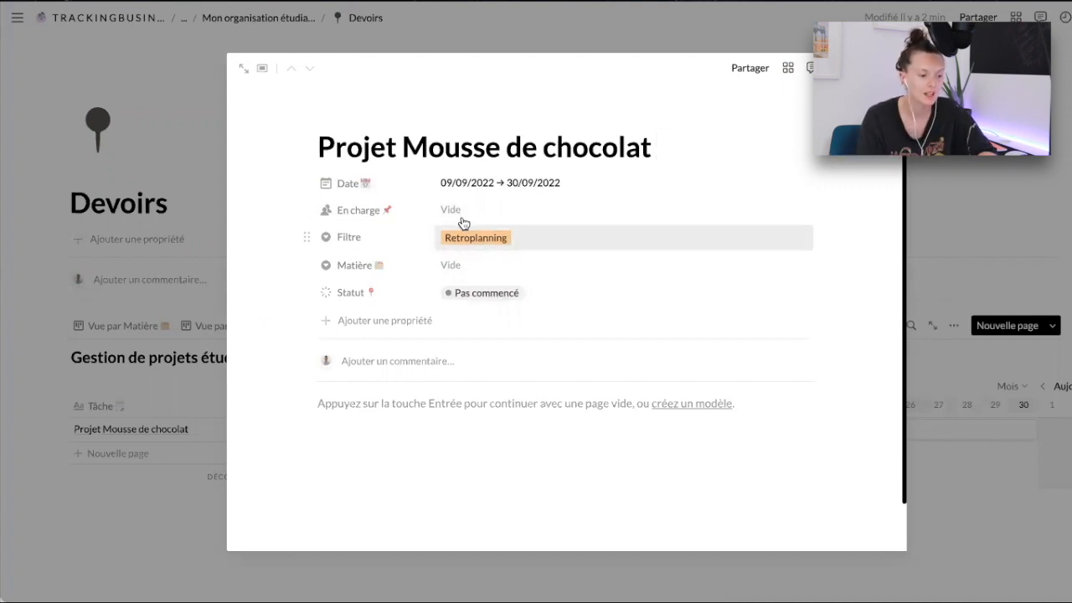
click(486, 270)
click(486, 371)
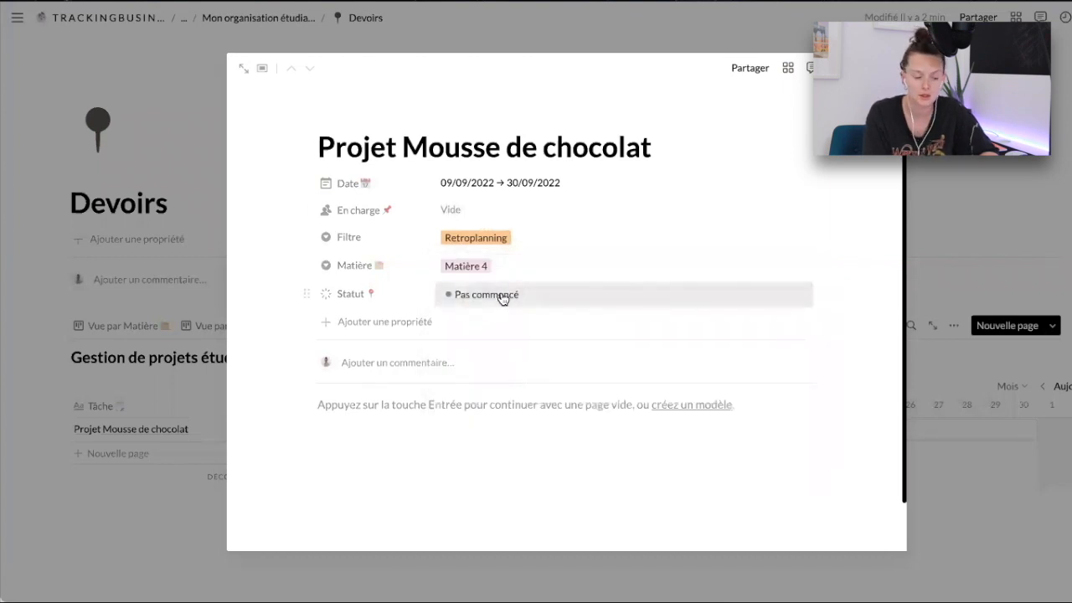
key(Escape)
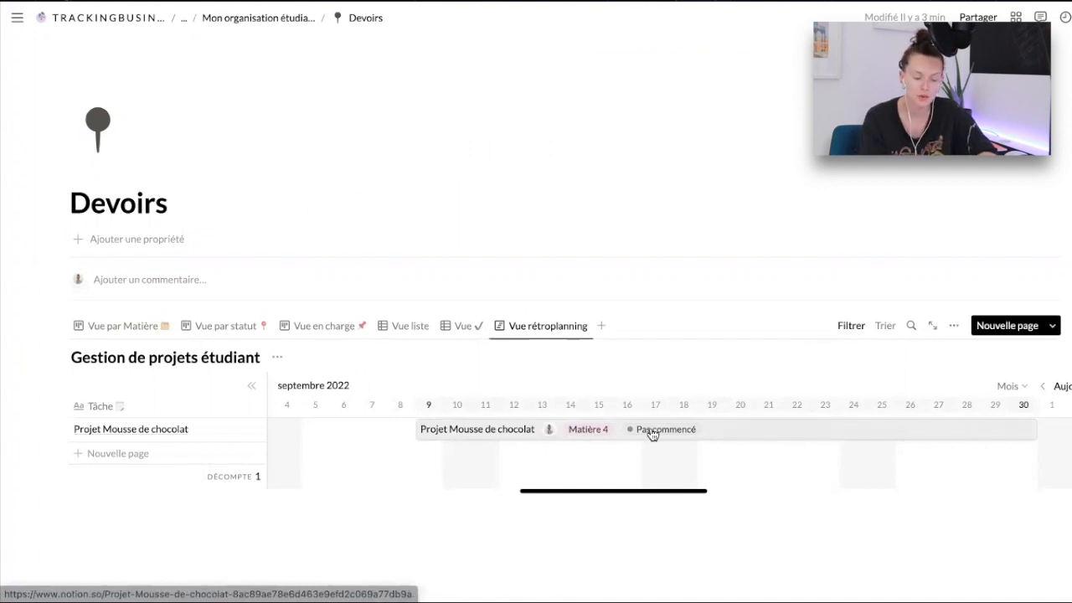
Add a page named "Projet X" in Vue rétroplanning and schedule it from 12 to 16 September 2022.
click(133, 453)
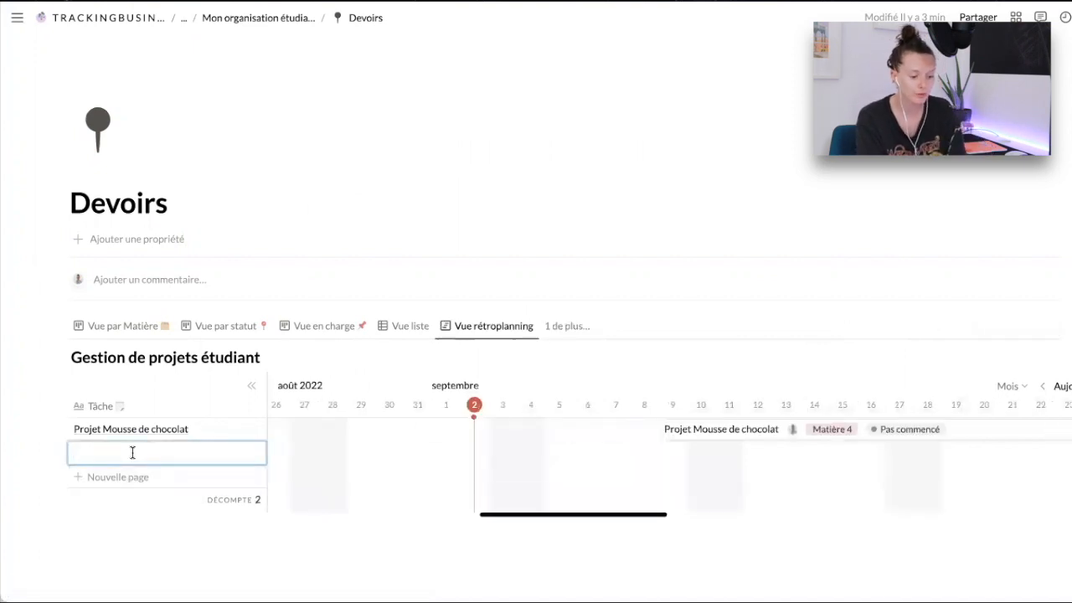
text(Projet X)
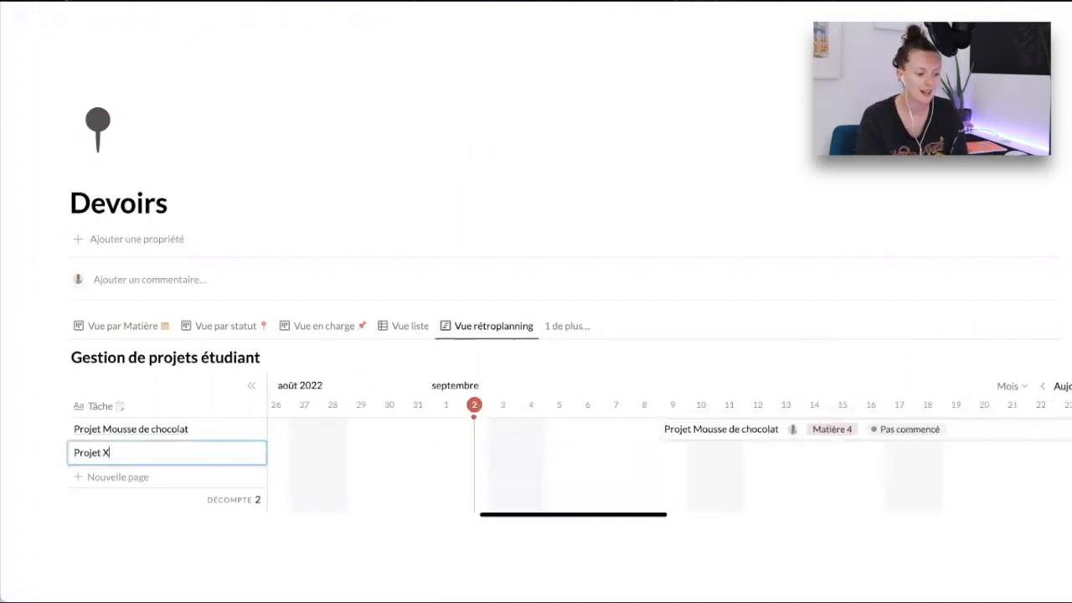
click(769, 452)
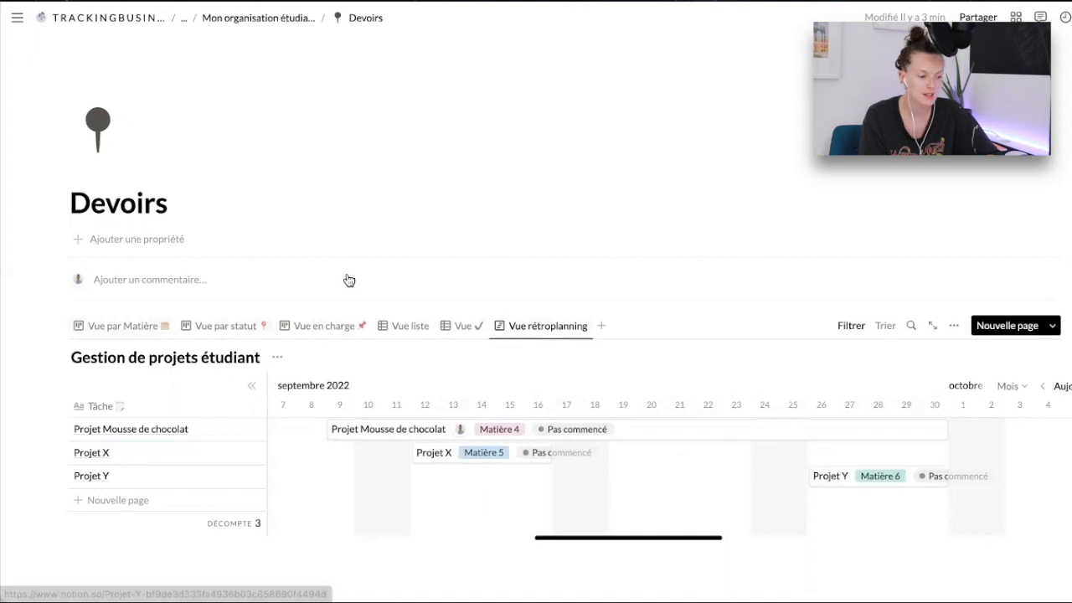
Examine the homework cards in Vue par Matière and the properties on Devoir 1's page.
click(132, 328)
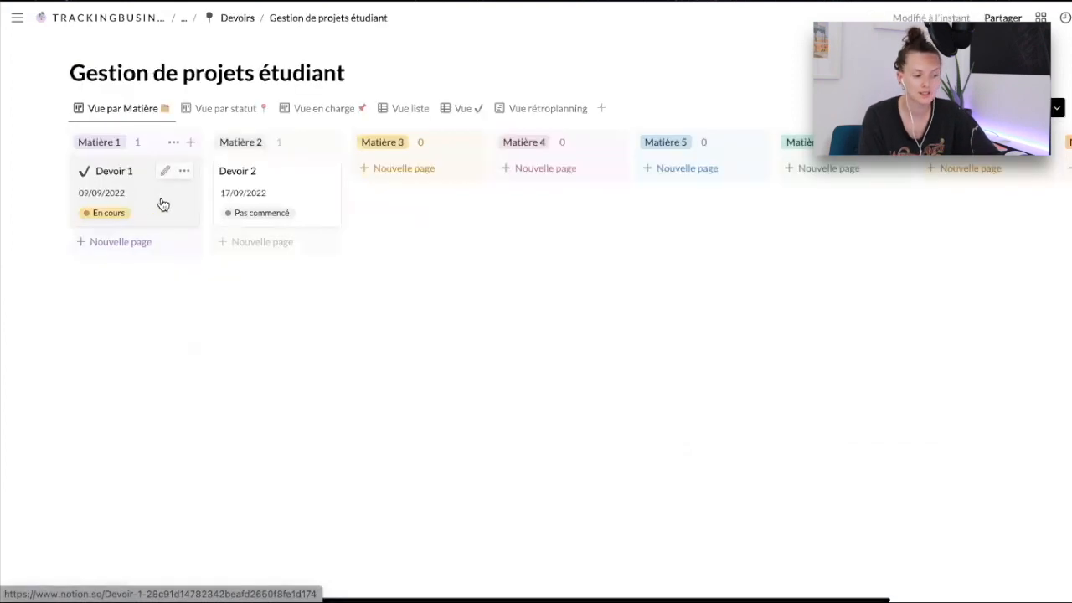
click(139, 196)
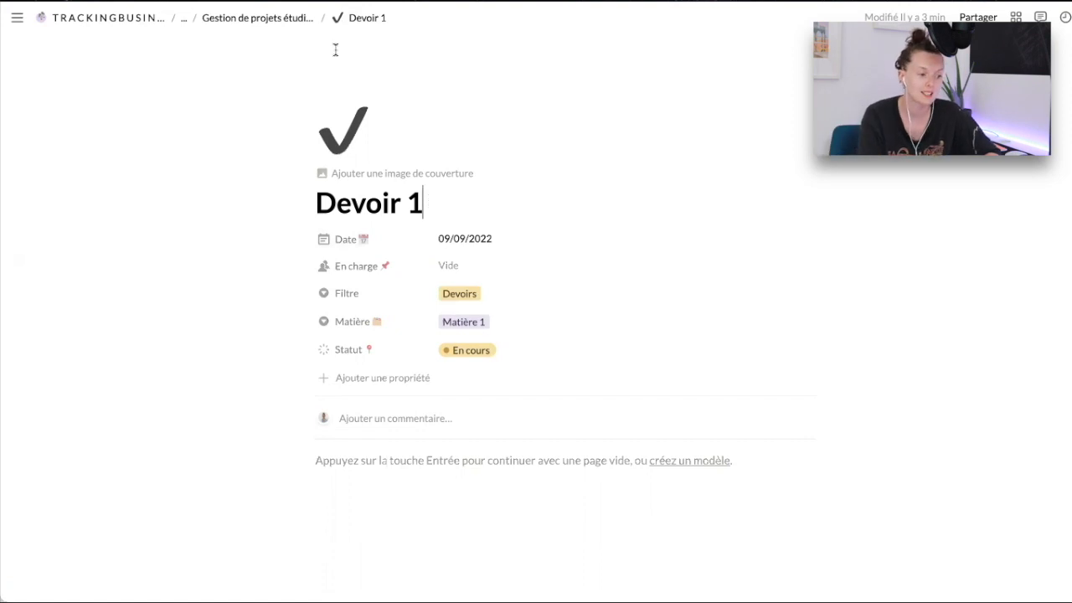
click(261, 19)
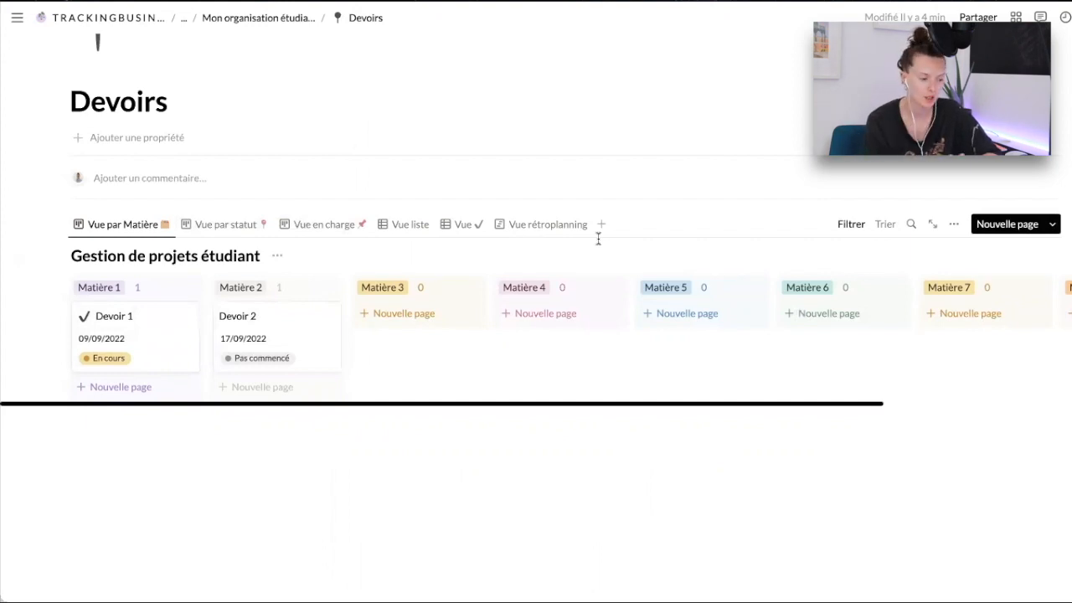
Go to the Cours page and insert a gallery database view in its body.
click(289, 21)
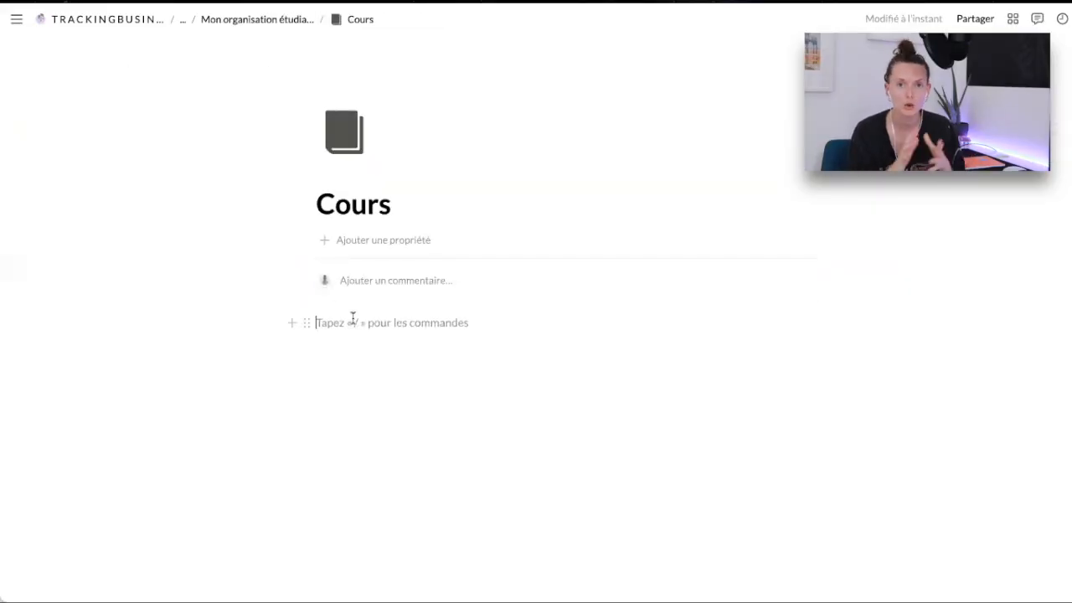
text(/)
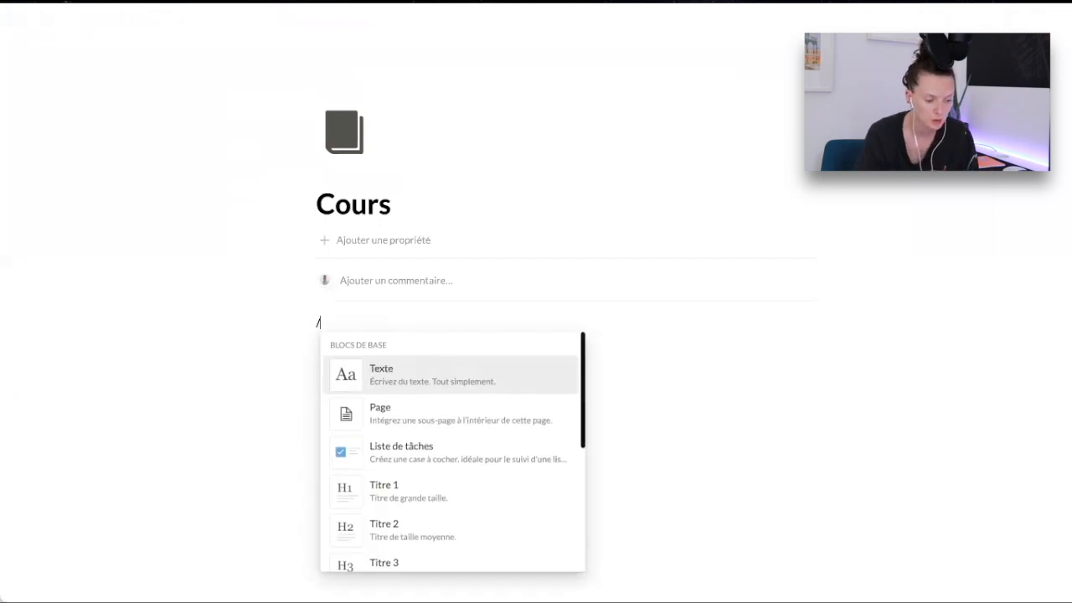
text(gall)
key(Return)
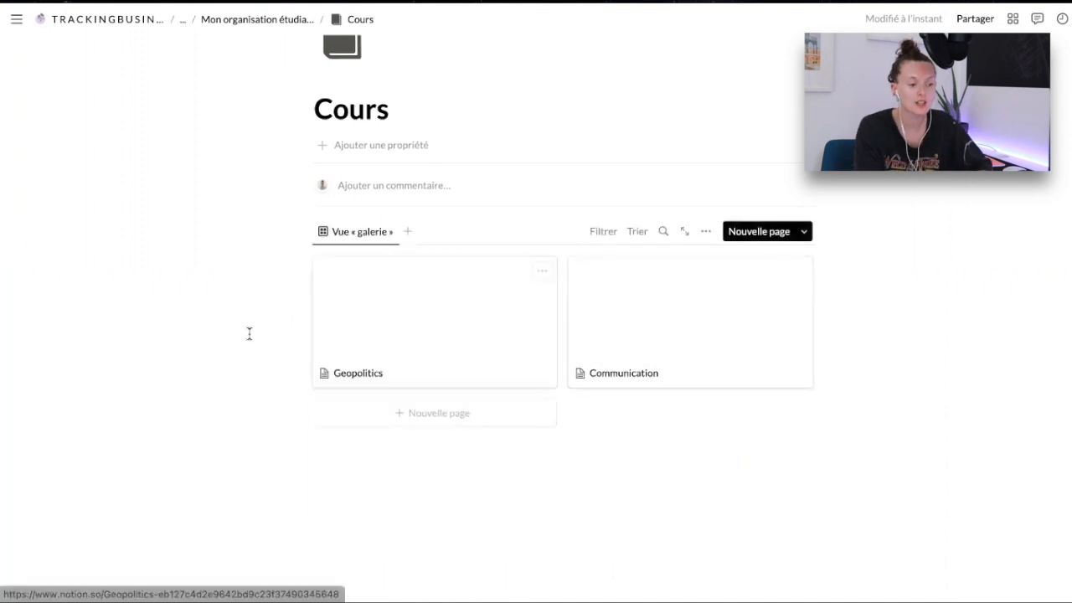
Delete the Geopolitics and Communication pages from the Cours gallery and add a page named "Cours 1".
drag(286, 349, 627, 327)
key(Delete)
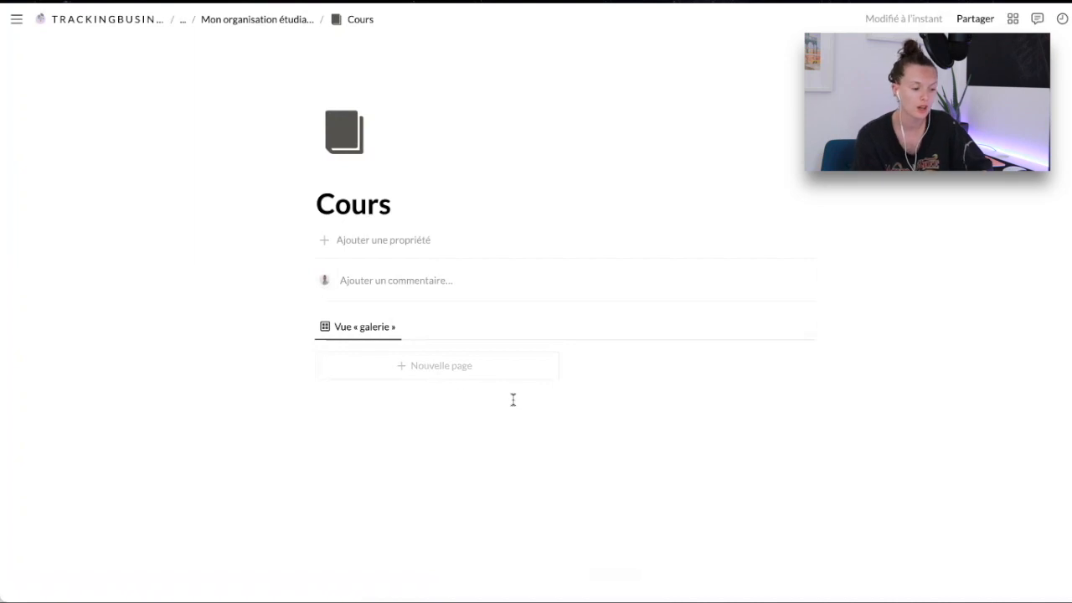
click(445, 374)
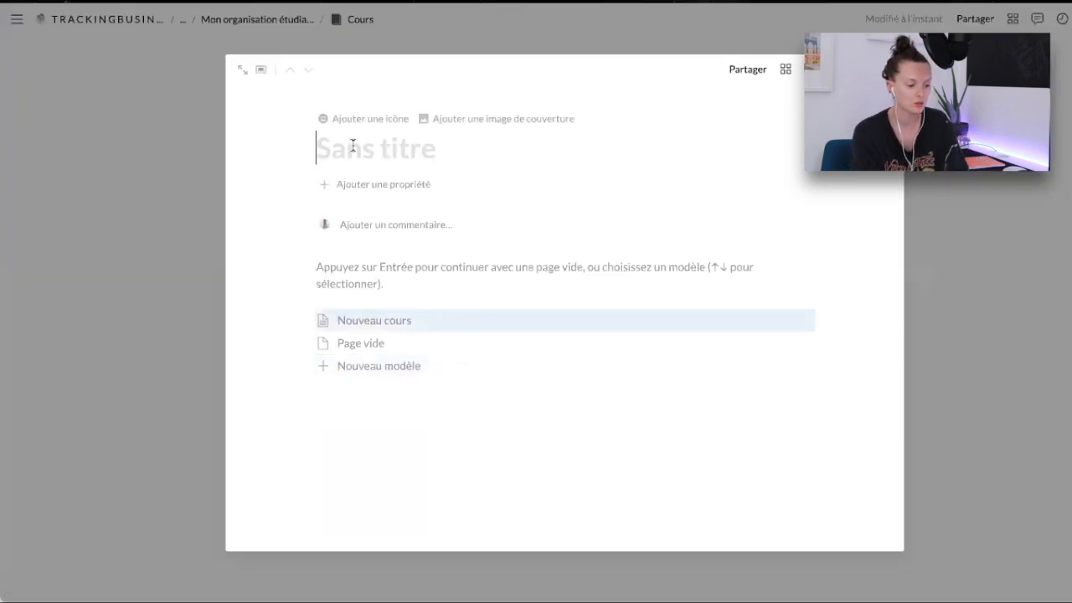
text(Cours 1)
click(195, 309)
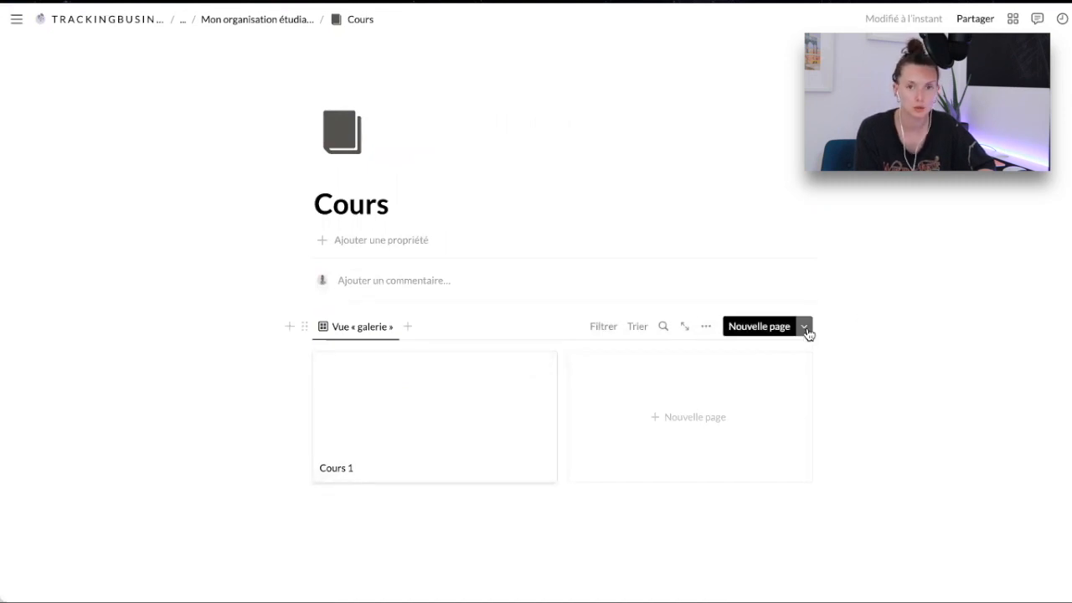
Create a template named "Nouveau Cours" containing a gallery with Prise de notes cours, Dates, Informations diverses and Fiches.
click(806, 330)
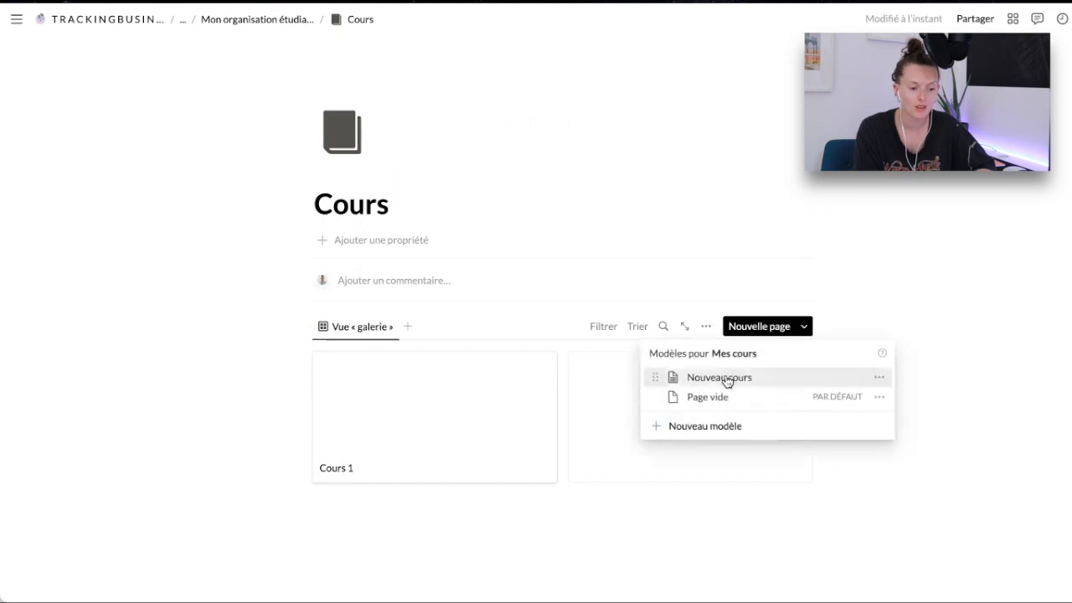
click(716, 422)
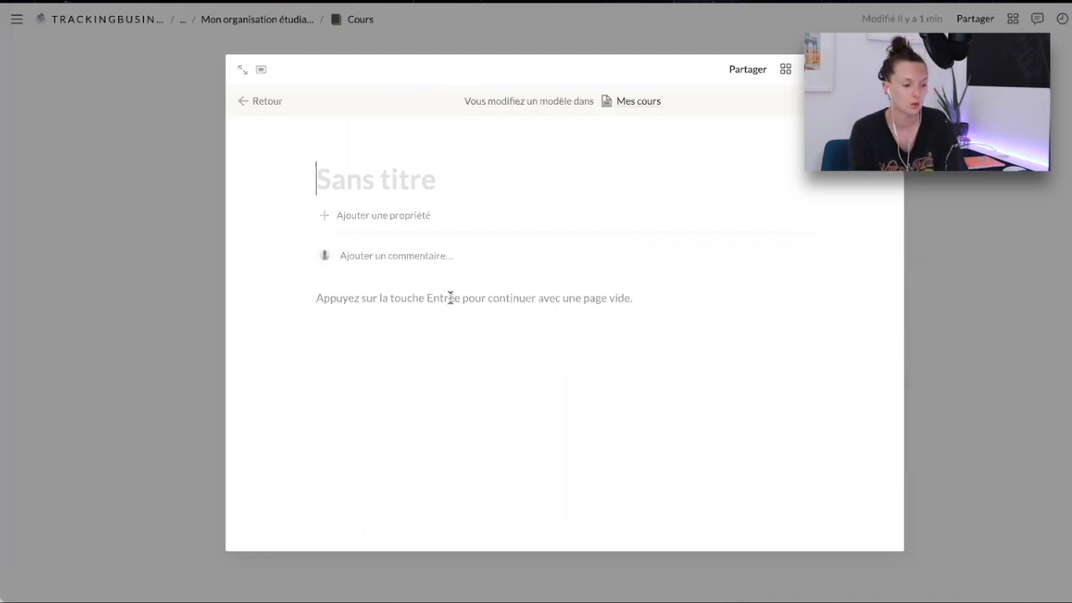
text(Nouveau )
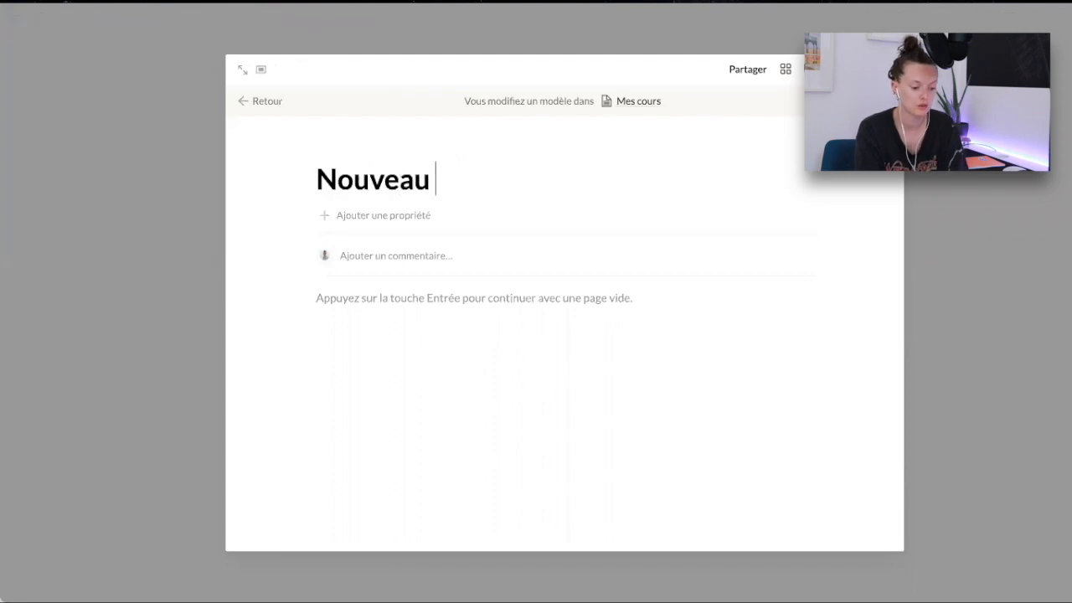
text(Cour)
key(BackSpace)
text(urs)
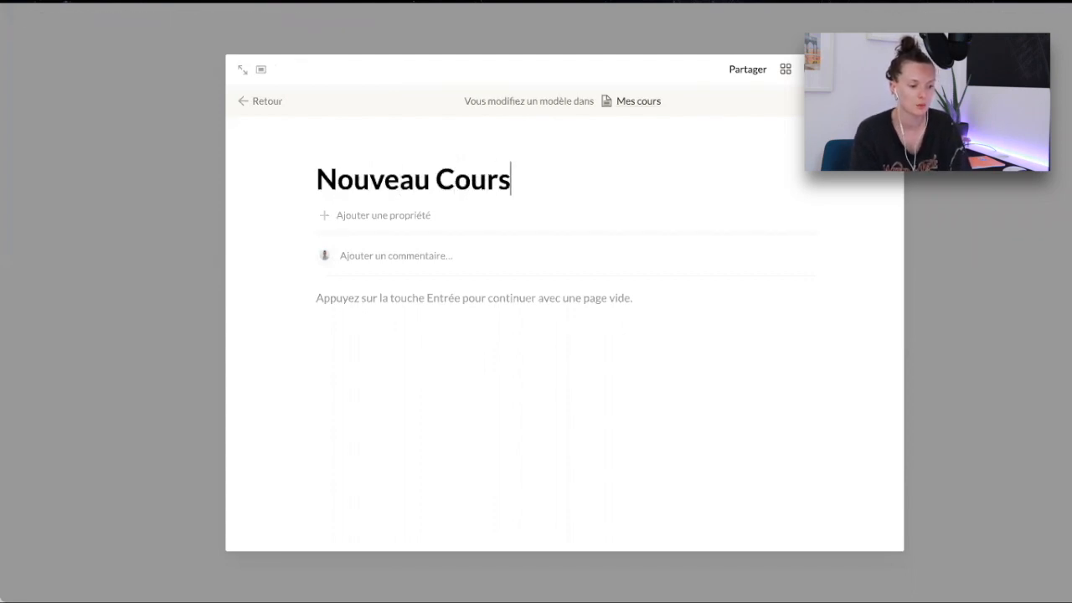
click(407, 297)
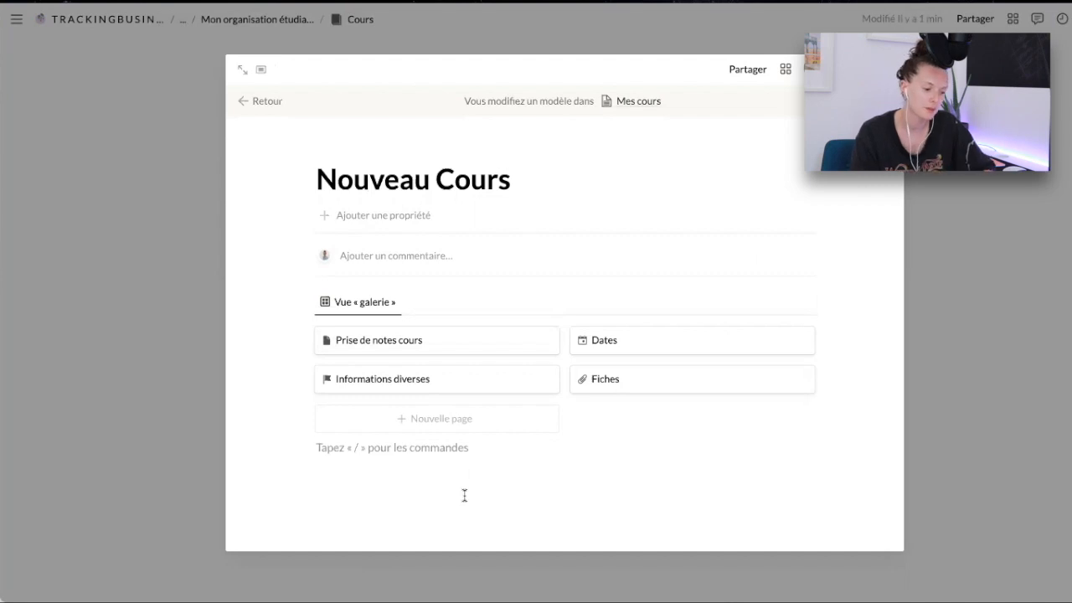
In the template's Prise de notes cours page, try out a collapsible level 1 heading below Introduction.
click(428, 340)
click(443, 399)
click(329, 403)
click(392, 428)
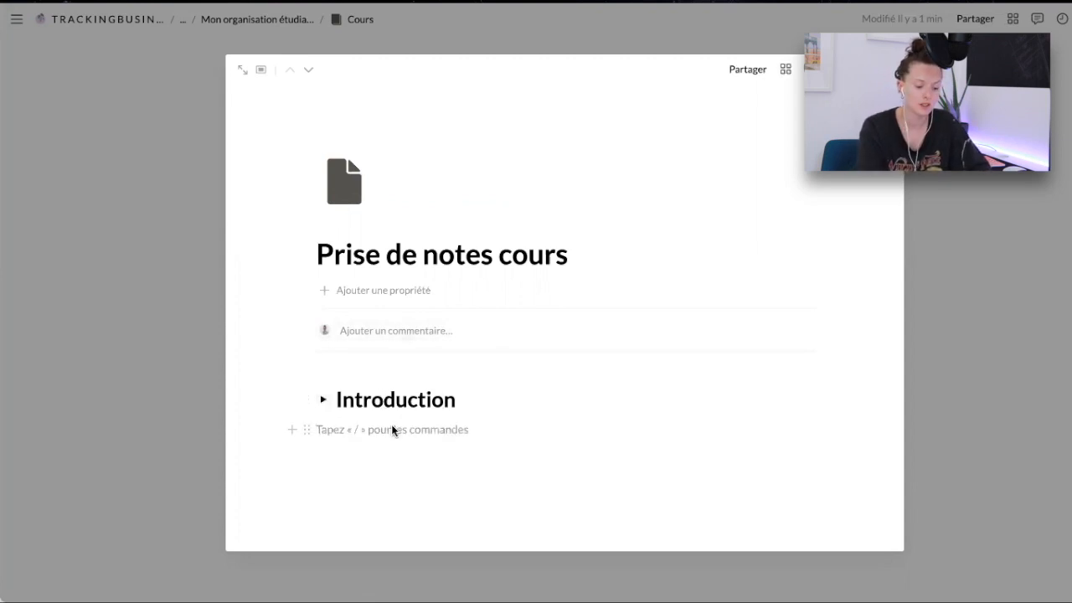
text(>)
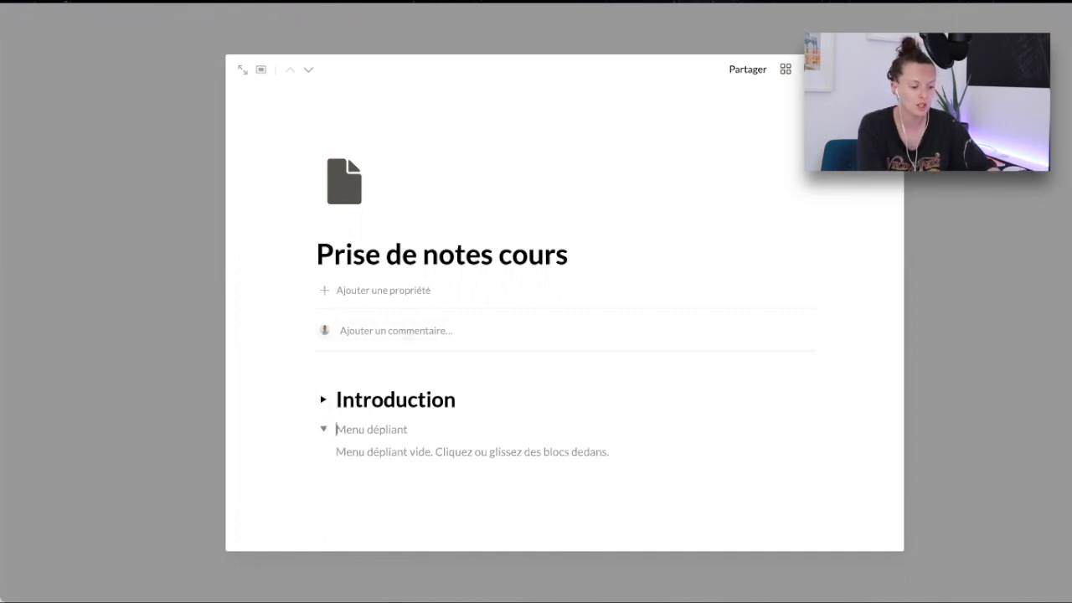
text(#)
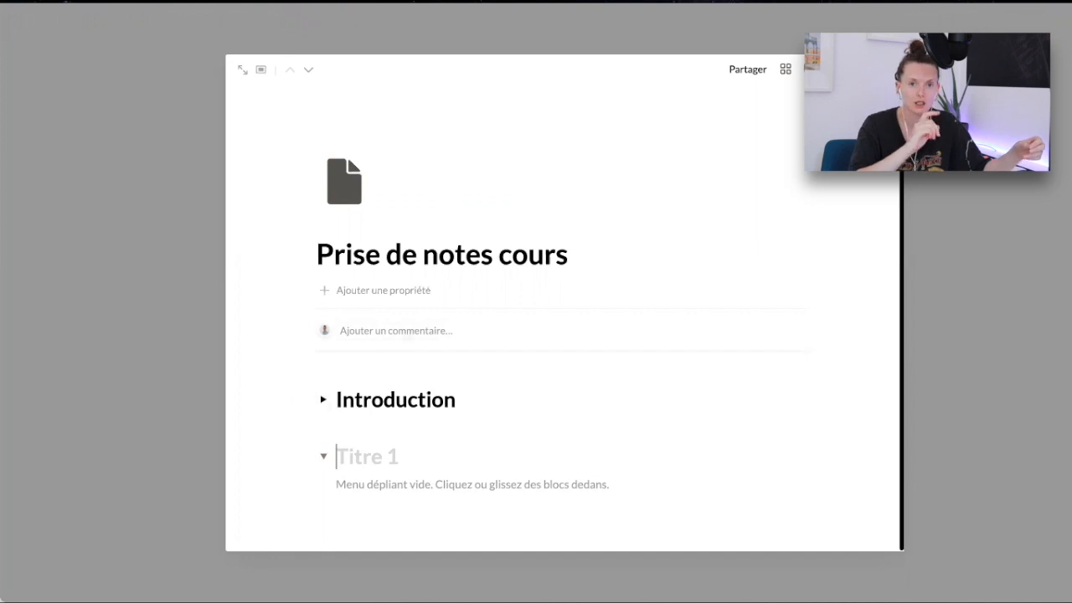
key(BackSpace)
key(BackSpace)
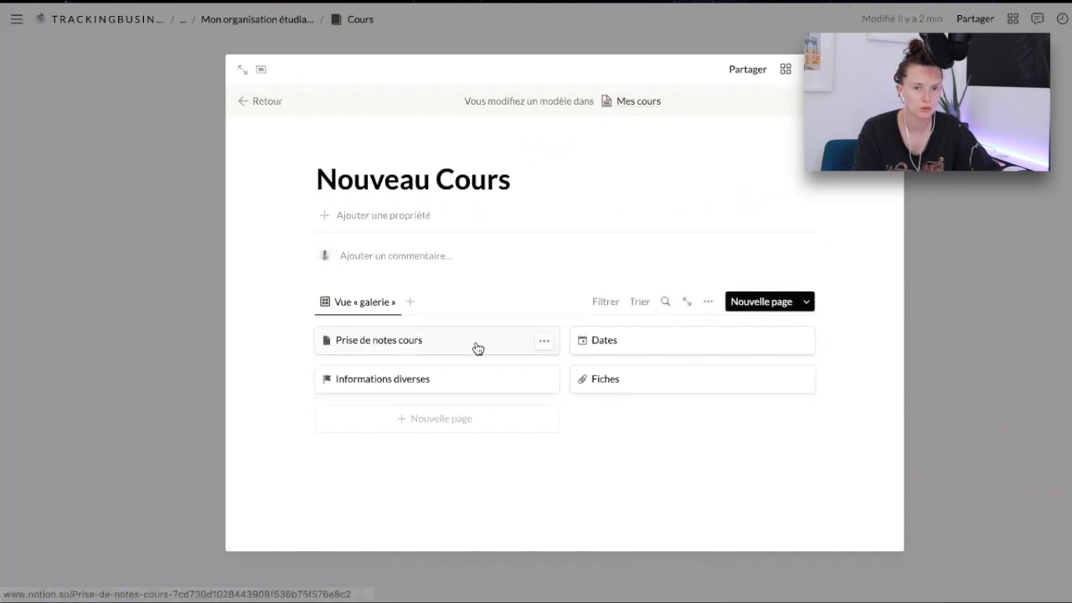
Open the template's Dates page and try out a callout block below Dates importantes, removing it again.
click(623, 350)
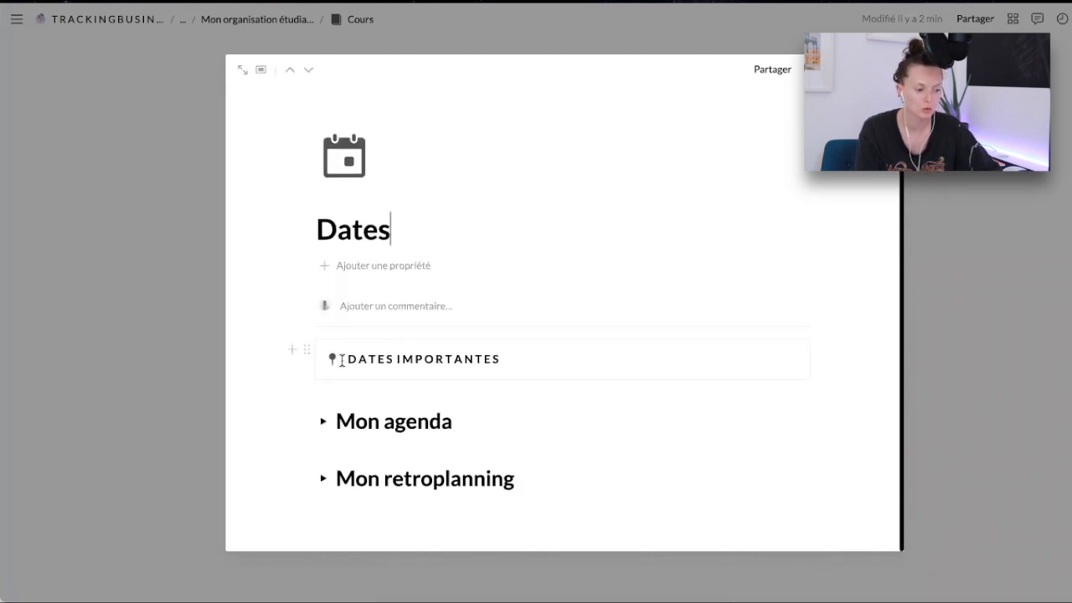
click(347, 376)
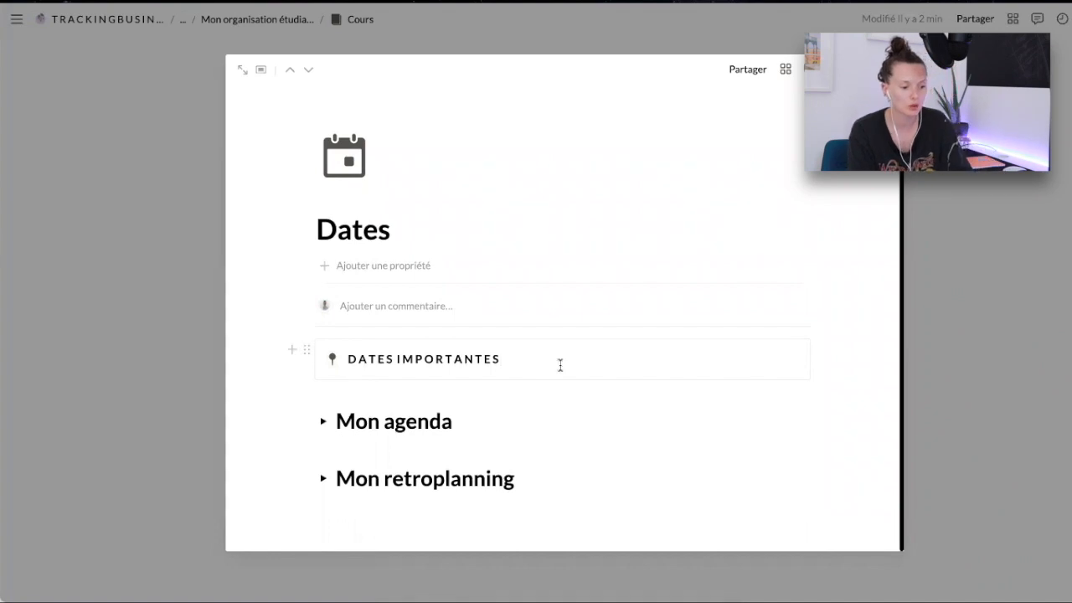
key(Return)
text(/enc)
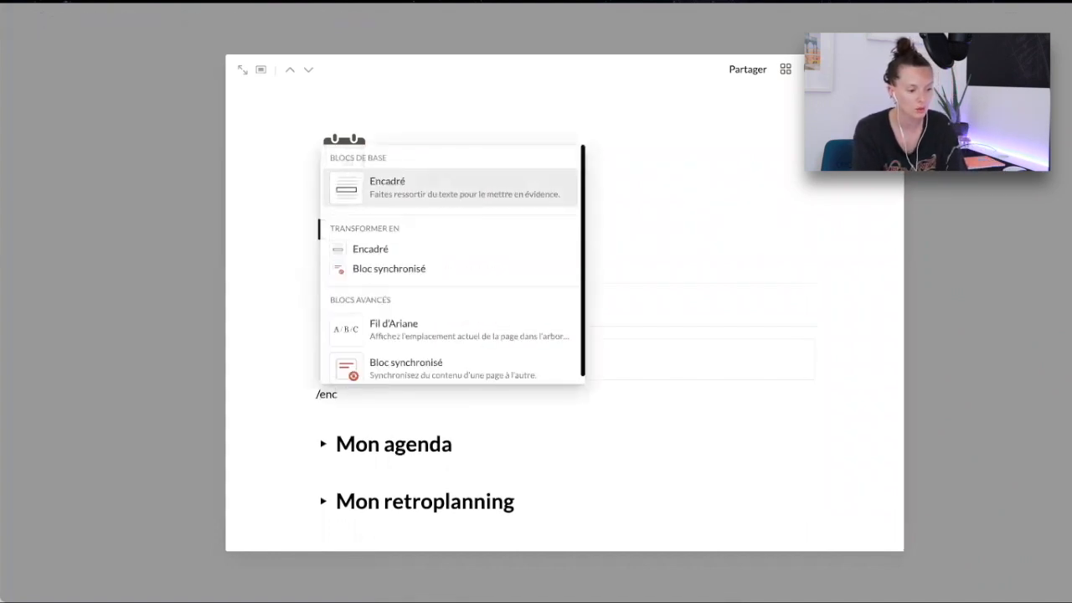
key(Return)
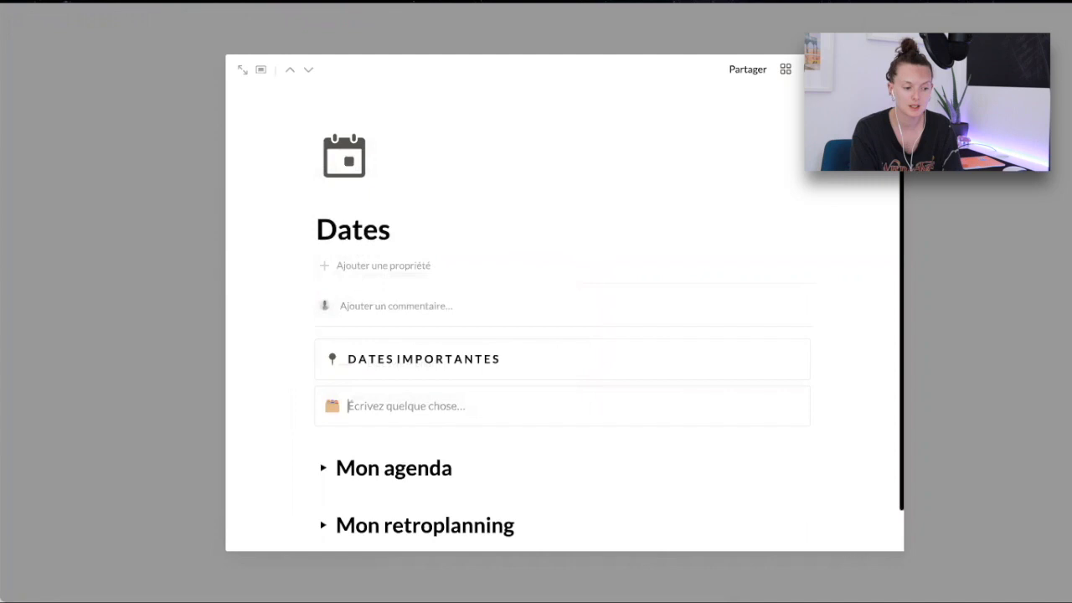
drag(268, 399, 358, 397)
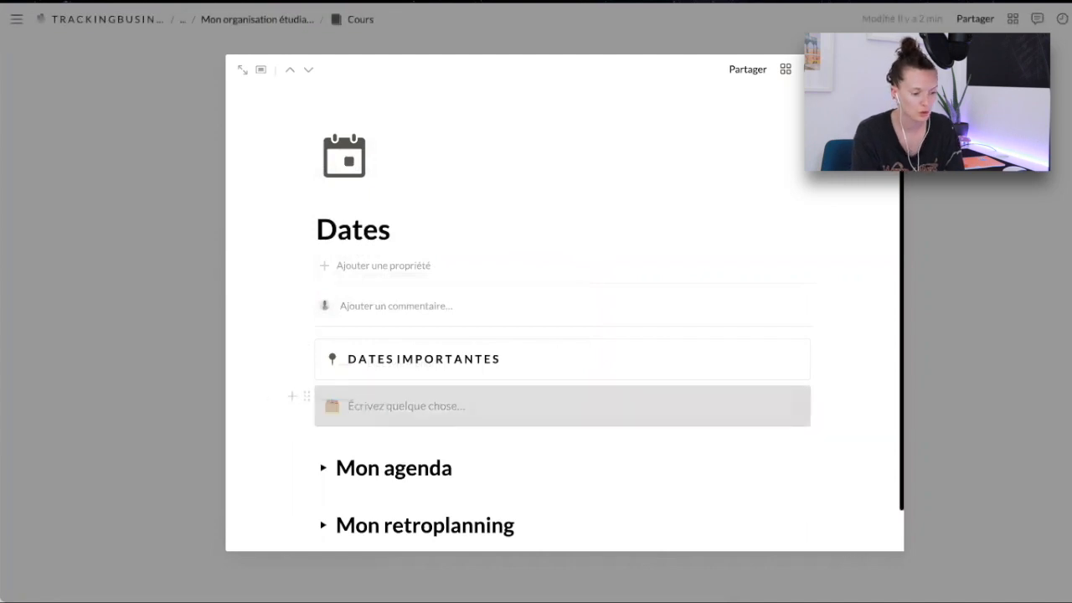
key(BackSpace)
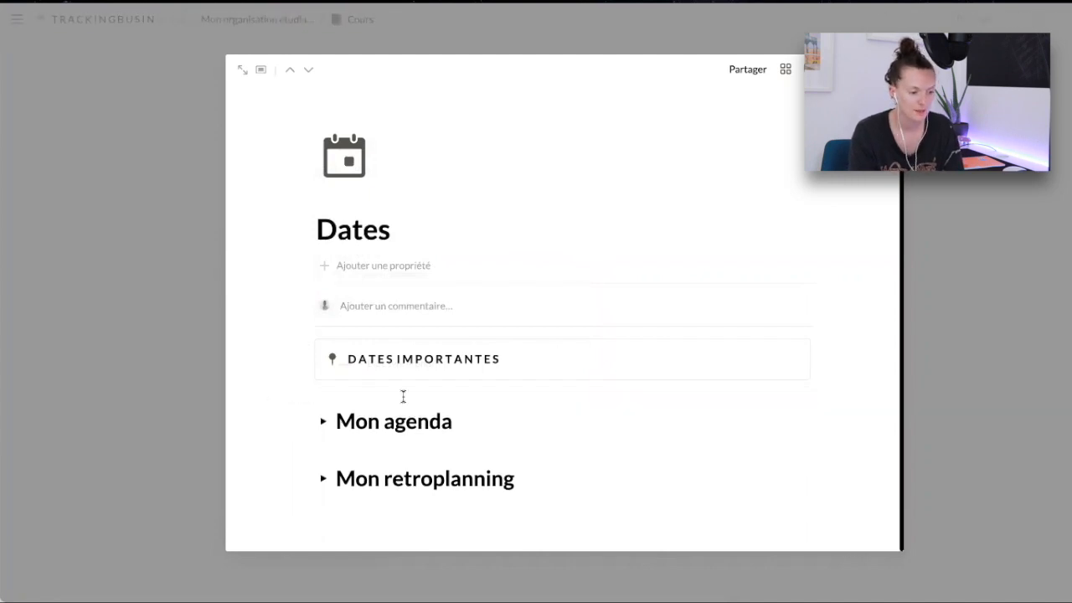
Try out a linked database below the Mon agenda heading, using Agenda as source and copying its existing calendar view.
click(324, 425)
click(324, 426)
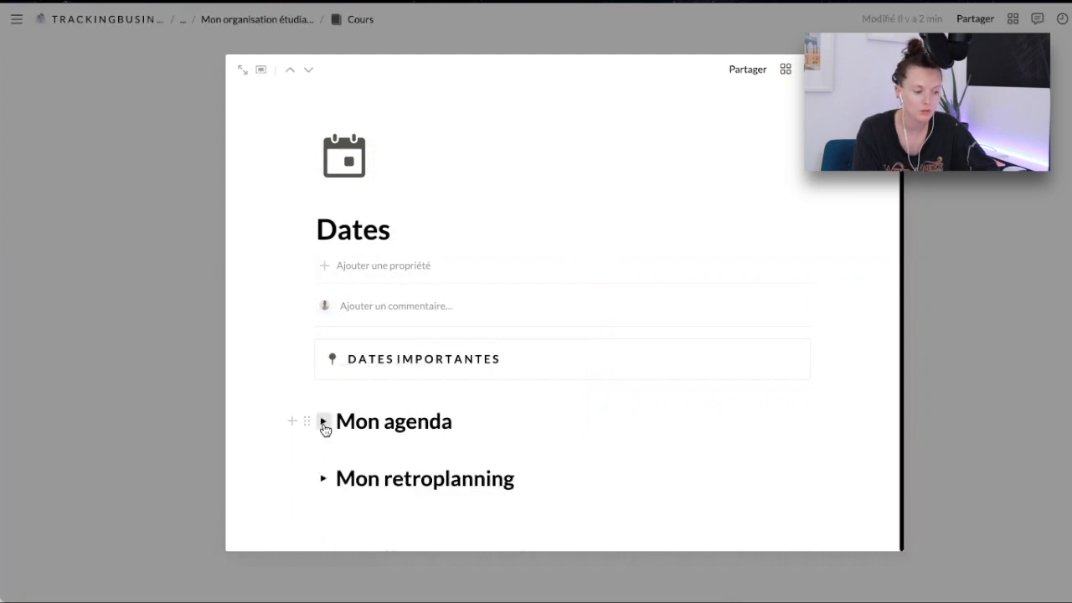
click(324, 426)
click(326, 429)
click(483, 423)
key(Return)
text(/)
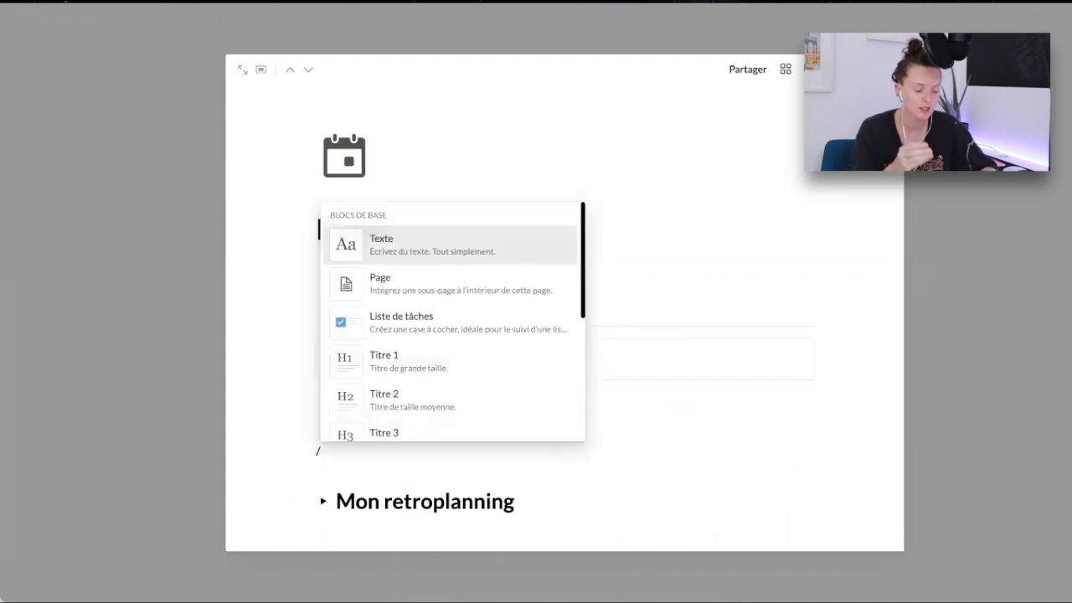
text(data)
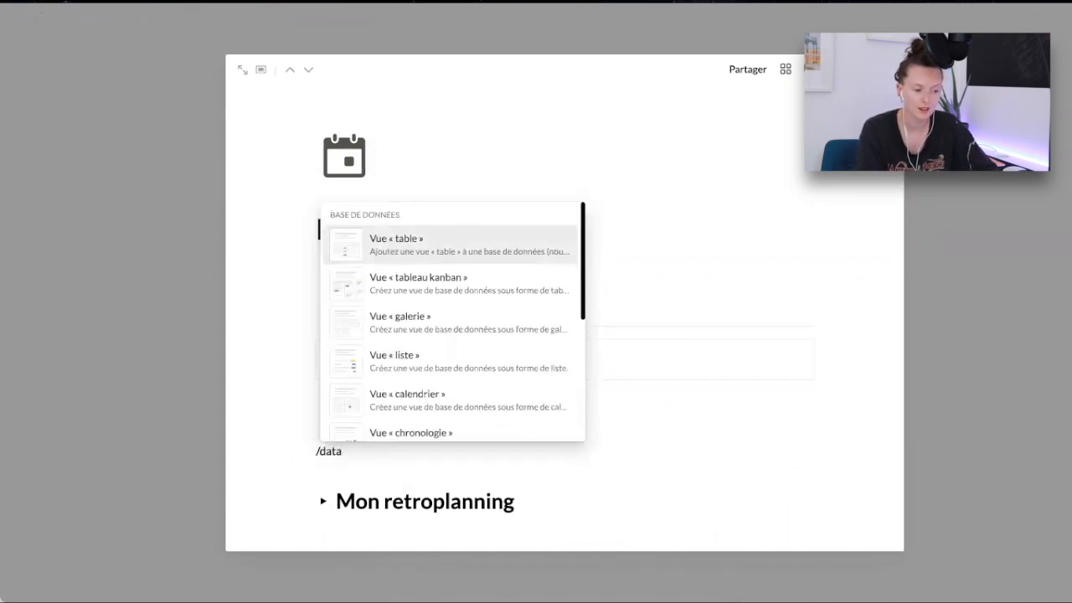
key(Return)
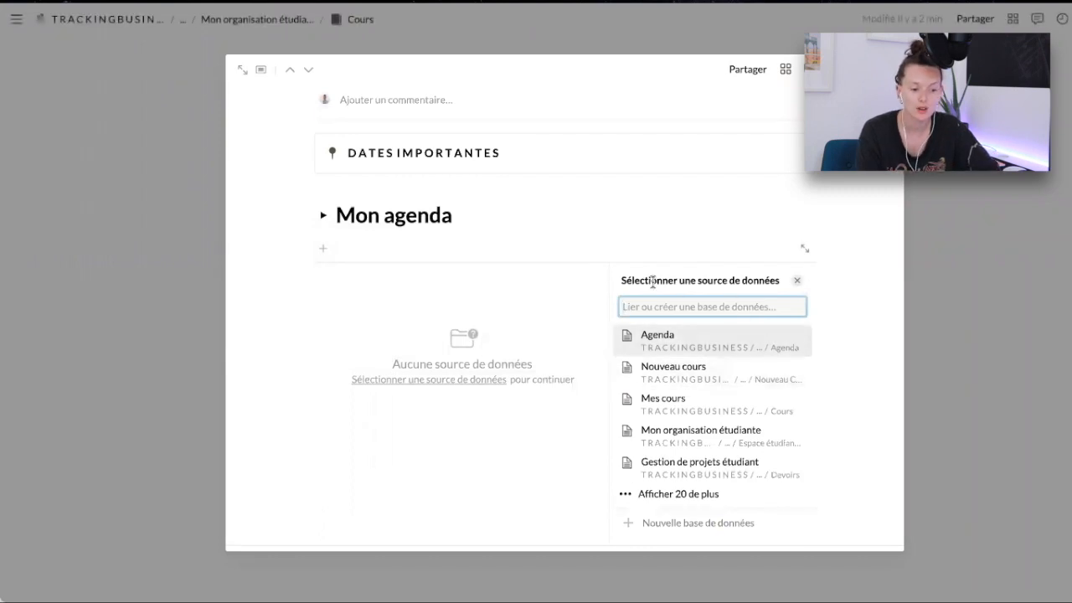
click(705, 342)
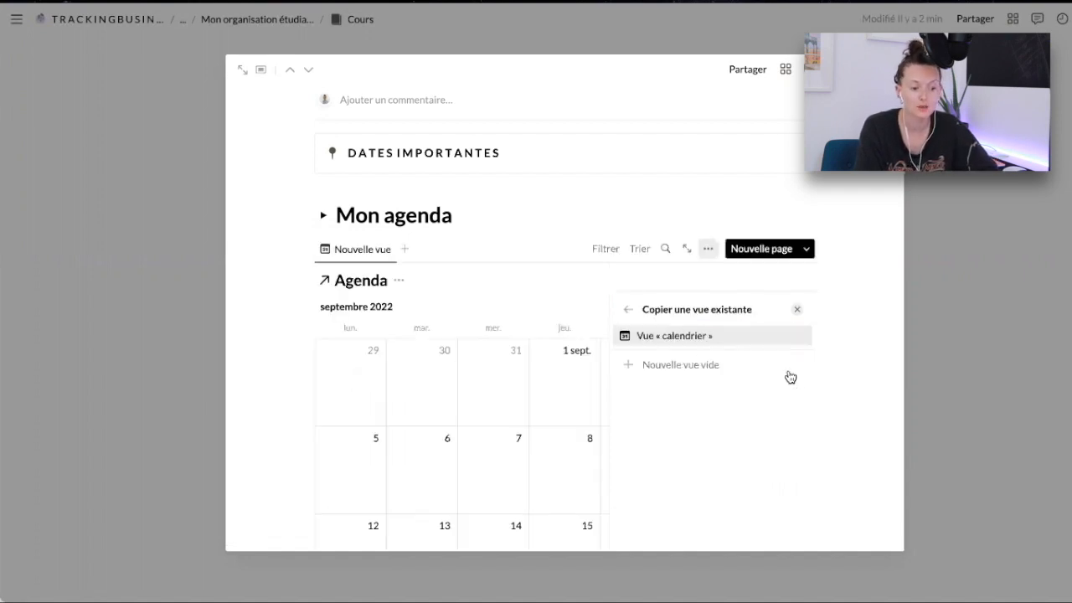
click(686, 337)
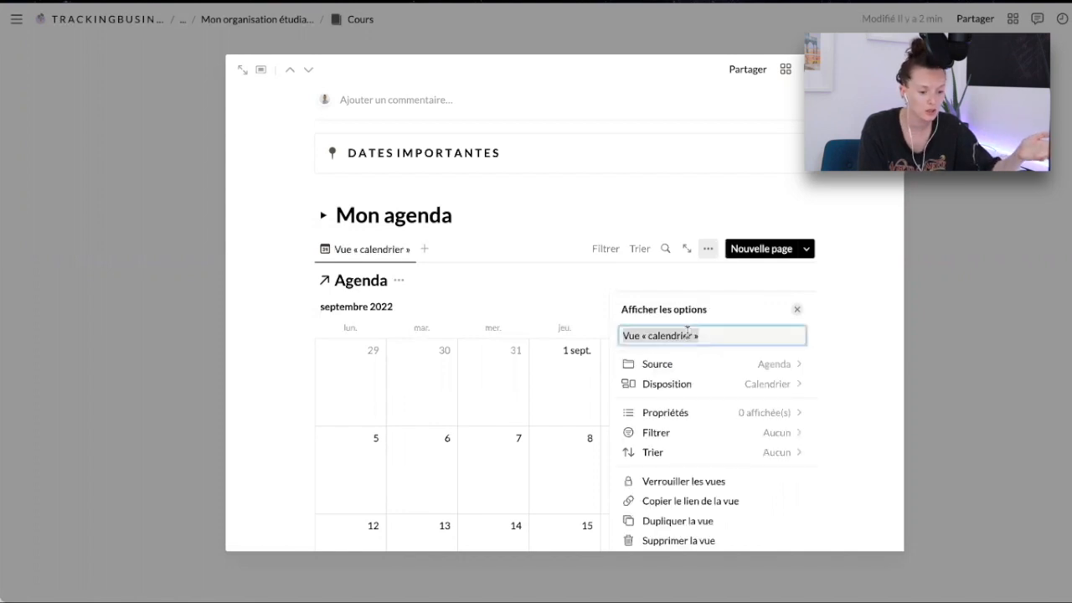
right_click(259, 291)
click(249, 242)
click(256, 318)
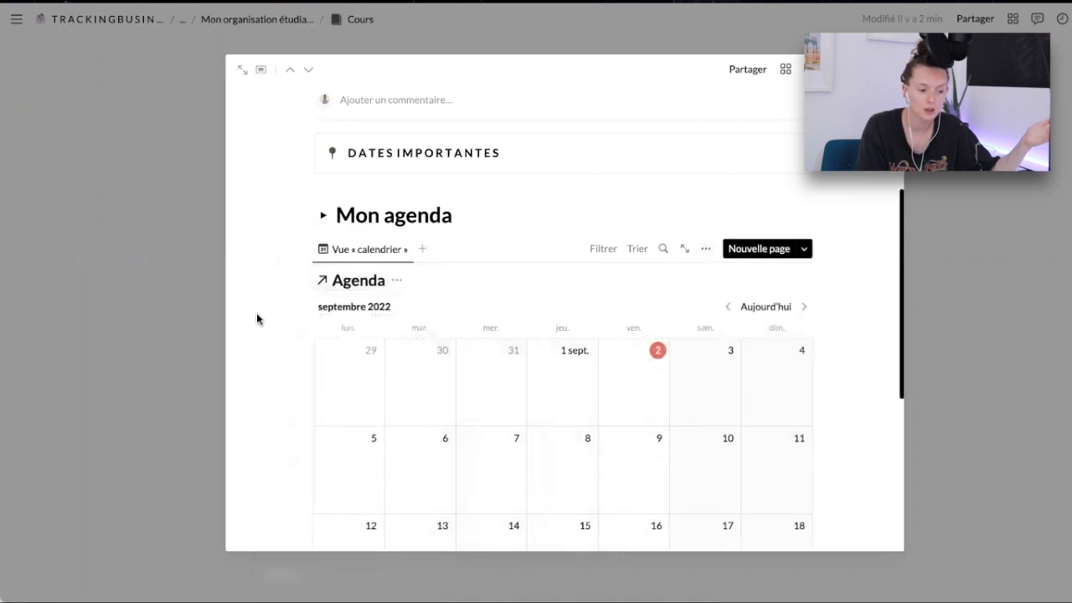
Expand the Mon agenda toggle to look over the Agenda calendar inside, and collapse it again.
scroll(257, 318, down, 2)
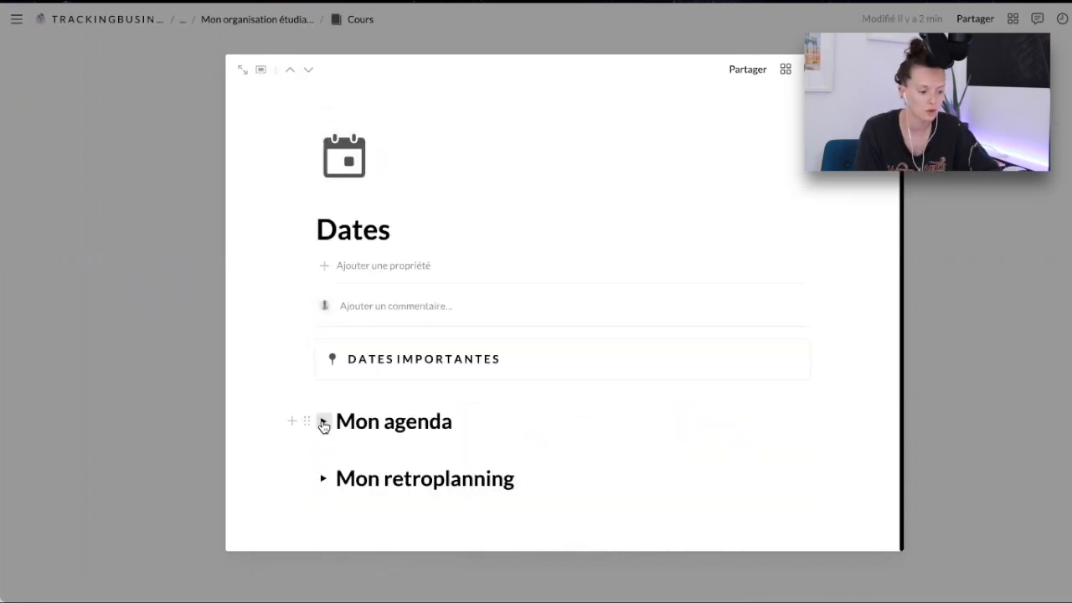
click(323, 424)
scroll(324, 421, down, 4)
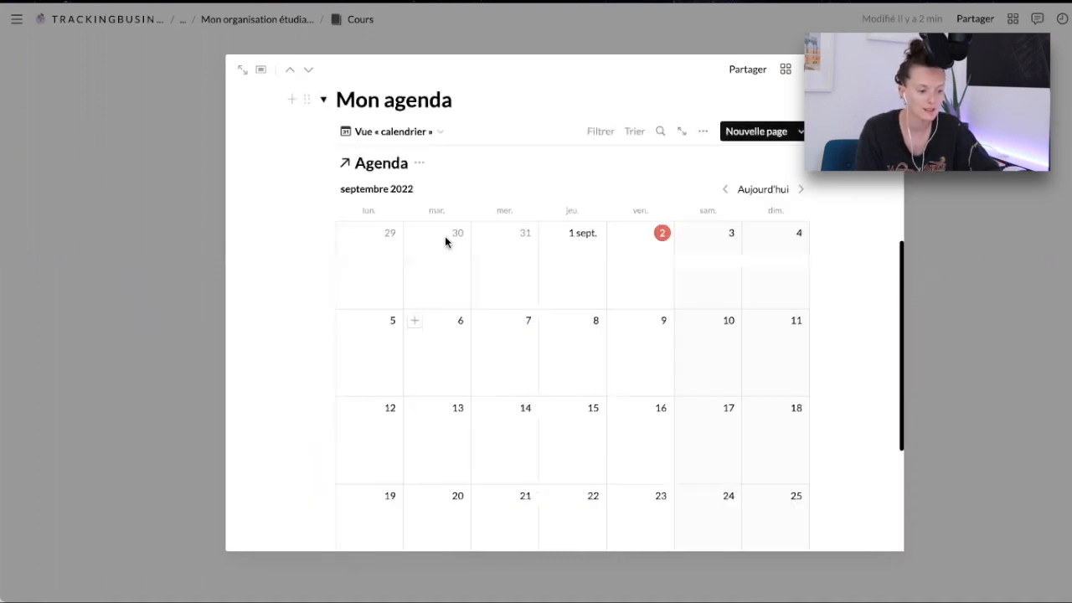
scroll(382, 100, up, 1)
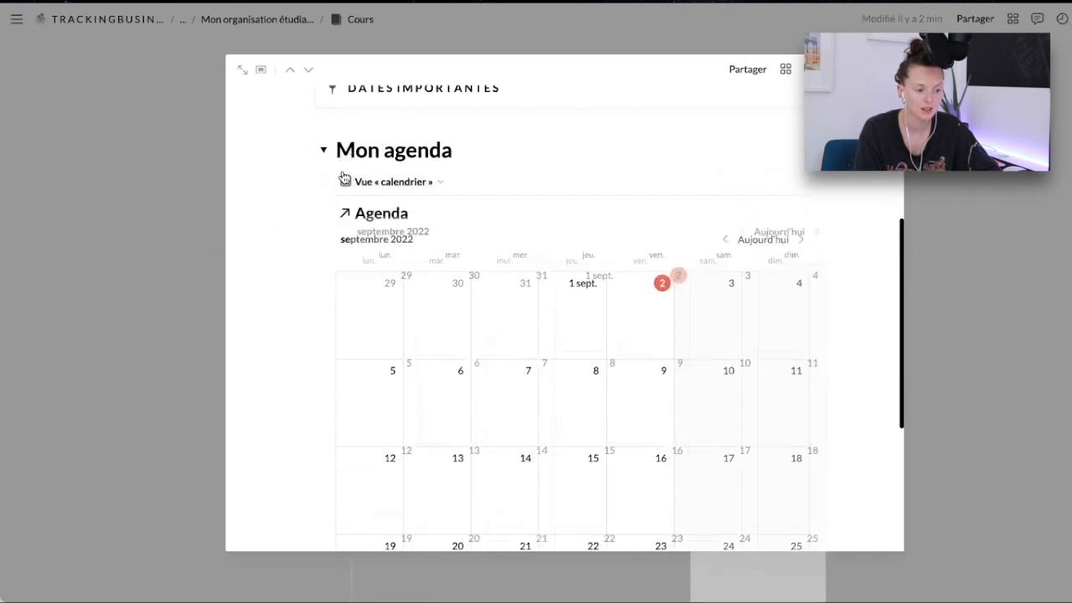
click(323, 149)
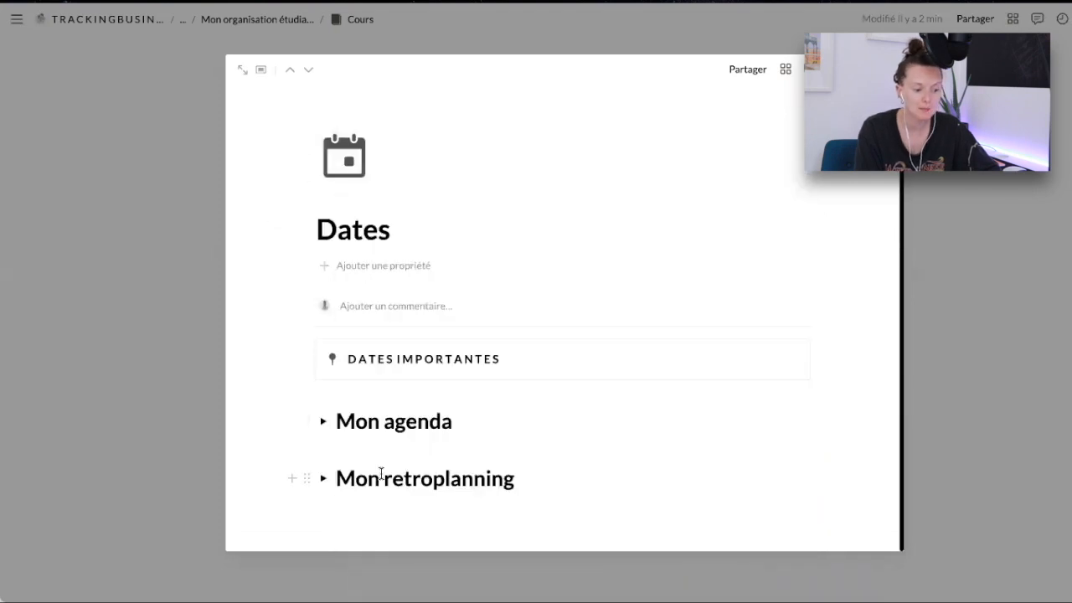
Expand Mon retroplanning and insert a linked database from Gestion de projets étudiant, copying its Vue rétroplanning.
click(322, 478)
scroll(325, 481, down, 3)
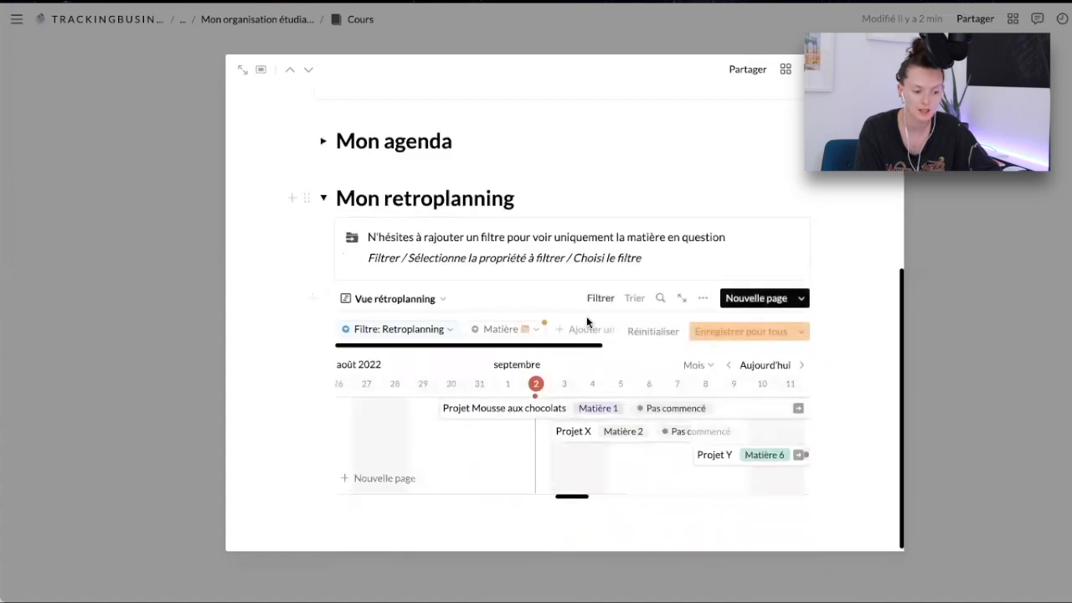
click(519, 198)
key(Return)
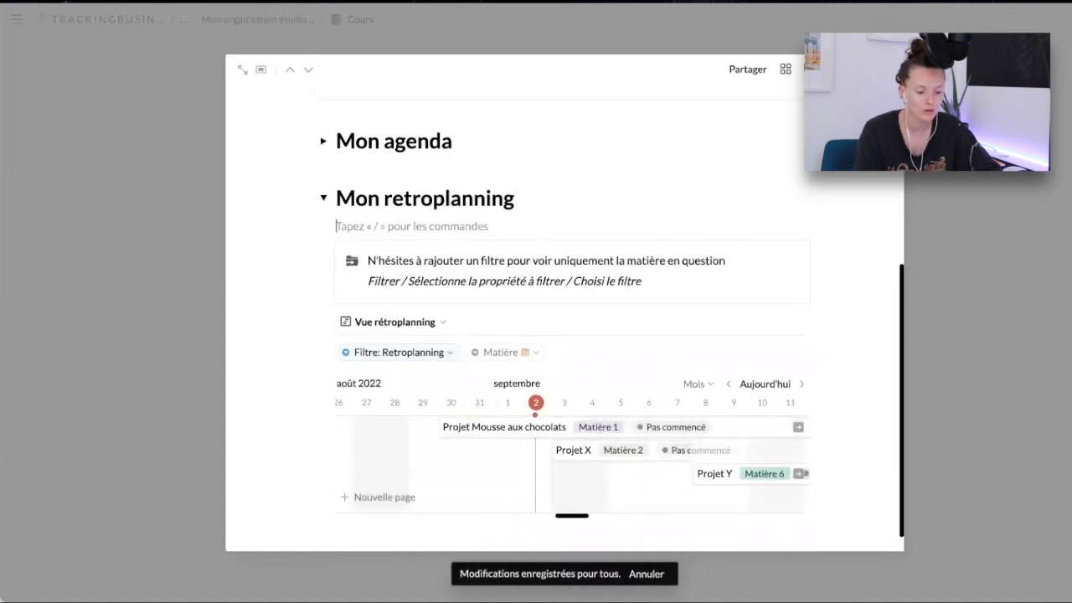
text(/data)
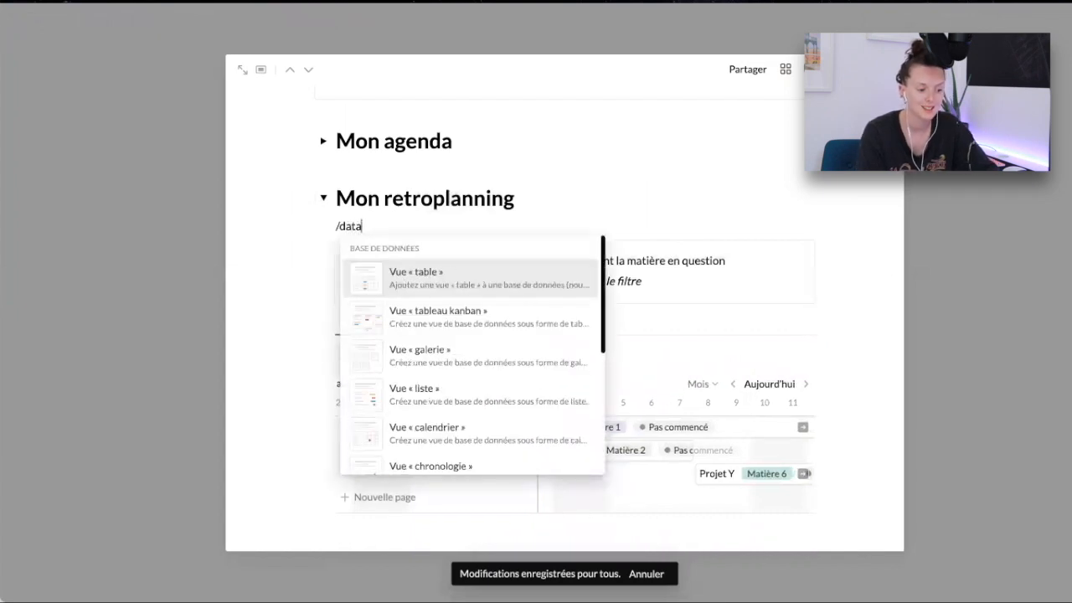
key(Return)
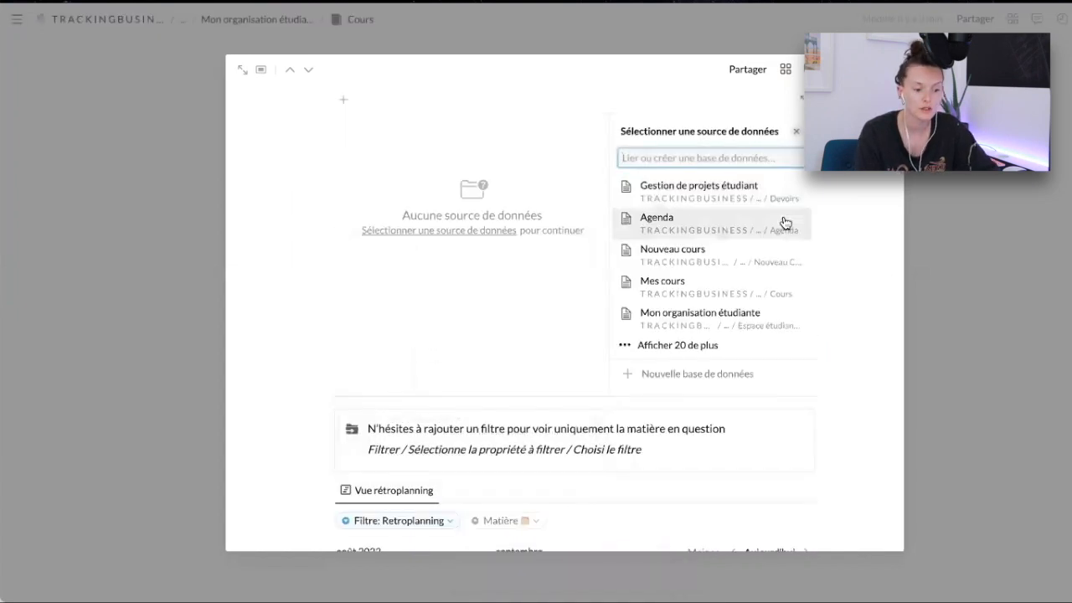
click(716, 196)
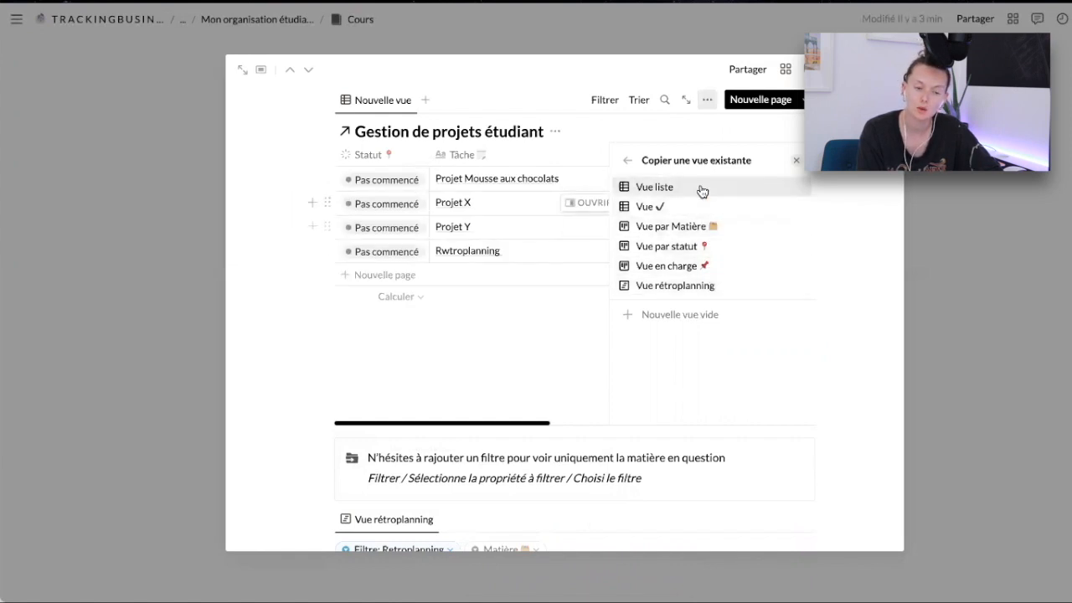
click(704, 269)
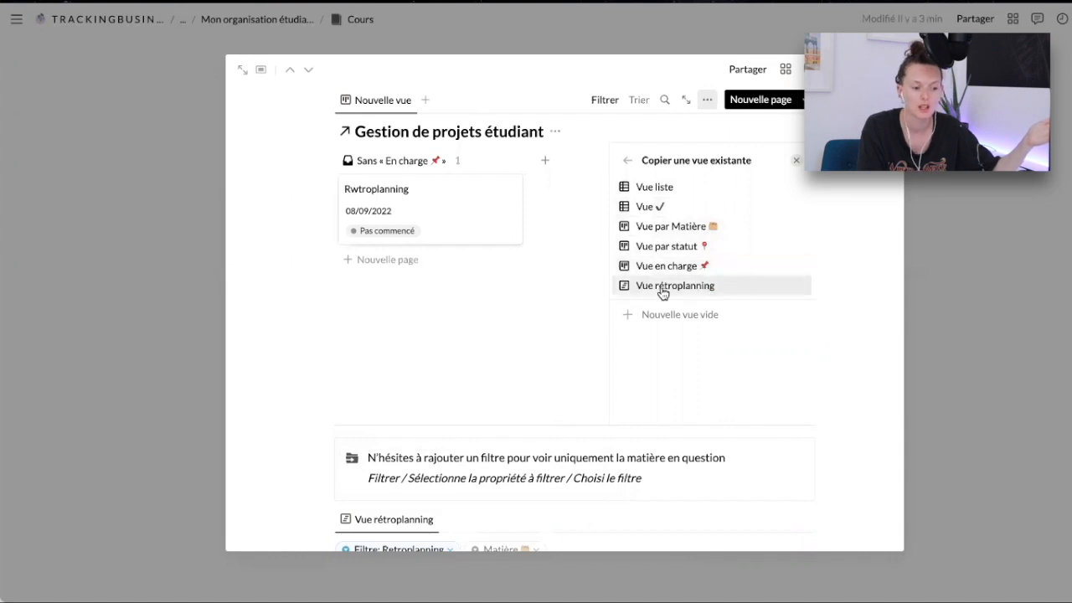
click(662, 288)
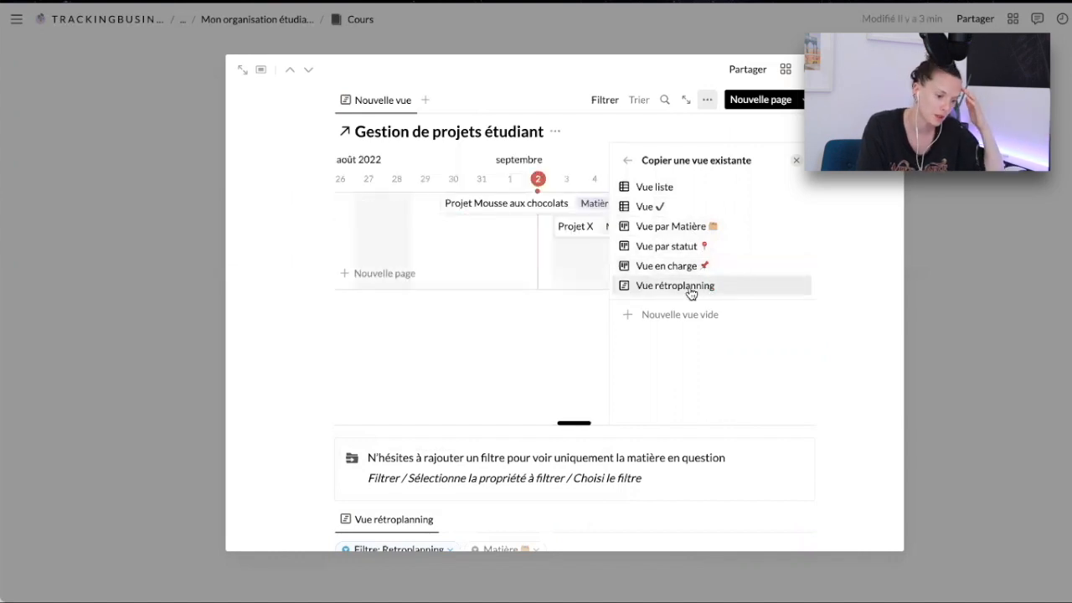
click(690, 293)
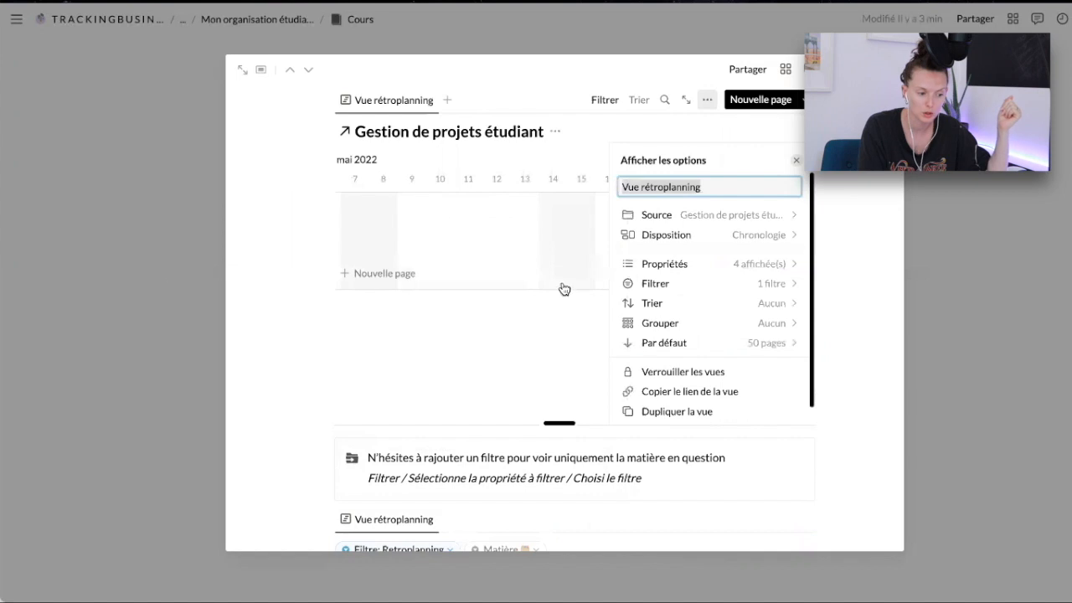
click(244, 272)
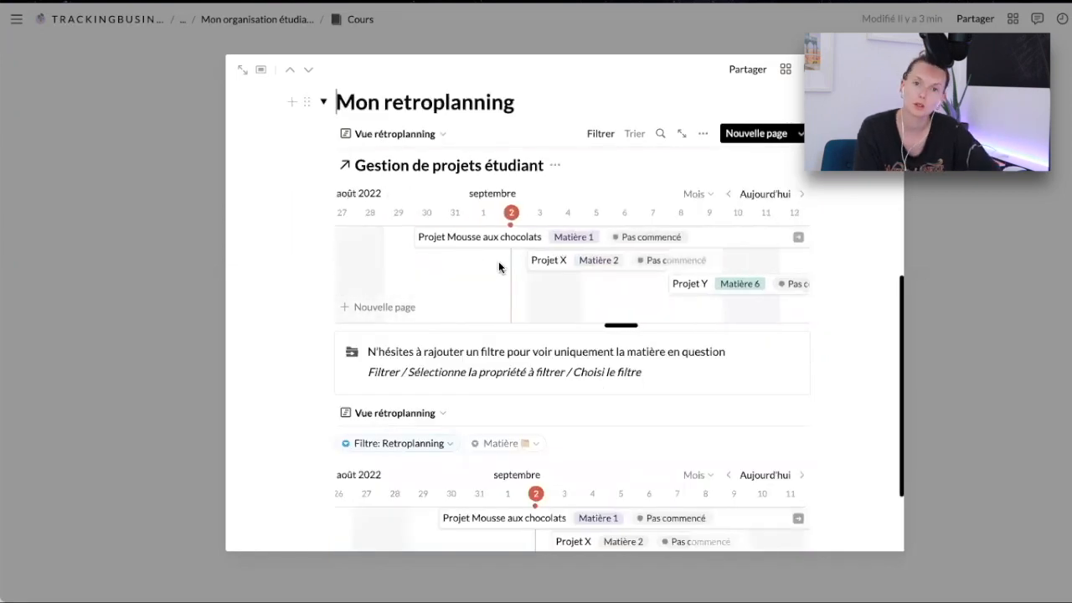
Reselect Gestion de projets étudiant as the linked view's source and copy its Vue par Matière.
click(446, 134)
click(367, 236)
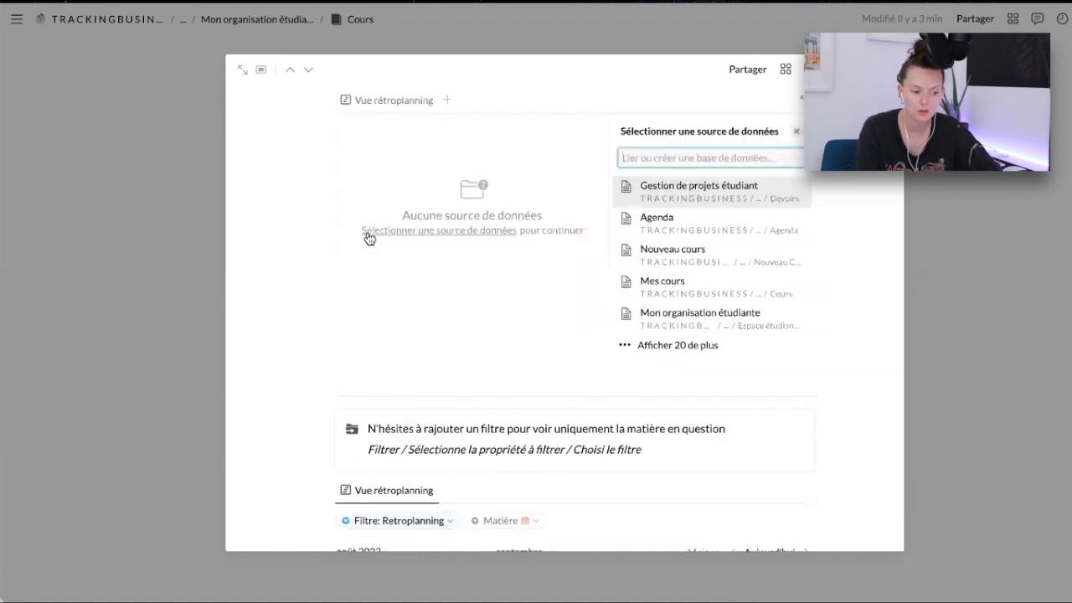
click(708, 192)
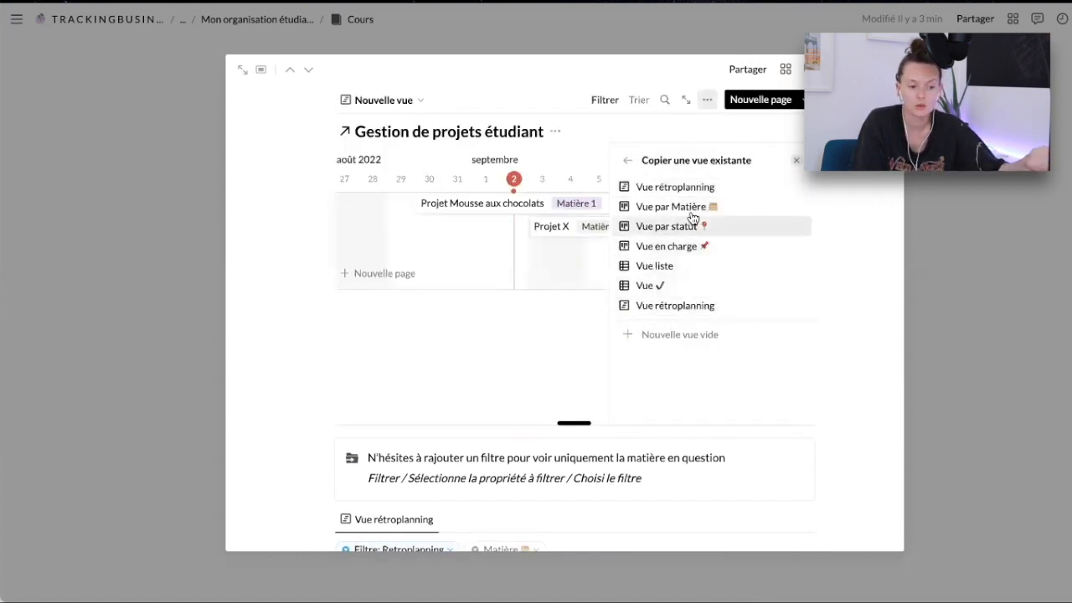
click(692, 211)
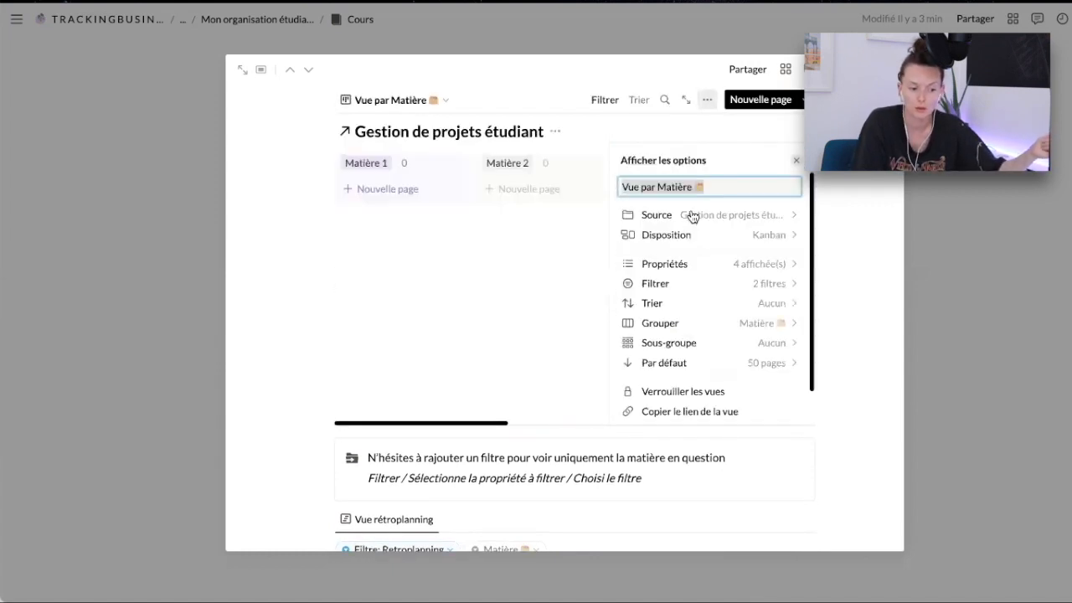
click(897, 266)
scroll(470, 177, right, 1)
scroll(470, 178, right, 10)
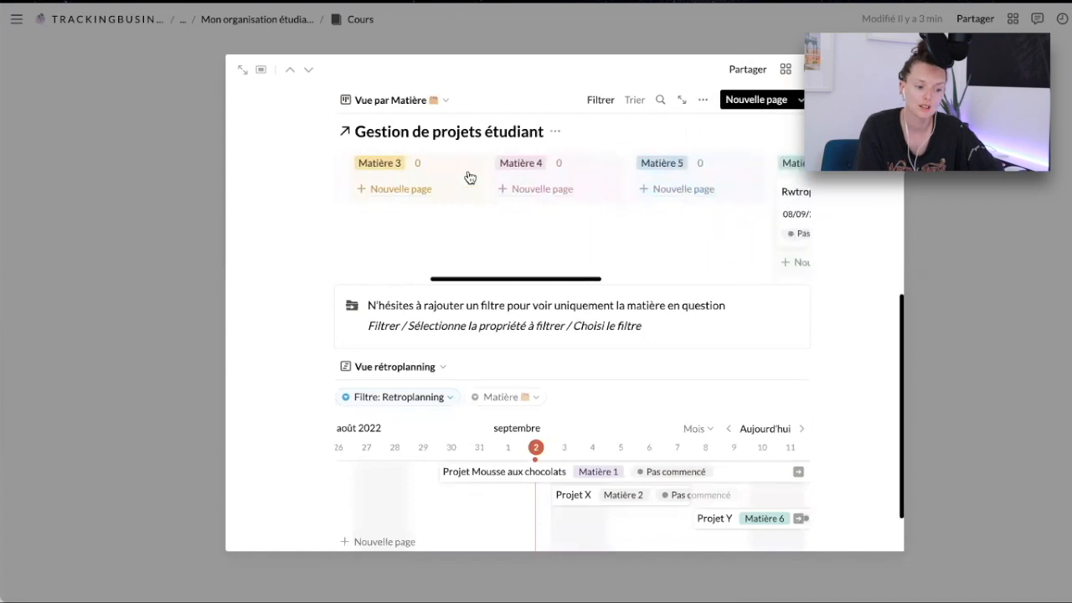
scroll(469, 177, right, 2)
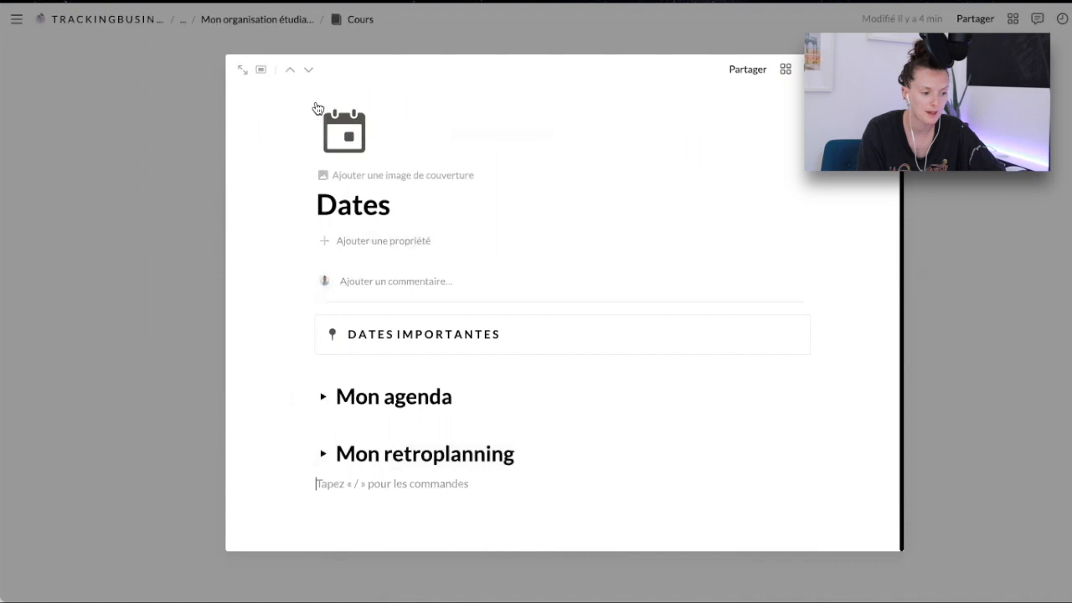
Look through the template's Informations diverses and Fiches pages.
click(309, 67)
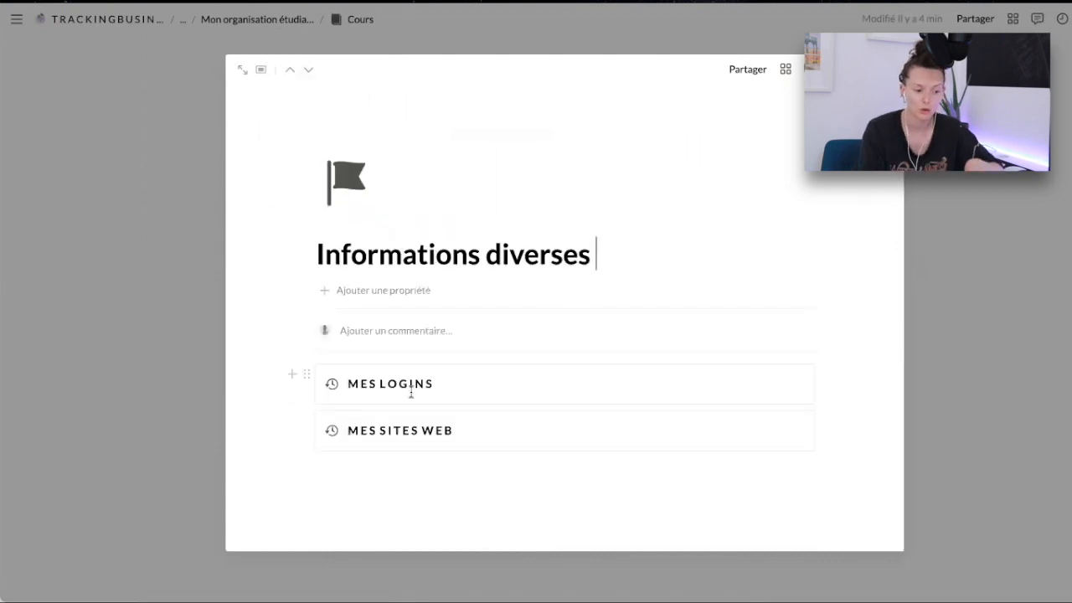
click(309, 69)
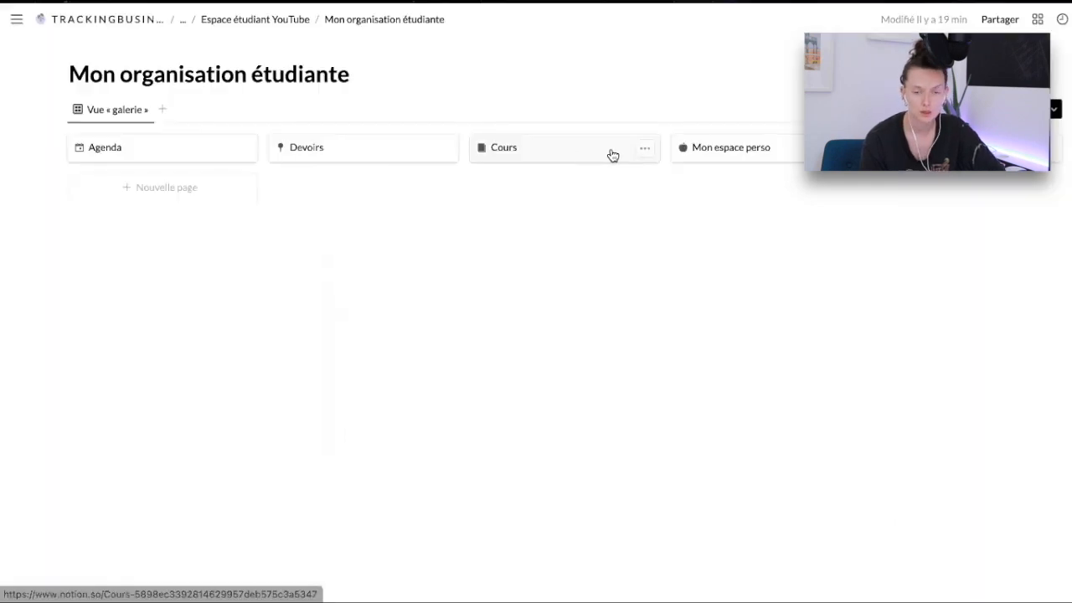
Open Mon espace perso and Mes notes from Mon organisation étudiante, and start Mes notes as an empty page.
click(753, 153)
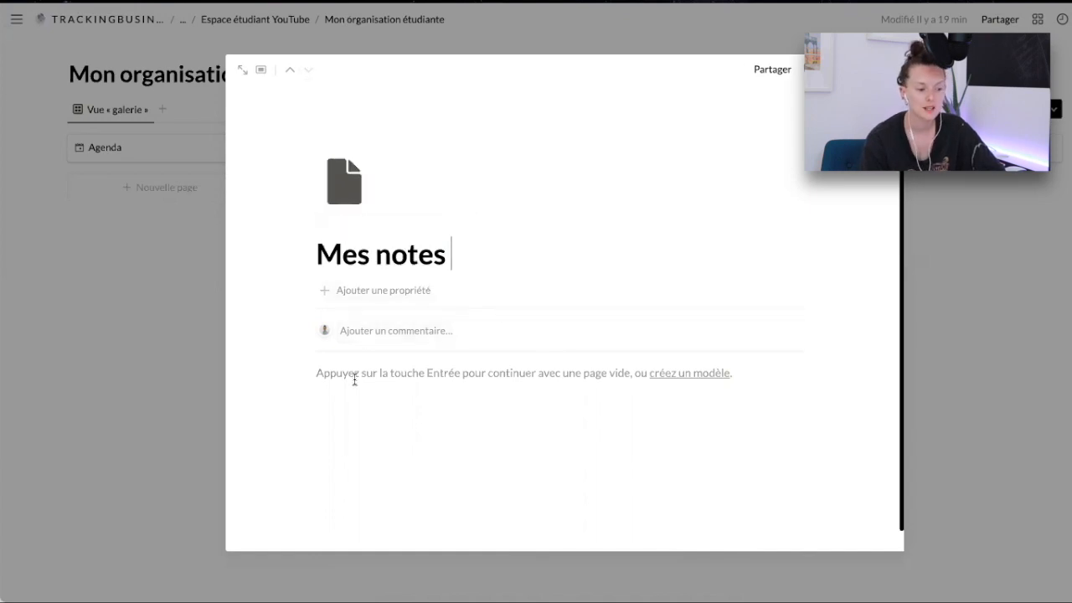
click(393, 373)
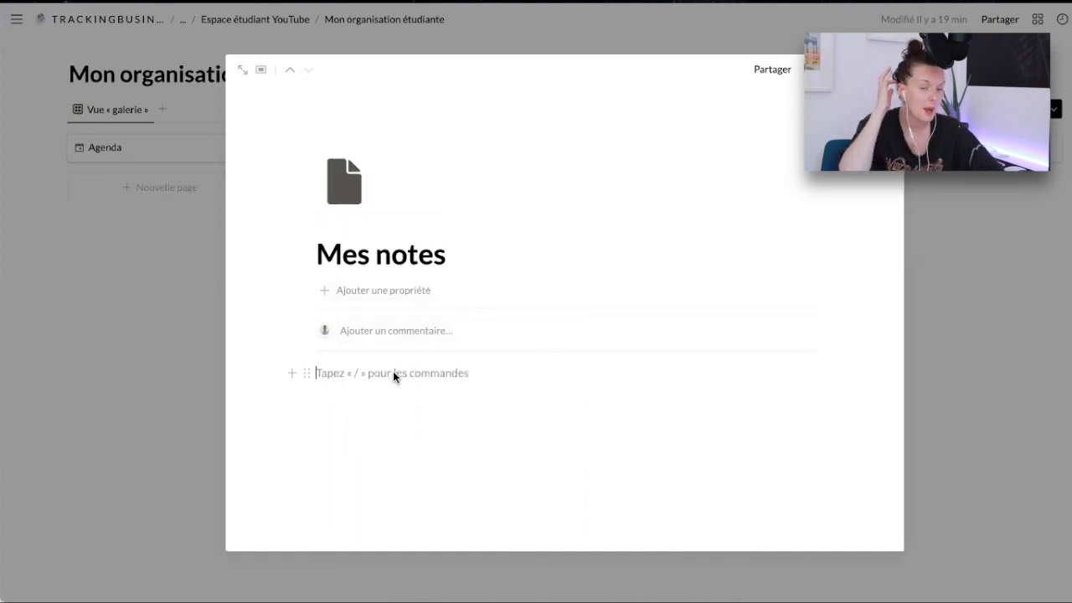
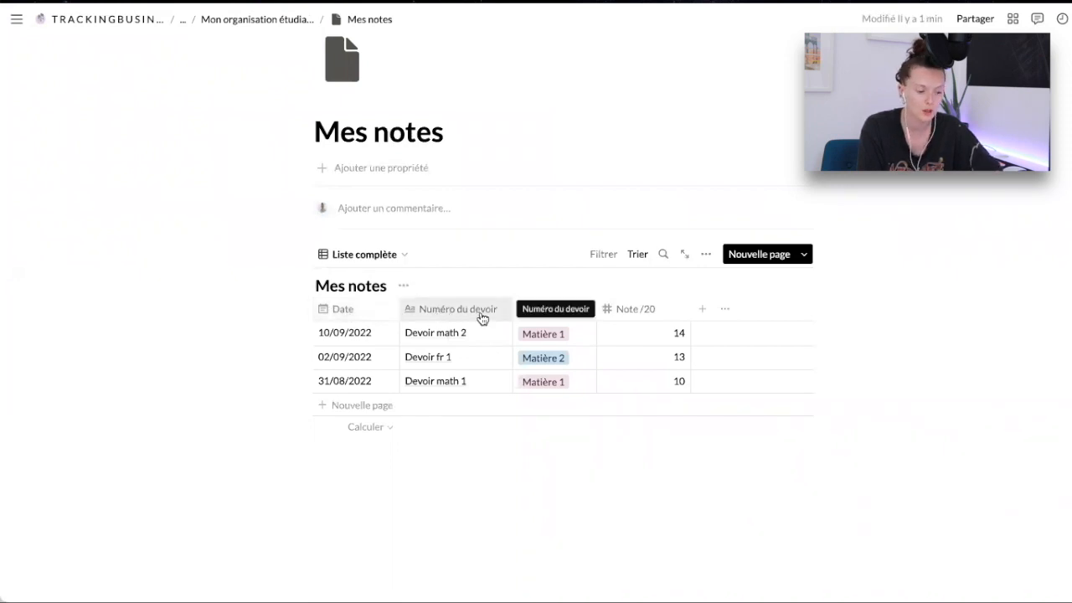
Look over the Matière options and the available views, and set the Note /20 property's number format to Nombre décimal.
click(571, 334)
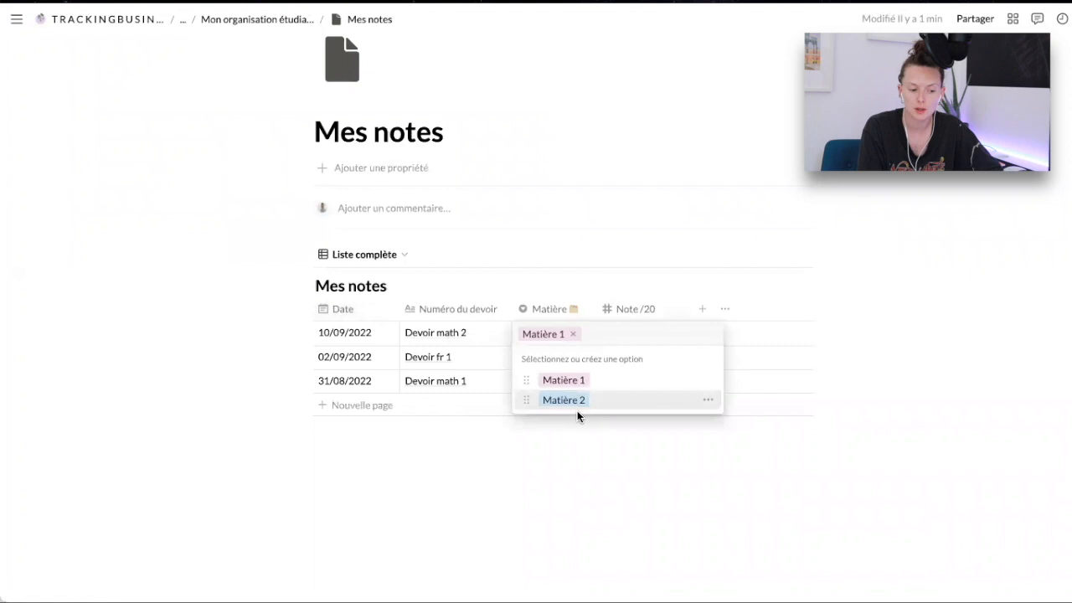
key(Escape)
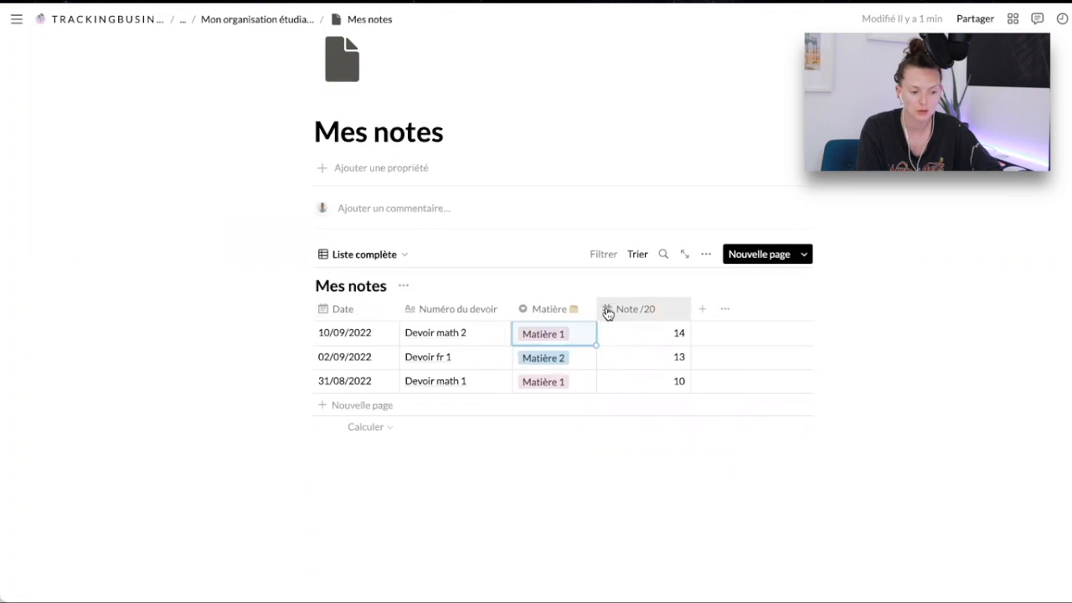
click(645, 310)
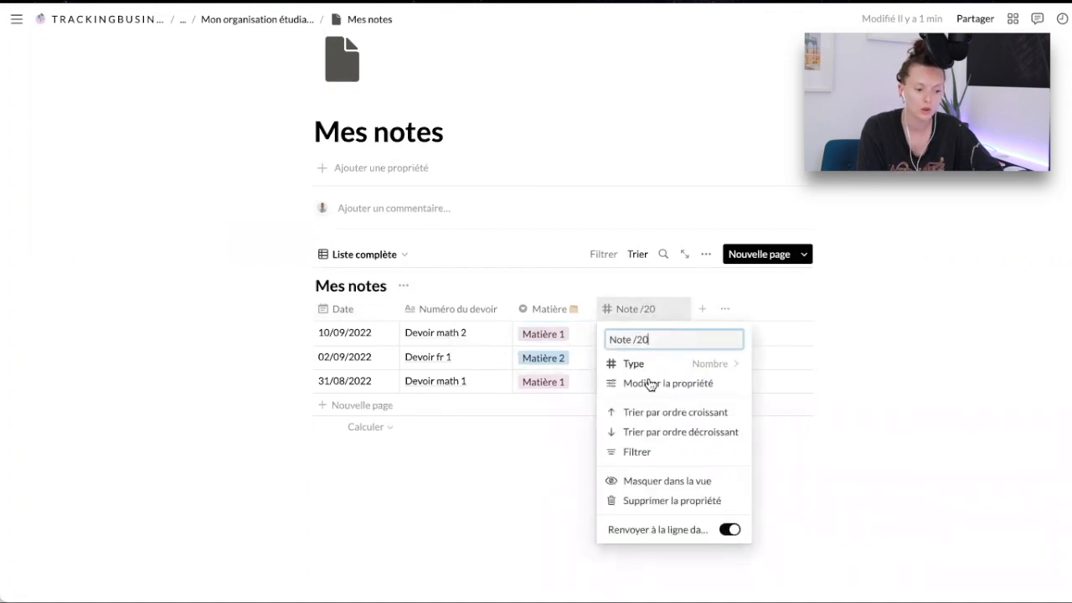
click(651, 384)
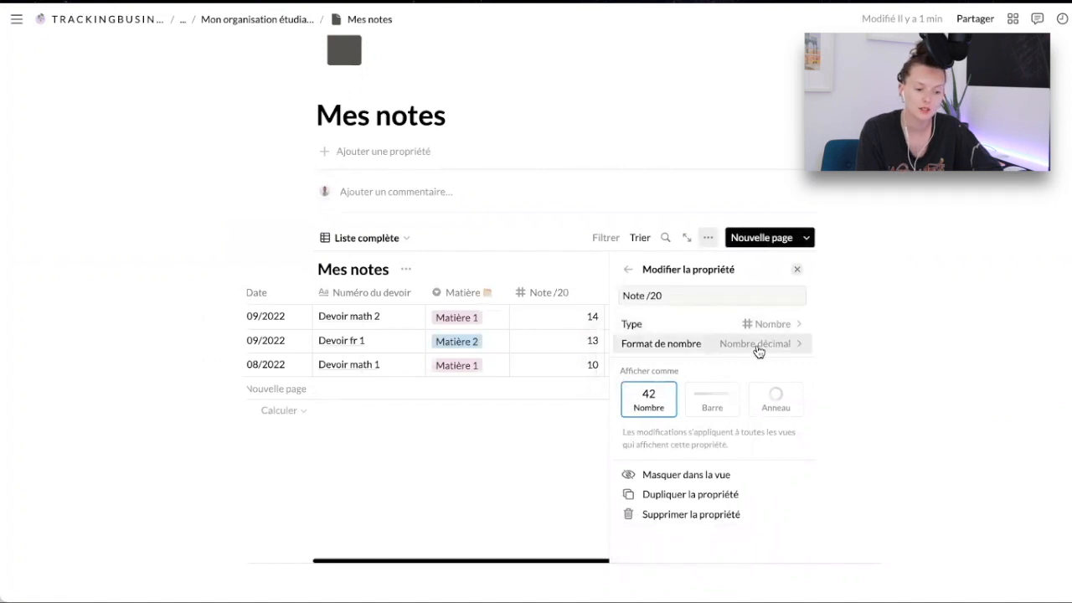
click(756, 348)
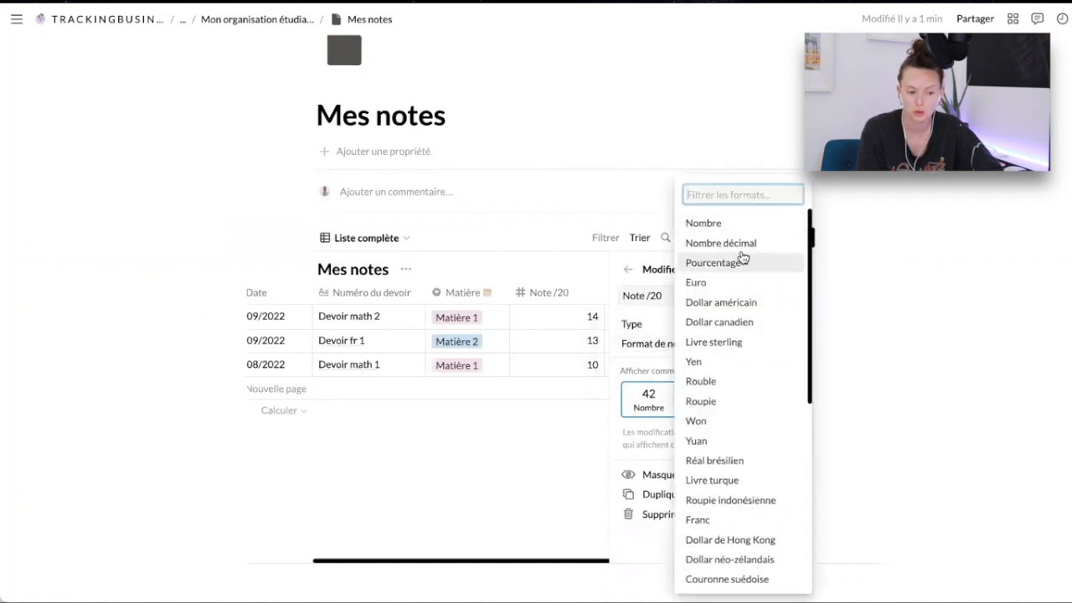
click(742, 243)
click(517, 489)
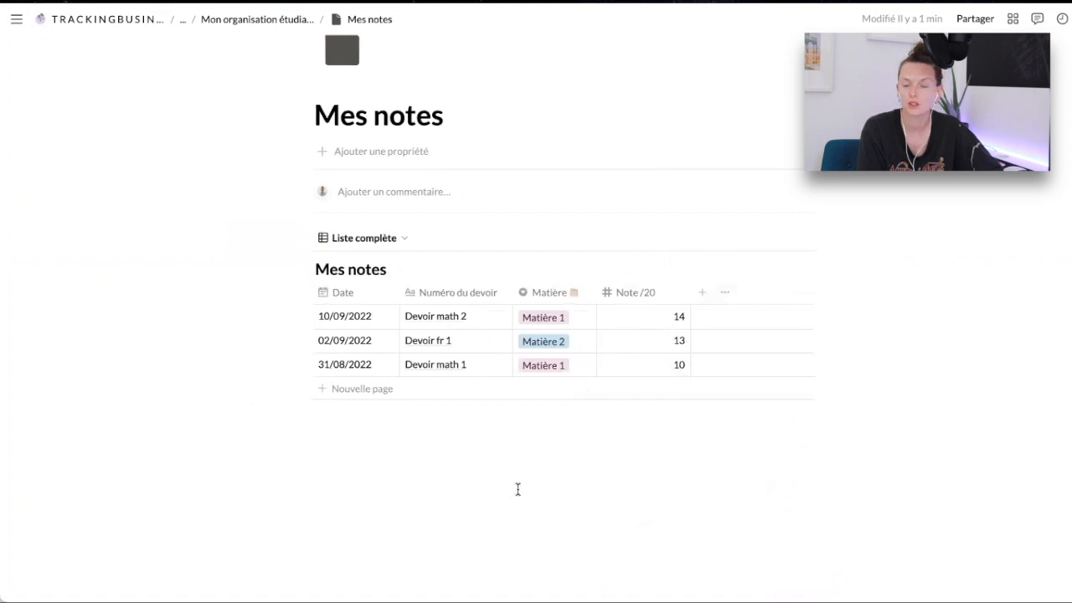
click(402, 241)
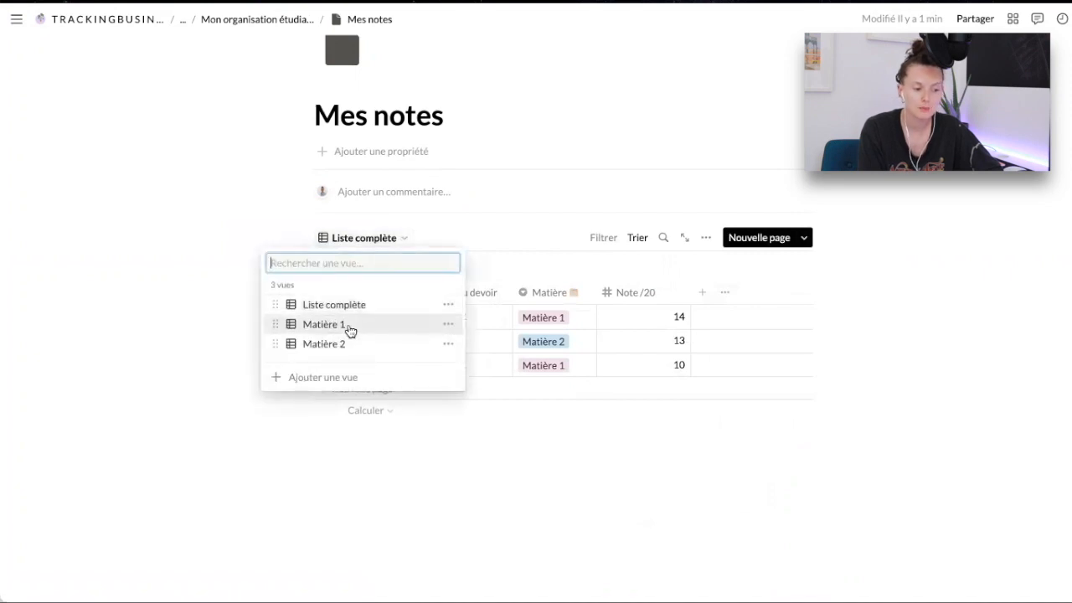
click(442, 449)
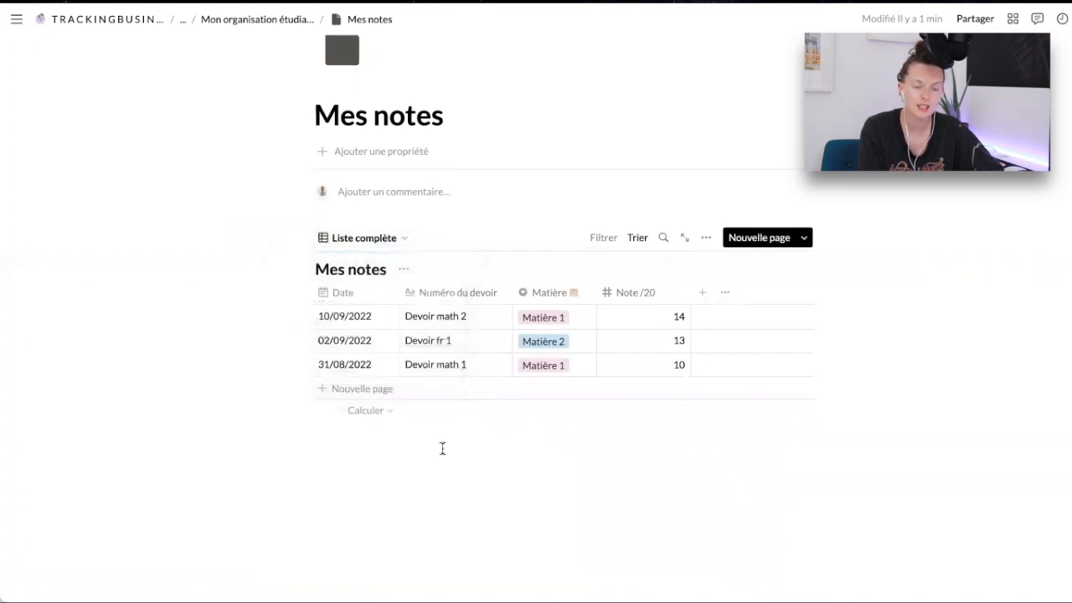
Add an entry to the Mes notes table dated 28/09/2022 with the Numéro du devoir "Devoir 1 allemand".
click(360, 389)
click(335, 387)
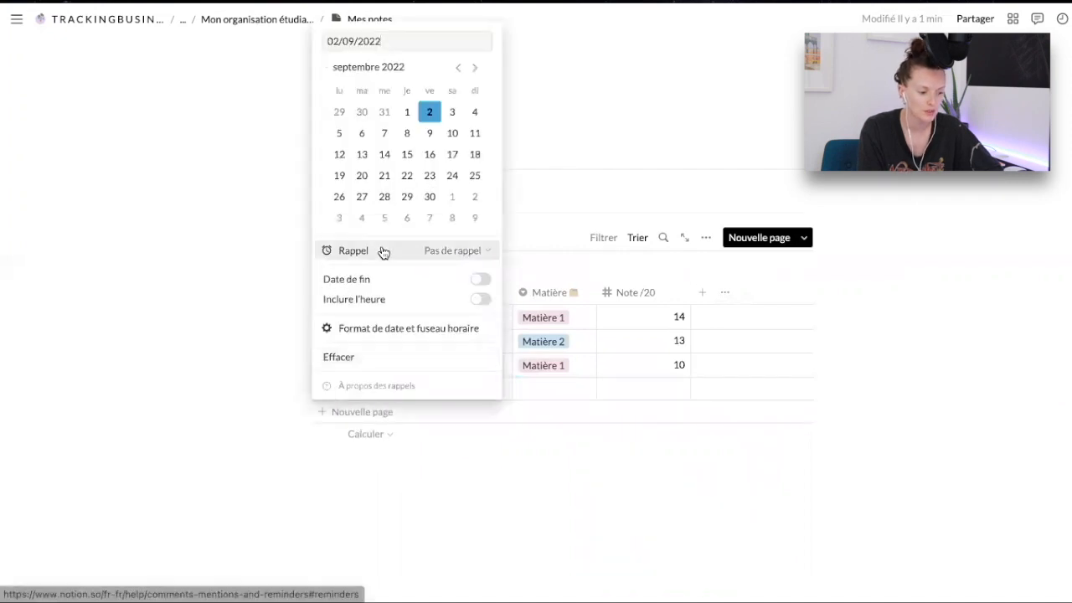
click(385, 196)
click(478, 495)
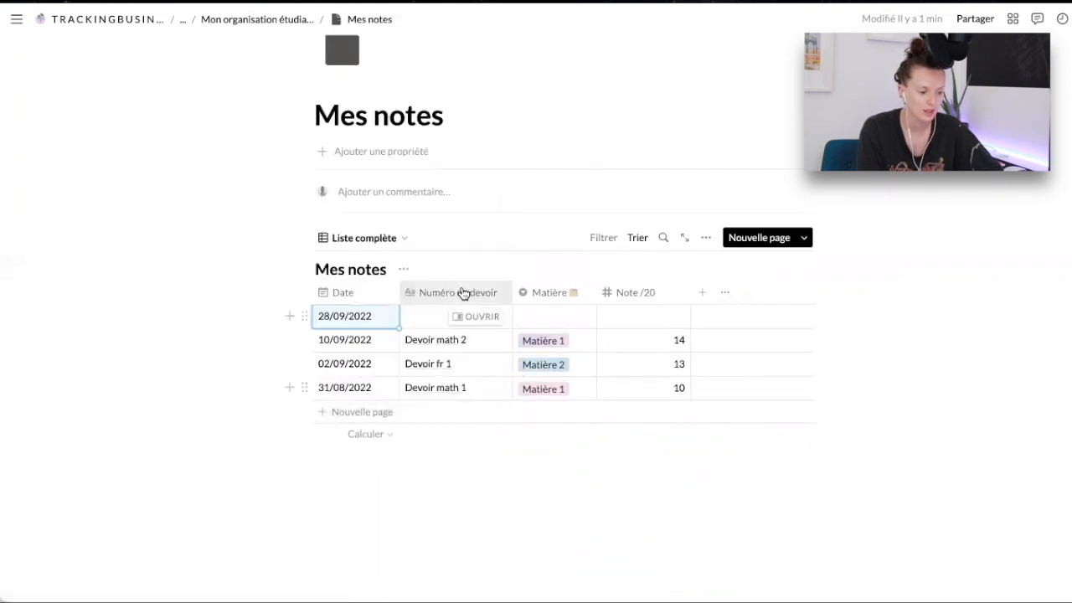
click(427, 315)
text(Devoir)
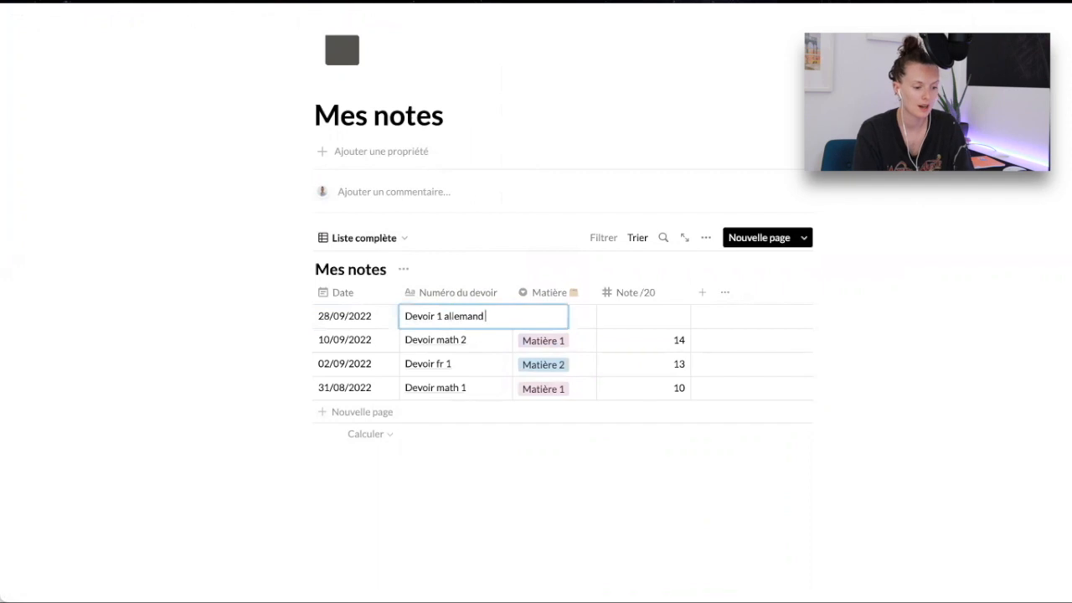
text( 1 allemand)
Assign the new entry a newly created Matière 3 option and a Note /20 of 5.
click(553, 320)
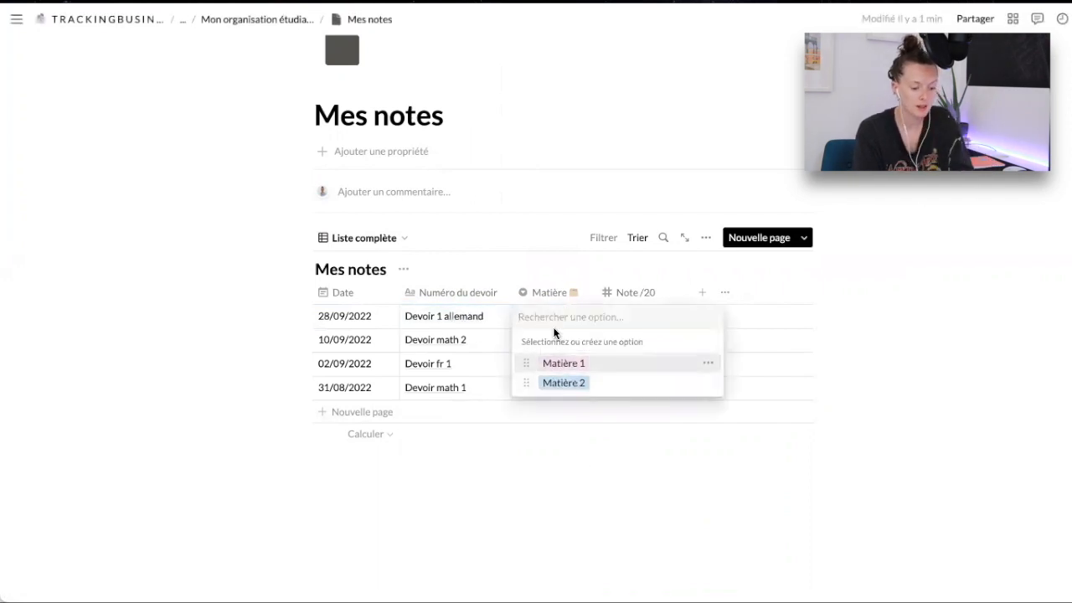
text(Matière 3)
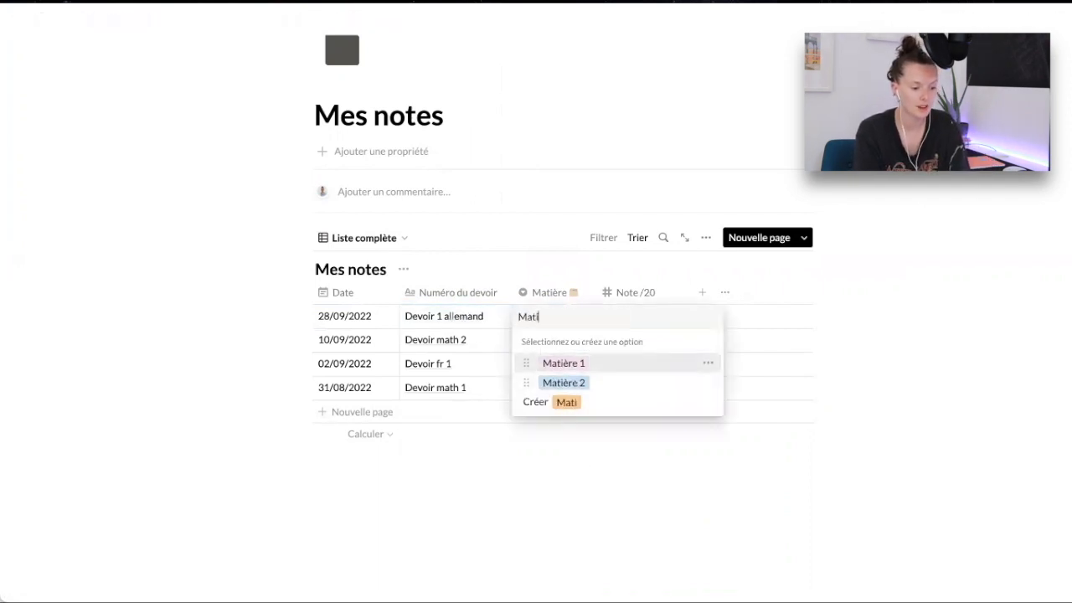
key(Return)
click(648, 315)
text(5)
key(Return)
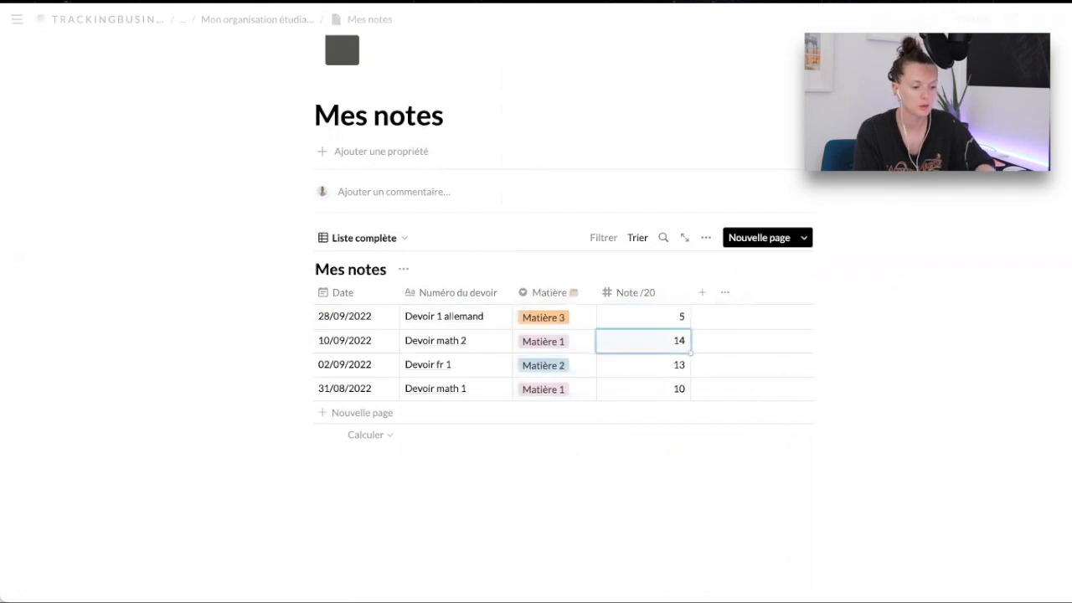
Duplicate the Liste complète view and name the copy Matière 3.
click(391, 242)
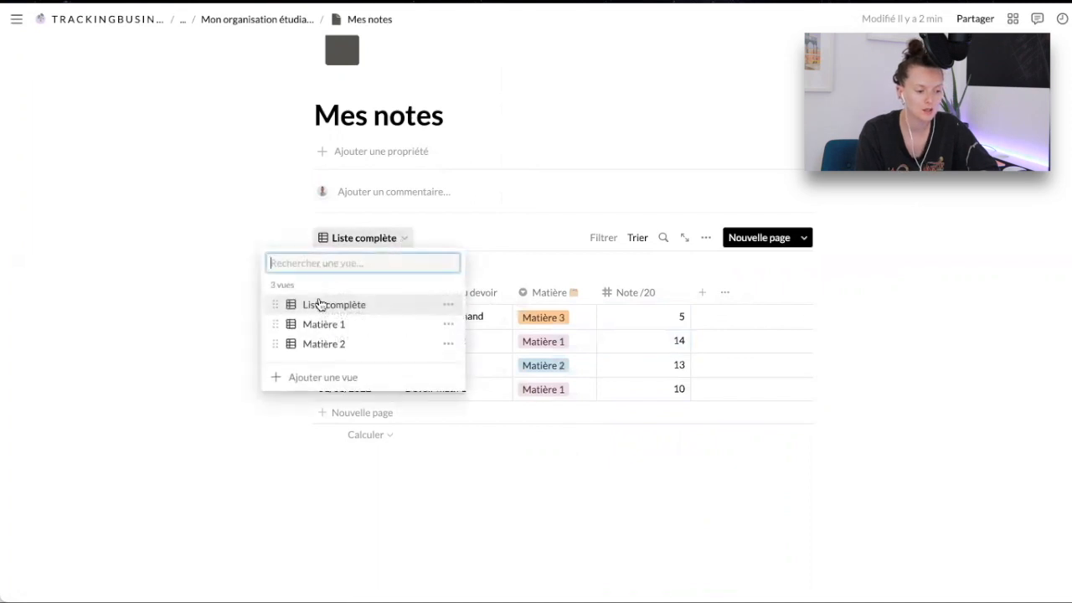
click(449, 304)
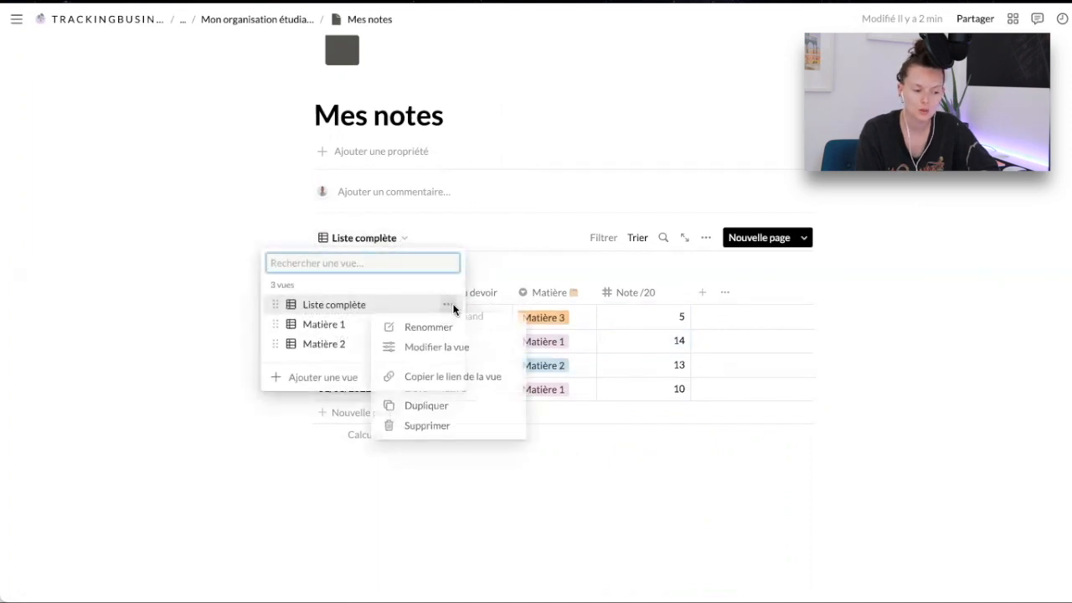
click(446, 405)
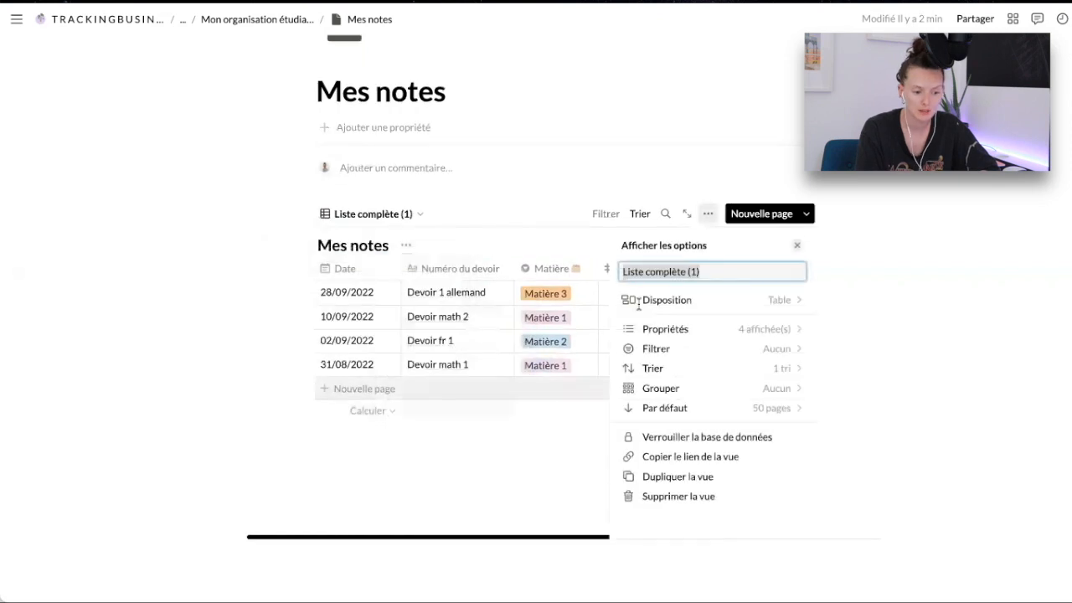
text(Matière 3)
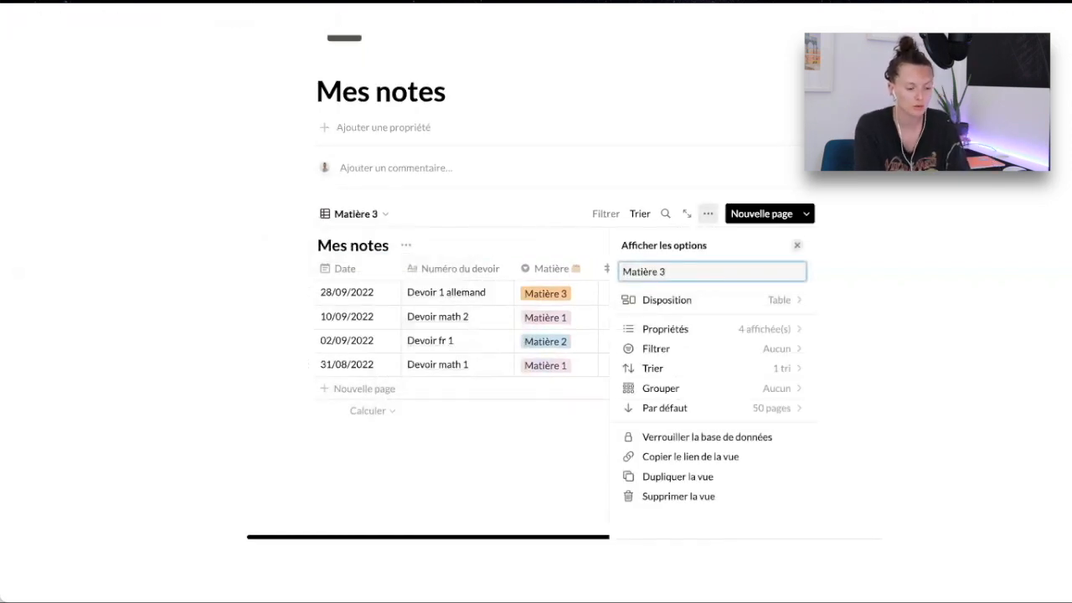
click(509, 447)
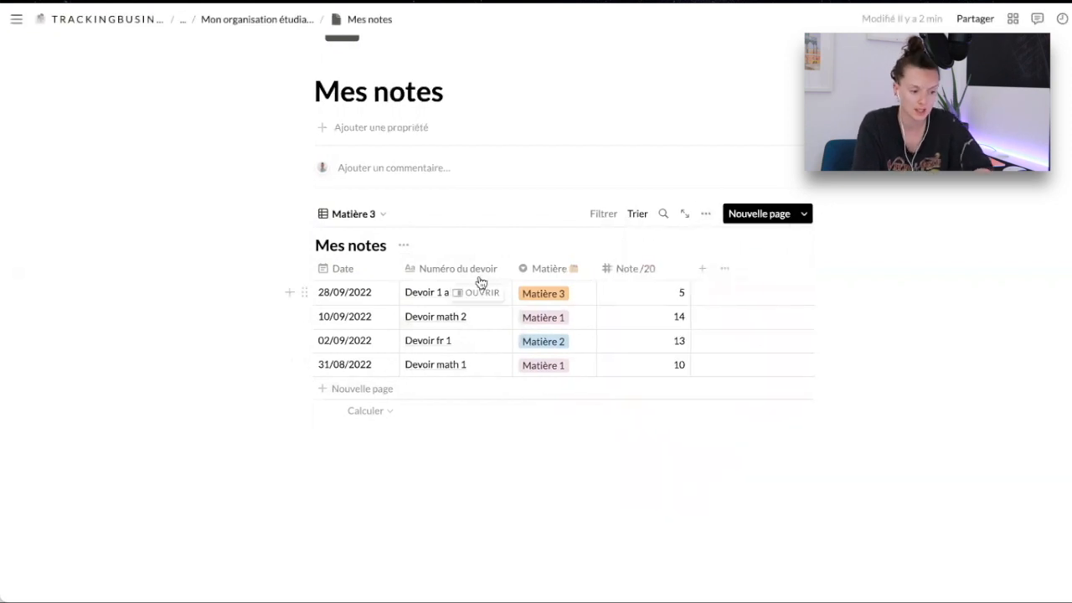
Filter the Matière 3 view to entries whose Matière is Matière 3 and save the filter for everyone.
click(611, 215)
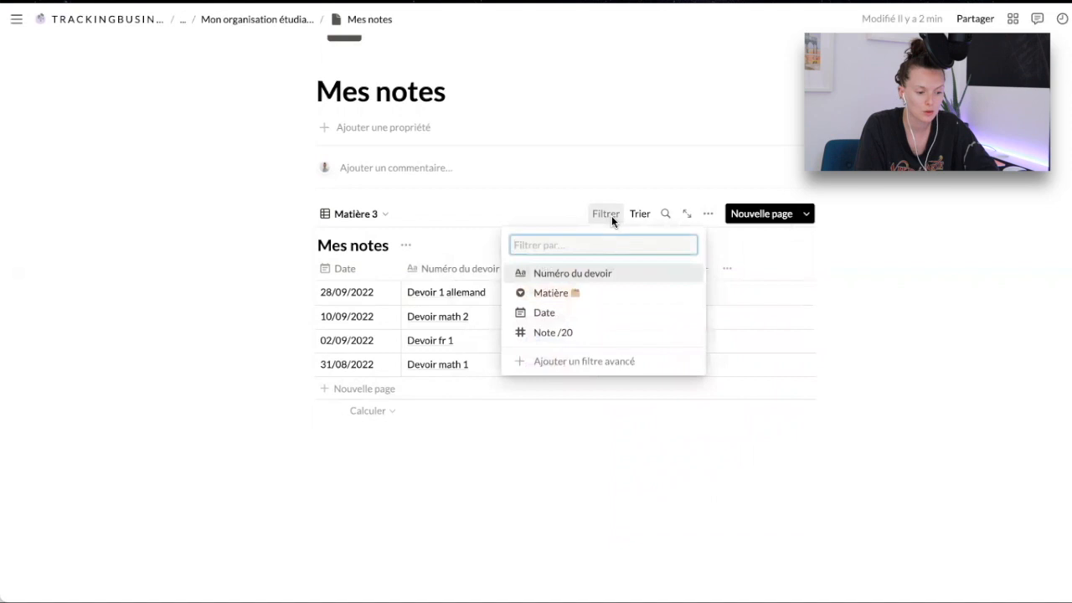
click(574, 297)
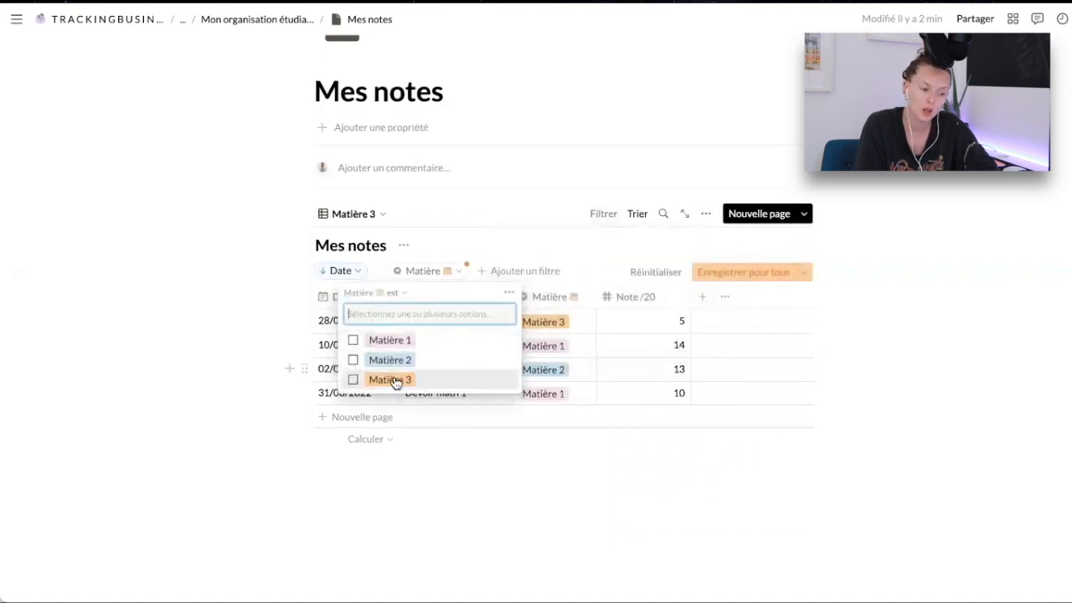
click(396, 380)
click(737, 316)
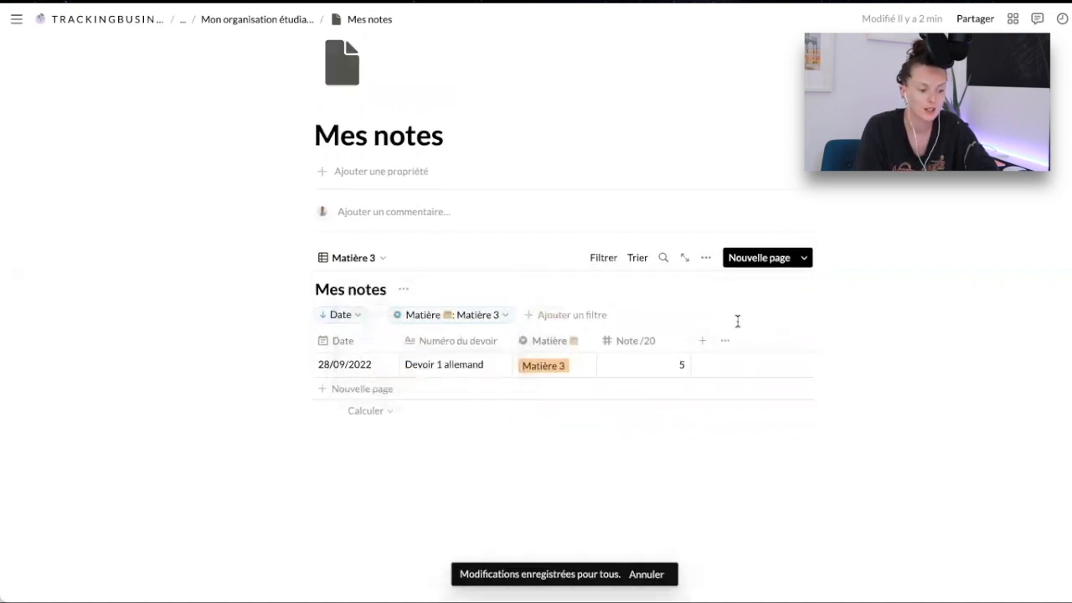
click(678, 482)
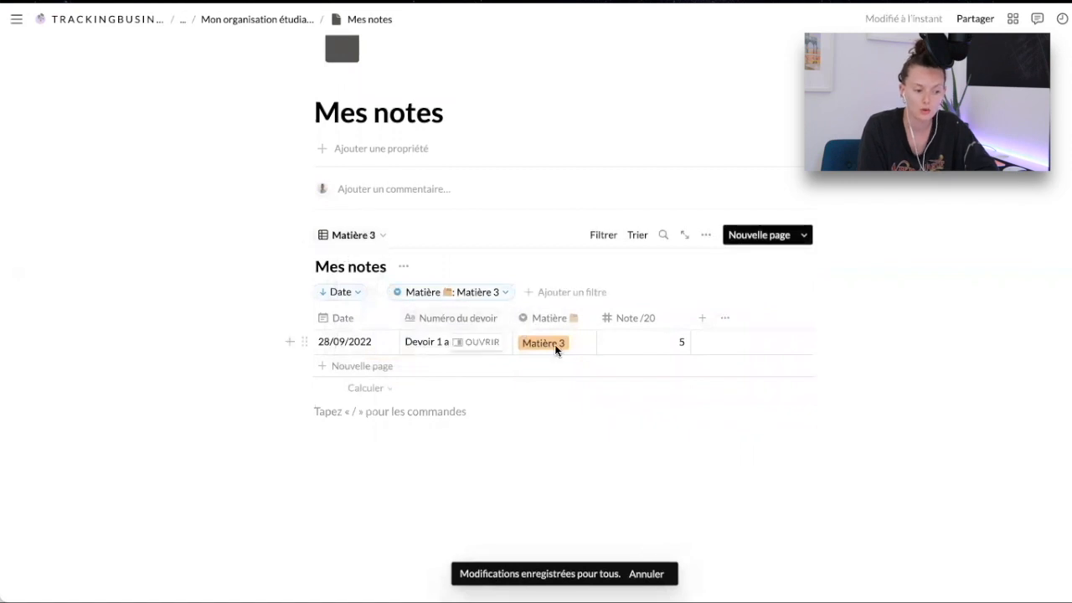
Examine the Matière 2 view and its calculation options for Note /20, and return to Liste complète.
click(370, 239)
click(352, 343)
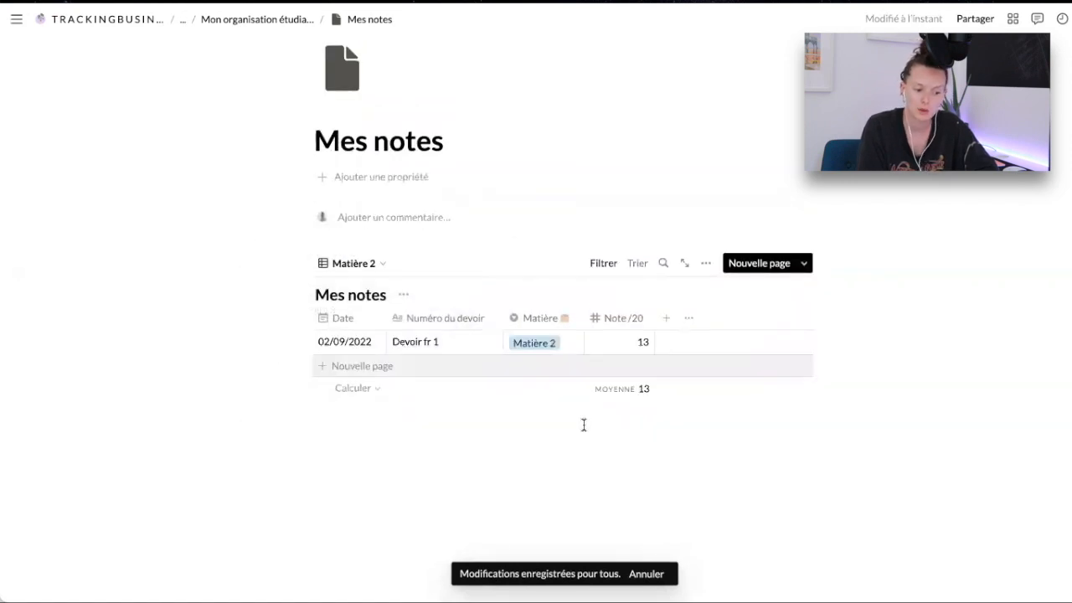
click(360, 263)
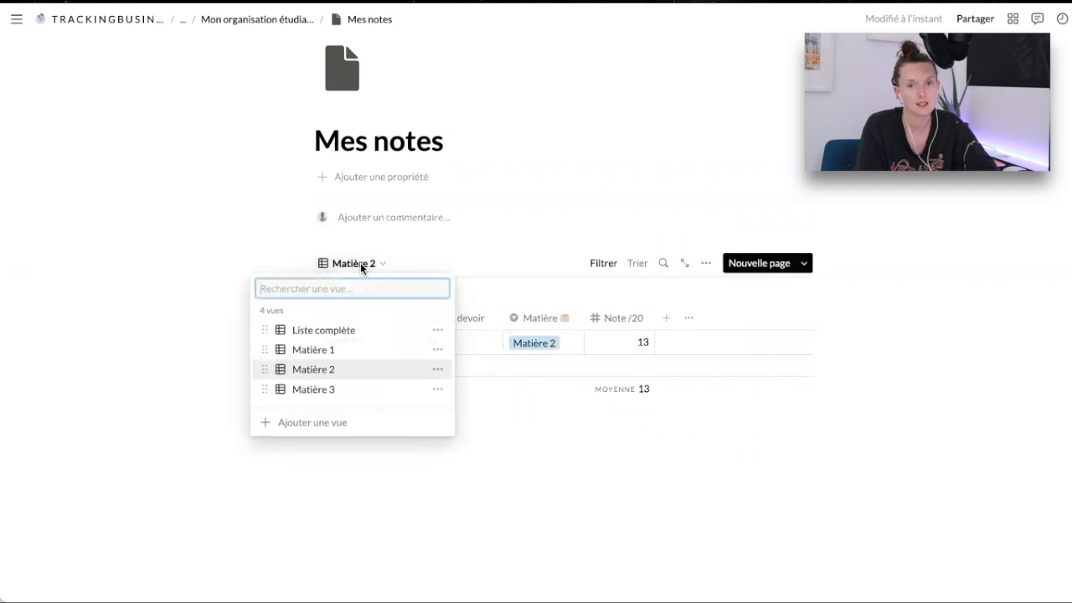
click(536, 444)
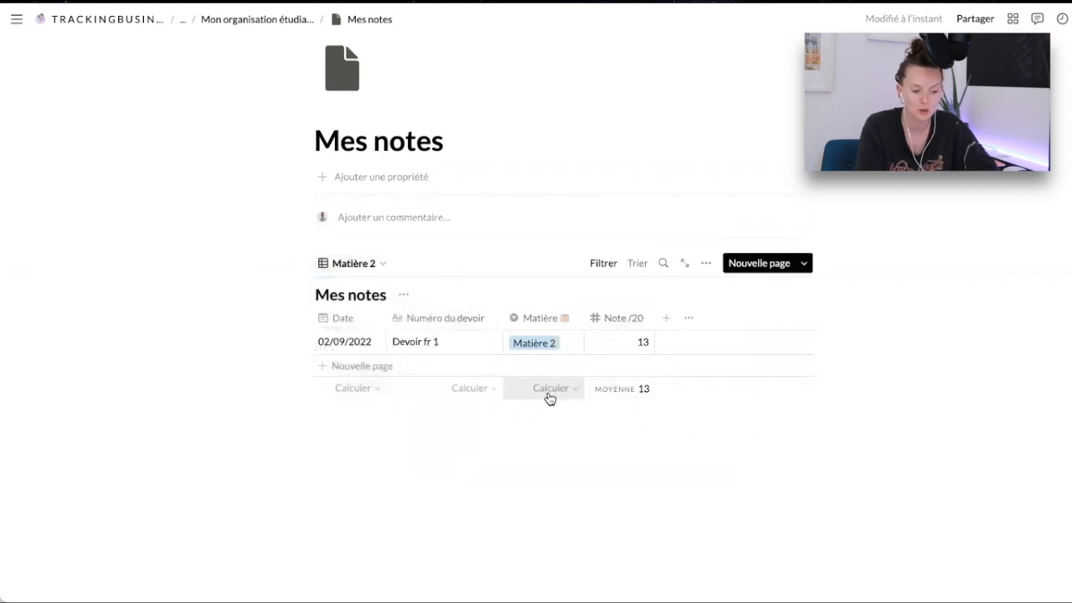
click(617, 399)
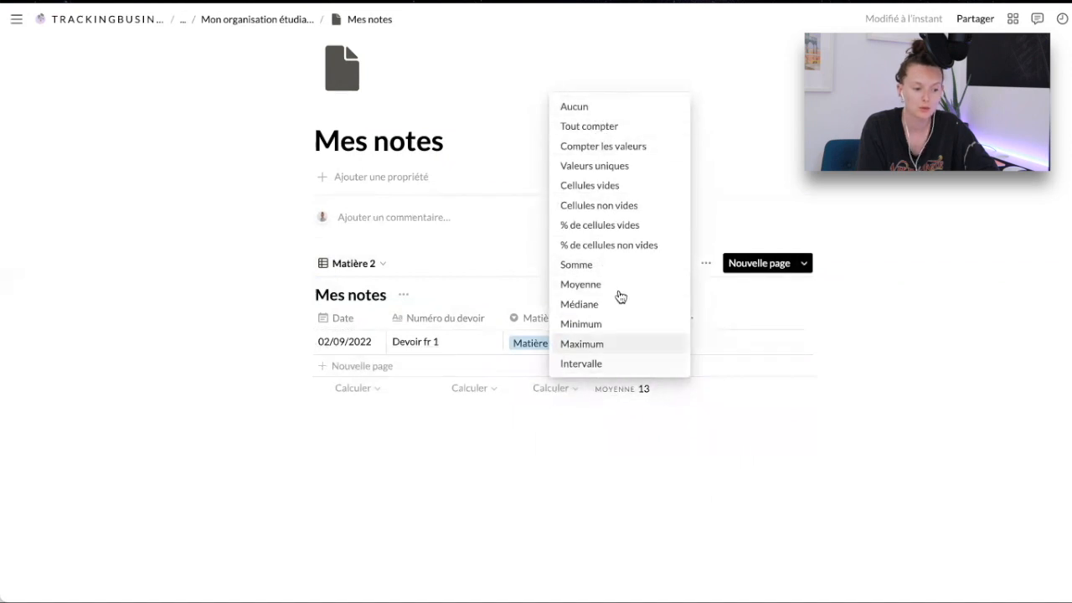
click(649, 456)
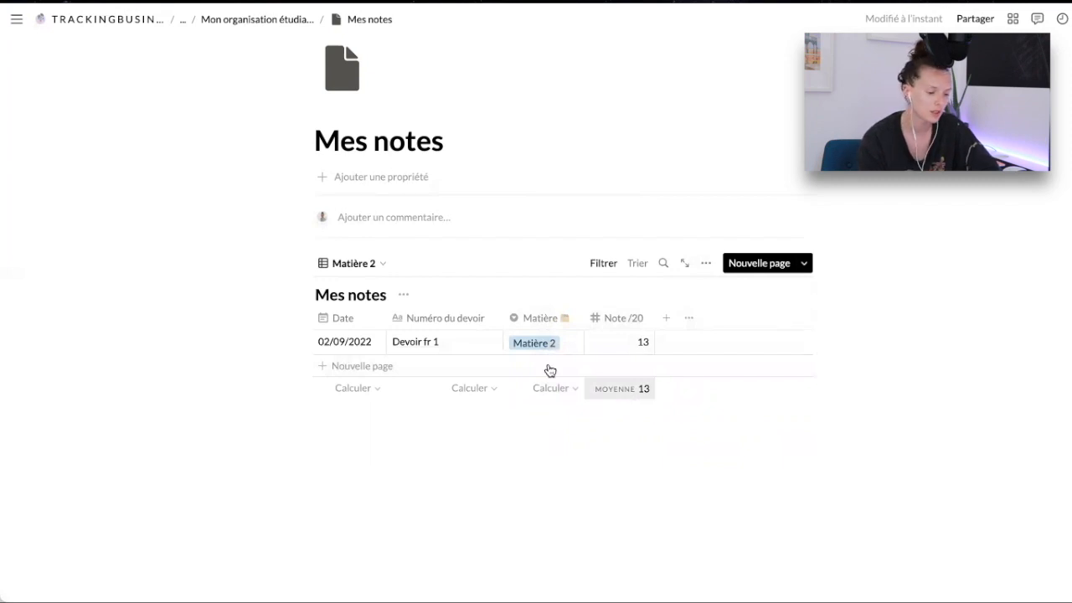
click(376, 263)
click(334, 330)
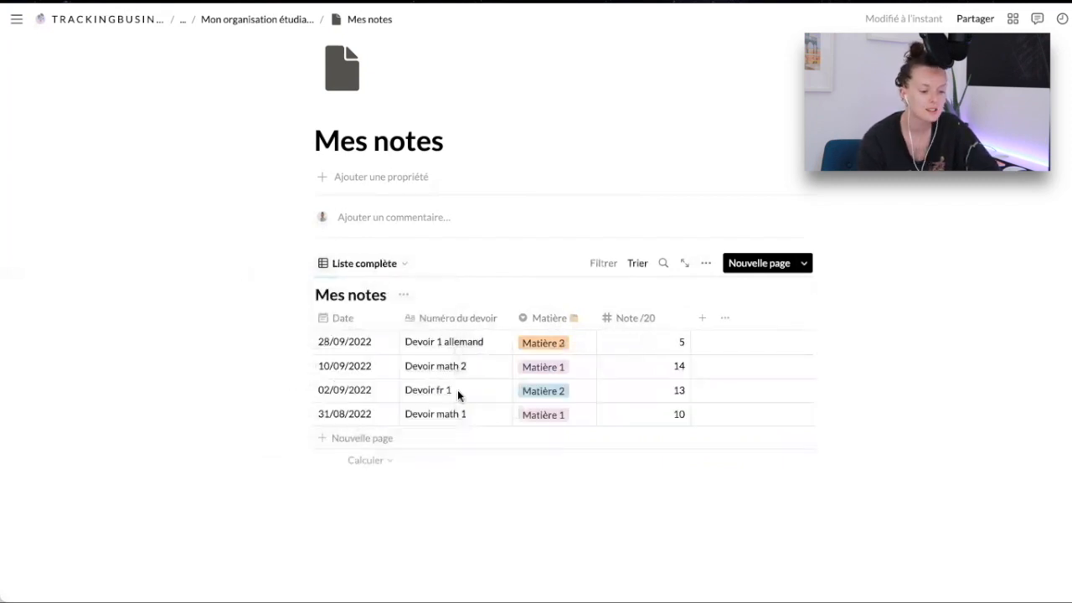
Open Espace étudiant YouTube and add Agenda, To do liste, Devoirs, Retroplanning and Cours blocks above Mon organisation, with four checkboxes in To do liste.
click(279, 22)
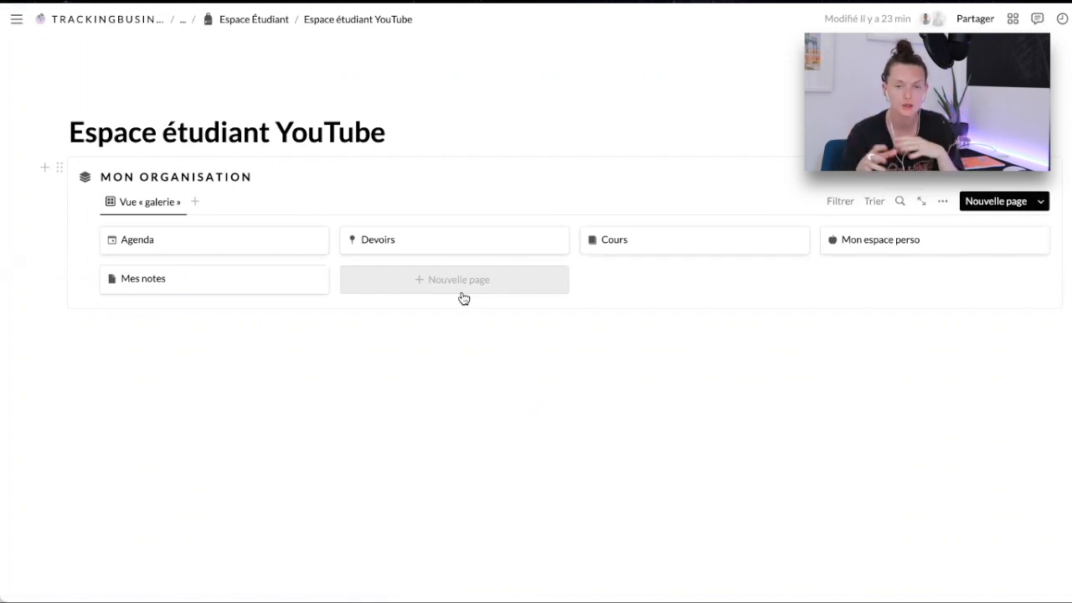
click(436, 130)
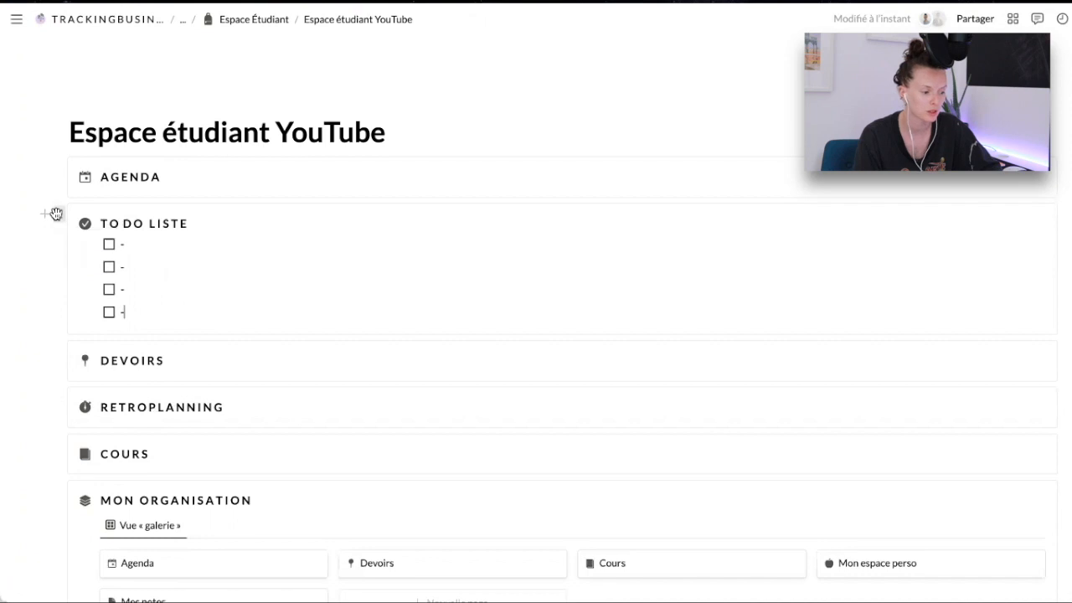
Place the To do liste block in a column beside Agenda and widen the Agenda column.
drag(55, 214, 1061, 173)
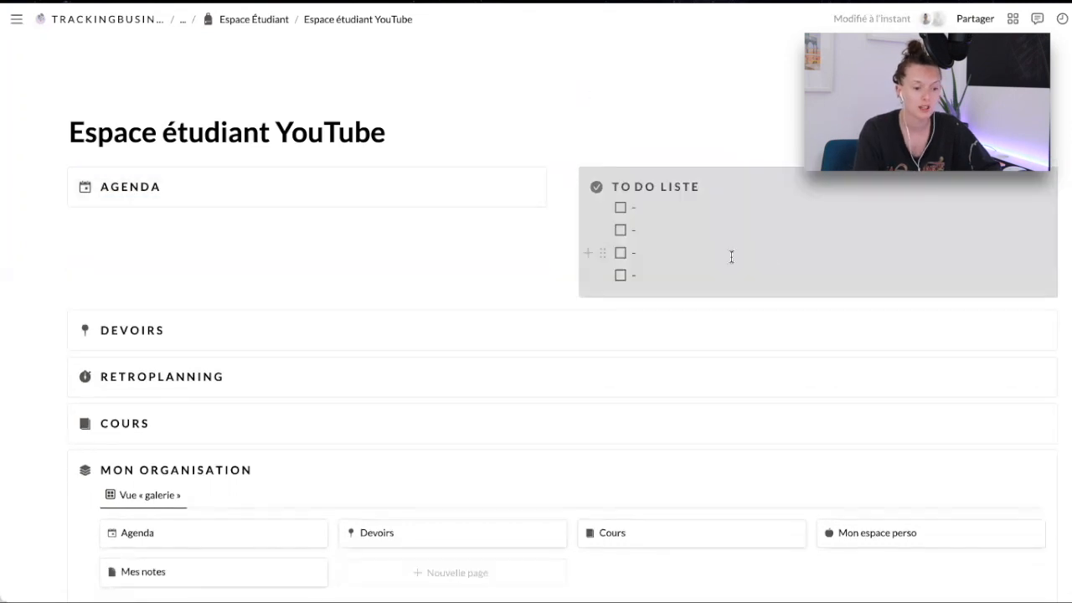
click(636, 275)
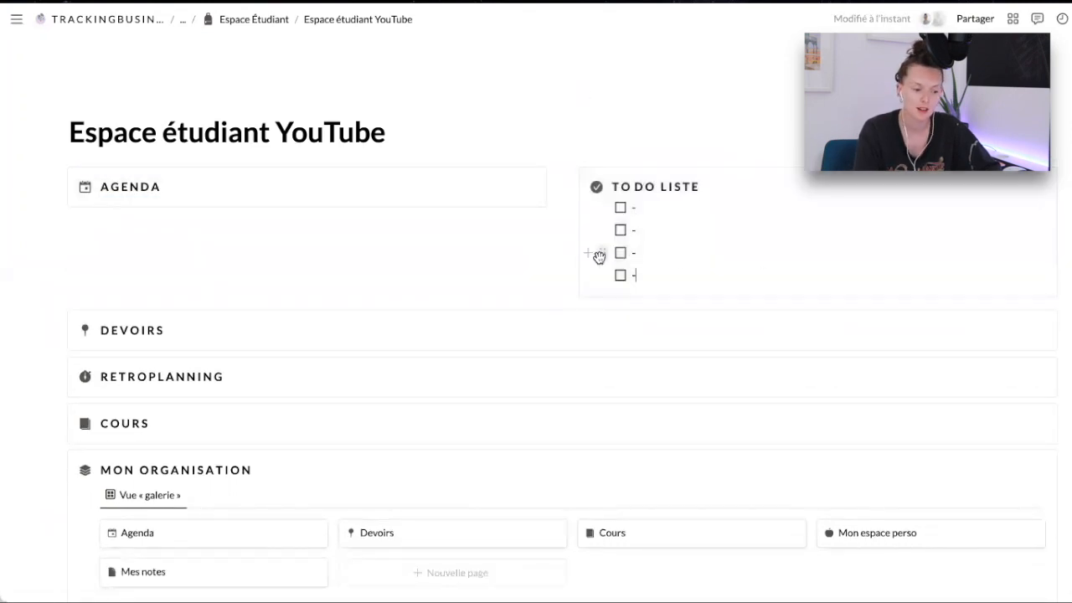
drag(668, 253, 629, 267)
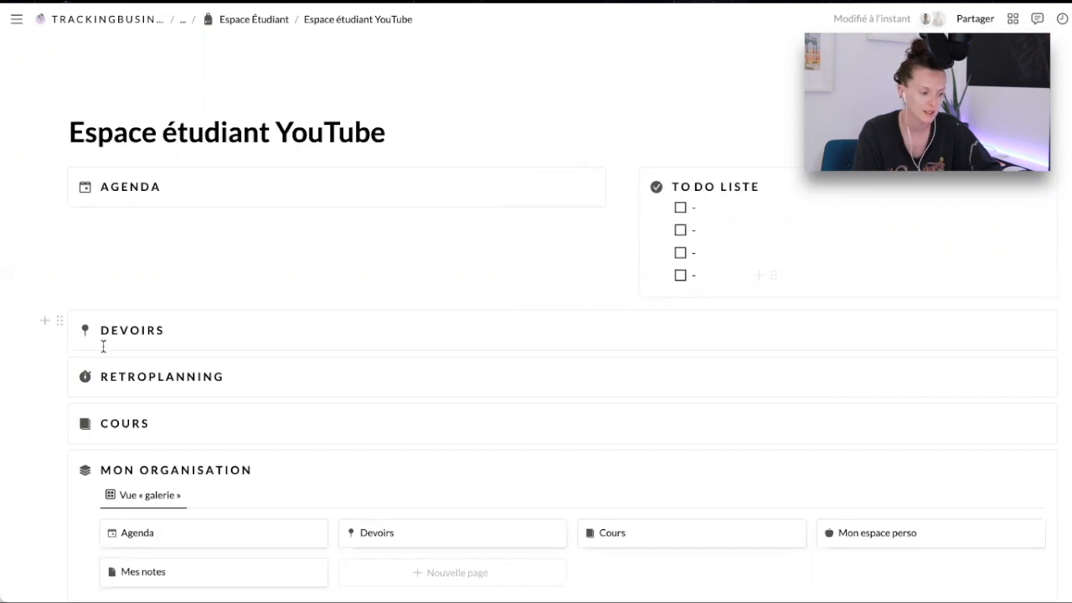
Move the Devoirs and Retroplanning blocks into the second column, stacked beneath To do liste.
drag(62, 320, 672, 299)
drag(58, 363, 647, 344)
click(149, 350)
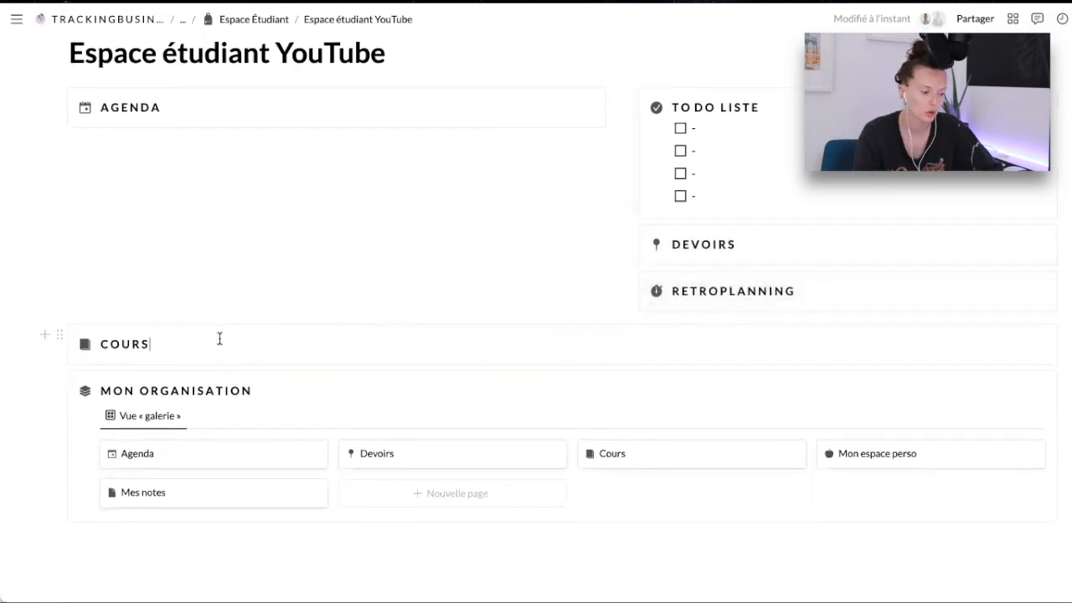
scroll(219, 338, up, 1)
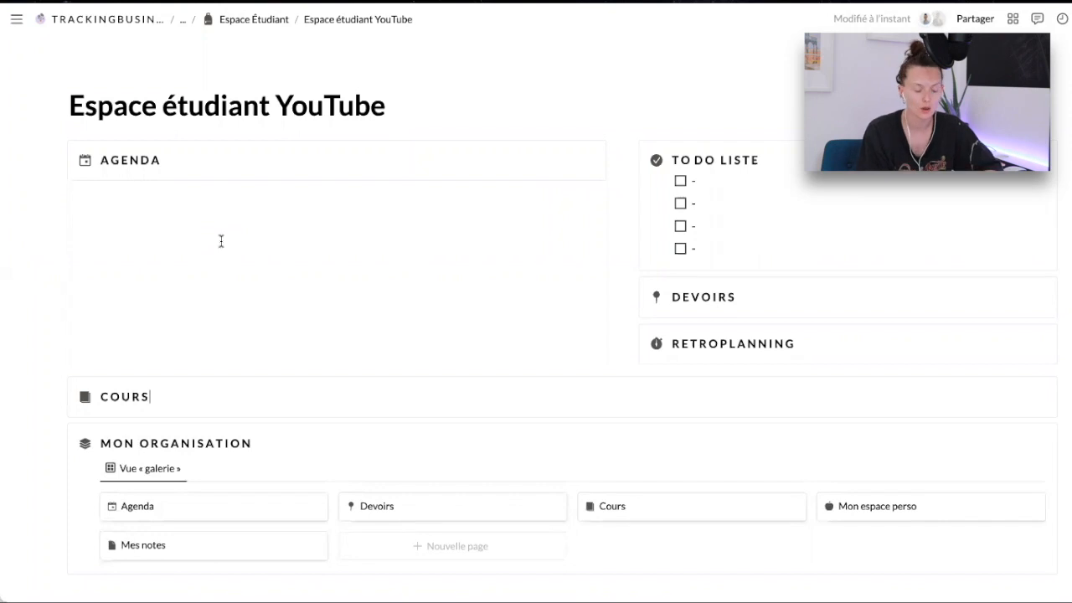
Insert a linked view of the Agenda database under the Agenda block, copying its existing Vue « calendrier ».
click(174, 212)
click(177, 160)
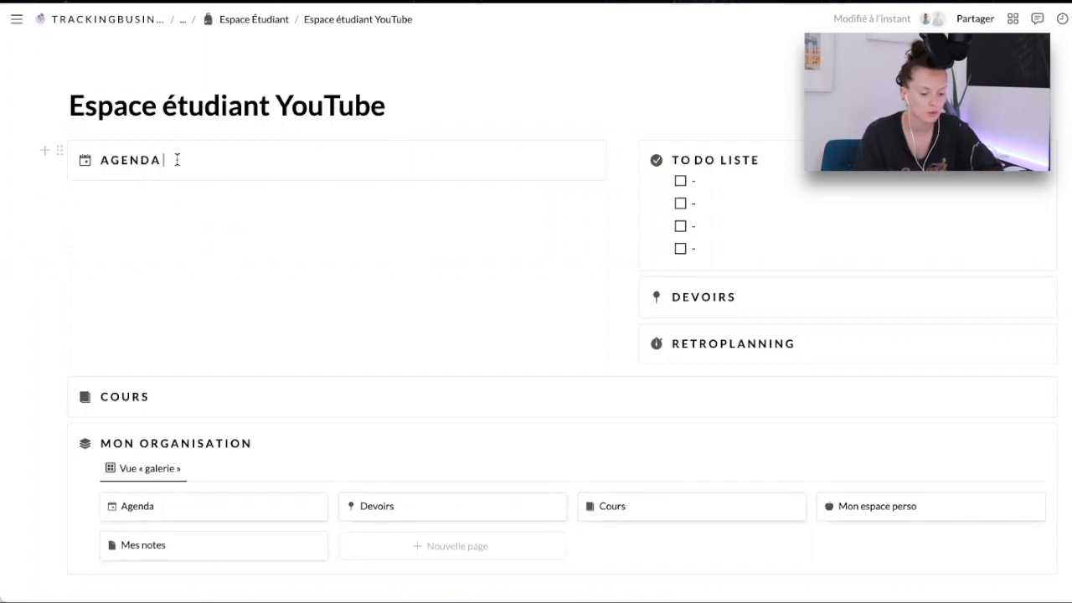
key(Return)
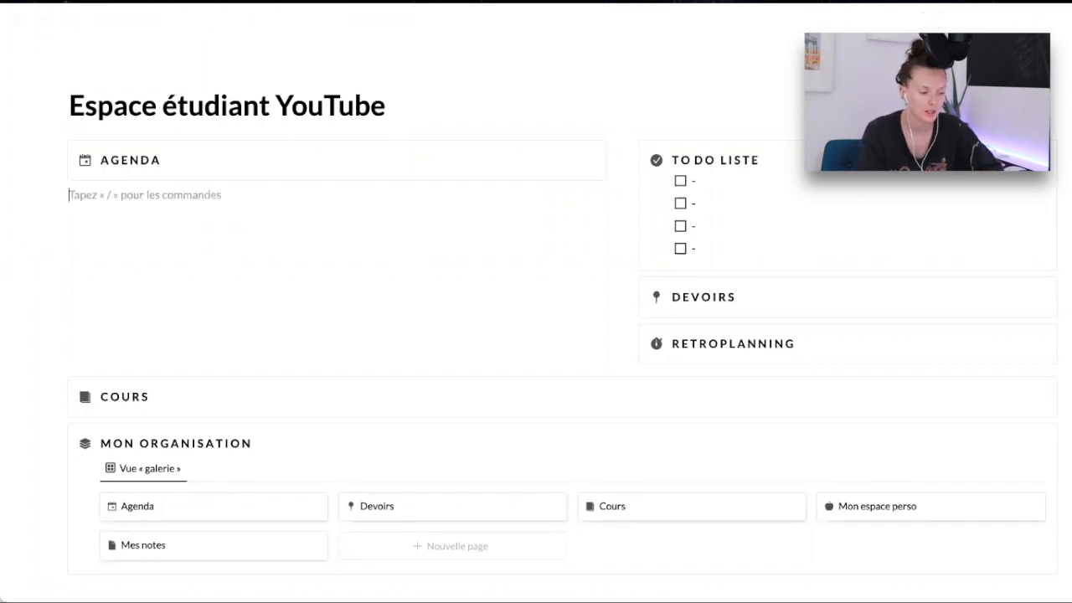
click(221, 157)
key(Return)
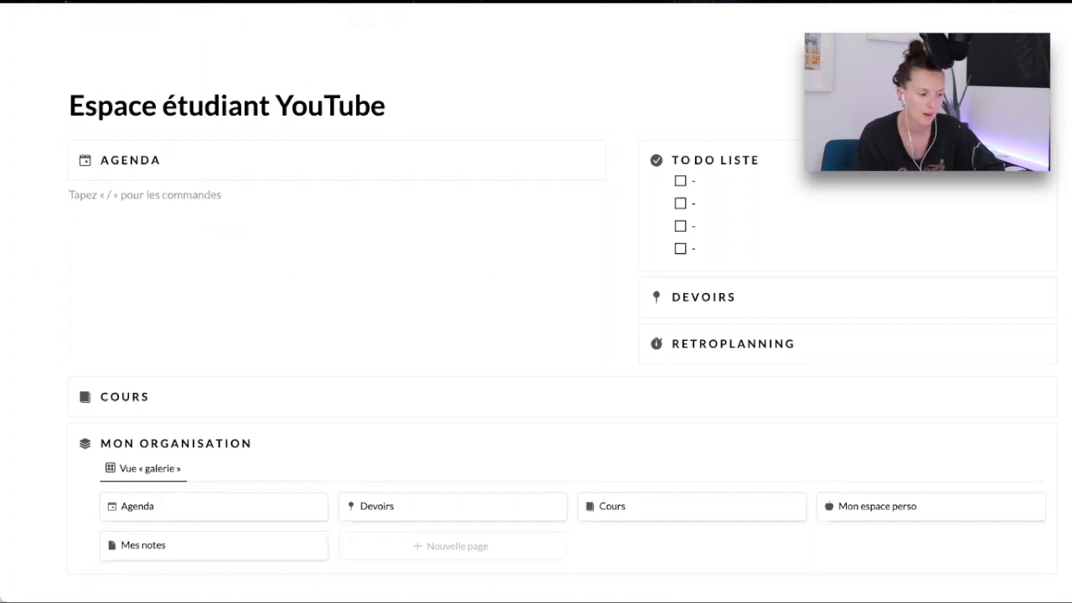
text(/)
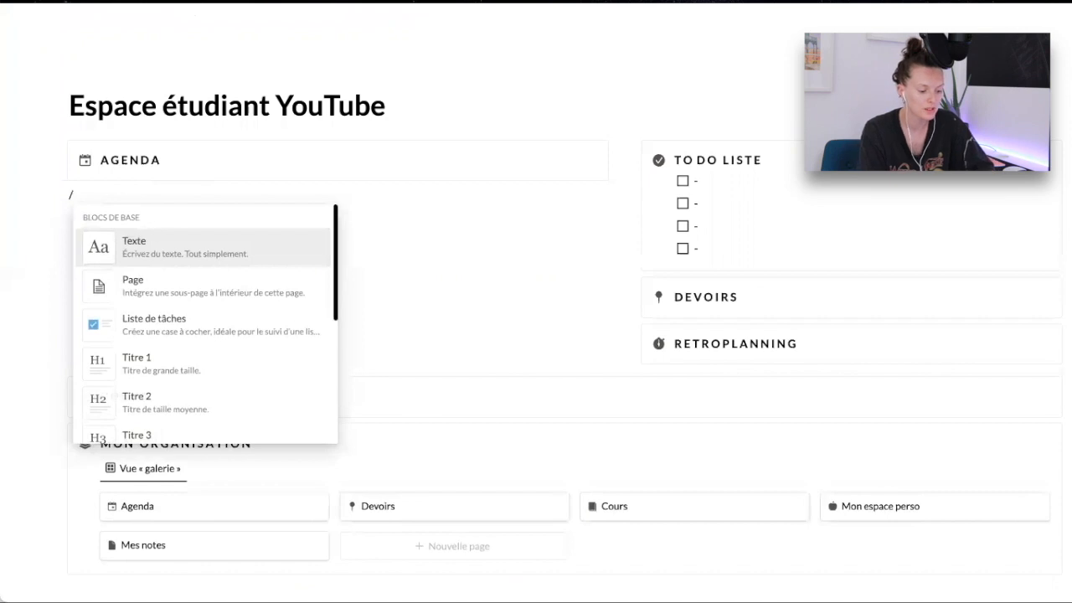
text(data)
key(Return)
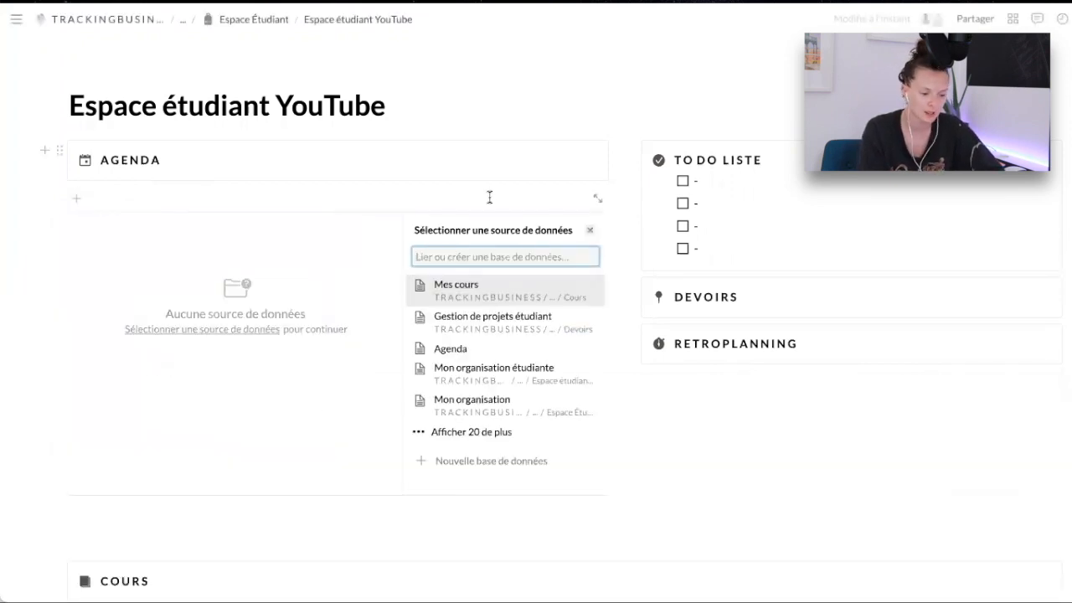
click(494, 358)
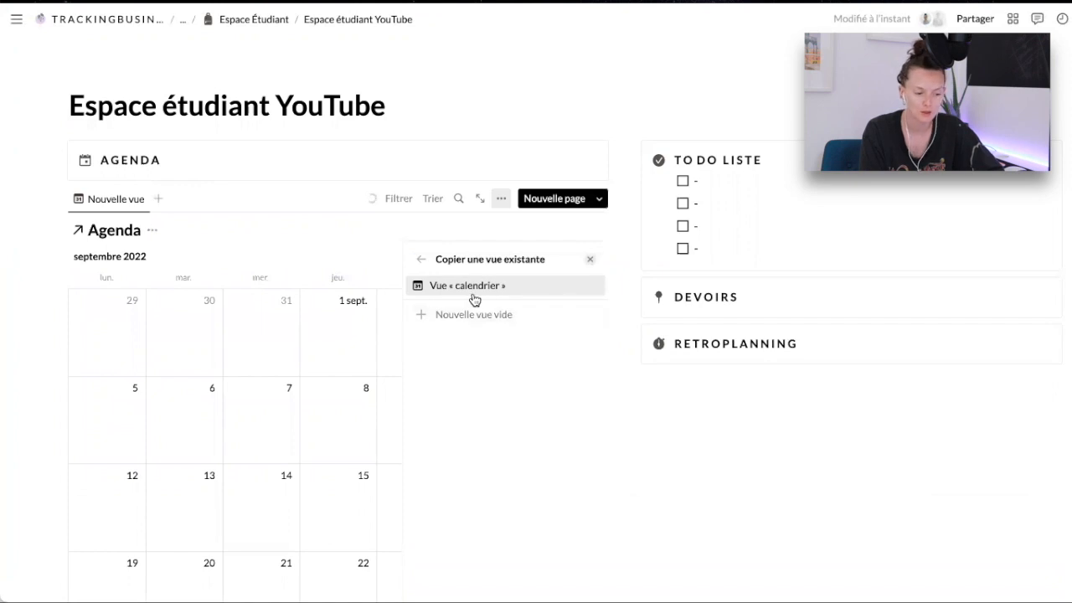
click(473, 294)
click(38, 311)
Hide the linked Agenda database's title and nest the calendar inside the Agenda block.
click(152, 230)
click(171, 303)
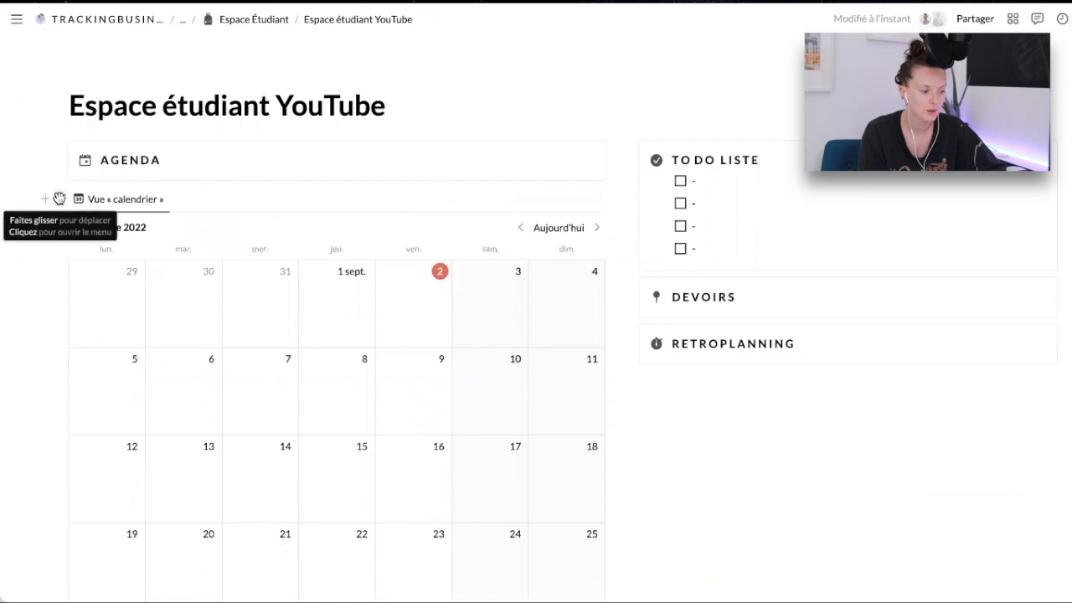
drag(55, 198, 98, 268)
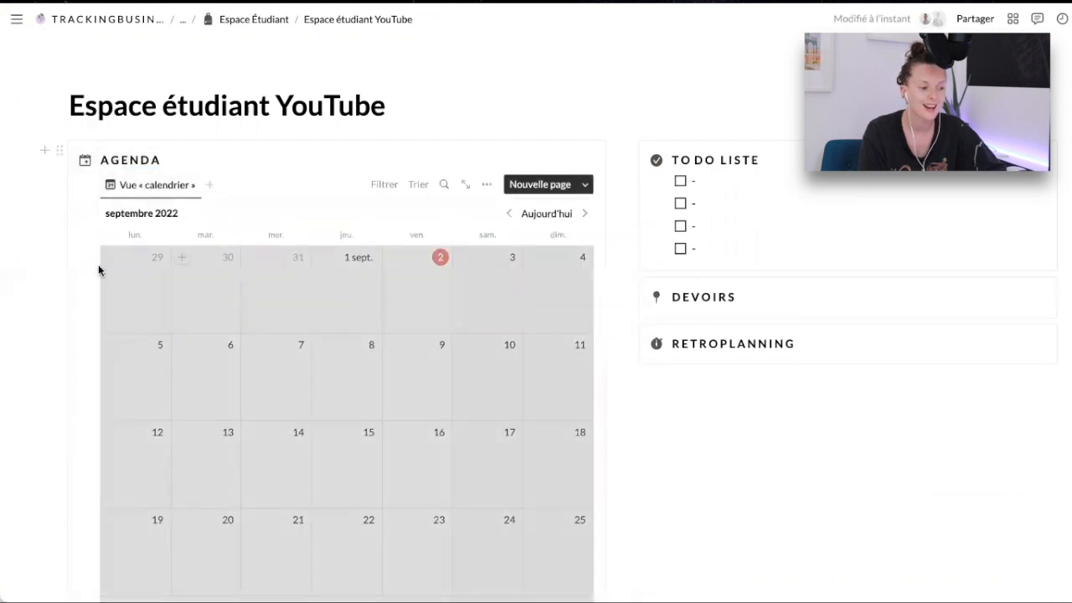
Check the previous month in the Agenda calendar and return to septembre 2022.
click(508, 215)
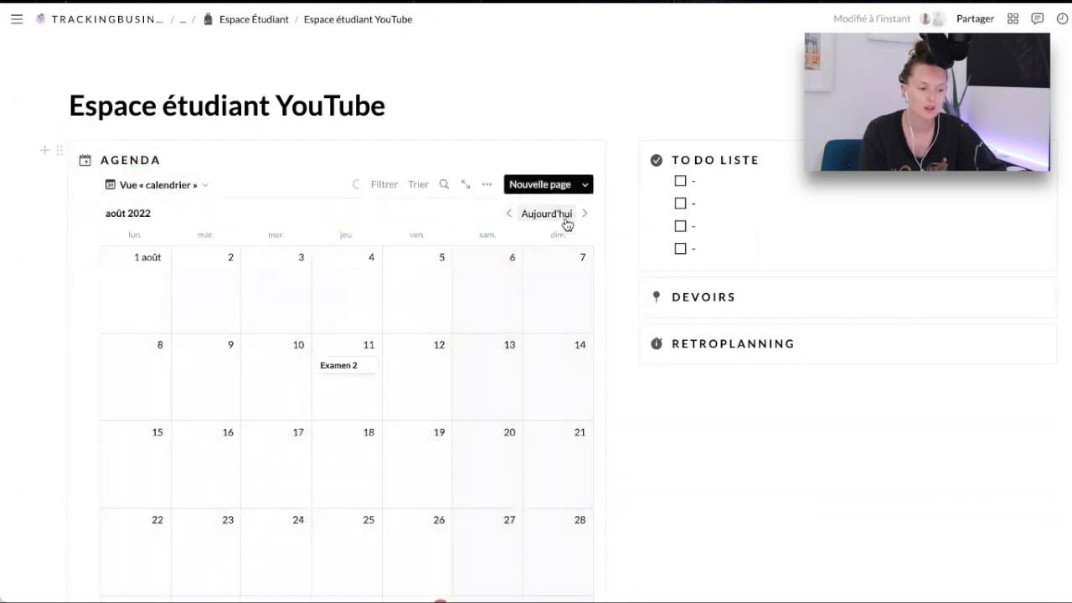
click(585, 214)
scroll(352, 500, down, 5)
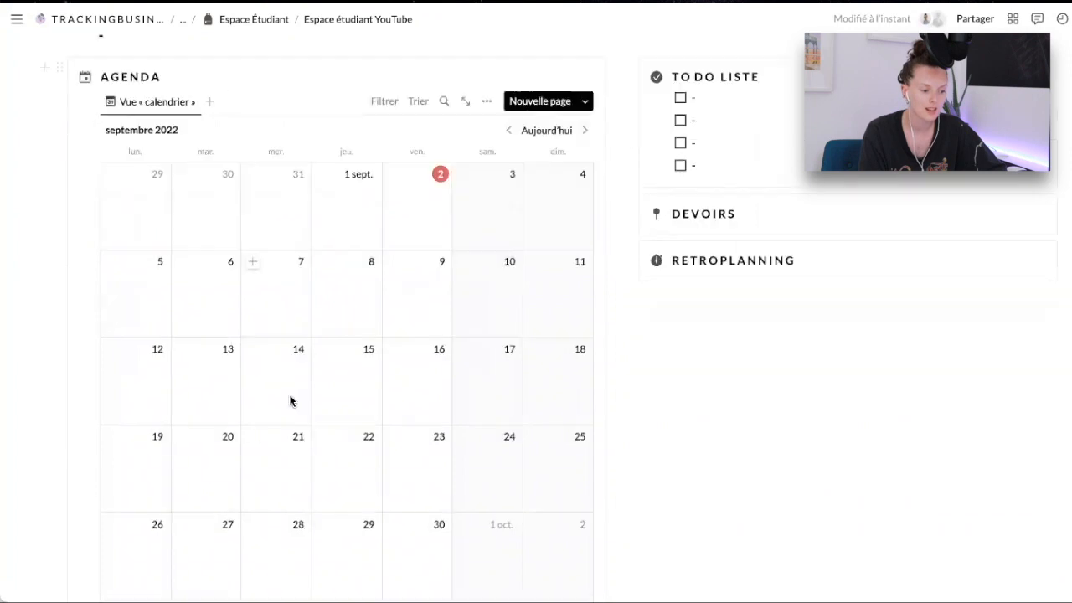
Insert a linked view of Gestion de projets étudiant under the Devoirs block, copying its Vue par Matière.
scroll(466, 279, up, 4)
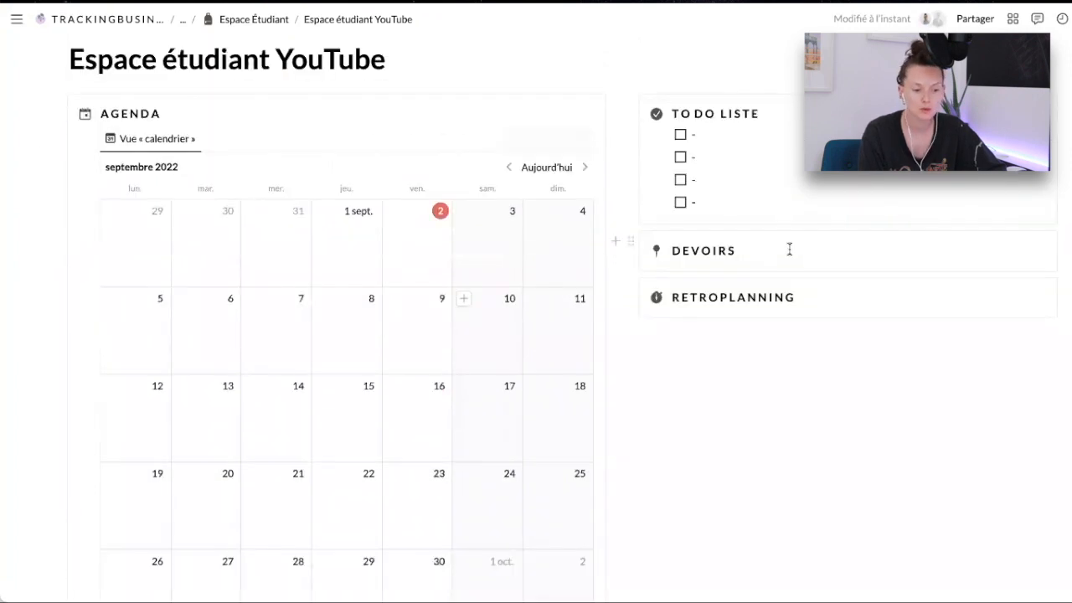
key(Return)
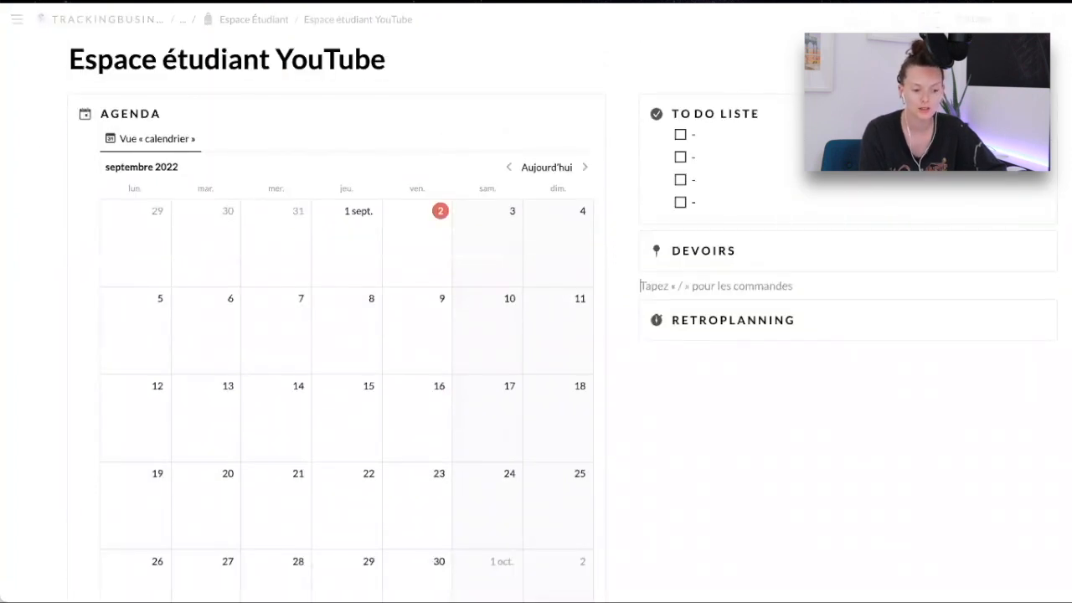
text(/data)
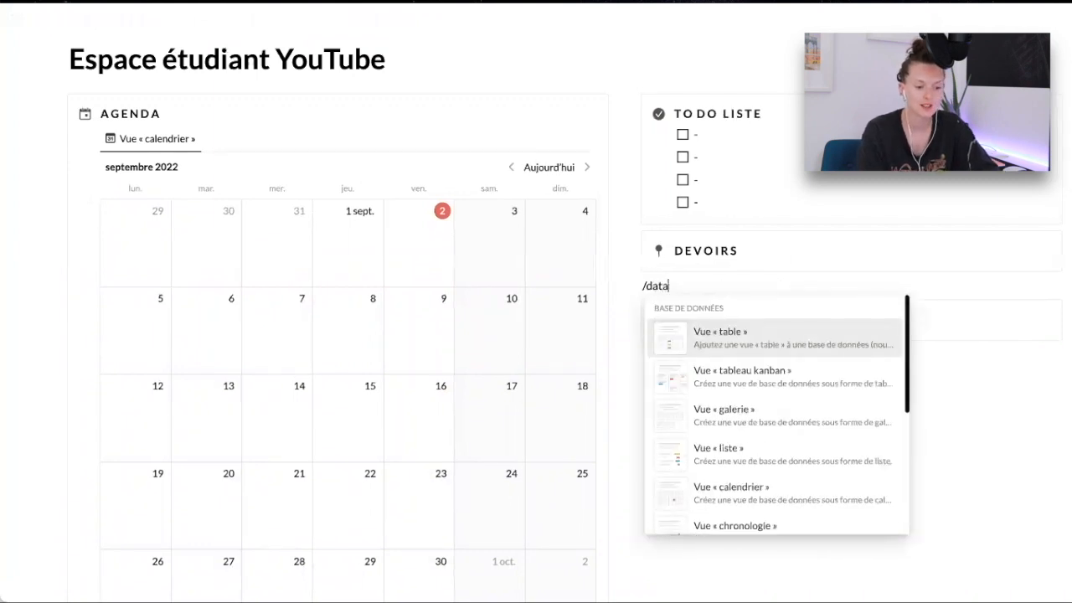
key(Return)
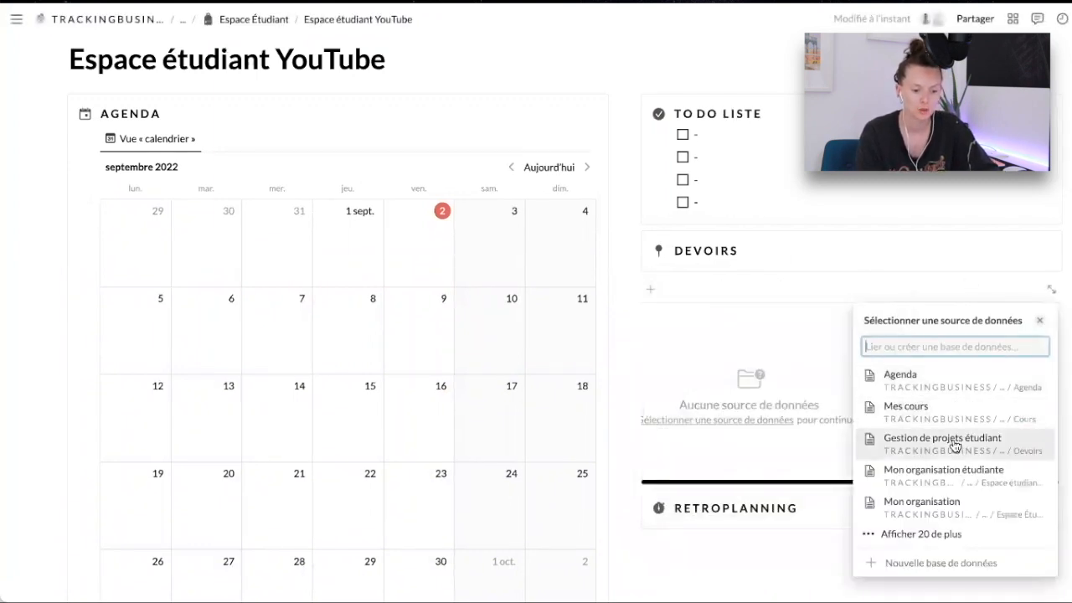
click(952, 448)
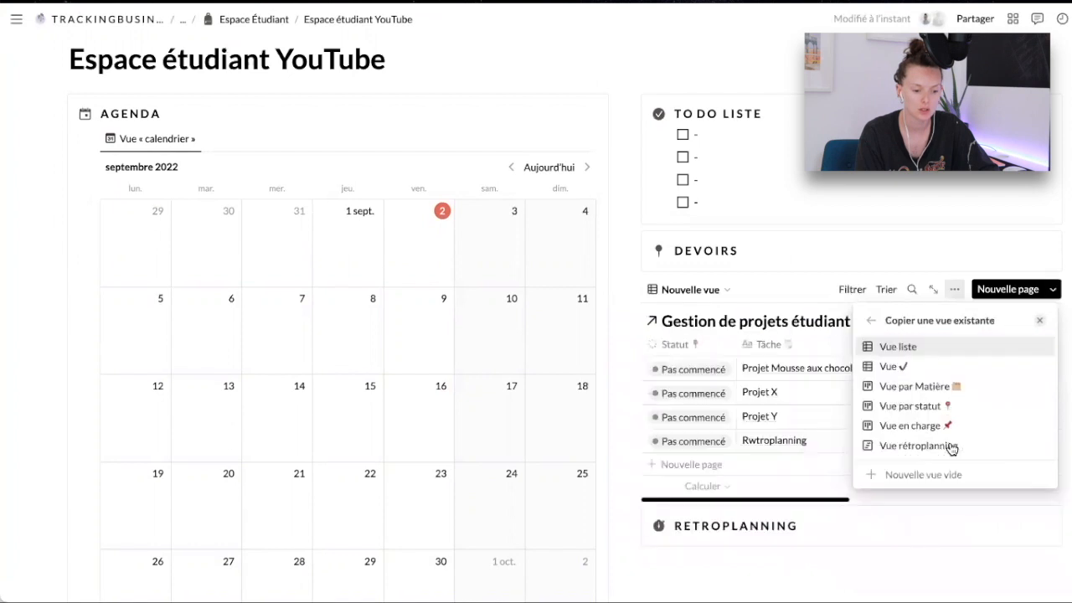
click(950, 387)
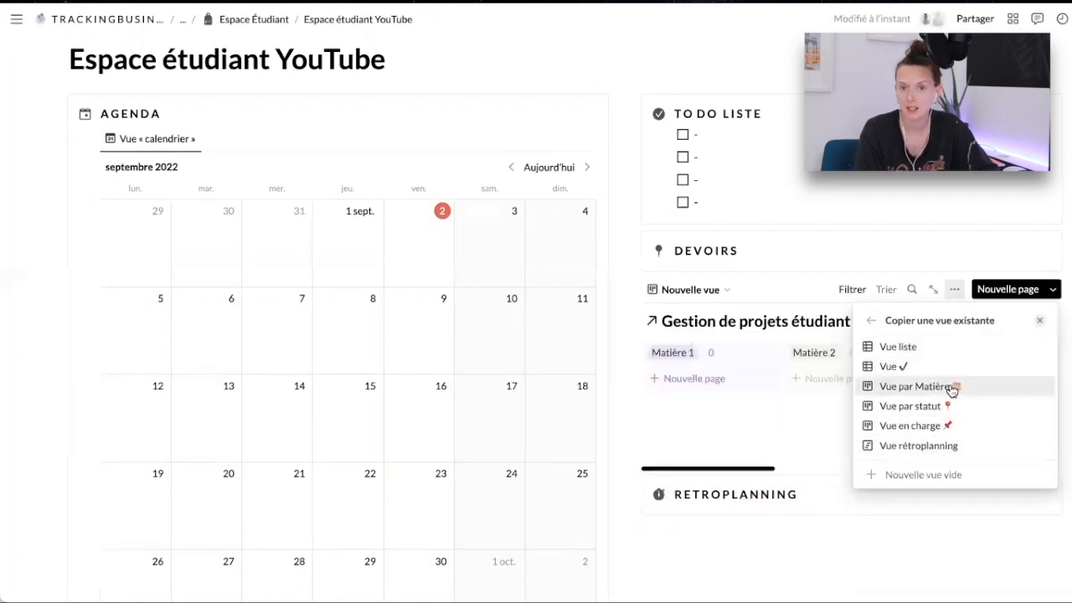
click(950, 387)
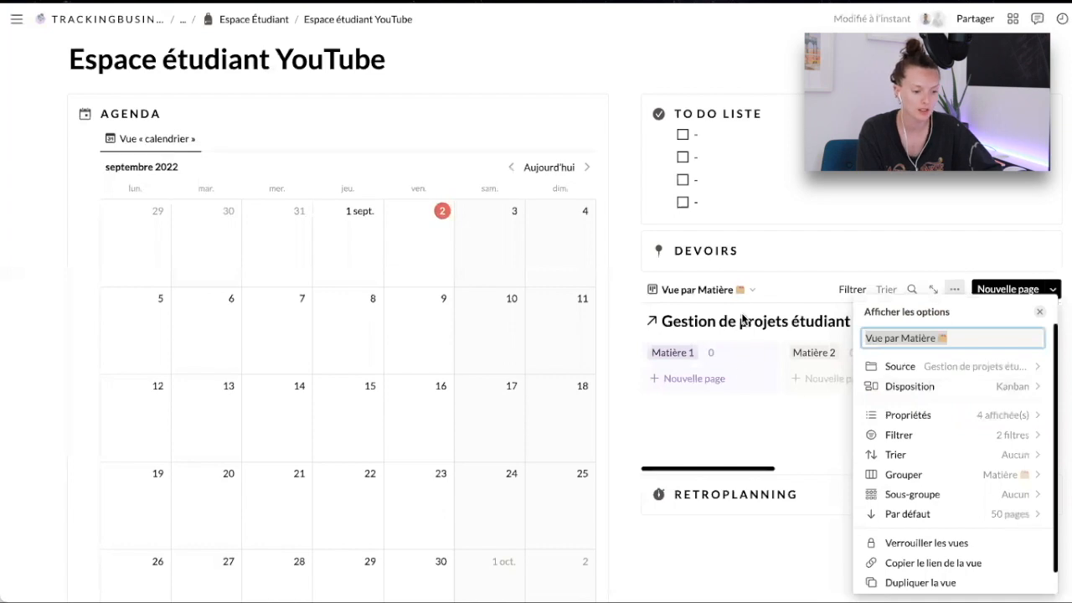
click(814, 317)
Hide the database title above the Devoirs board and look through its Matière columns.
click(858, 320)
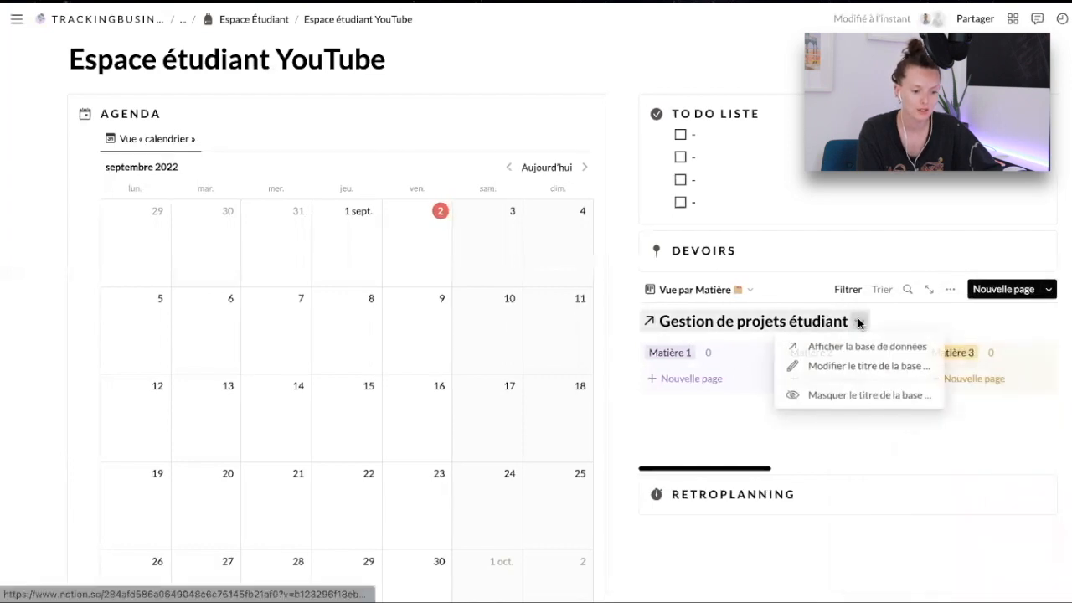
click(856, 391)
scroll(846, 344, right, 8)
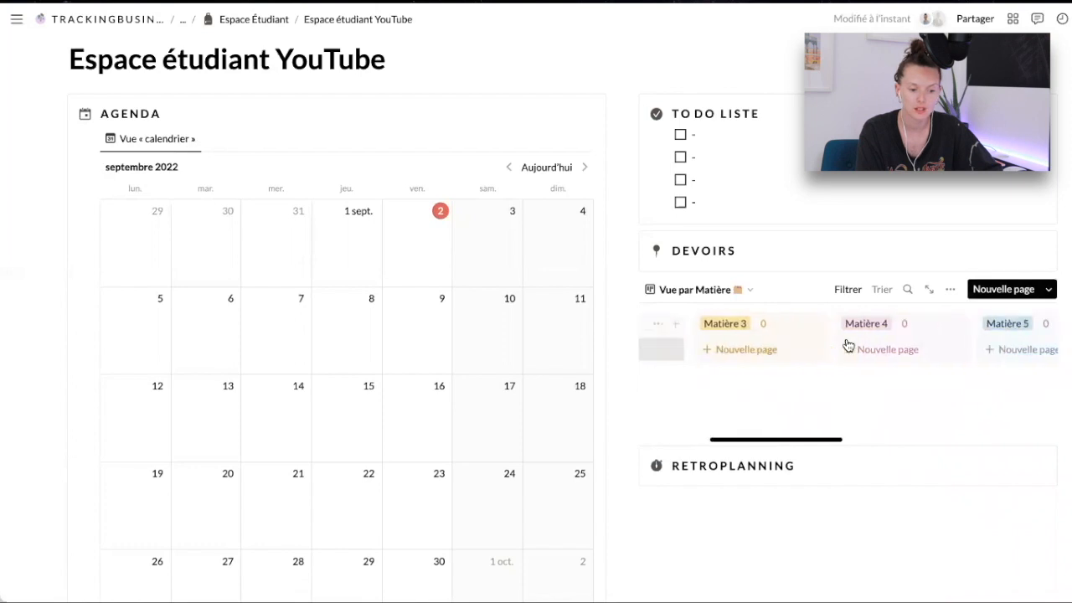
scroll(847, 344, right, 5)
scroll(846, 344, left, 10)
scroll(848, 345, left, 3)
Insert a linked view of Gestion de projets étudiant under the Retroplanning block, copying its Vue rétroplanning.
click(826, 459)
key(Return)
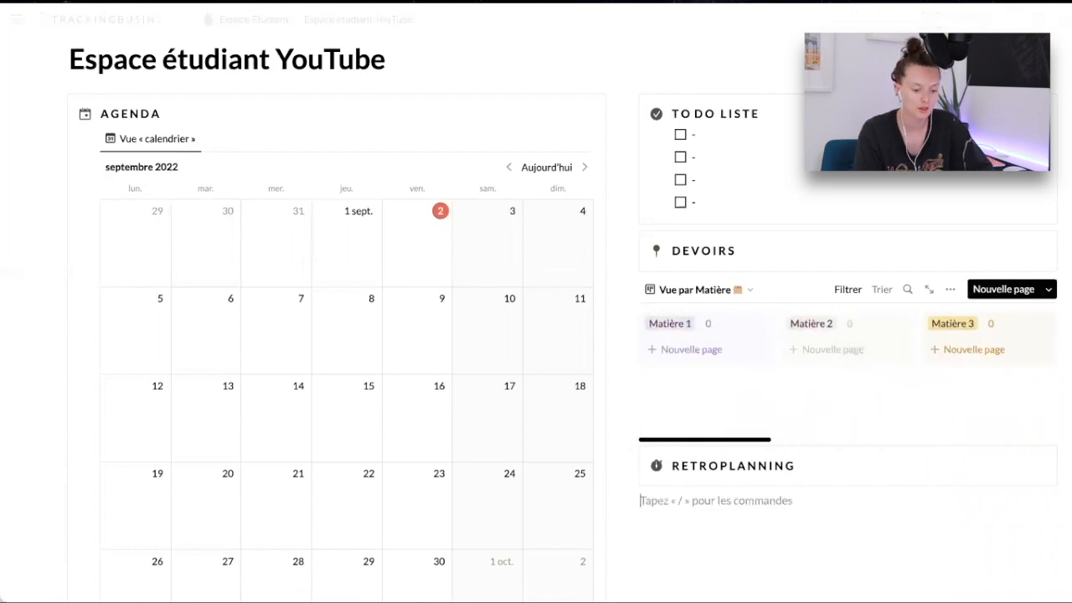
text(/data)
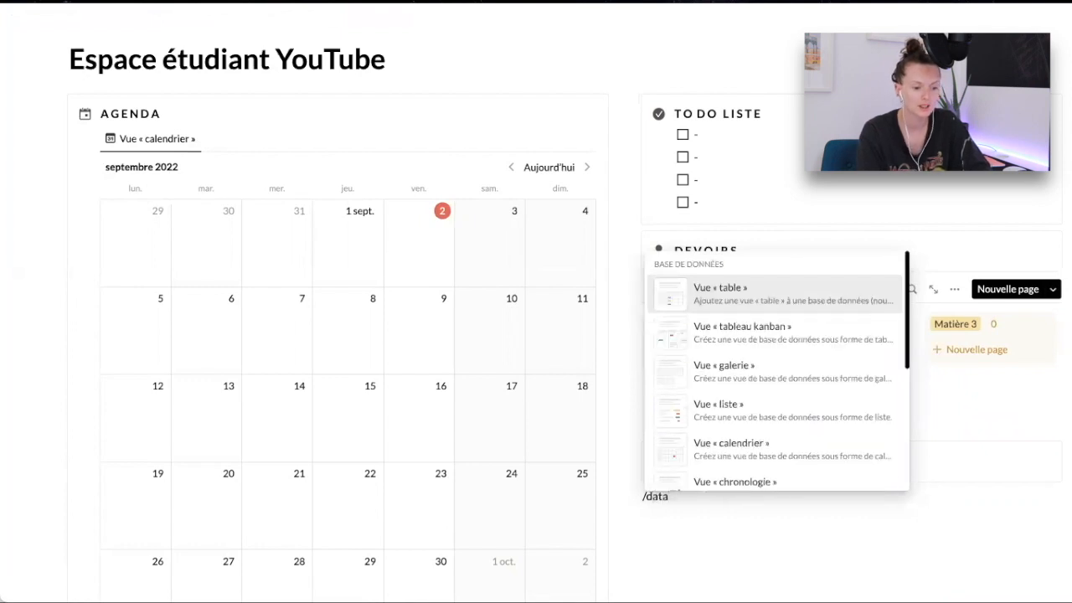
key(Return)
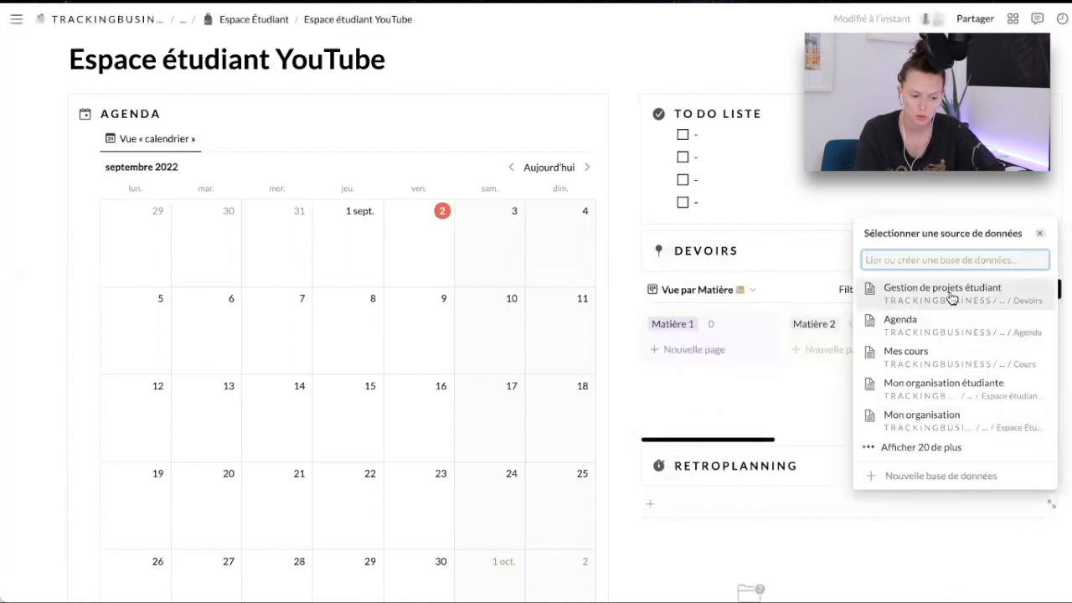
click(951, 295)
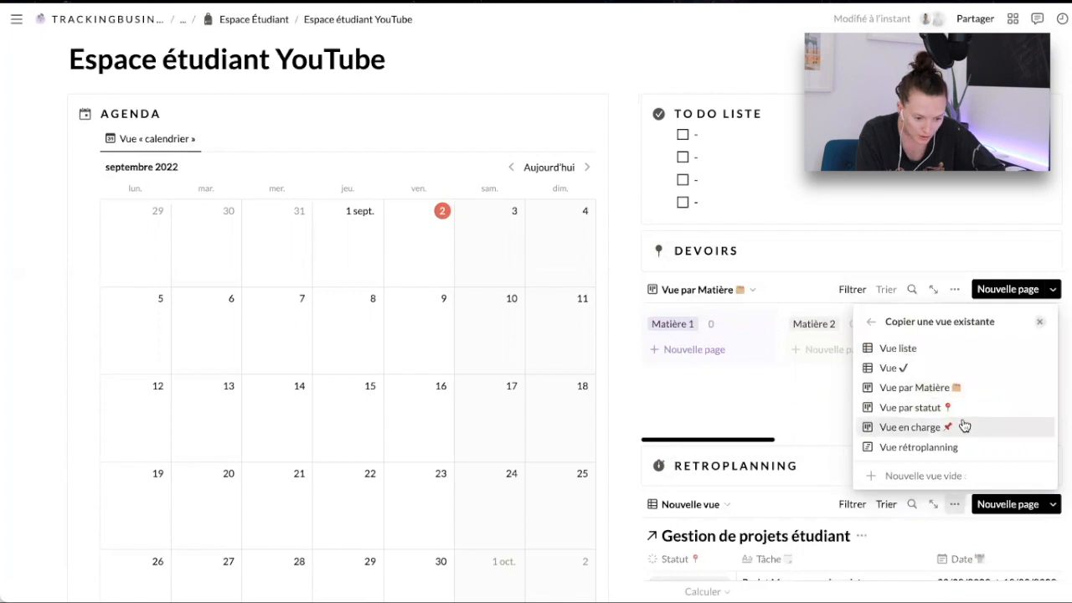
click(949, 445)
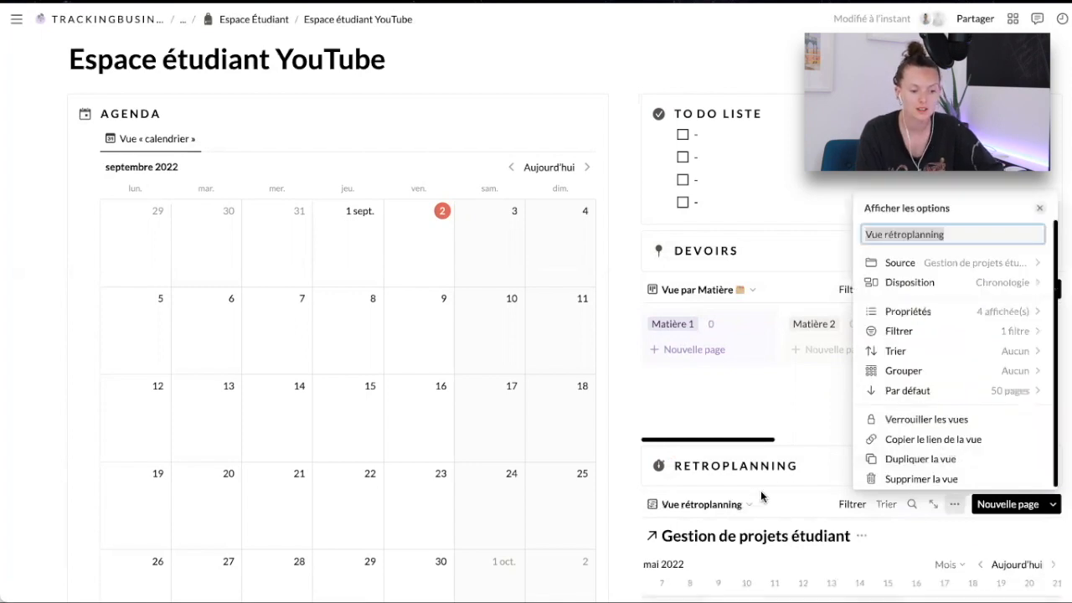
click(776, 514)
Hide the database title above the Retroplanning timeline and nest the Devoirs and Retroplanning views inside their blocks.
click(860, 536)
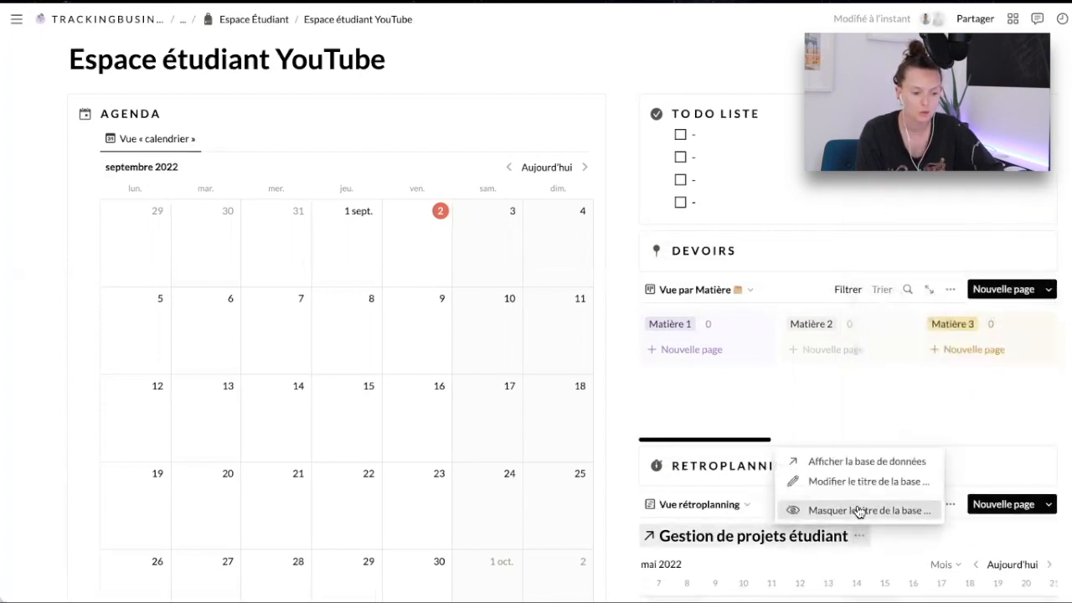
click(857, 509)
drag(631, 289, 675, 257)
scroll(628, 418, down, 2)
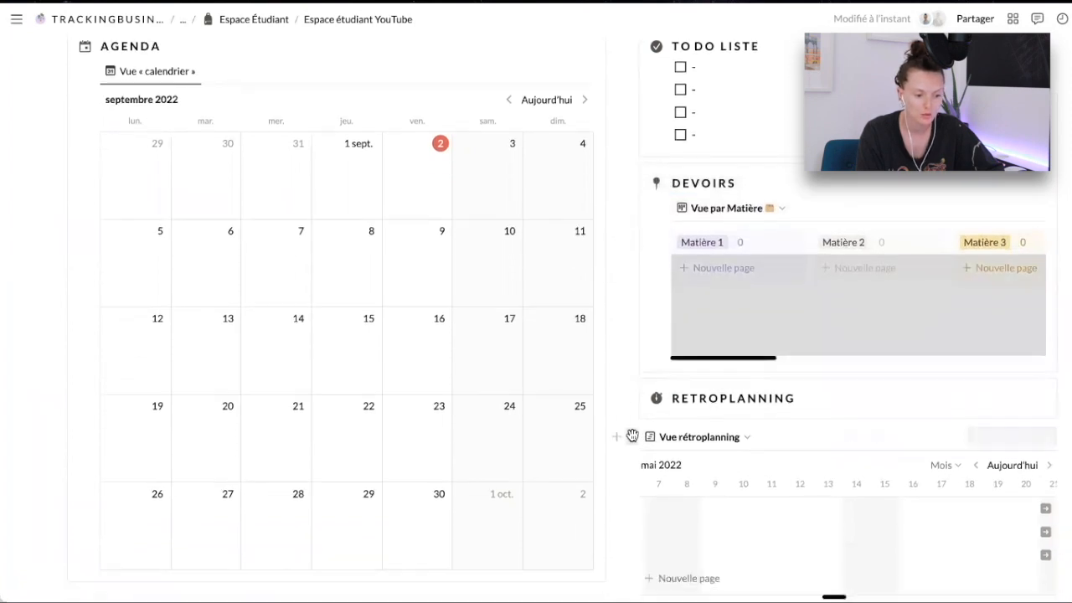
drag(671, 413, 679, 405)
Insert a linked gallery view of the Mes cours database under the Cours block.
scroll(618, 409, down, 3)
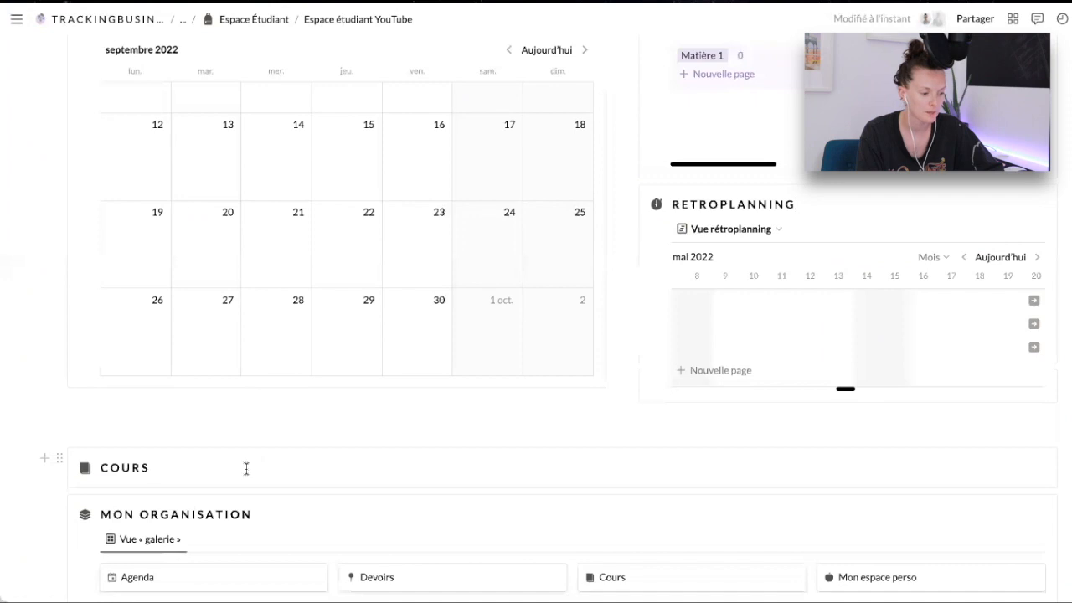
key(Return)
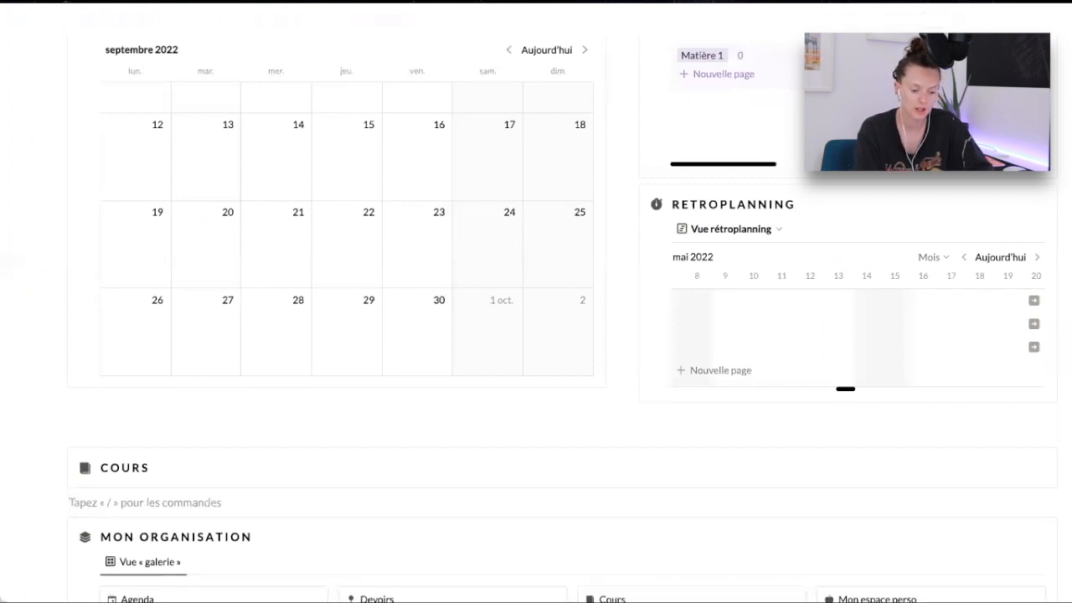
text(/datab)
key(Return)
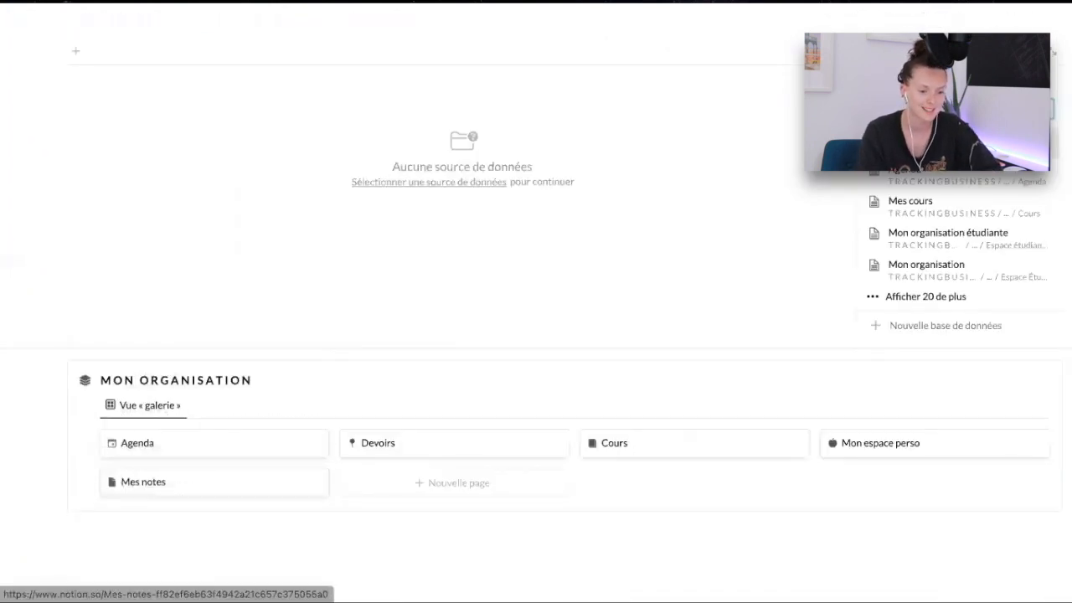
click(910, 201)
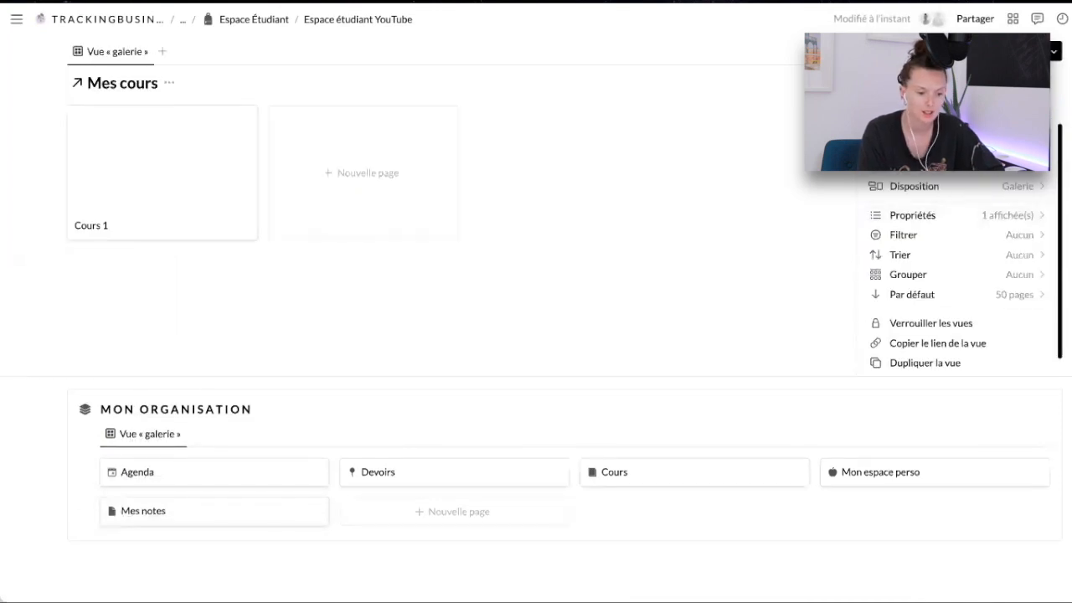
click(220, 282)
Hide the Mes cours database title and set the gallery's card preview to Aucun.
click(170, 83)
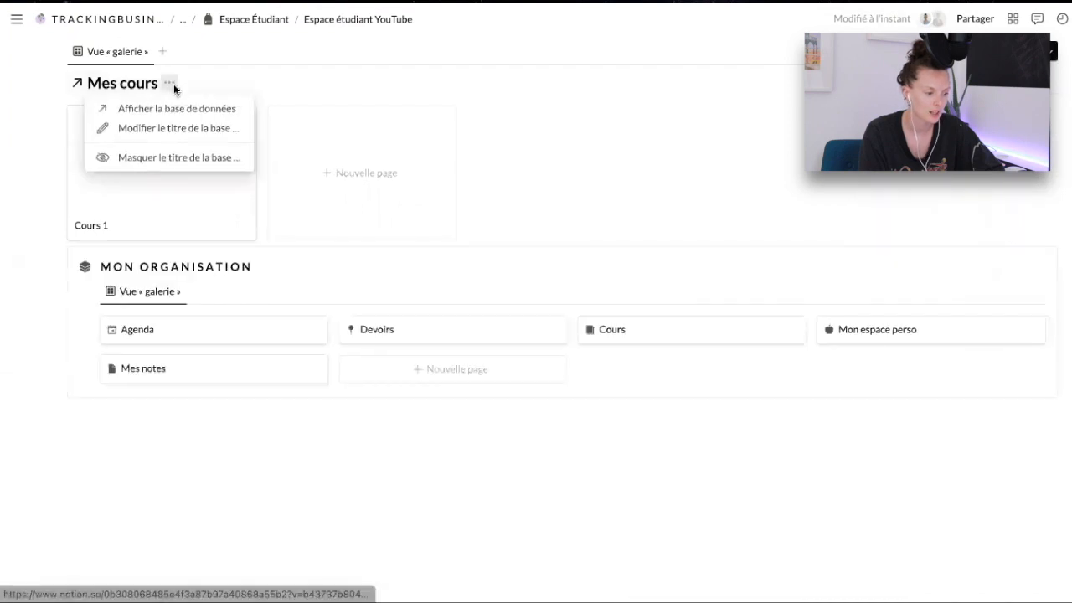
click(175, 158)
click(975, 80)
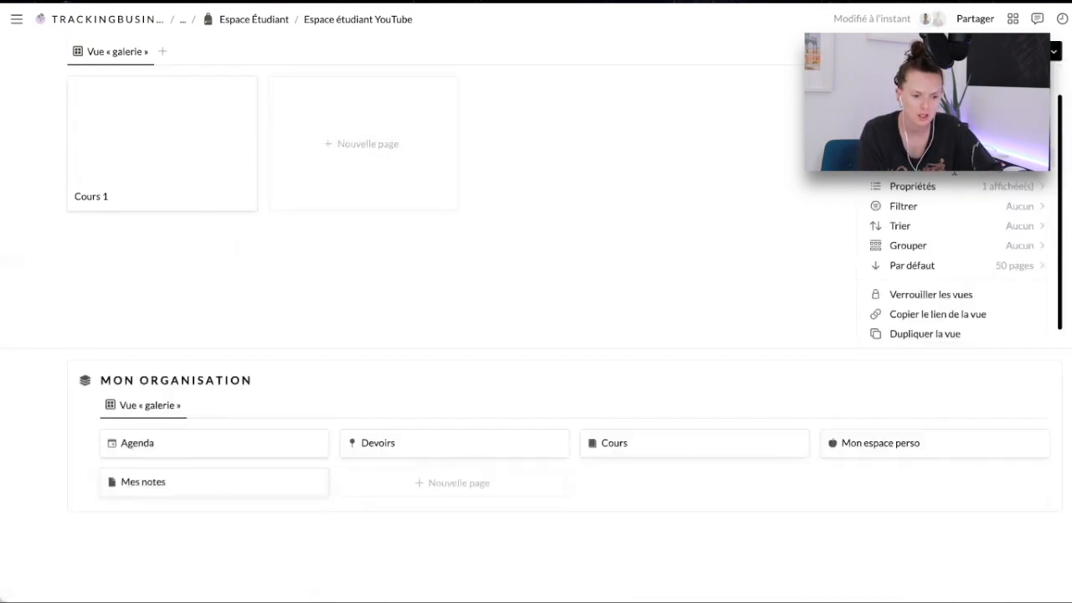
click(962, 165)
click(1024, 264)
click(980, 292)
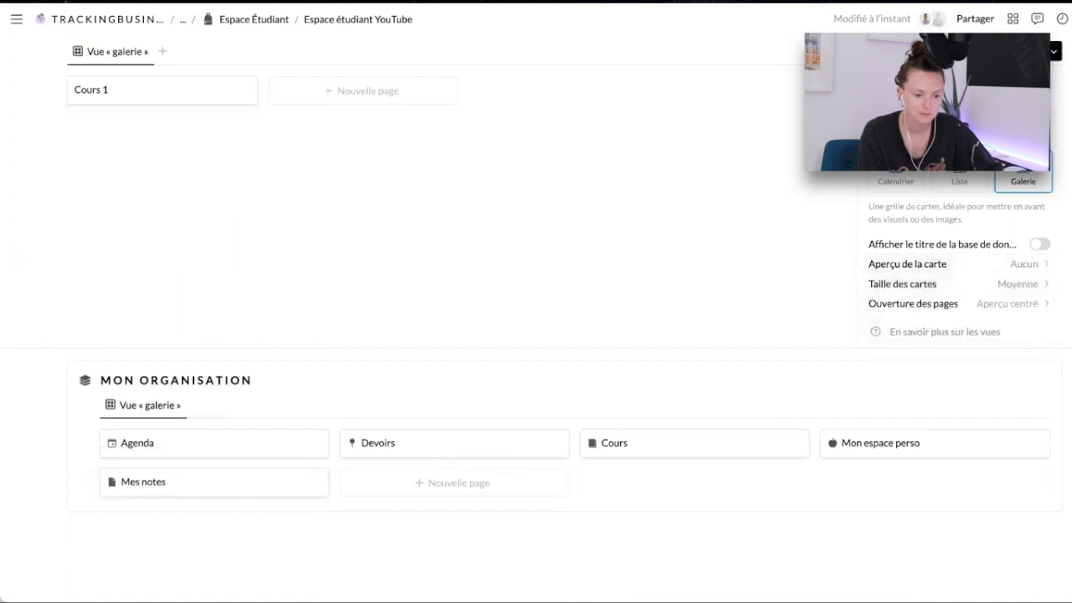
Nest the Mes cours gallery view inside the Cours block.
key(Escape)
drag(60, 227, 96, 200)
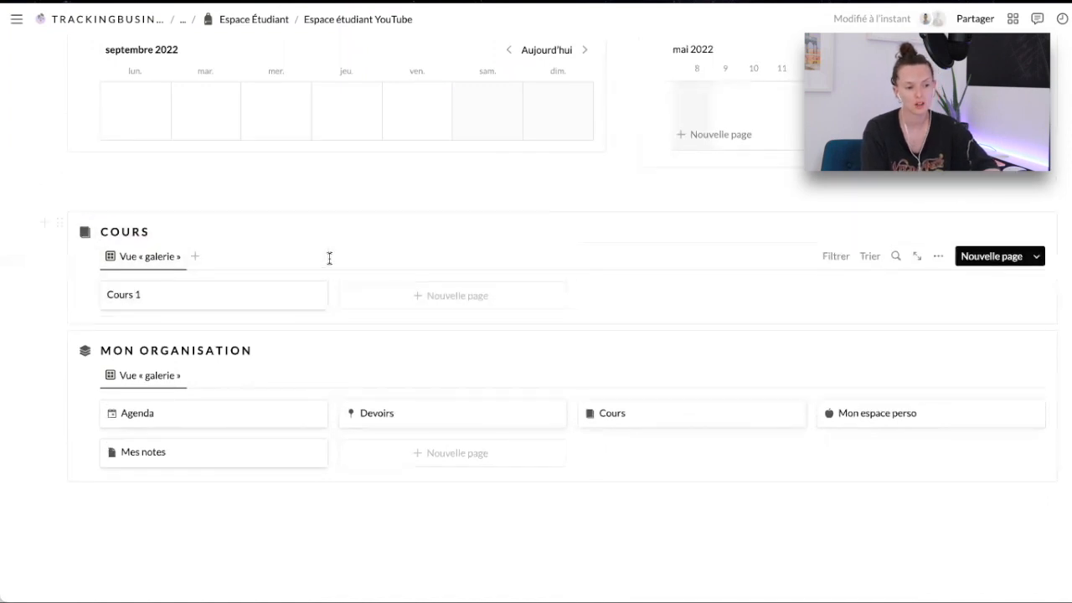
Try the Retroplanning block at full width above the Cours block, and move it back below the Devoirs block.
drag(627, 101, 336, 345)
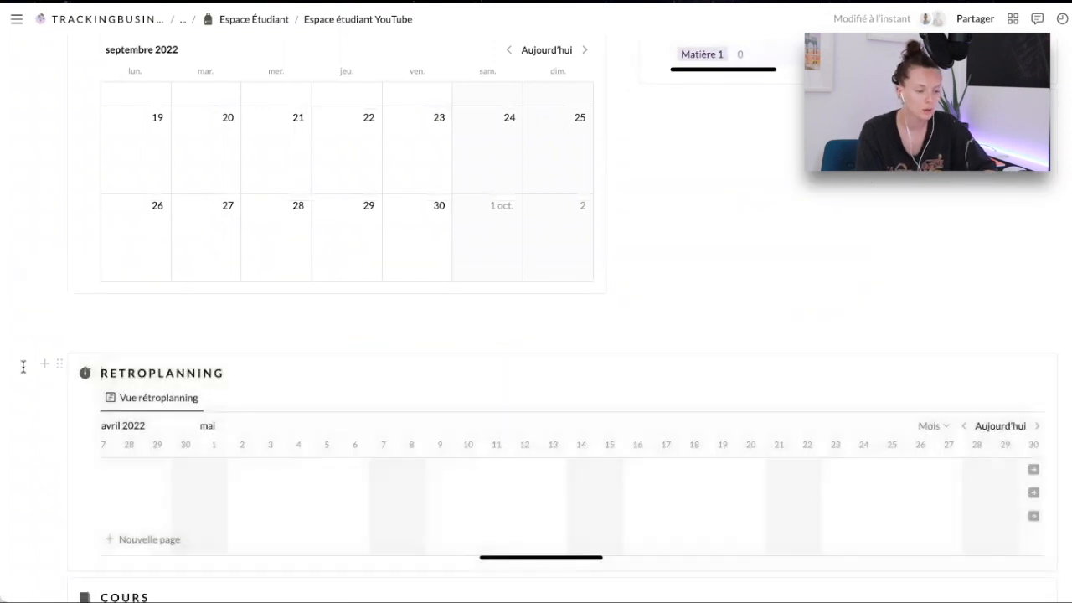
scroll(555, 347, up, 5)
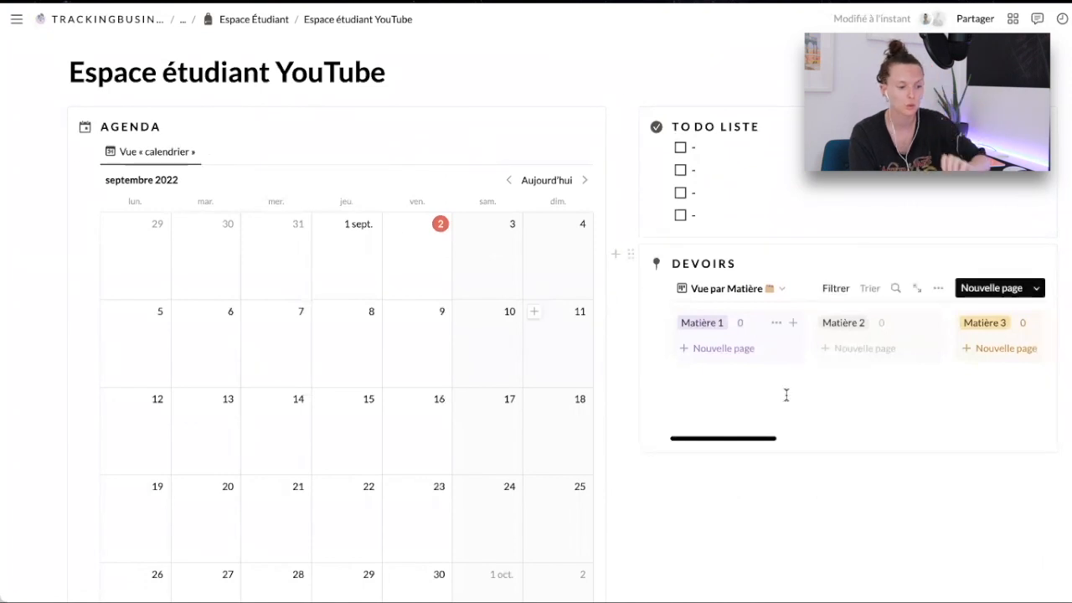
scroll(785, 394, down, 5)
scroll(786, 395, down, 1)
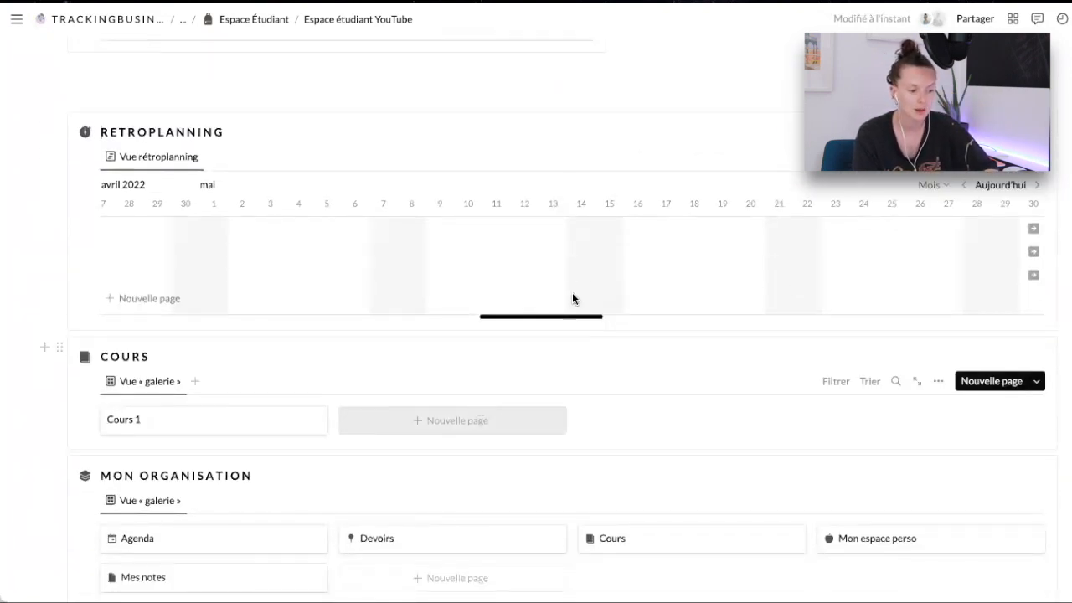
scroll(624, 253, right, 10)
scroll(624, 251, right, 10)
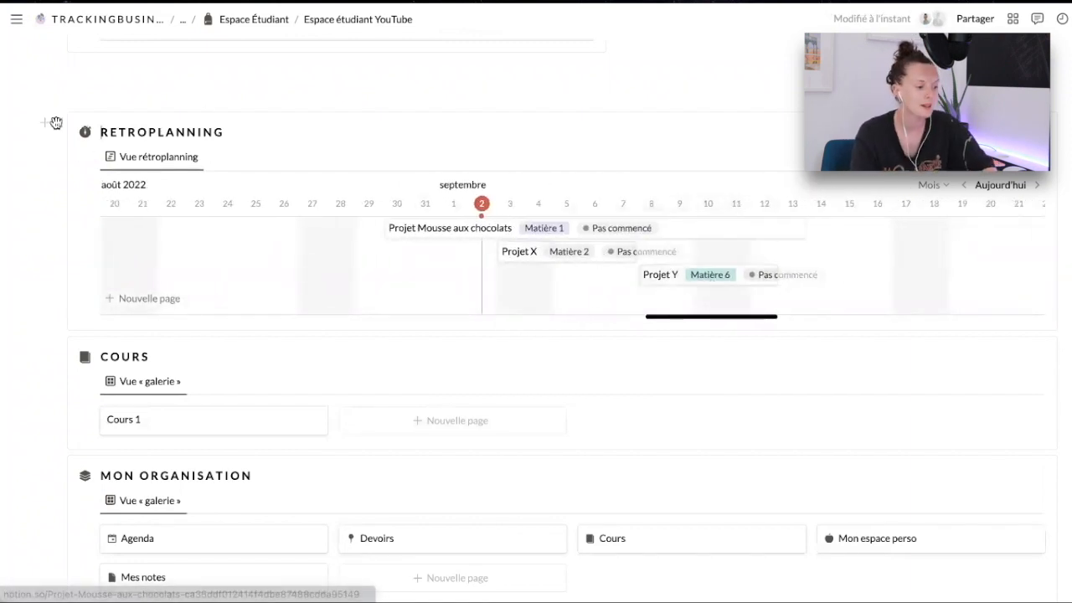
drag(59, 122, 698, 142)
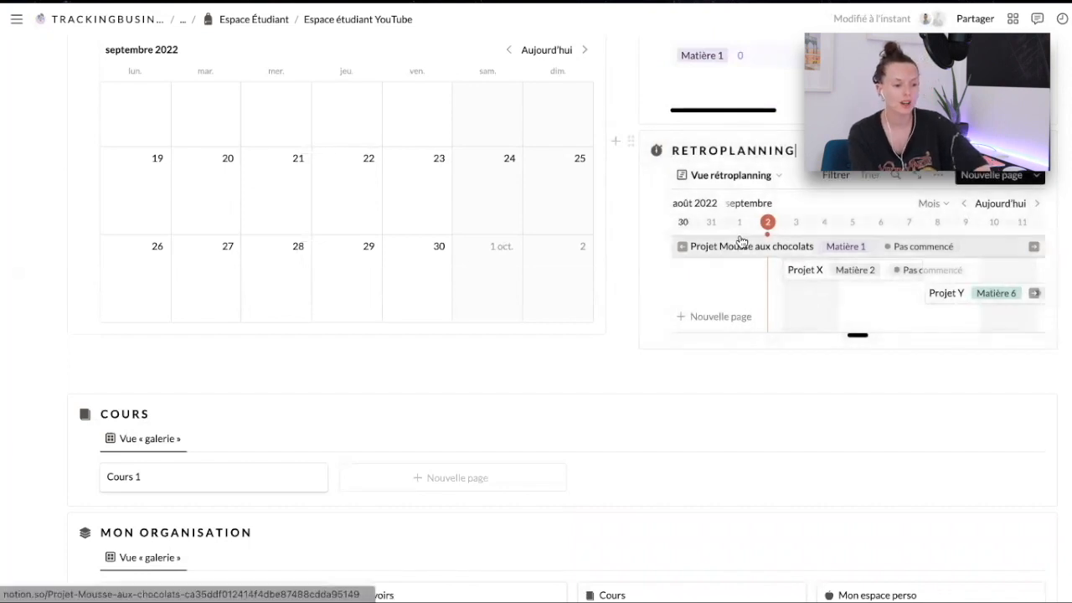
scroll(742, 243, up, 4)
scroll(743, 202, down, 4)
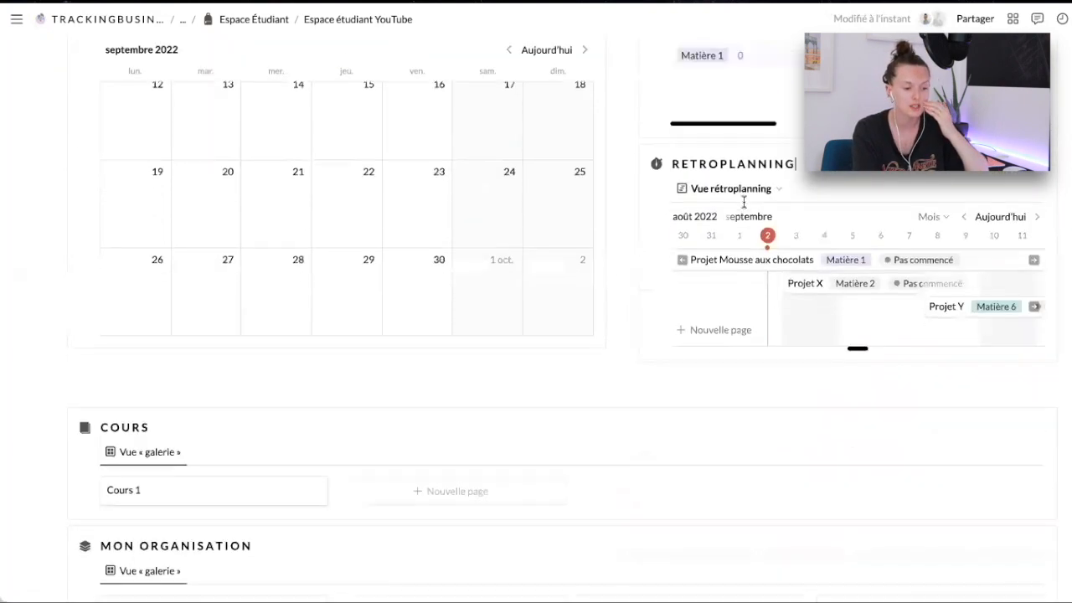
Remove the empty line above the Cours block.
click(481, 350)
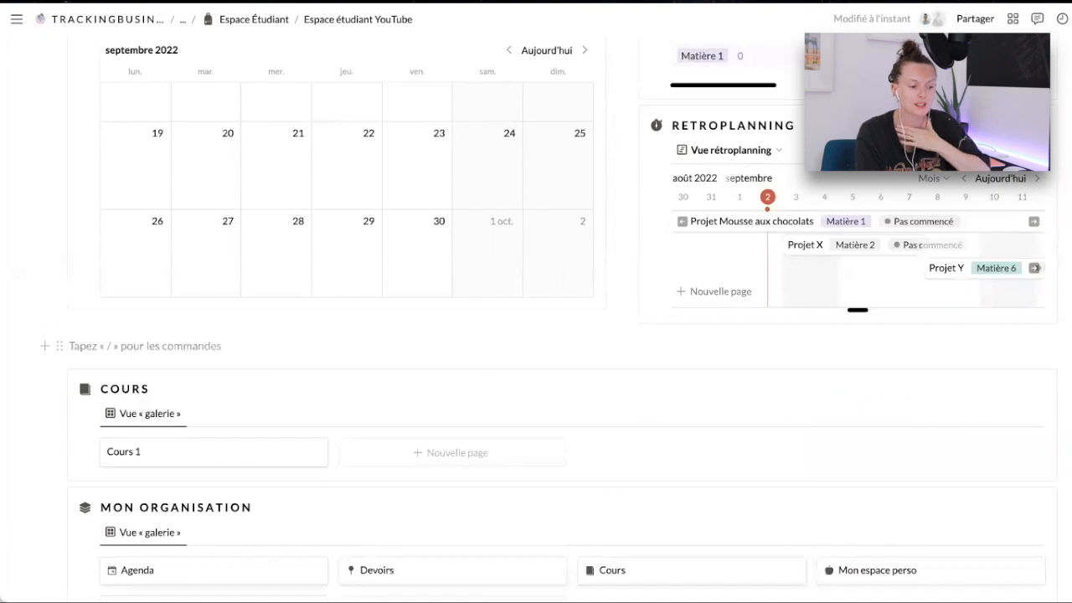
key(BackSpace)
click(672, 122)
key(Return)
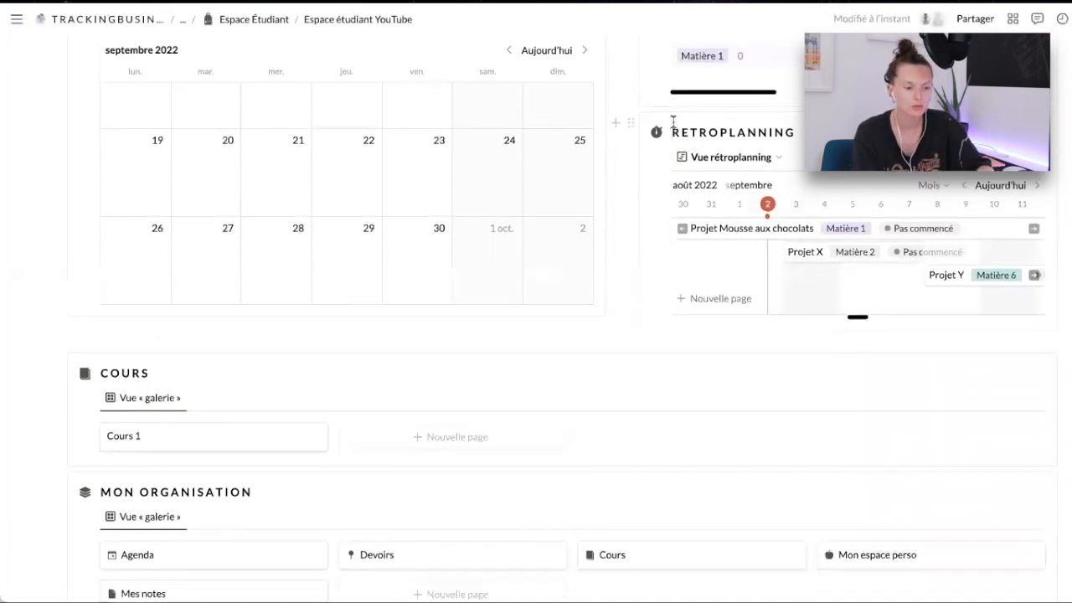
Try a toggle titled RETROPLANNING below the Agenda block, holding the Vue rétroplanning timeline.
double_click(707, 158)
key(ctrl+c)
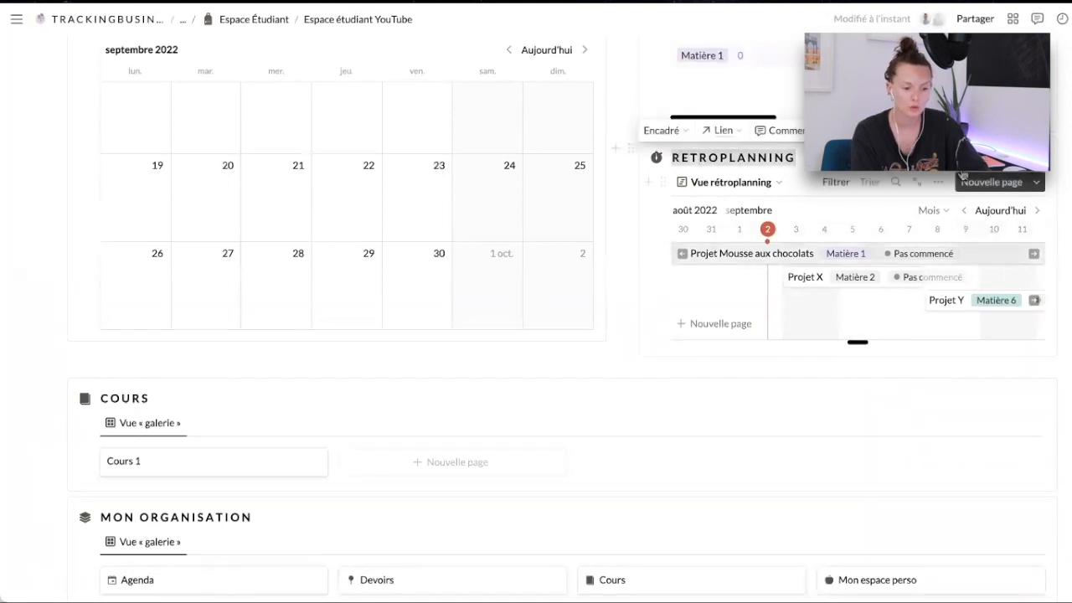
click(495, 356)
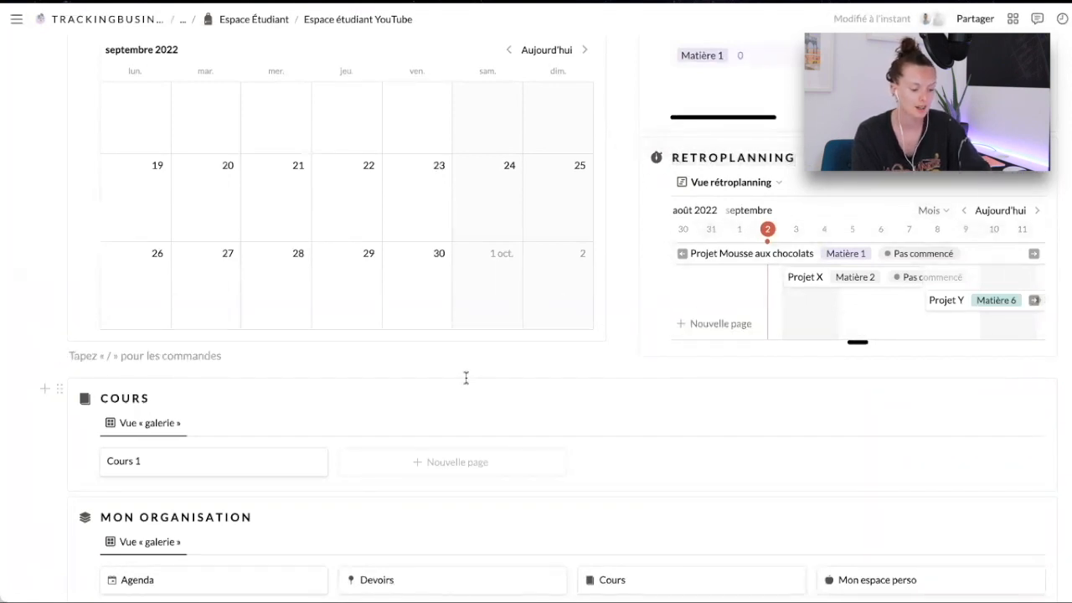
text(>)
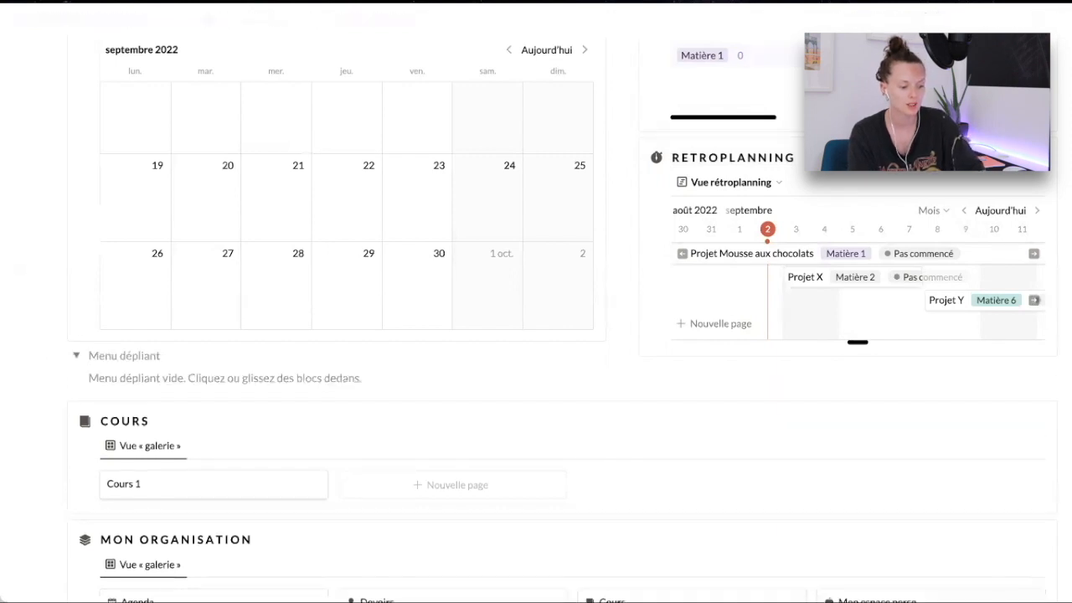
key(ctrl+v)
click(134, 379)
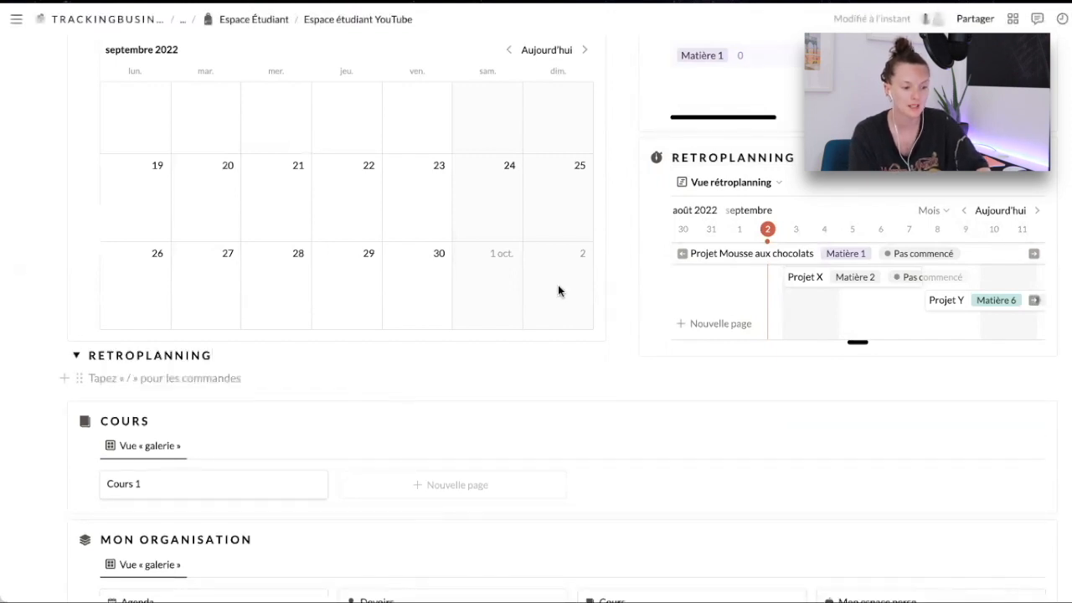
drag(664, 183, 166, 366)
click(75, 356)
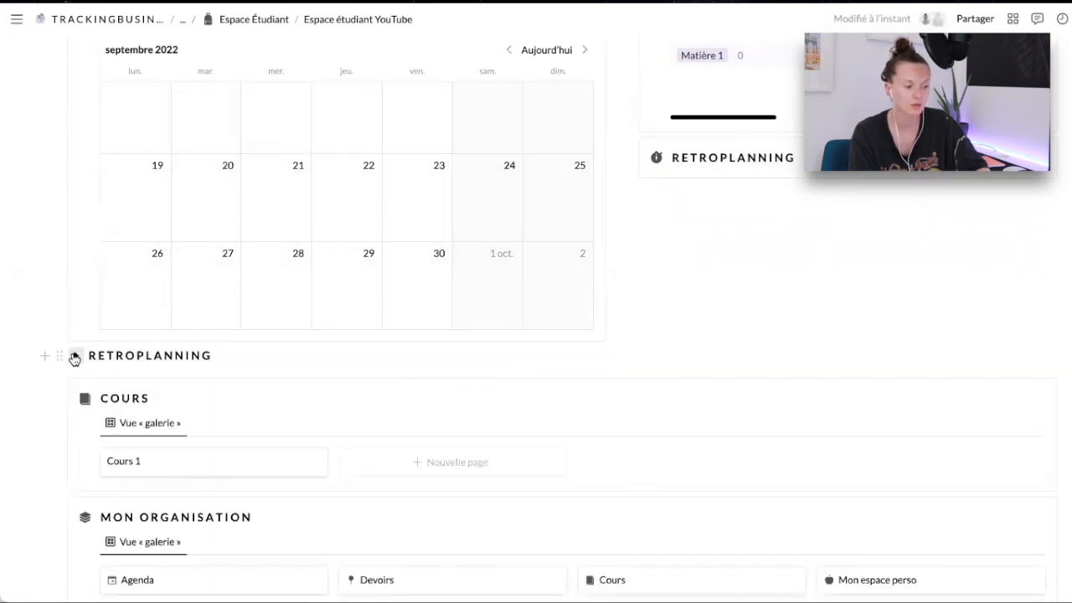
Move the RETROPLANNING toggle below the Devoirs block and delete the emptied Retroplanning callout.
drag(60, 355, 670, 205)
click(632, 225)
key(Delete)
scroll(854, 334, up, 3)
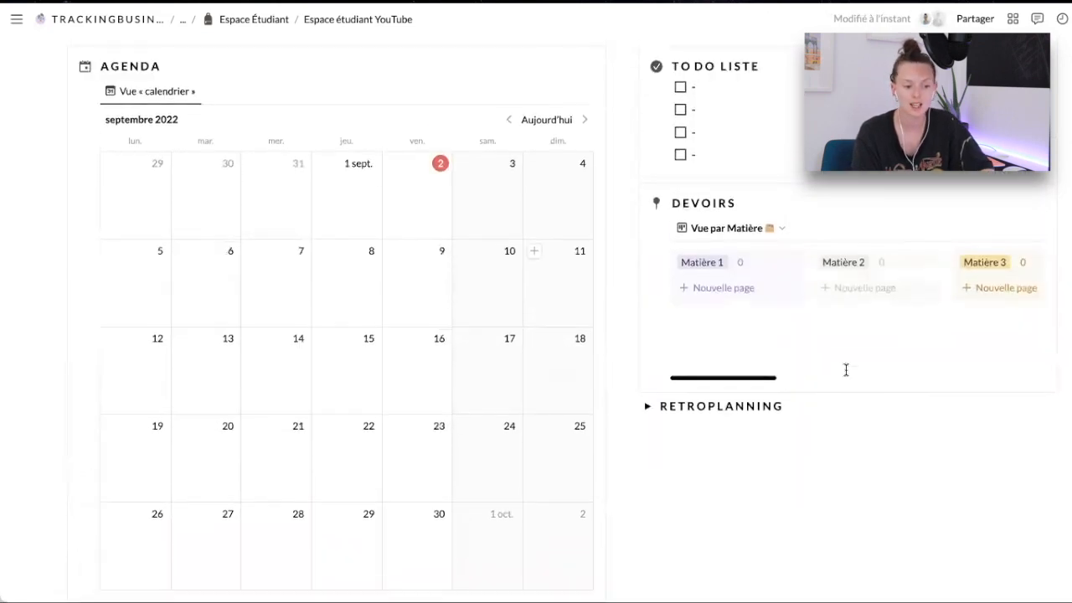
Expand the RETROPLANNING toggle to view the timeline inside it, and collapse it again.
click(647, 405)
scroll(724, 408, down, 2)
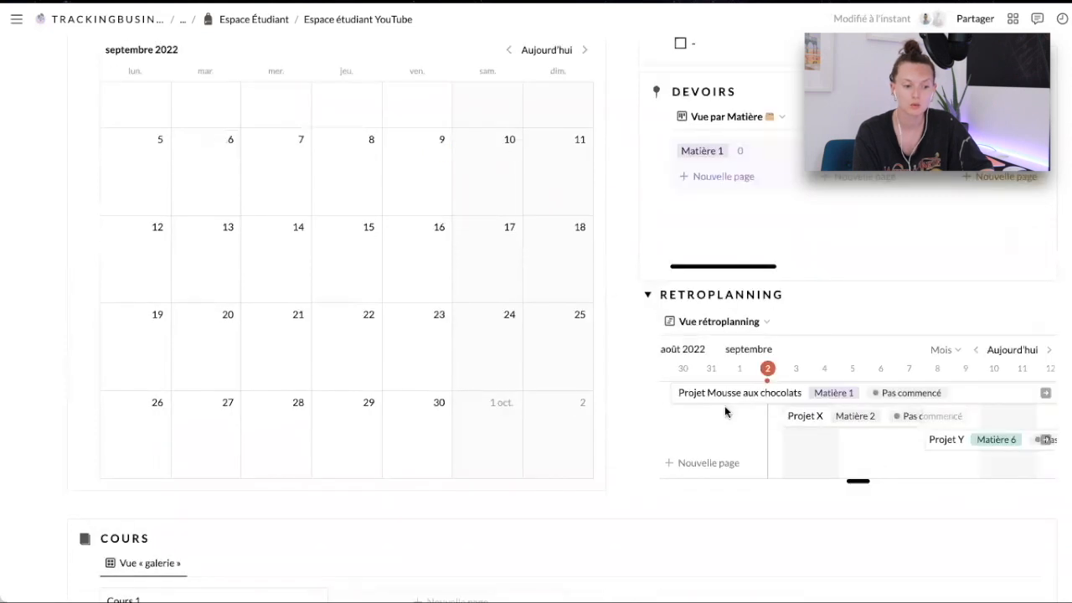
click(647, 296)
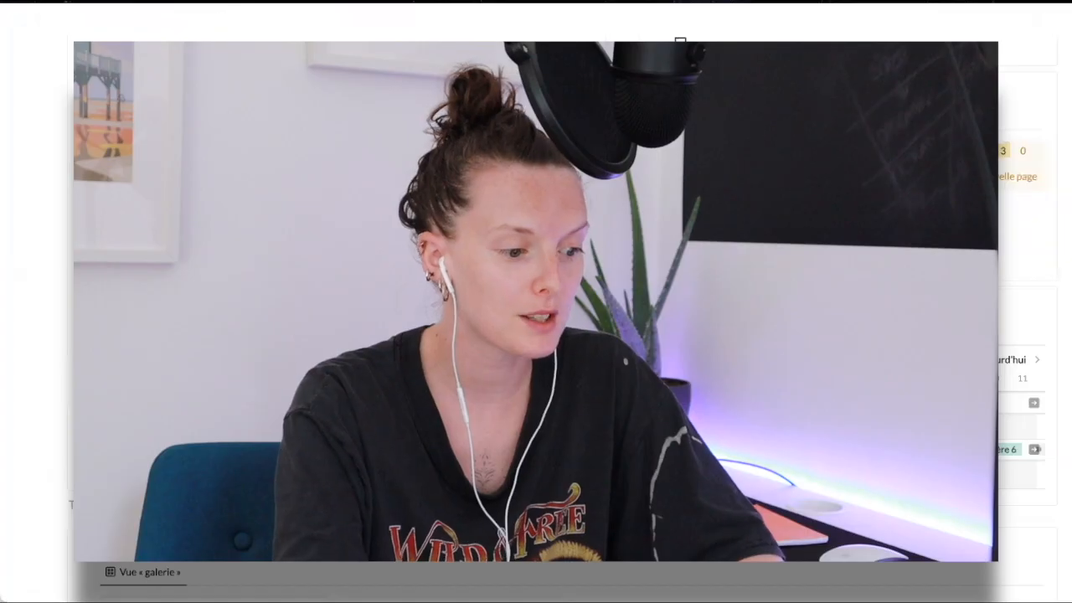
scroll(1038, 477, up, 3)
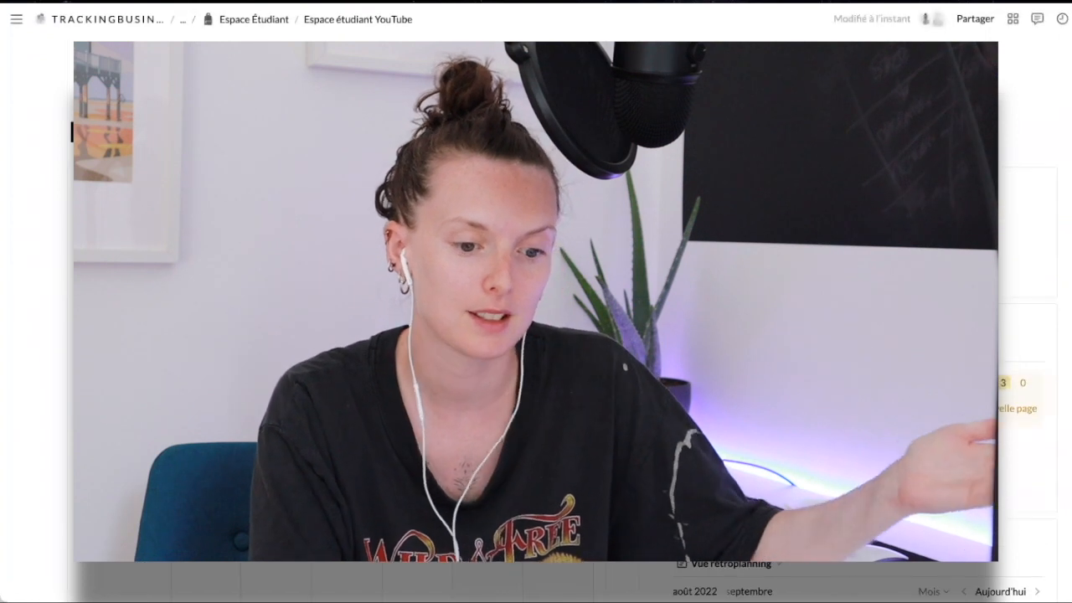